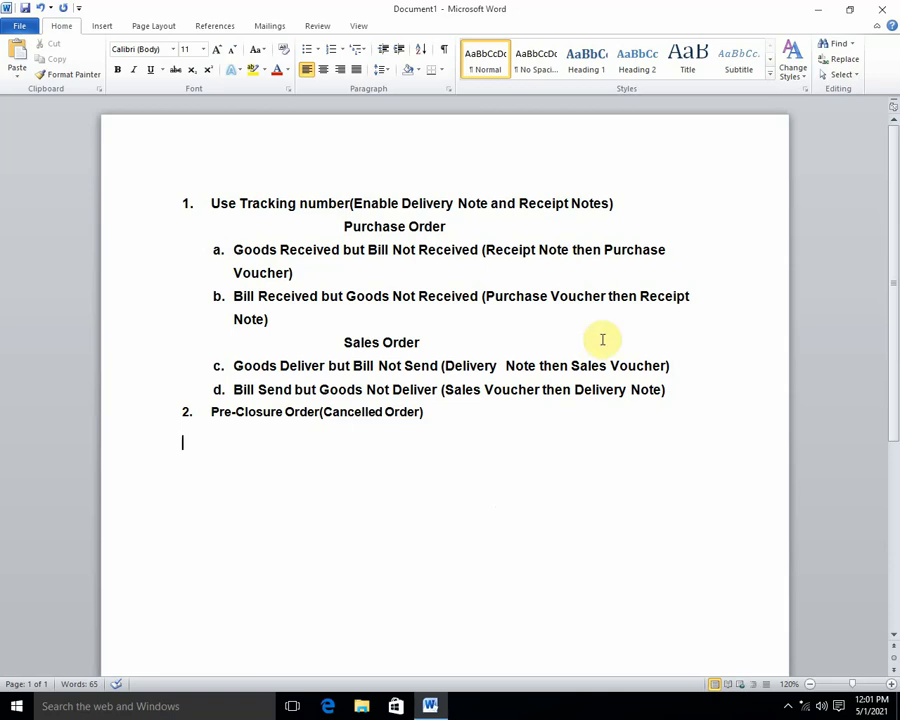
Highlight the Purchase Order heading and key phrases of items a and b in yellow.
{"action": "scroll", "coordinate": [584, 342], "scroll_direction": "up", "scroll_amount": 1}
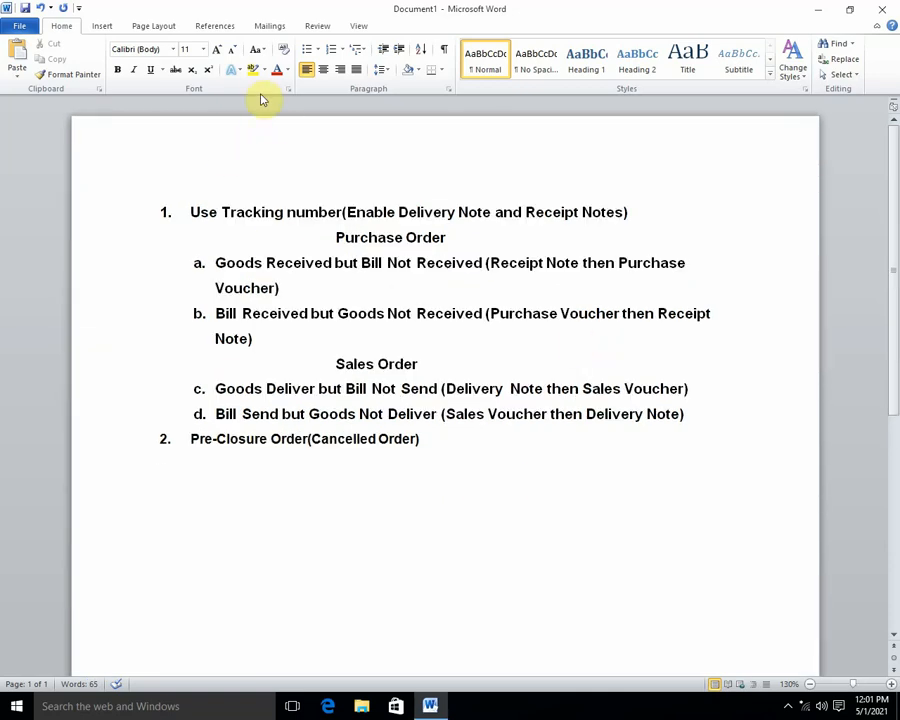
{"action": "left_click", "coordinate": [253, 69]}
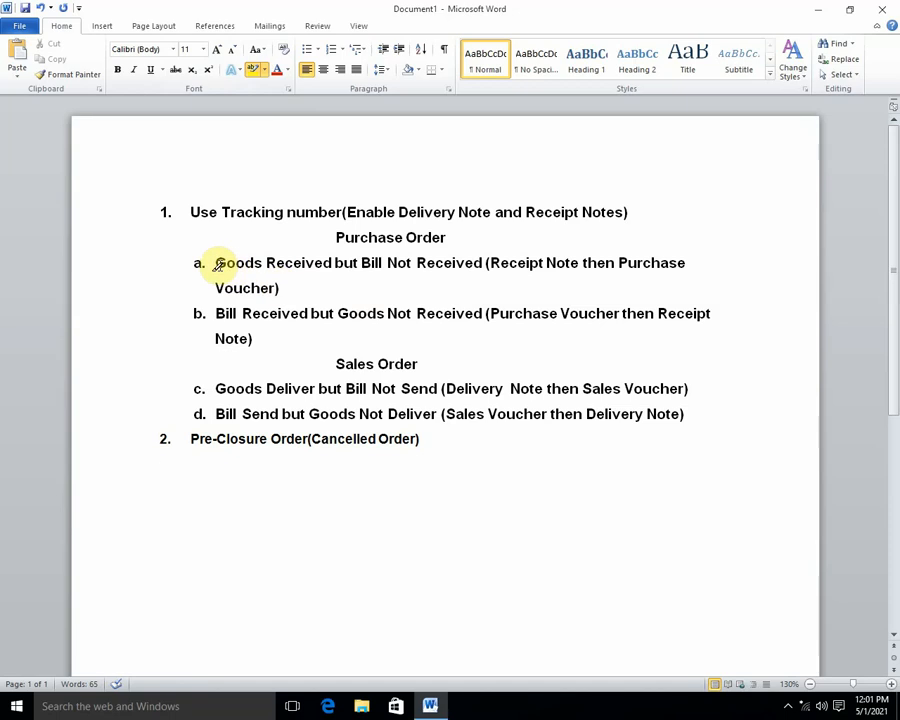
{"action": "mouse_move", "coordinate": [217, 263]}
{"action": "left_mouse_down"}
{"action": "mouse_move", "coordinate": [635, 263]}
{"action": "mouse_move", "coordinate": [695, 275]}
{"action": "mouse_move", "coordinate": [482, 273]}
{"action": "mouse_move", "coordinate": [700, 285]}
{"action": "left_mouse_up"}
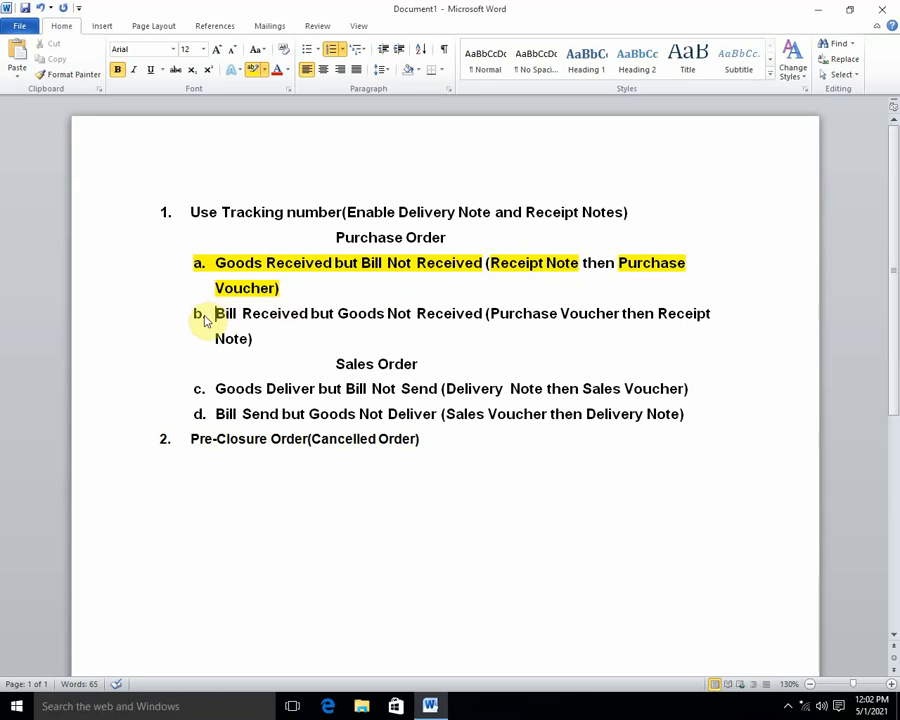
{"action": "left_click_drag", "start_coordinate": [212, 315], "coordinate": [444, 315]}
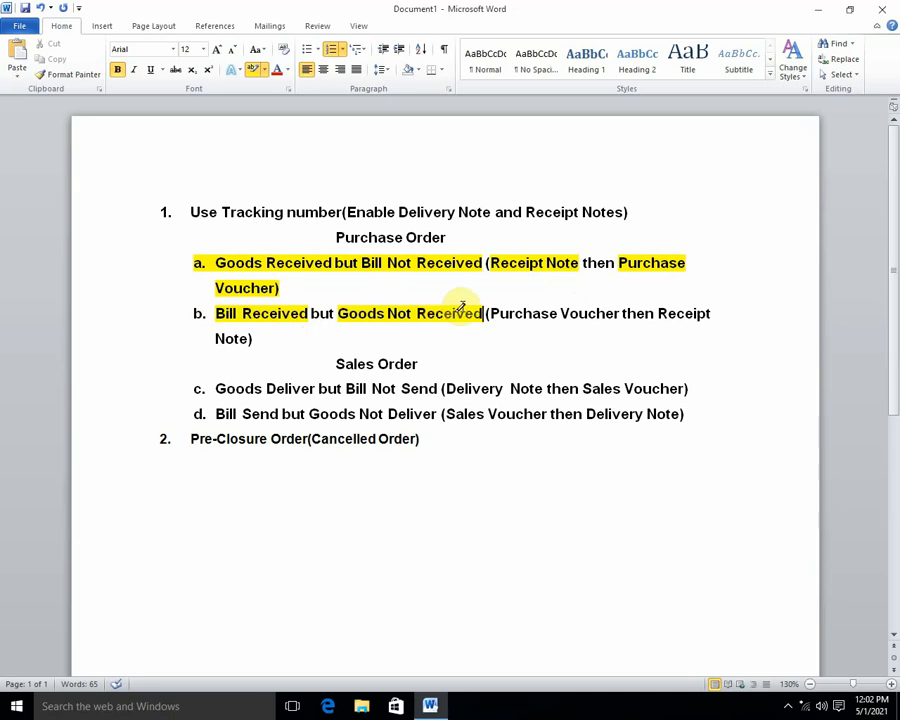
{"action": "mouse_move", "coordinate": [489, 315]}
{"action": "left_mouse_down"}
{"action": "mouse_move", "coordinate": [697, 313]}
{"action": "mouse_move", "coordinate": [724, 335]}
{"action": "left_mouse_up"}
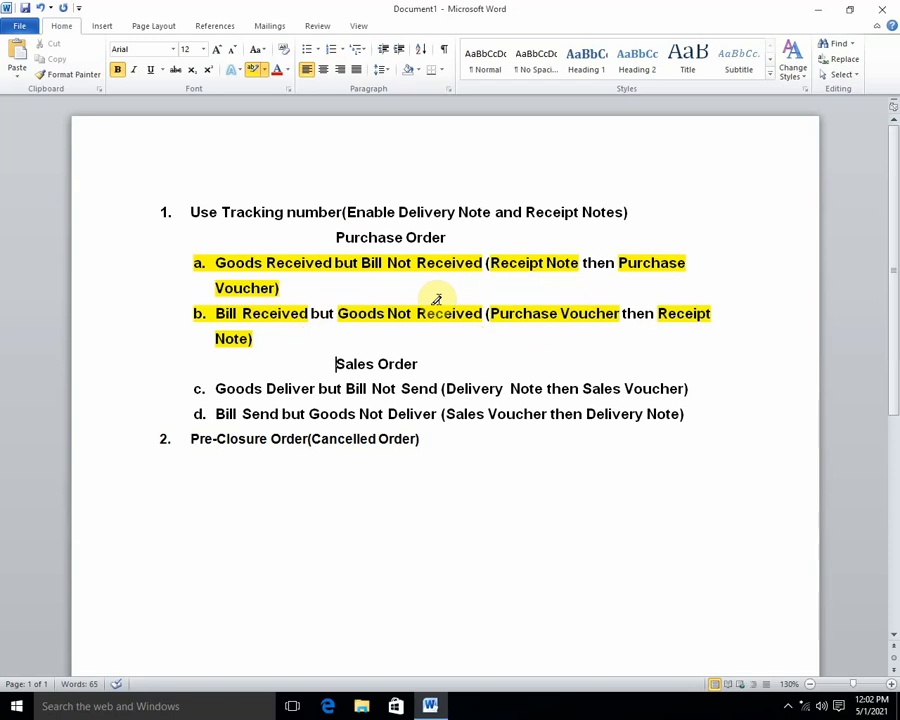
{"action": "mouse_move", "coordinate": [352, 236]}
{"action": "left_mouse_down"}
{"action": "mouse_move", "coordinate": [331, 236]}
{"action": "mouse_move", "coordinate": [446, 236]}
{"action": "left_mouse_up"}
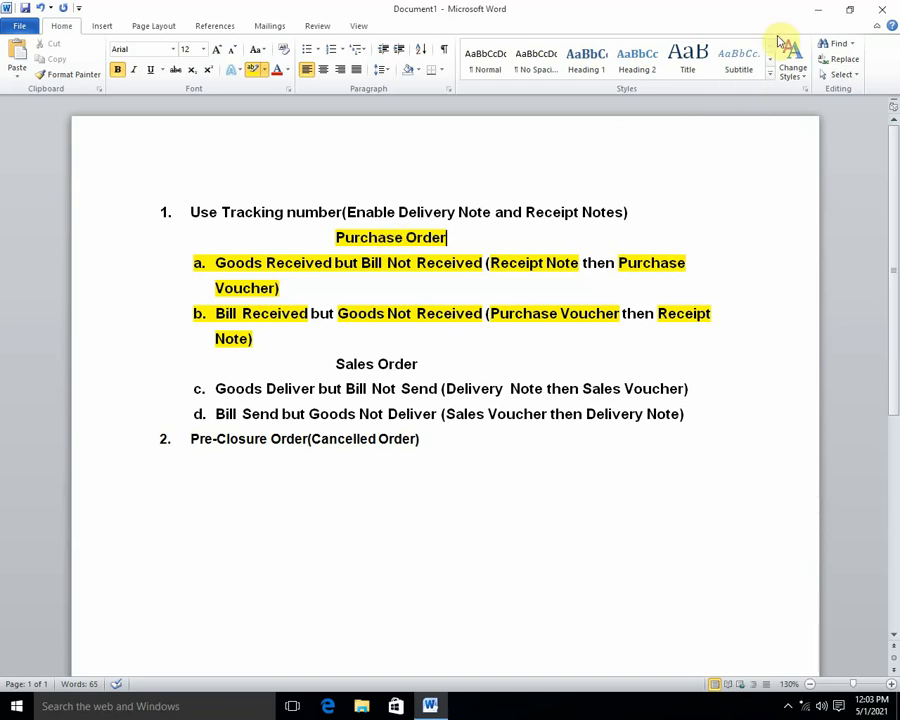
Minimize the document, refresh the desktop, and launch Tally.ERP 9 in Educational Mode in a maximized window.
{"action": "left_click", "coordinate": [816, 10]}
{"action": "right_click", "coordinate": [458, 136]}
{"action": "left_click", "coordinate": [502, 172]}
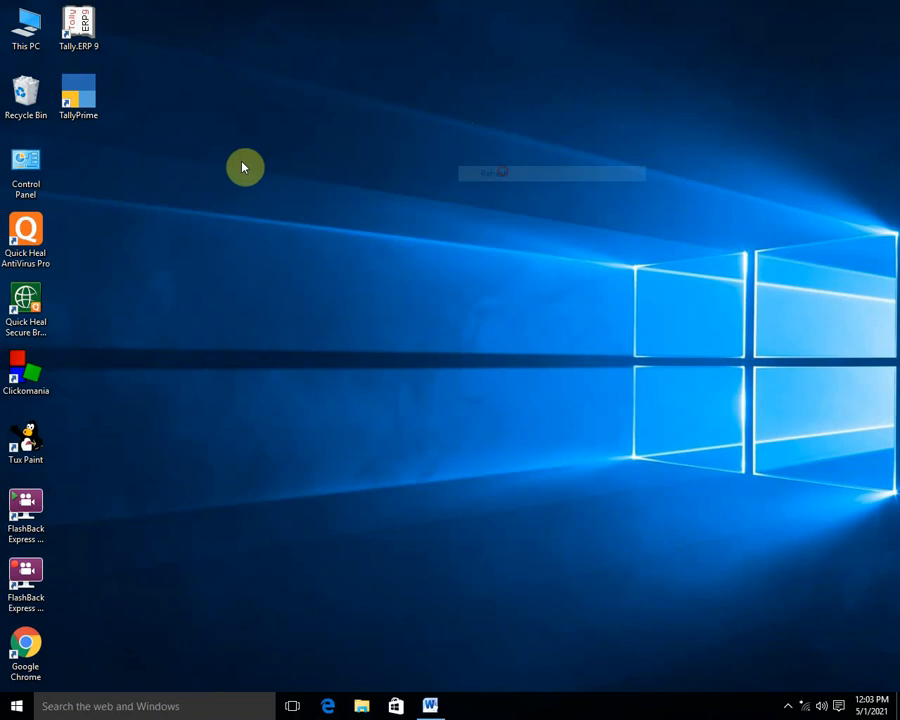
{"action": "double_click", "coordinate": [86, 25]}
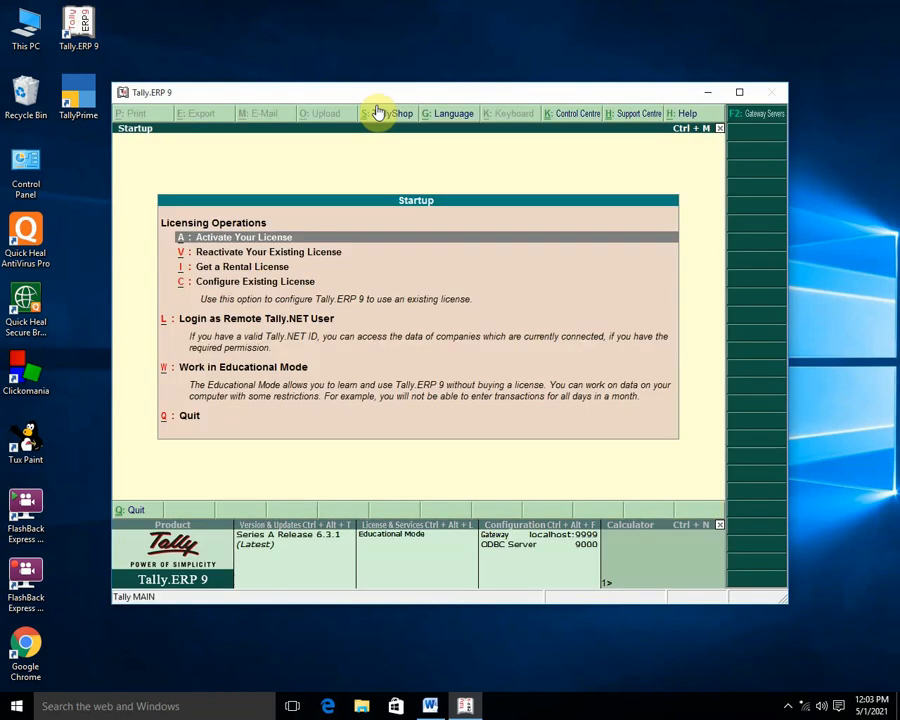
{"action": "key", "text": "w"}
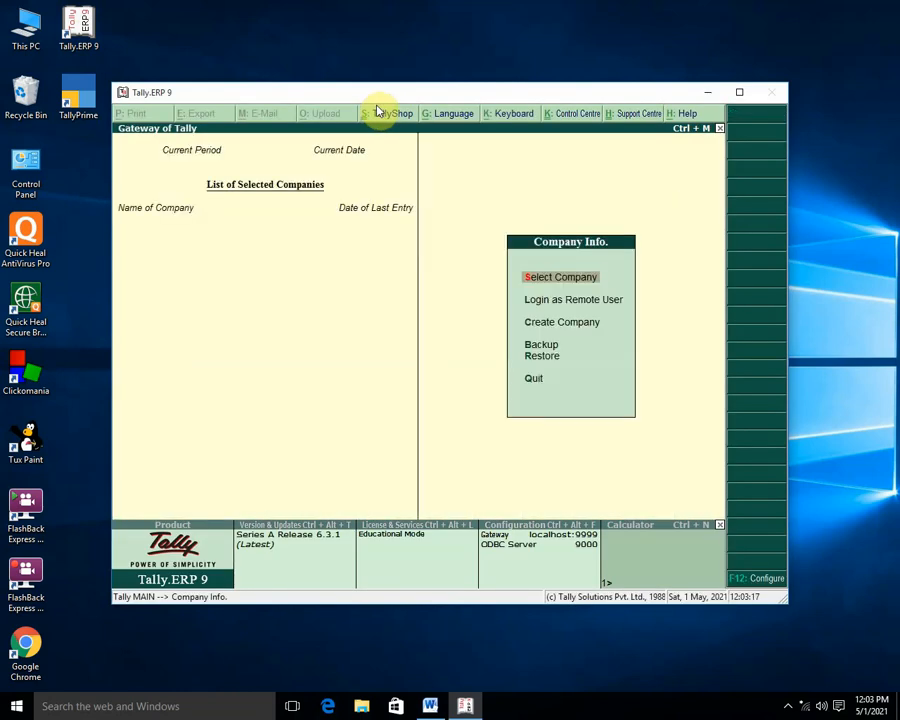
{"action": "left_click", "coordinate": [738, 91]}
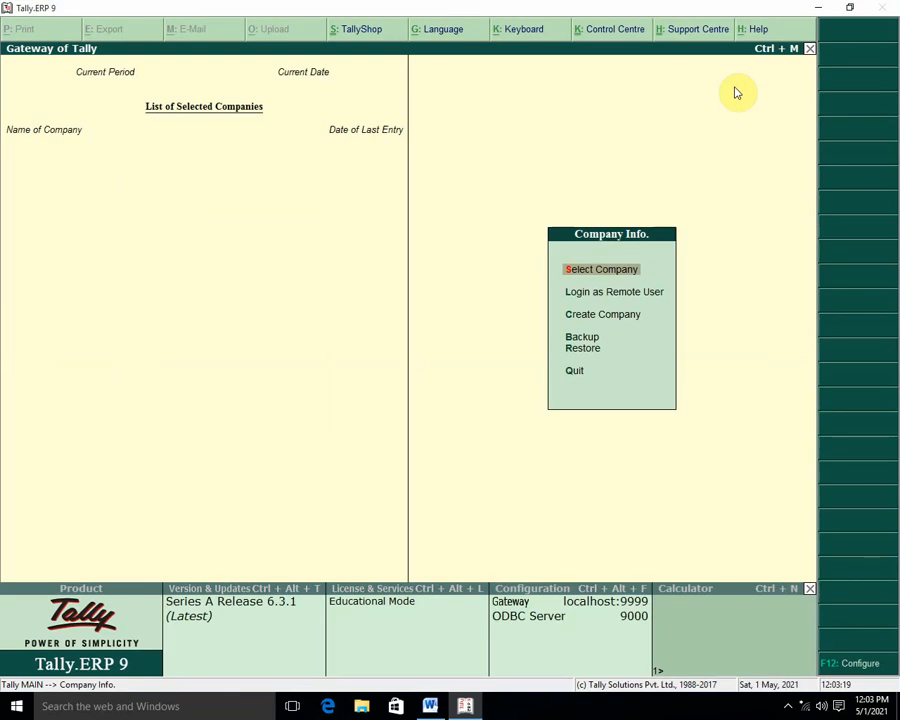
Start a new company named Sics with Madhya Pradesh as its state, leaving the address and pincode blank.
{"action": "key", "text": "Down"}
{"action": "key", "text": "Down"}
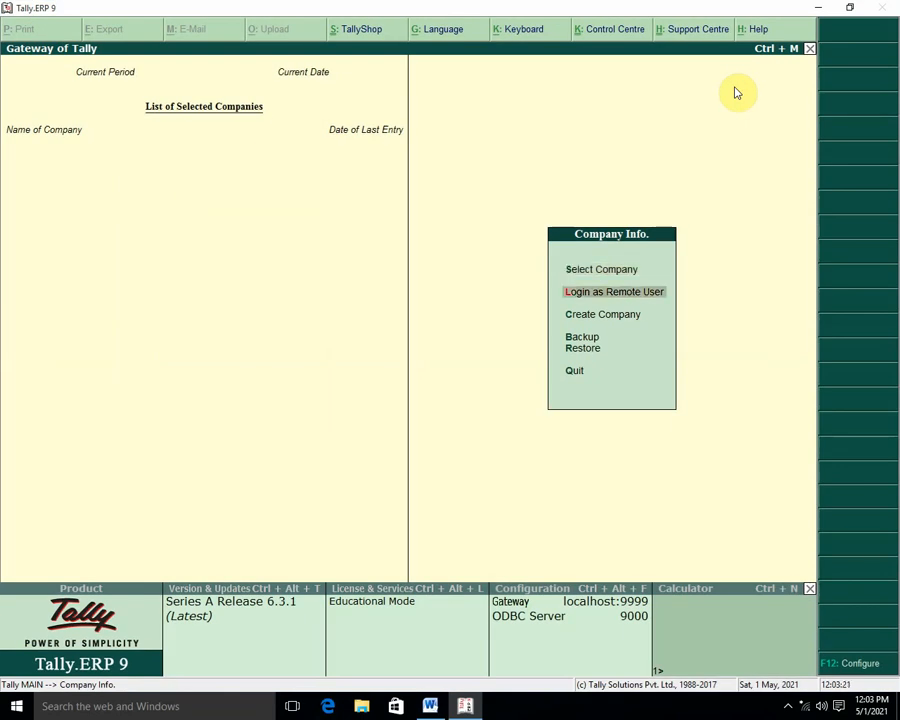
{"action": "key", "text": "Return"}
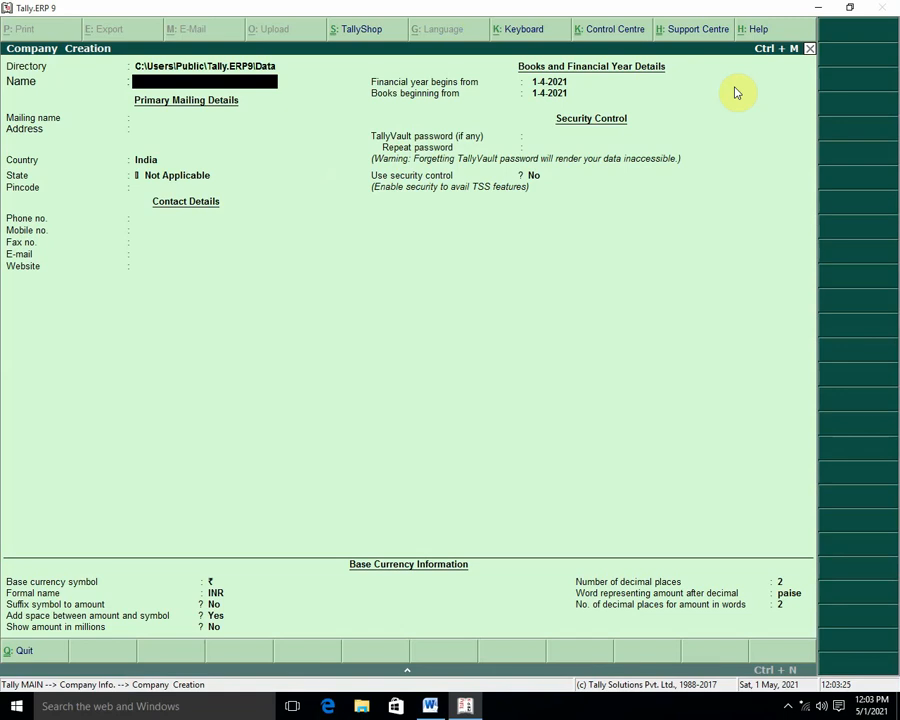
{"action": "type", "text": "Sics"}
{"action": "key", "text": "Return"}
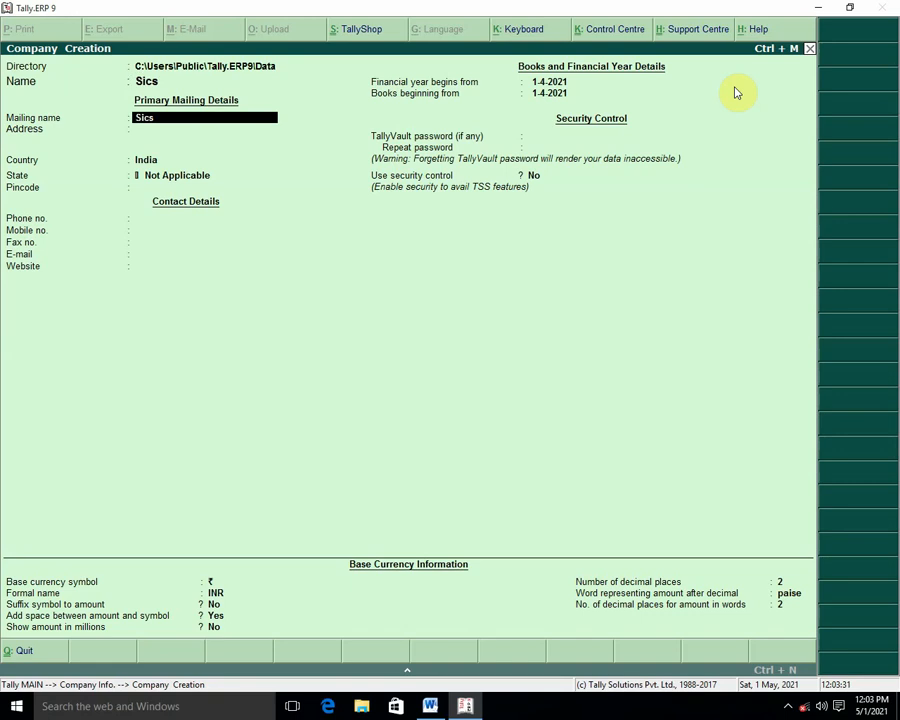
{"action": "key", "text": "Return"}
{"action": "key", "text": "Return"}
{"action": "key", "text": "Return"}
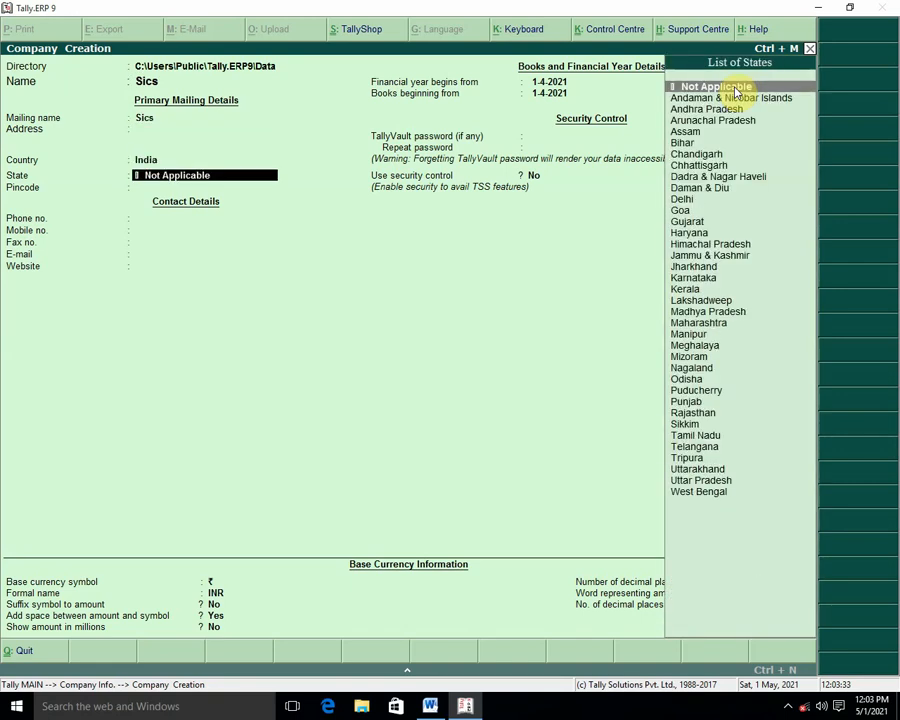
{"action": "type", "text": "M"}
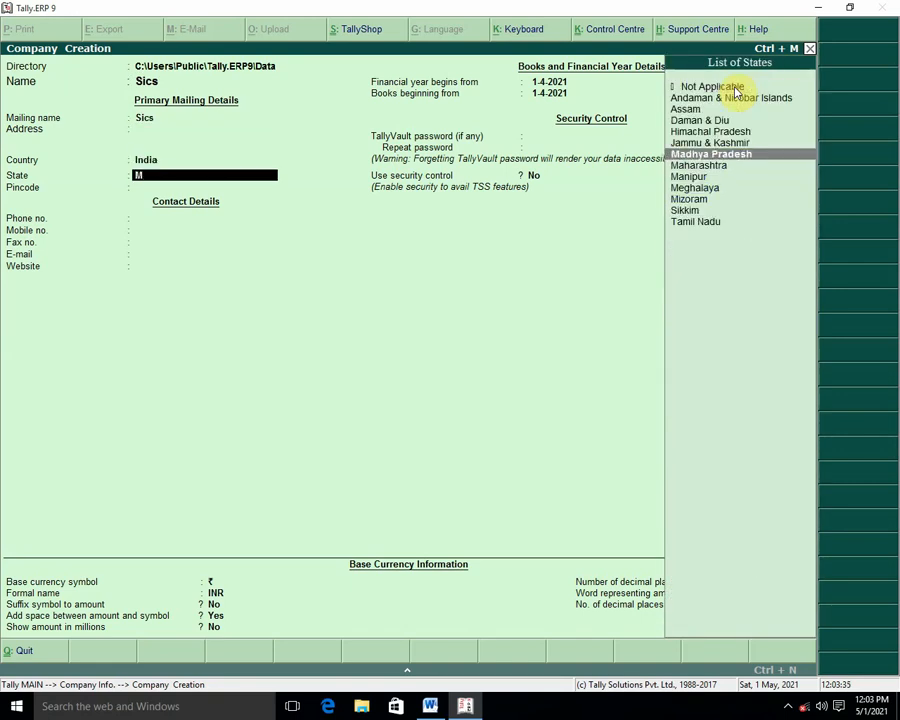
{"action": "key", "text": "Return"}
{"action": "key", "text": "Return"}
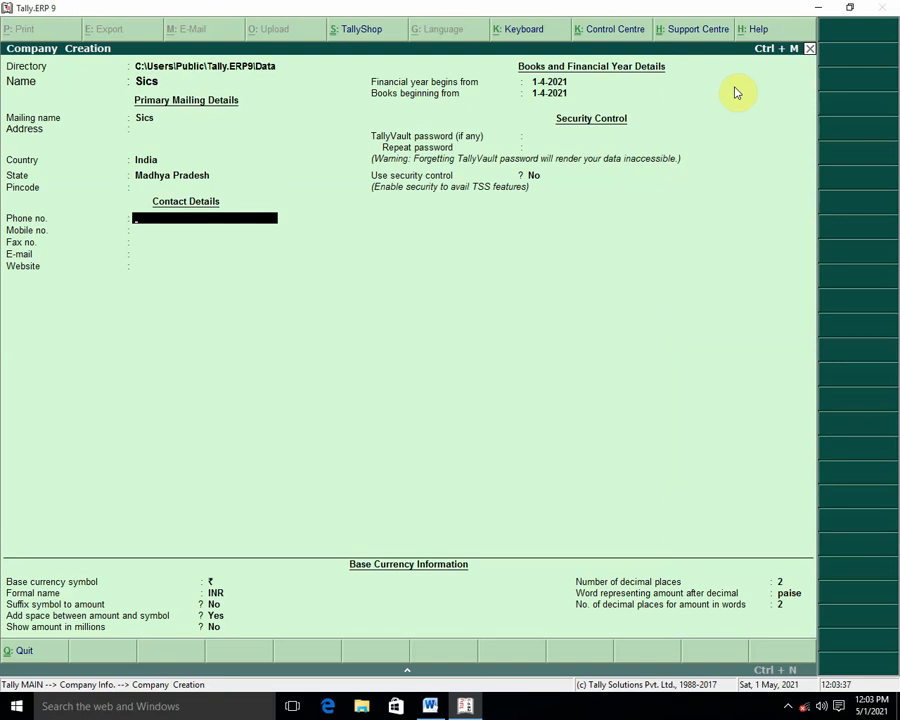
Enter the company's phone and mobile numbers, leaving fax, e-mail and website blank.
{"action": "type", "text": "784555555"}
{"action": "key", "text": "Return"}
{"action": "type", "text": "222222"}
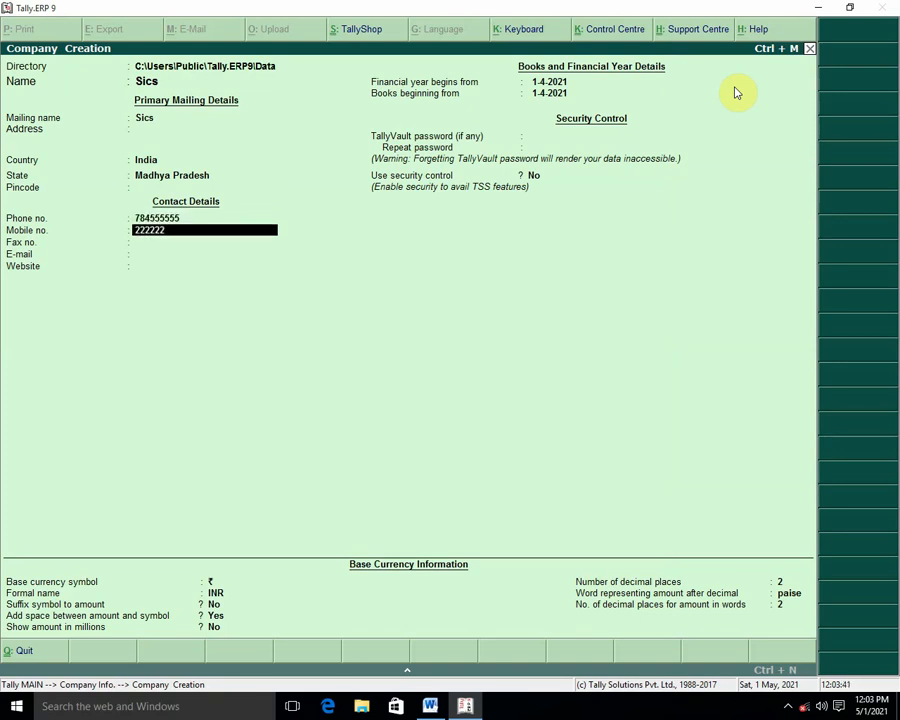
{"action": "key", "text": "Return"}
{"action": "key", "text": "Return"}
{"action": "key", "text": "Return"}
{"action": "key", "text": "Return"}
Accept the default financial year, security and base currency settings and save the new company.
{"action": "key", "text": "Return"}
{"action": "key", "text": "Return"}
{"action": "key", "text": "Return"}
{"action": "key", "text": "Return"}
{"action": "key", "text": "Return"}
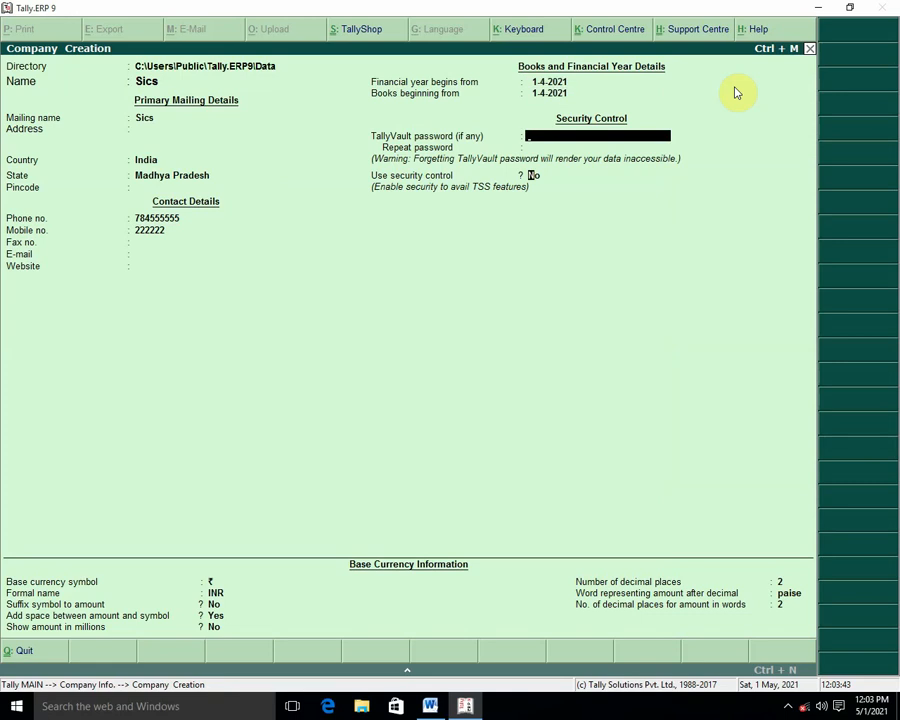
{"action": "key", "text": "Return"}
{"action": "key", "text": "Return"}
{"action": "key", "text": "Return"}
{"action": "key", "text": "Return"}
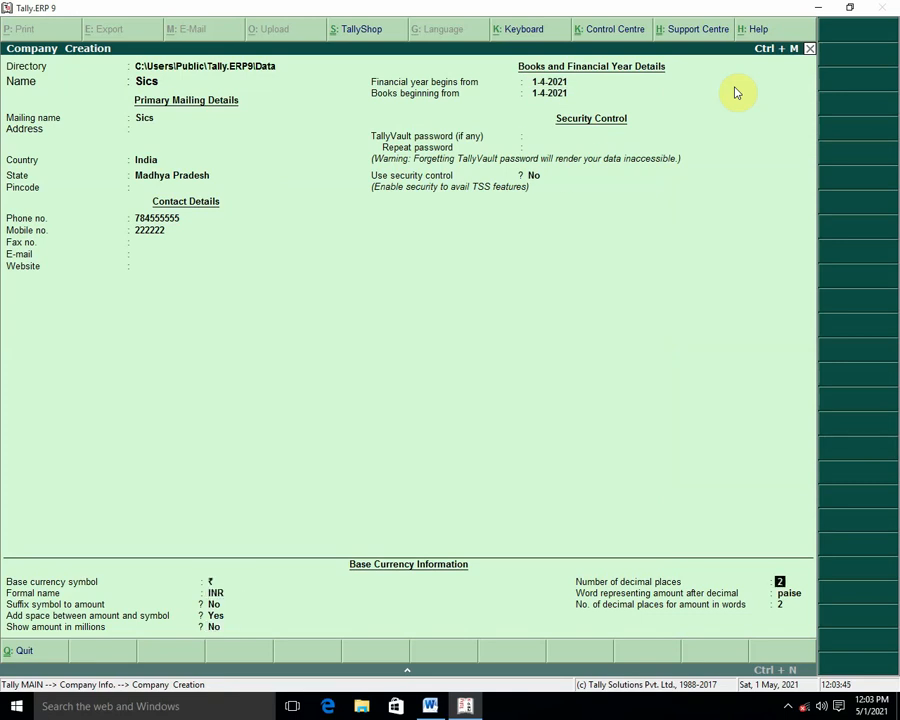
{"action": "key", "text": "Return"}
{"action": "key", "text": "Return"}
{"action": "key", "text": "Return"}
{"action": "key", "text": "Return"}
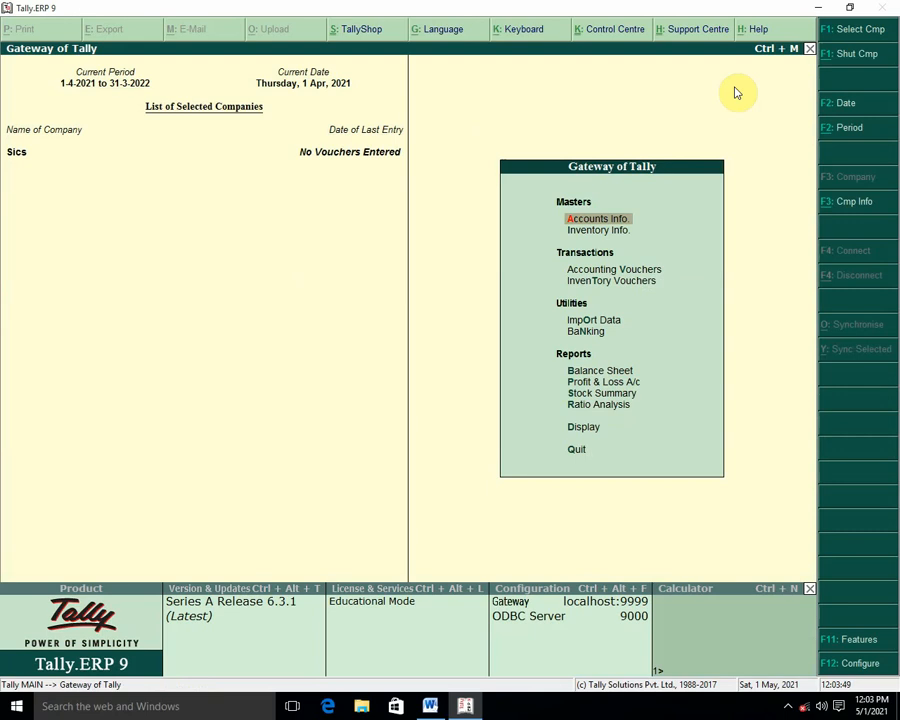
Open multiple ledger creation for the company with All Items as the group.
{"action": "key", "text": "Return"}
{"action": "key", "text": "Down"}
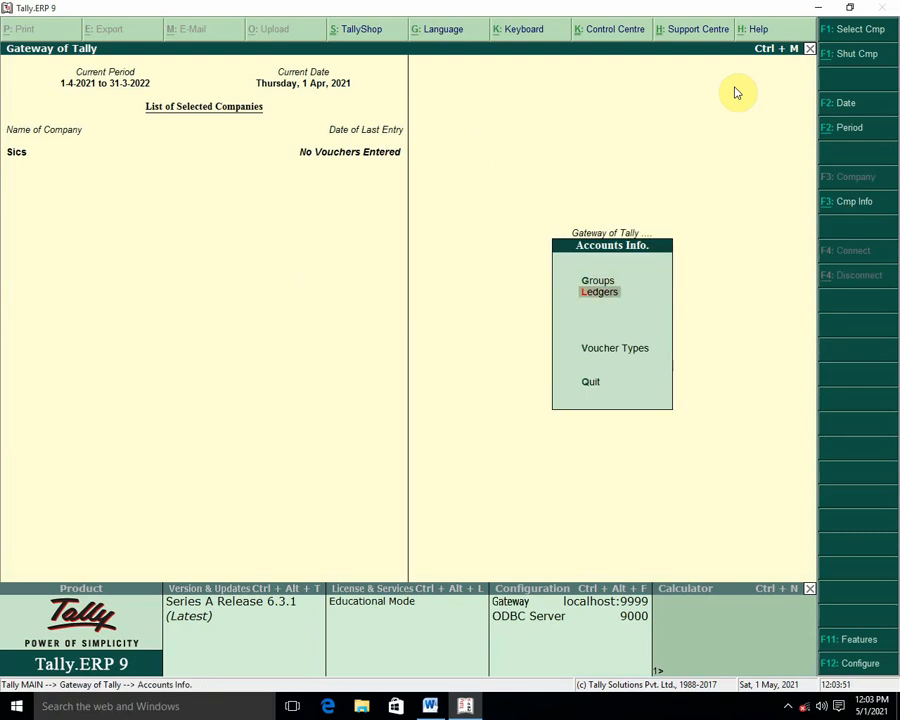
{"action": "key", "text": "Return"}
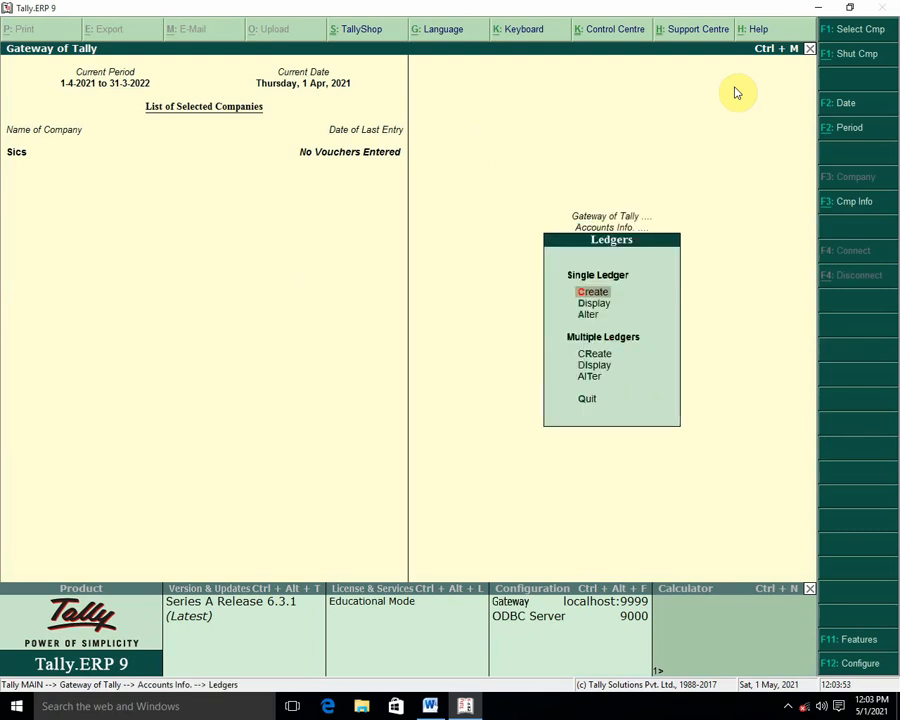
{"action": "key", "text": "Escape"}
{"action": "key", "text": "Return"}
{"action": "key", "text": "Down"}
{"action": "key", "text": "Down"}
{"action": "key", "text": "Down"}
{"action": "key", "text": "Return"}
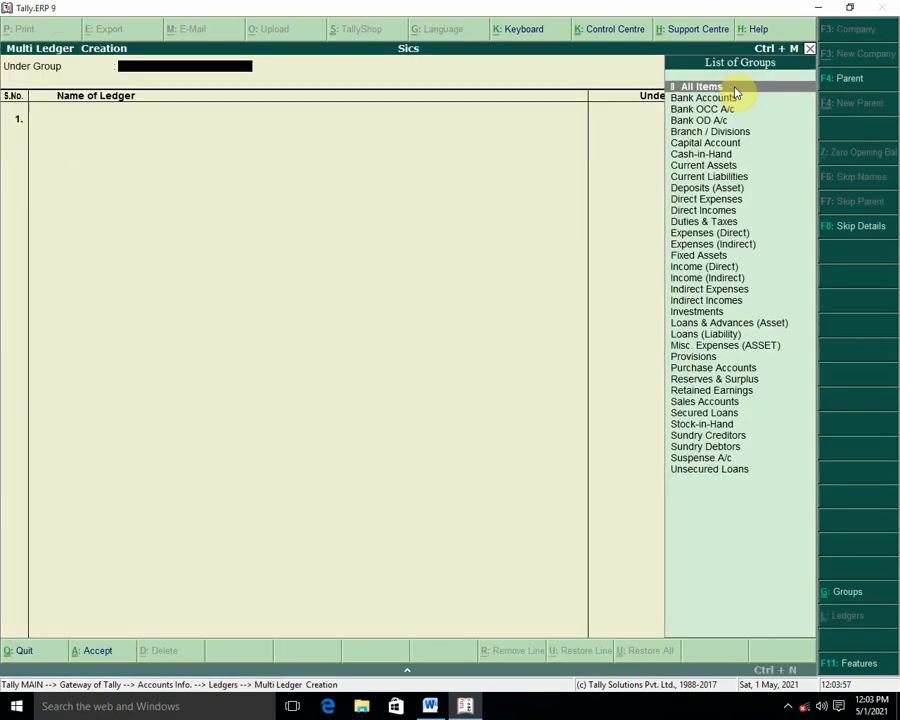
{"action": "key", "text": "Return"}
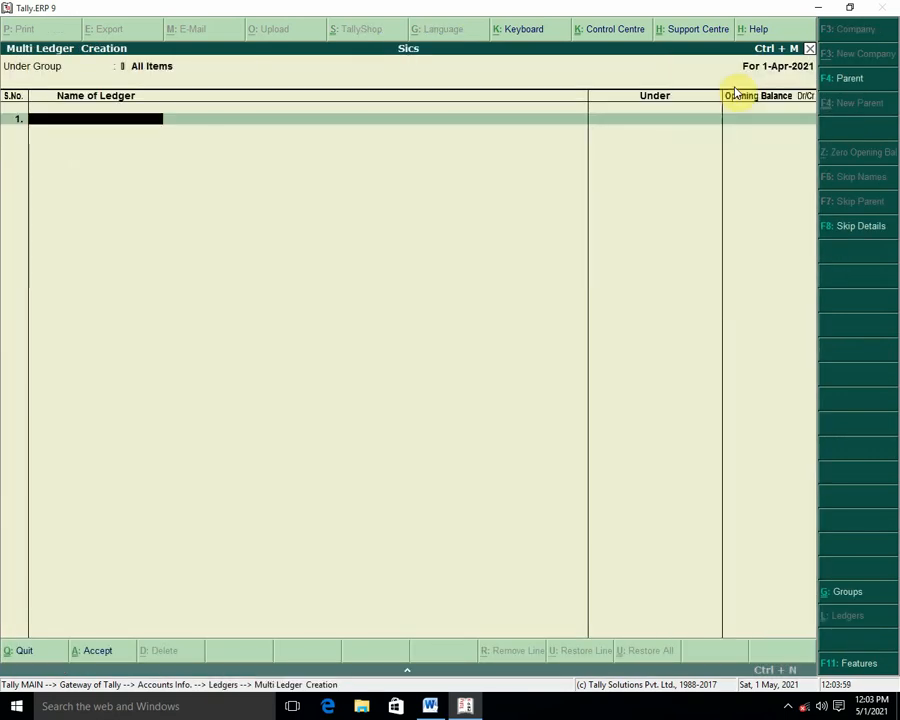
Add a Capital A/c ledger under the Capital Account group.
{"action": "type", "text": "Capital"}
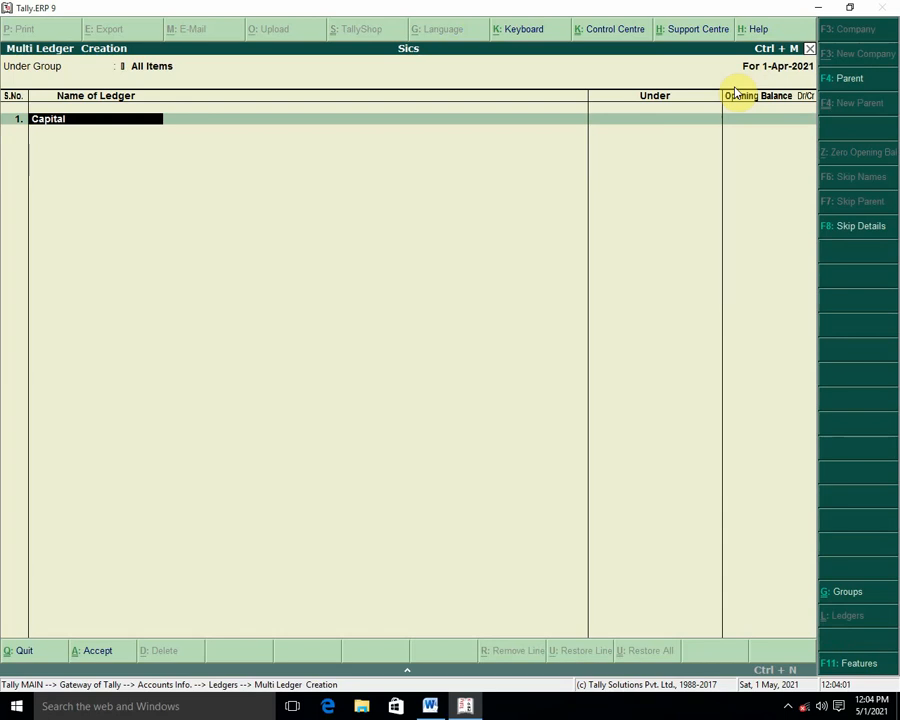
{"action": "type", "text": " a/c"}
{"action": "key", "text": "Return"}
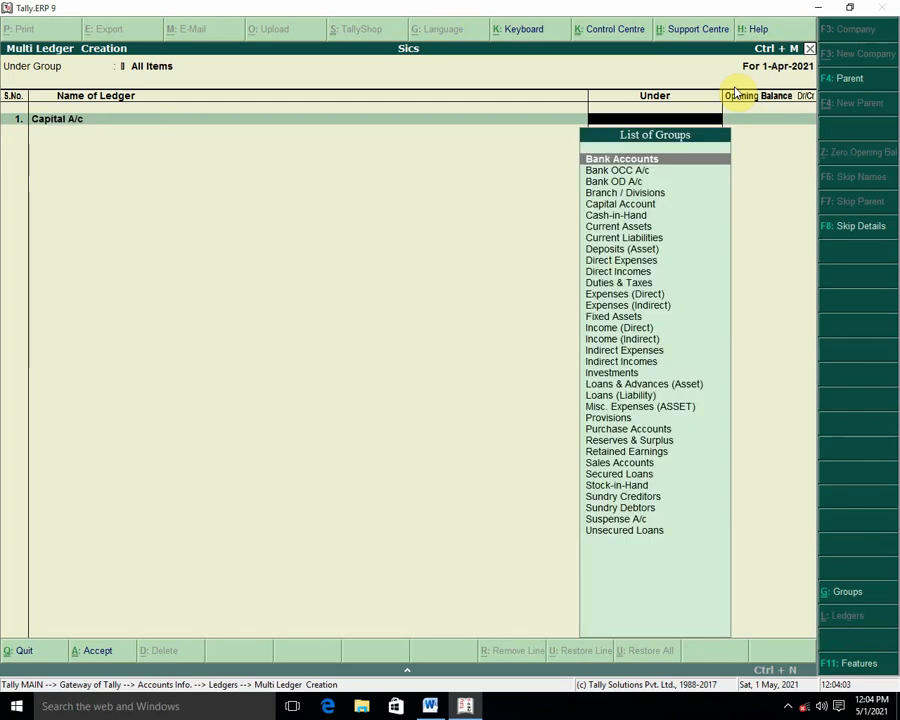
{"action": "type", "text": "c"}
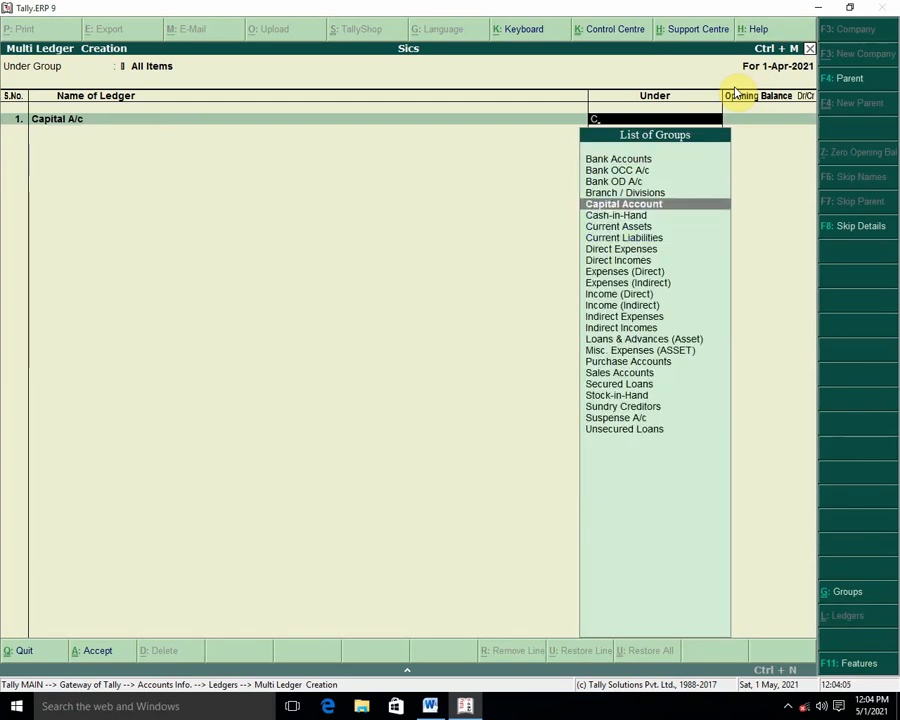
{"action": "key", "text": "Return"}
Add a Purchase A/c ledger under the Purchase Accounts group with no opening balance.
{"action": "type", "text": "Purc"}
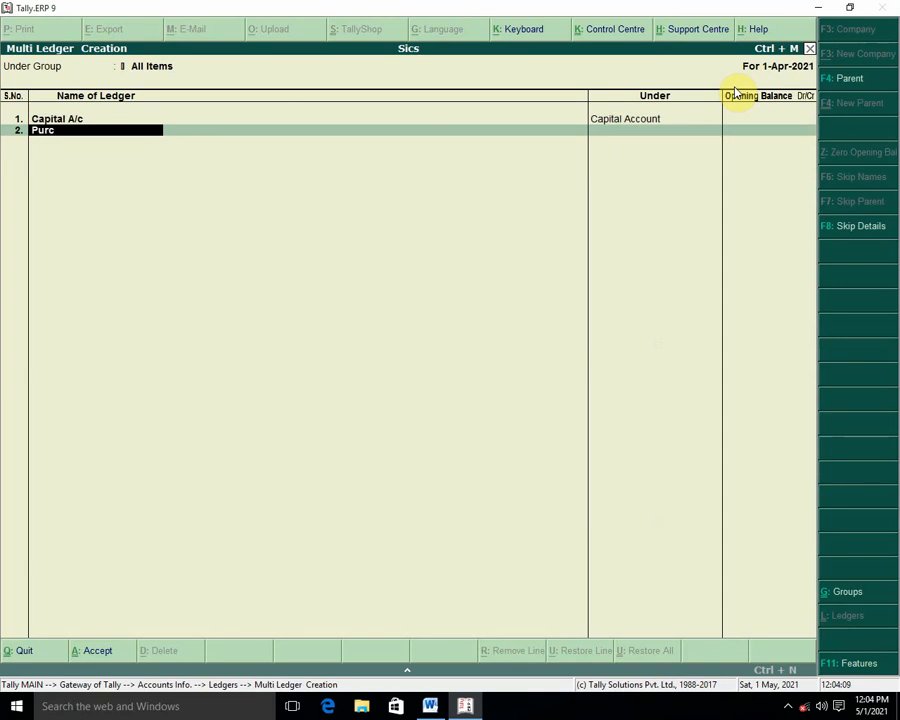
{"action": "type", "text": "hase a/c"}
{"action": "key", "text": "Return"}
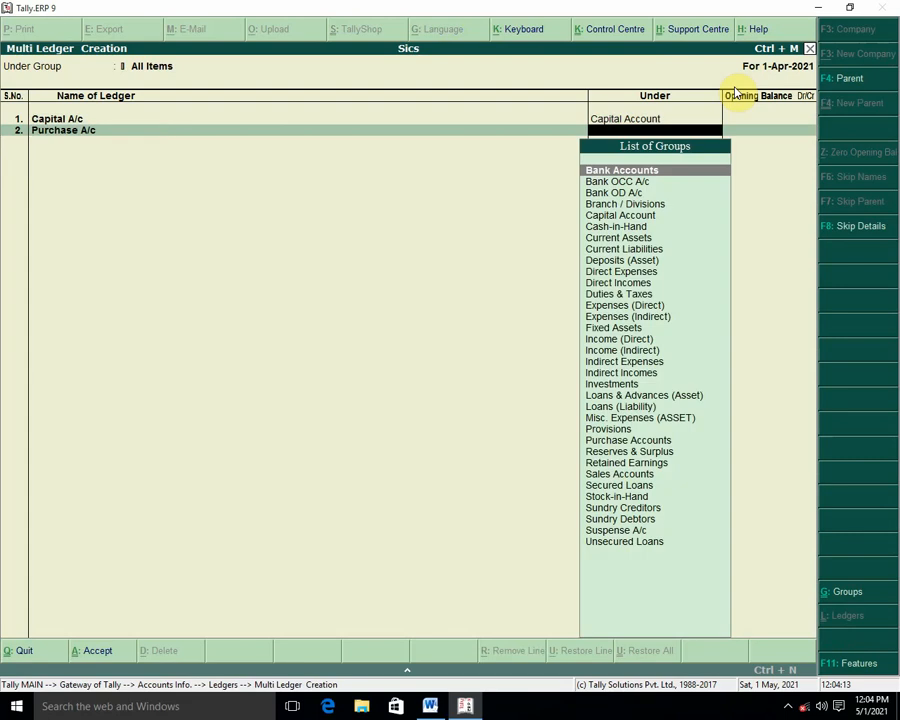
{"action": "type", "text": "p"}
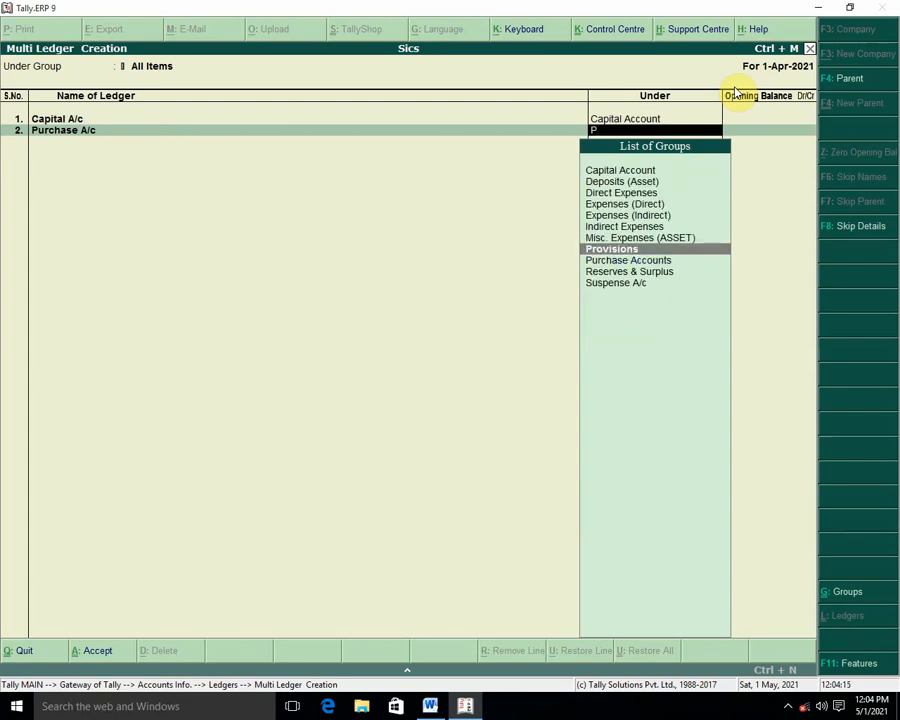
{"action": "key", "text": "Down"}
{"action": "key", "text": "Return"}
{"action": "key", "text": "Return"}
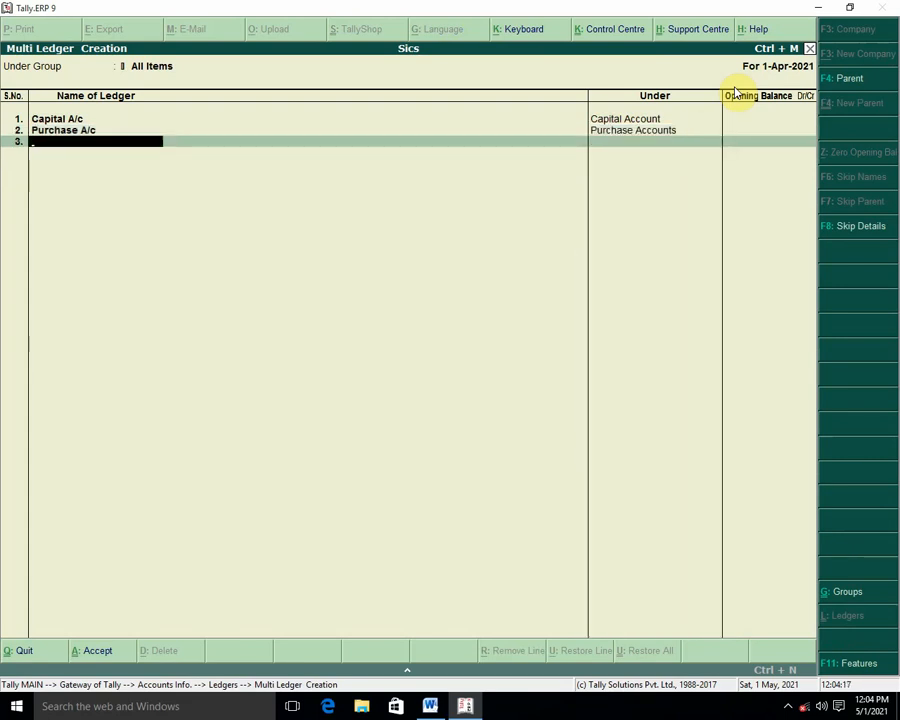
Add a Sales A/c ledger under the Sales Accounts group with no opening balance.
{"action": "type", "text": "Sales a/c"}
{"action": "key", "text": "Return"}
{"action": "type", "text": "S"}
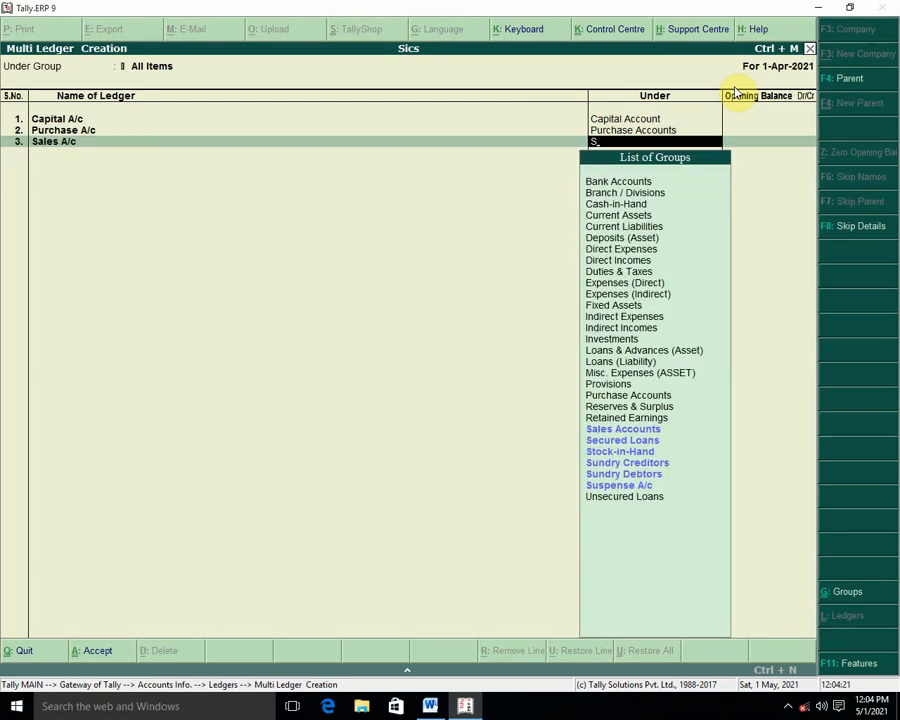
{"action": "type", "text": "a"}
{"action": "key", "text": "Return"}
{"action": "key", "text": "Return"}
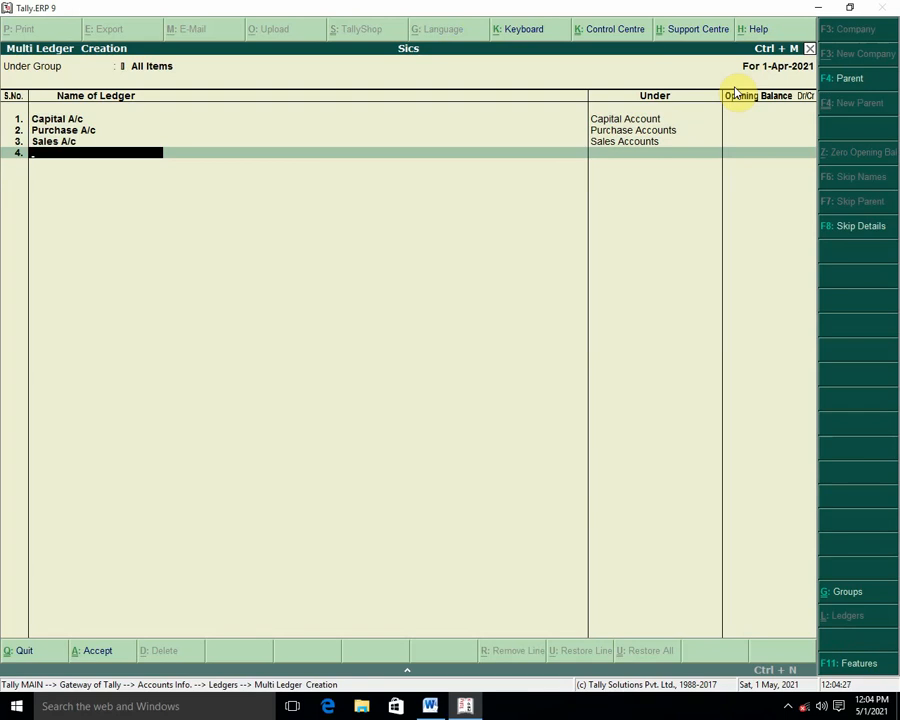
Add a ledger with the customer's name followed by Dr under the Sundry Debtors group, without an opening balance.
{"action": "type", "text": "Ram Dr"}
{"action": "key", "text": "Return"}
{"action": "type", "text": "Su"}
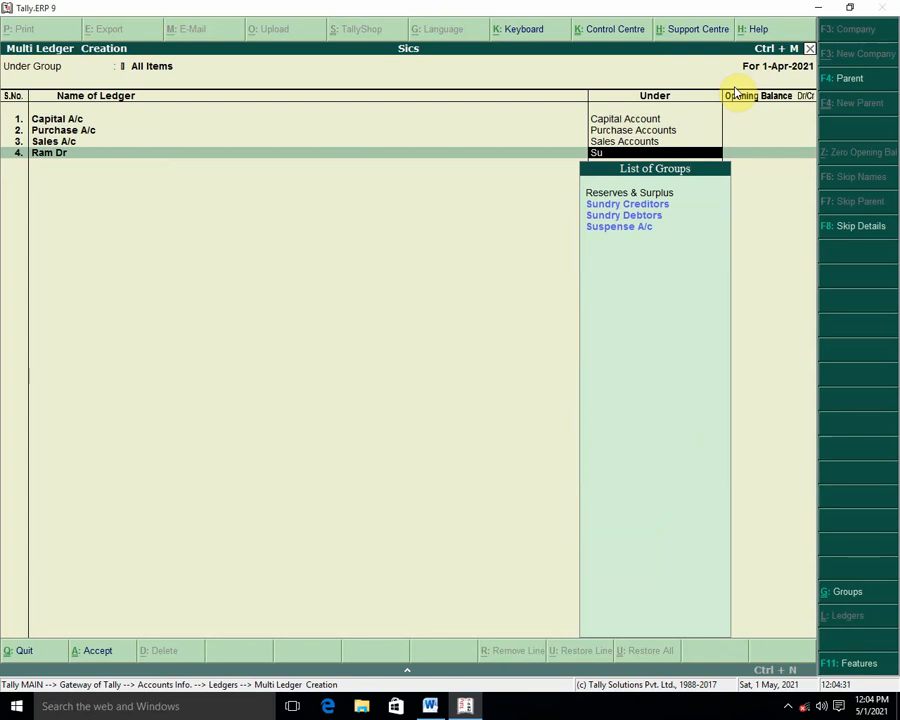
{"action": "key", "text": "Down"}
{"action": "key", "text": "Down"}
{"action": "key", "text": "Return"}
{"action": "key", "text": "Return"}
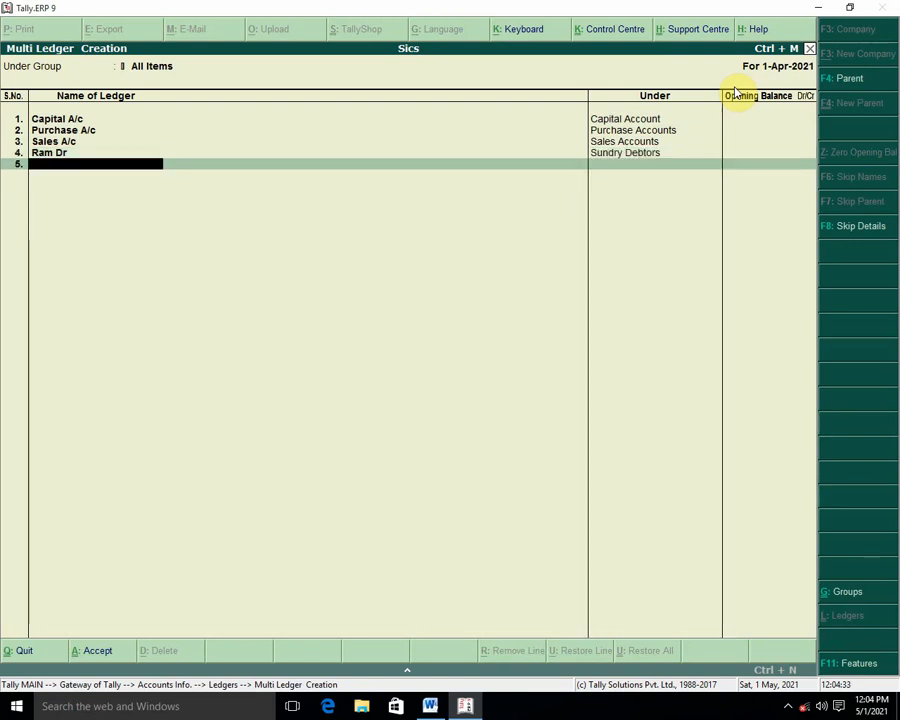
Add a ledger with the supplier's name followed by Cr under the Sundry Creditors group, without an opening balance.
{"action": "type", "text": "Ramesh Cr"}
{"action": "key", "text": "Return"}
{"action": "type", "text": "S"}
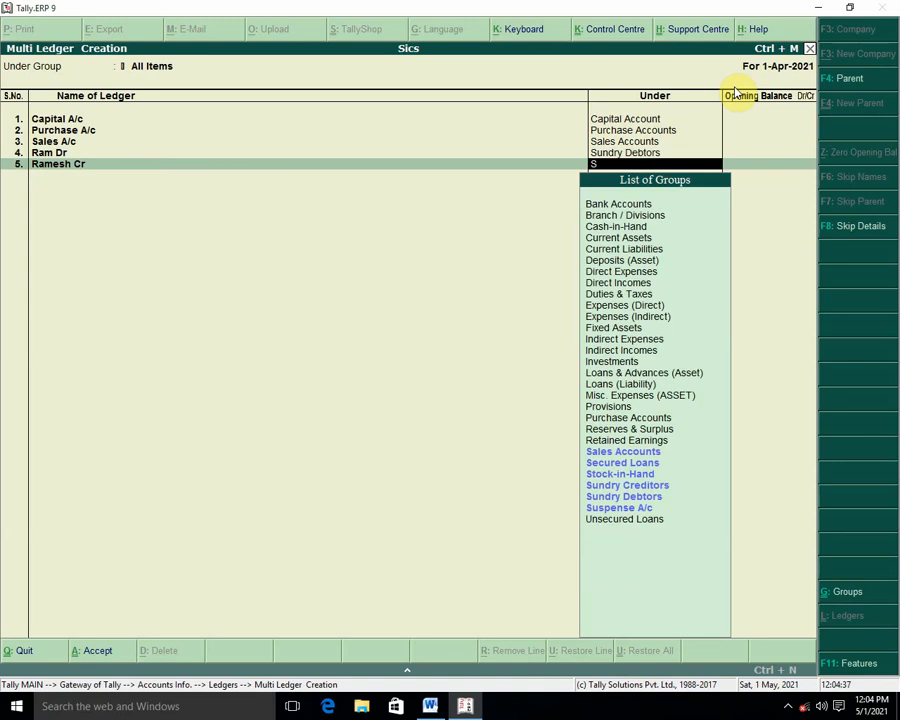
{"action": "type", "text": "u"}
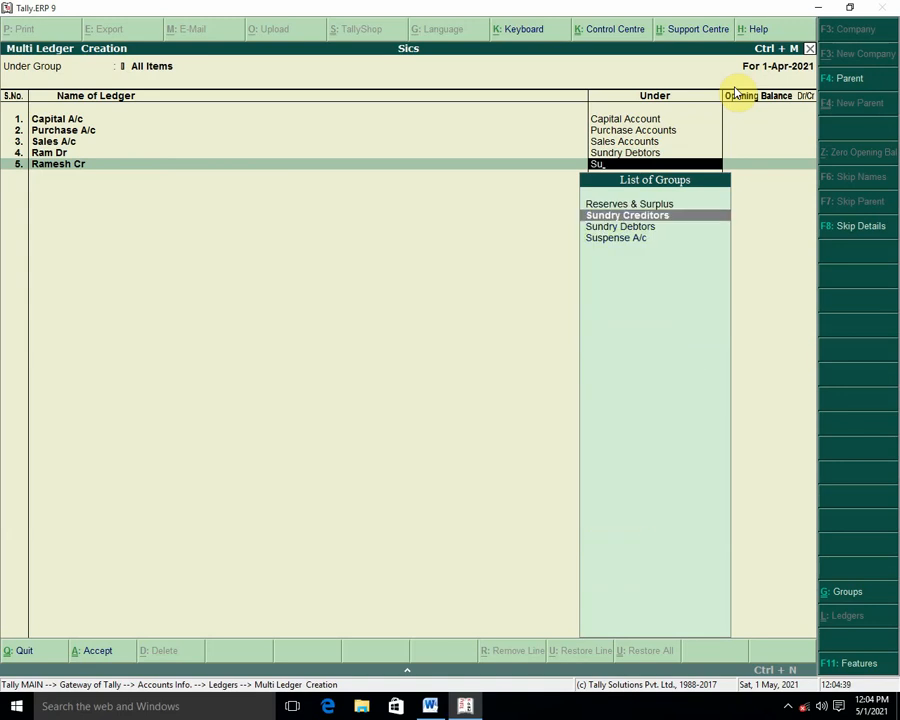
{"action": "key", "text": "Return"}
{"action": "key", "text": "Return"}
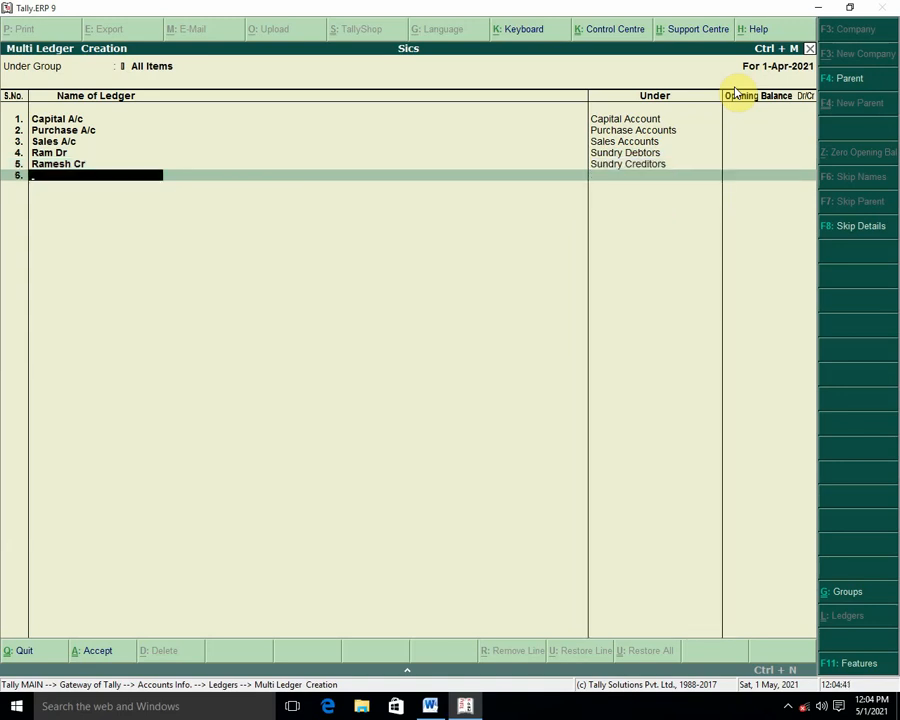
Save the list of new ledgers and return to the Gateway of Tally.
{"action": "key", "text": "Return"}
{"action": "key", "text": "Return"}
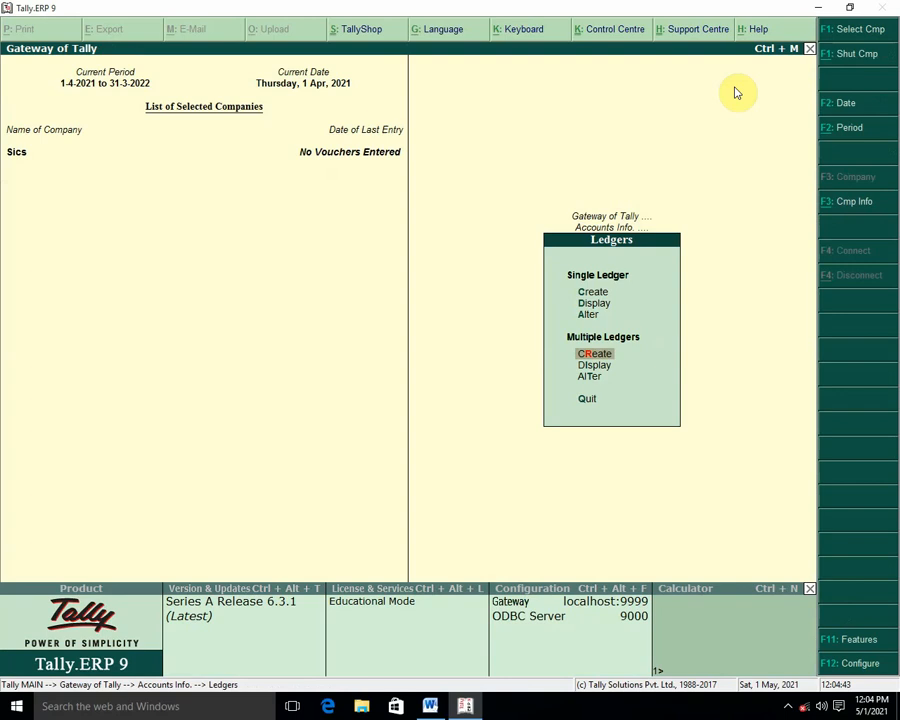
{"action": "key", "text": "Escape"}
{"action": "key", "text": "Escape"}
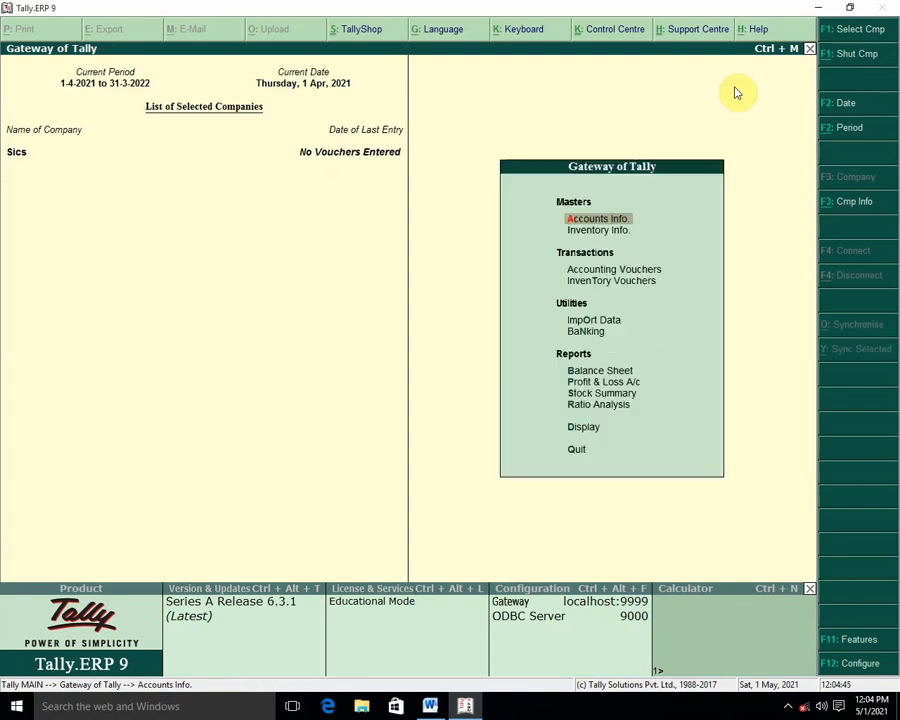
Create a simple unit of measure with the symbol kgs and the formal name Kilogram.
{"action": "key", "text": "Down"}
{"action": "key", "text": "Return"}
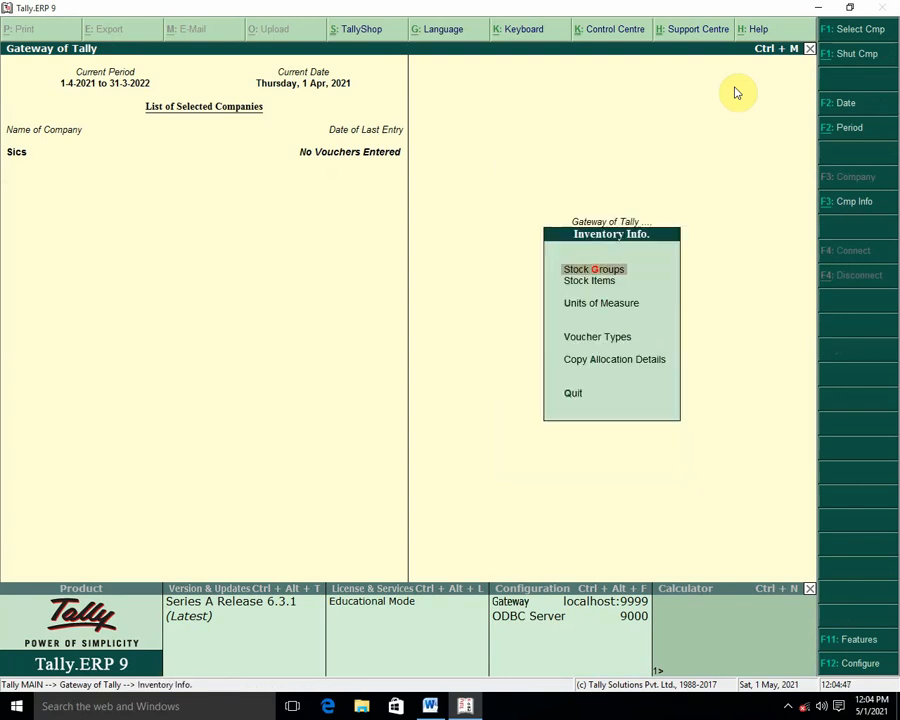
{"action": "key", "text": "Down"}
{"action": "key", "text": "Down"}
{"action": "key", "text": "Return"}
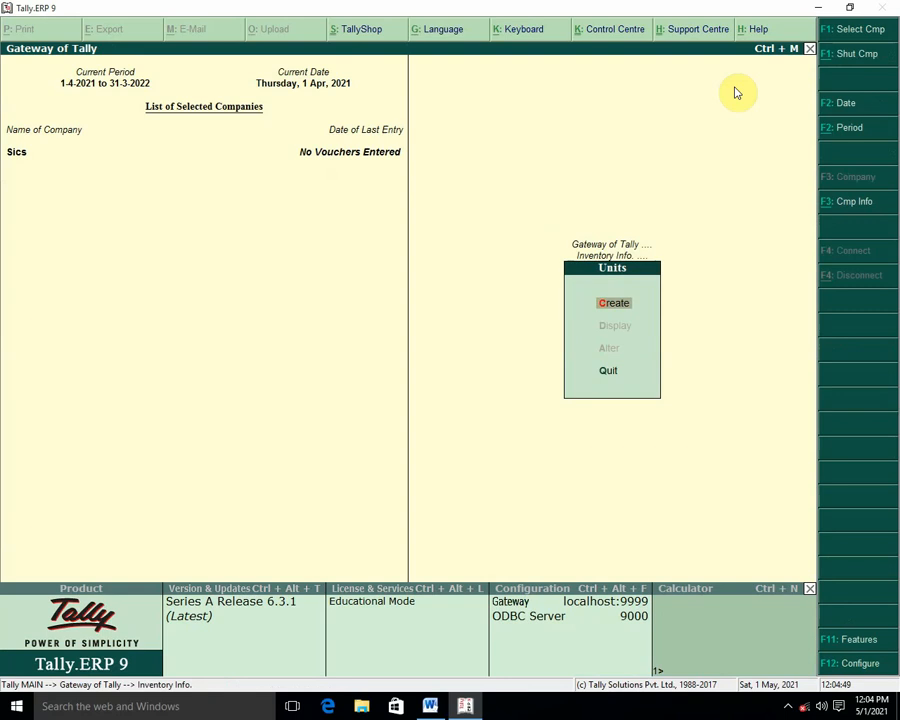
{"action": "key", "text": "Return"}
{"action": "type", "text": "kgs"}
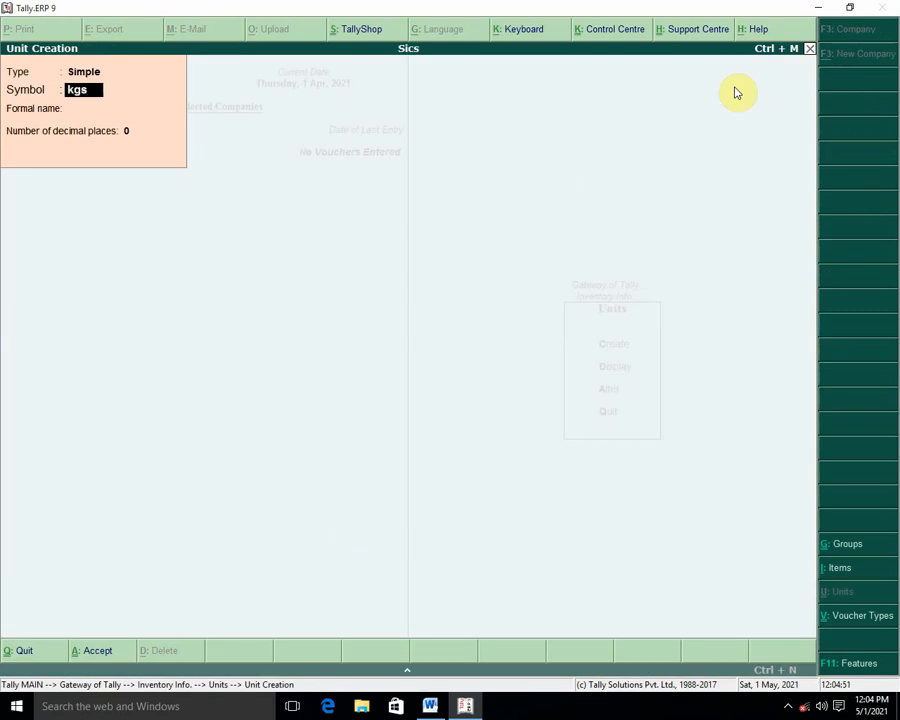
{"action": "key", "text": "Return"}
{"action": "type", "text": "Ki"}
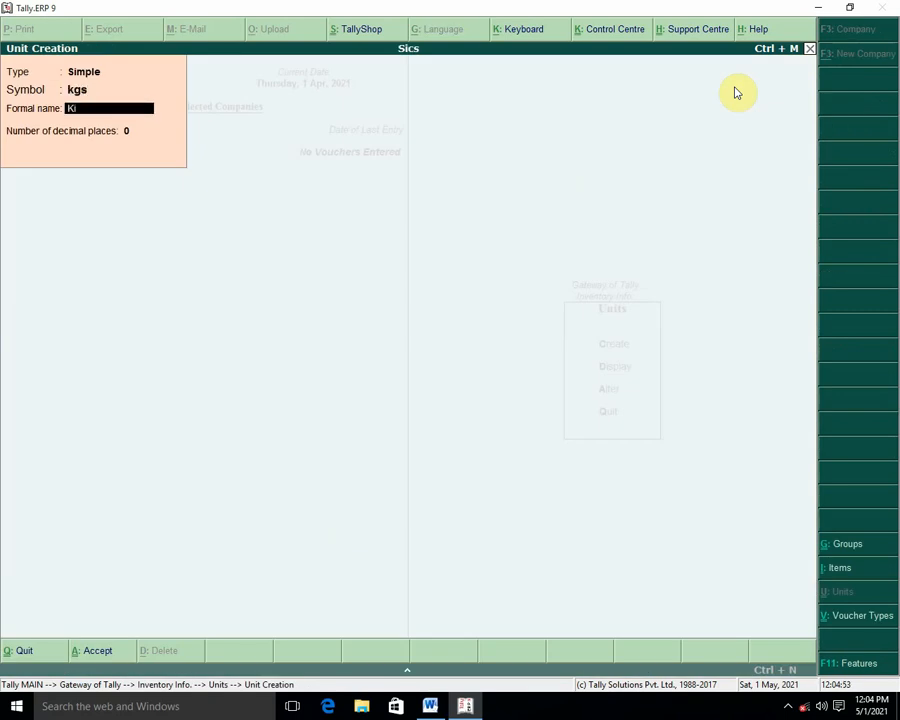
{"action": "type", "text": "logram"}
{"action": "key", "text": "Return"}
{"action": "key", "text": "Return"}
Create a simple unit of measure with the symbol gms and the formal name Gram.
{"action": "type", "text": "ygms"}
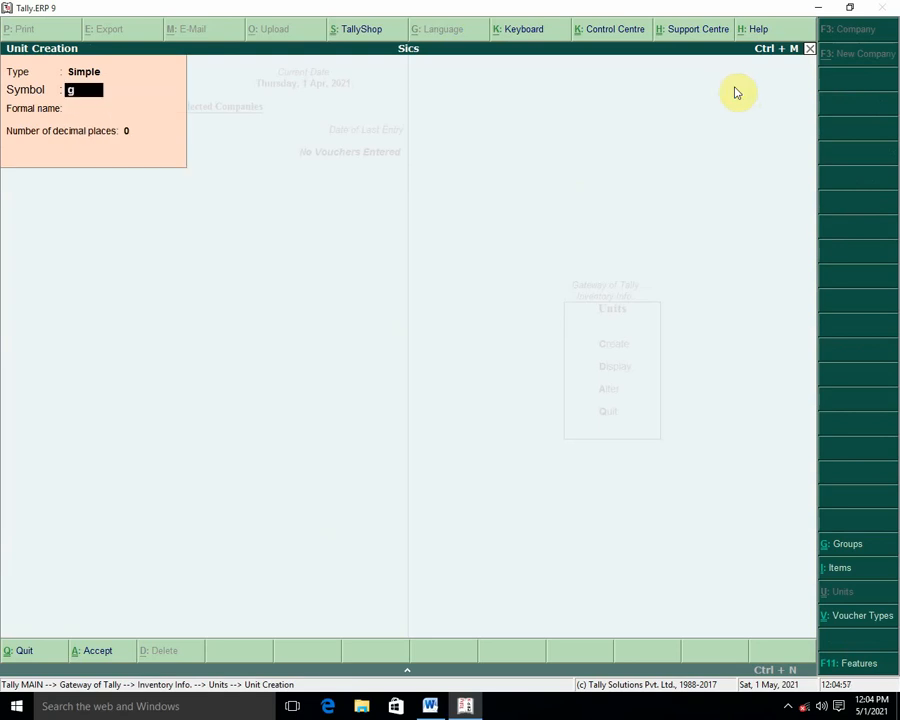
{"action": "key", "text": "Return"}
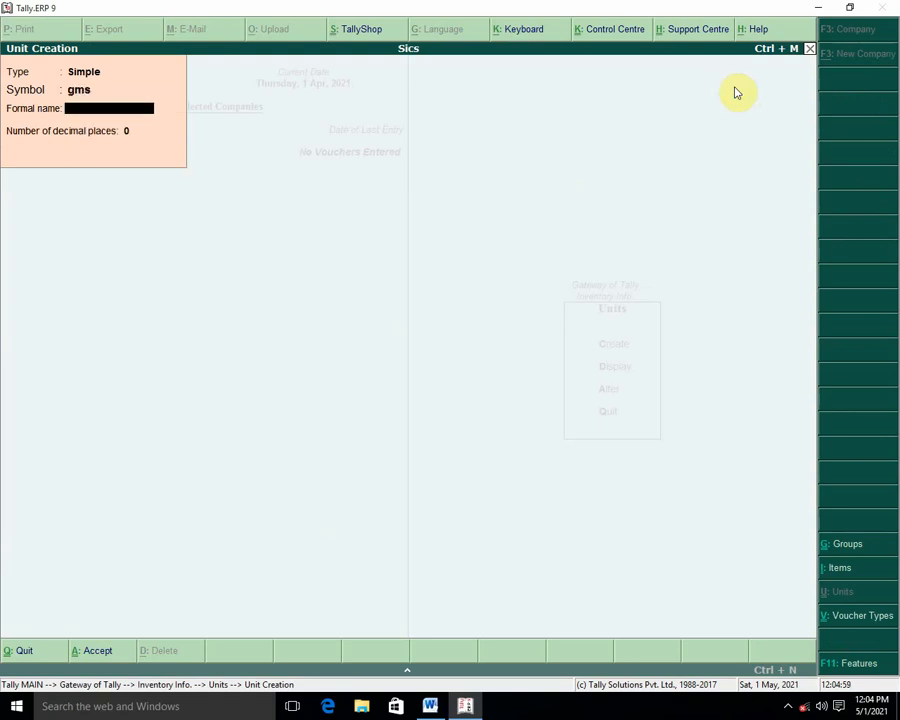
{"action": "type", "text": "Gram"}
{"action": "key", "text": "Return"}
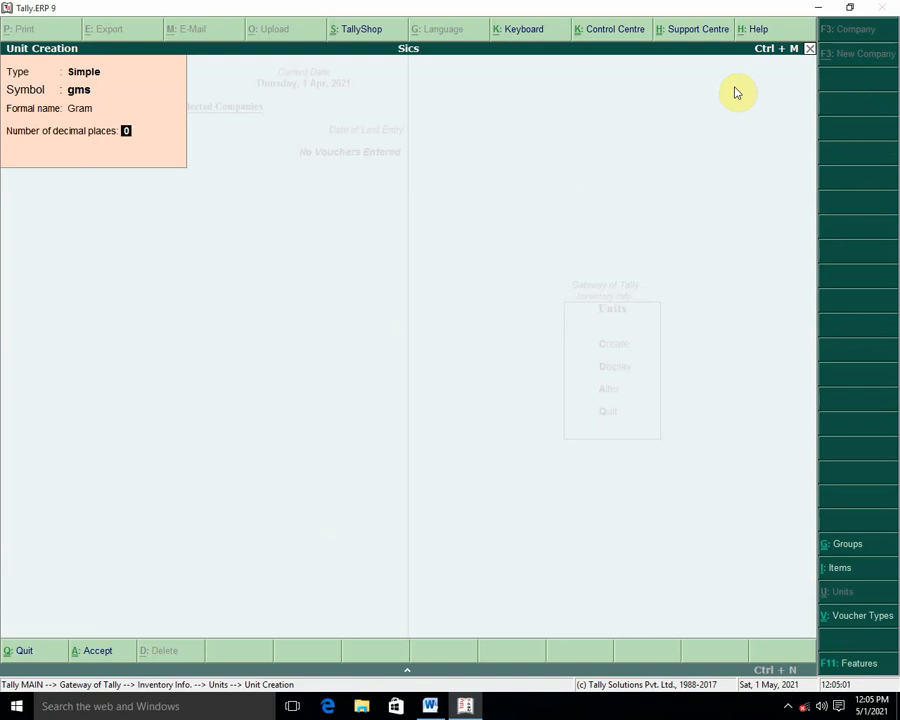
{"action": "key", "text": "Return"}
{"action": "key", "text": "y"}
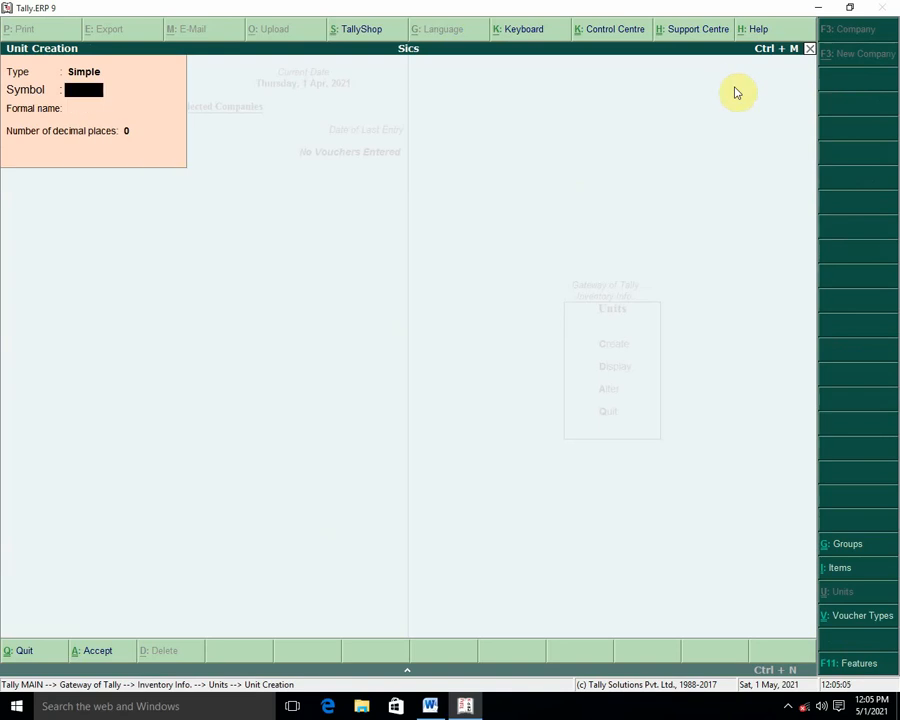
Create a simple unit of measure with the symbol nos and formal name Numbers, and leave unit creation.
{"action": "type", "text": "nos"}
{"action": "key", "text": "Return"}
{"action": "type", "text": "Nu"}
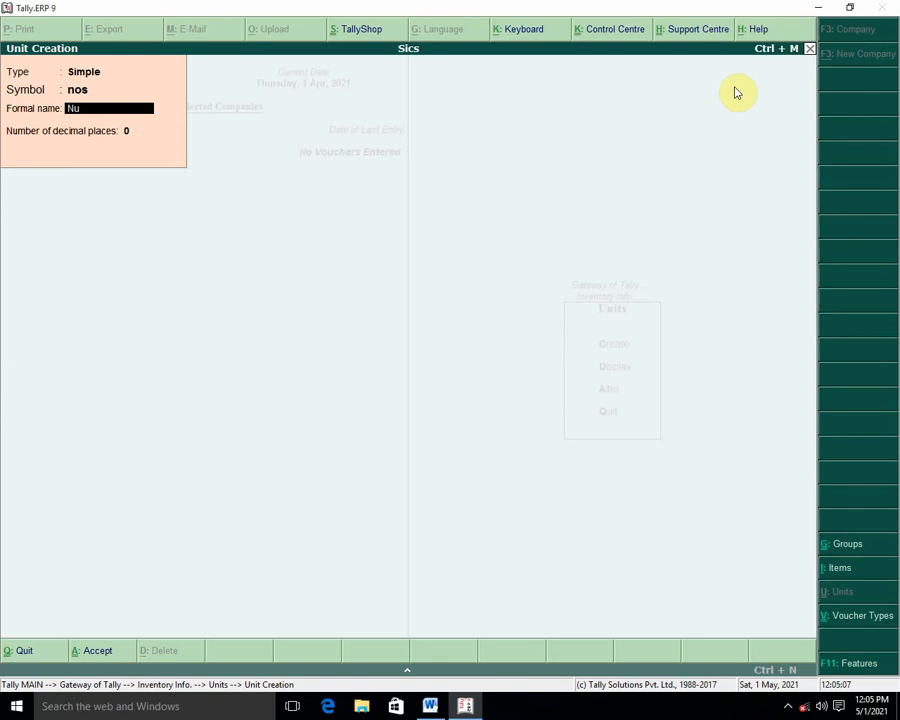
{"action": "type", "text": "mbers"}
{"action": "key", "text": "Return"}
{"action": "key", "text": "Return"}
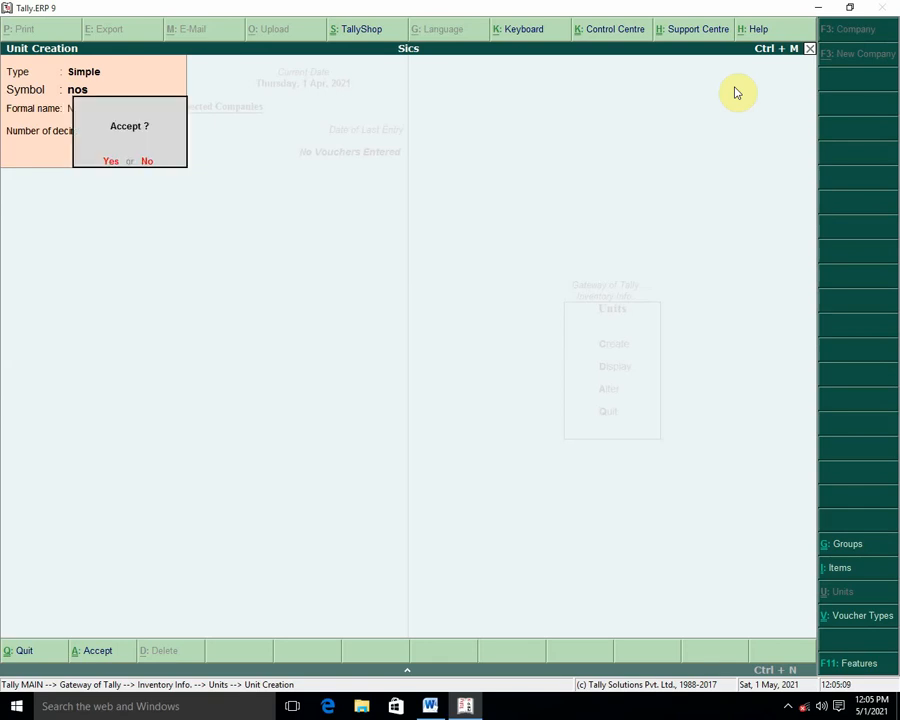
{"action": "key", "text": "y"}
{"action": "key", "text": "Escape"}
{"action": "key", "text": "y"}
{"action": "key", "text": "Escape"}
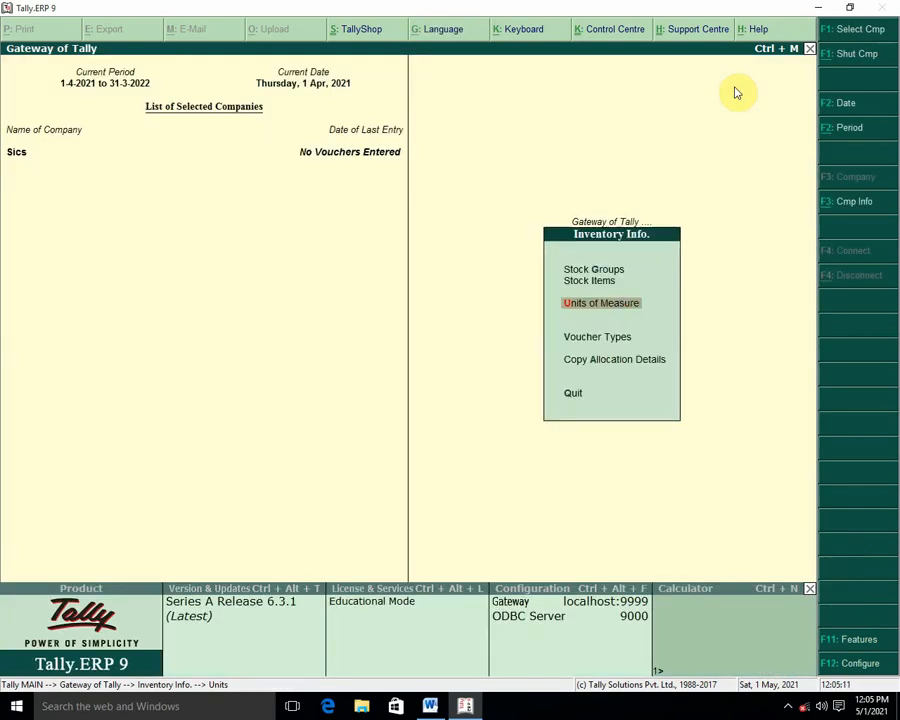
Begin a new single stock item named Computer under the Primary group, without an alias.
{"action": "key", "text": "Up"}
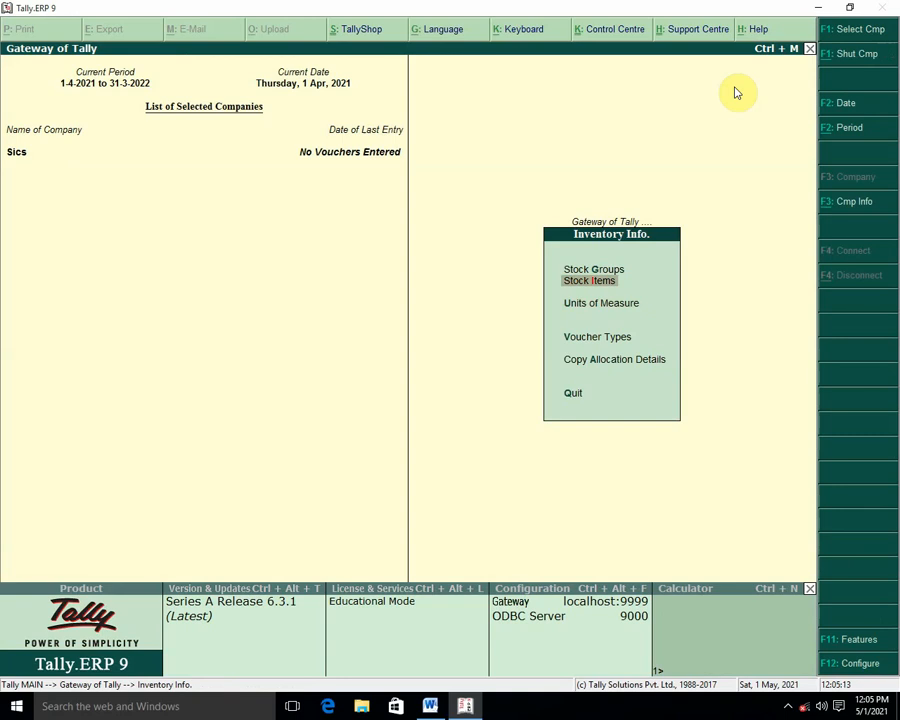
{"action": "key", "text": "Return"}
{"action": "key", "text": "Return"}
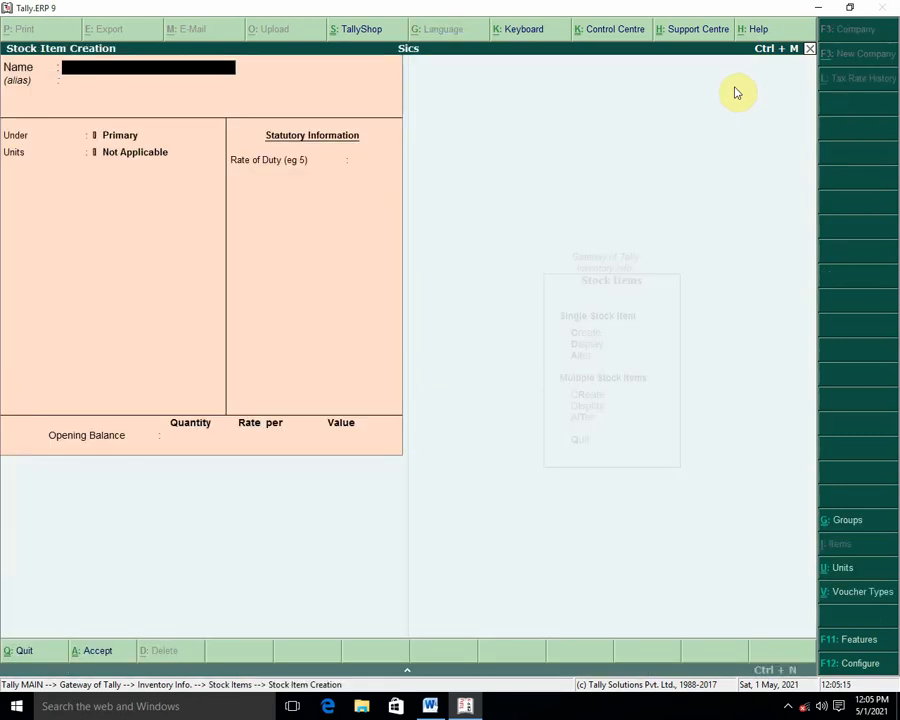
{"action": "type", "text": "Computer"}
{"action": "key", "text": "Return"}
{"action": "key", "text": "Return"}
{"action": "key", "text": "Return"}
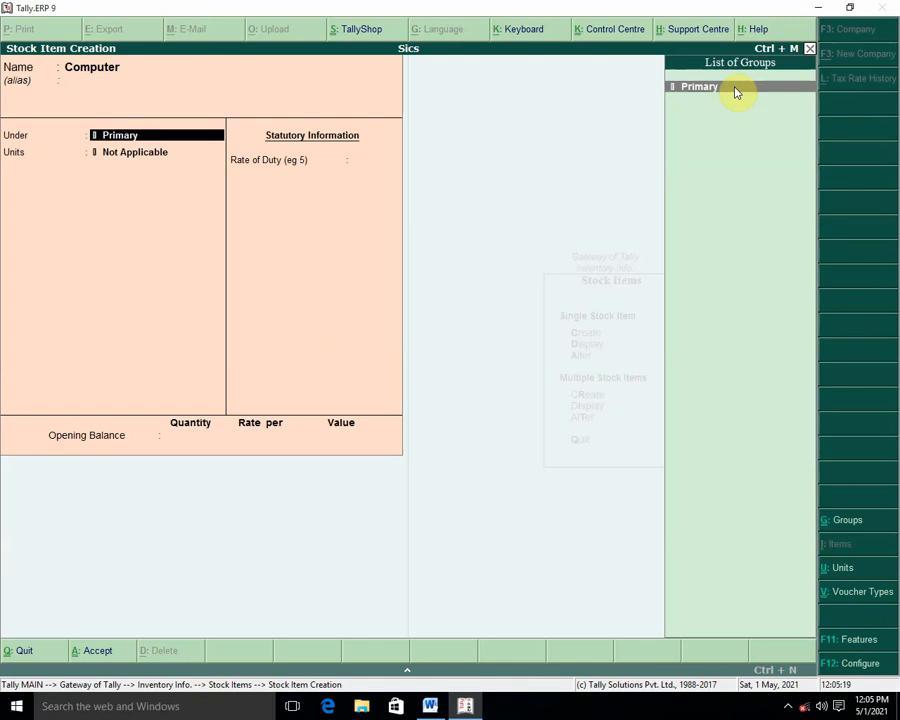
Set the Computer item's unit to nos, save it without an opening balance and return to the Gateway of Tally.
{"action": "key", "text": "Down"}
{"action": "key", "text": "Down"}
{"action": "key", "text": "Down"}
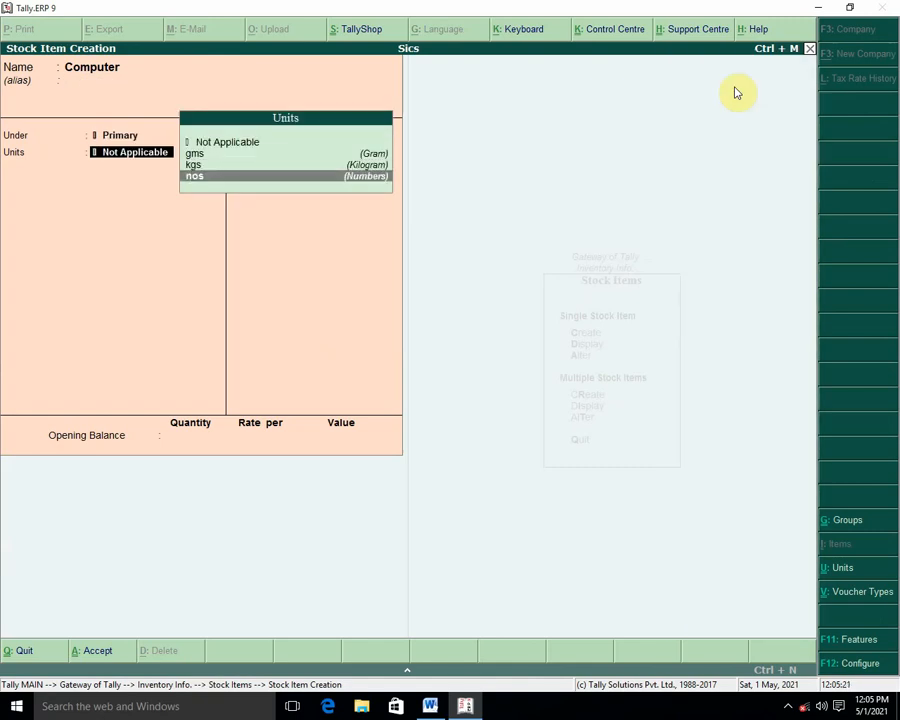
{"action": "key", "text": "Return"}
{"action": "key", "text": "Return"}
{"action": "key", "text": "Return"}
{"action": "key", "text": "Escape"}
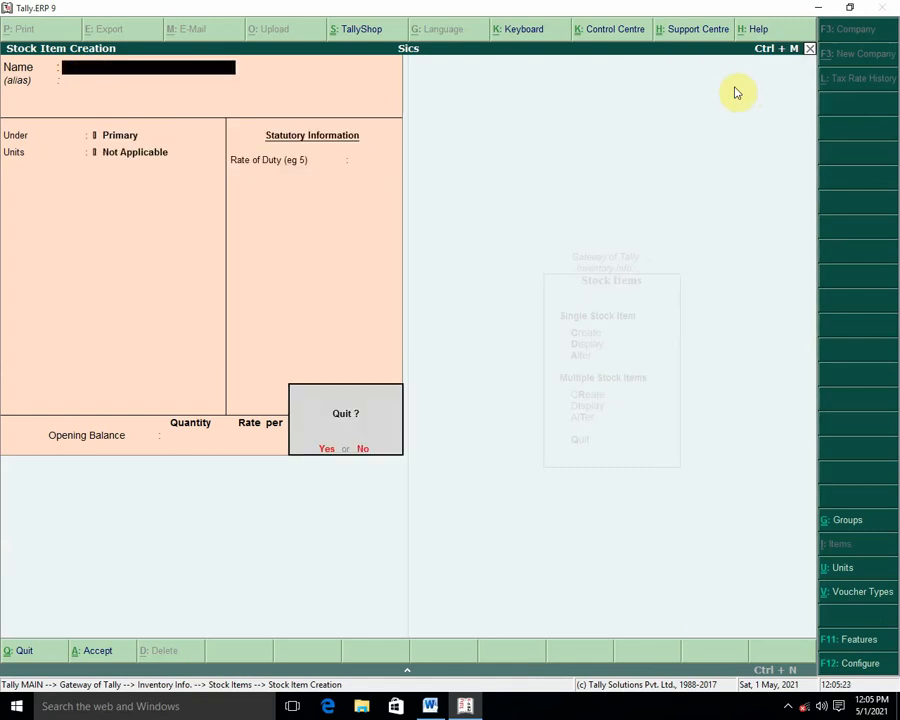
{"action": "key", "text": "Return"}
{"action": "key", "text": "Escape"}
{"action": "key", "text": "Escape"}
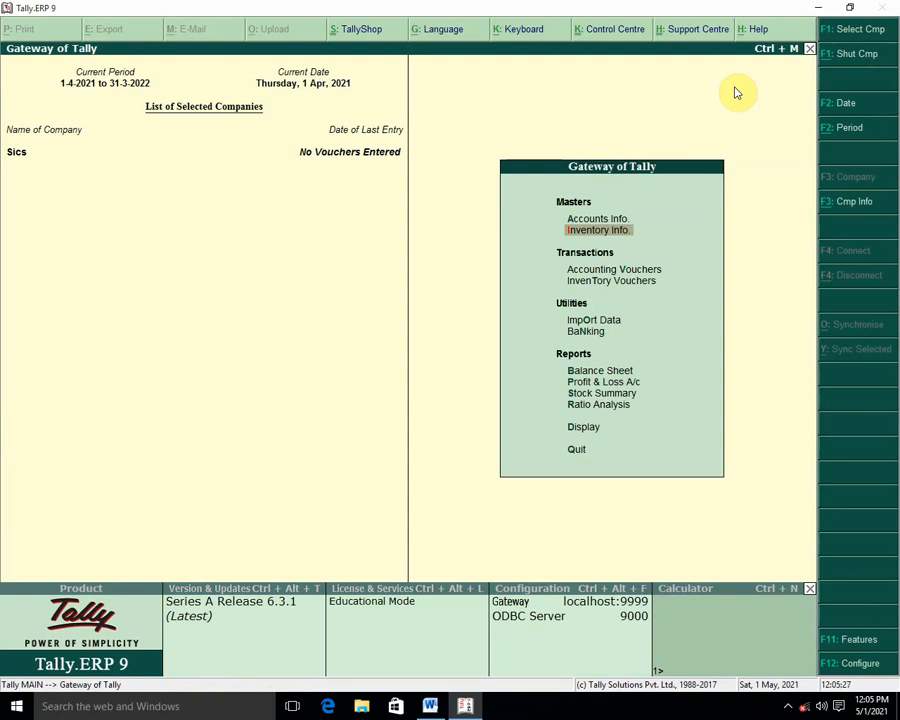
Open the inventory features of the company.
{"action": "key", "text": "F11"}
{"action": "key", "text": "Down"}
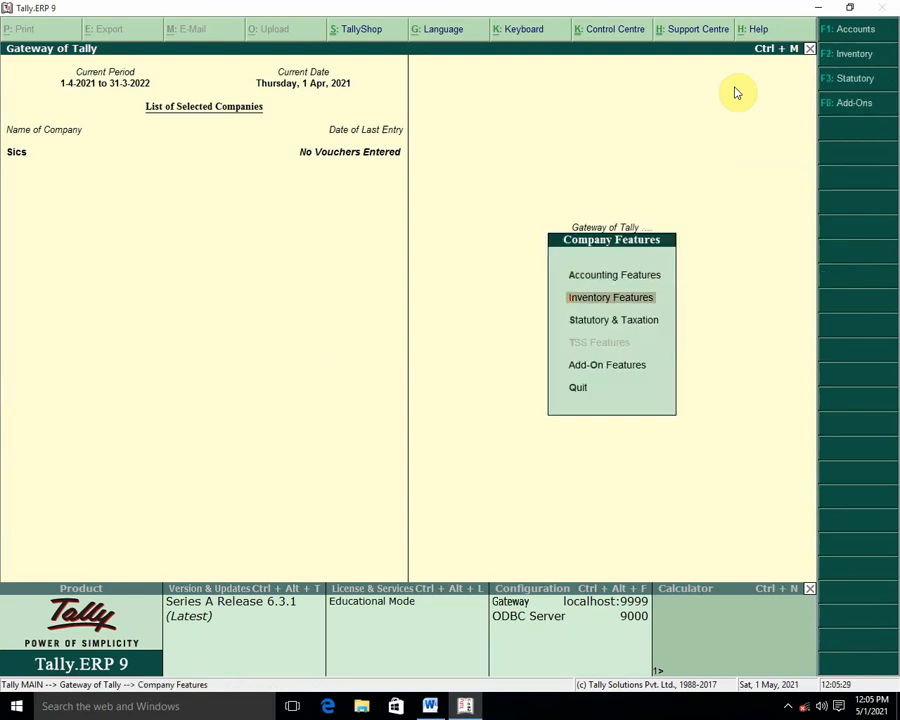
{"action": "key", "text": "Return"}
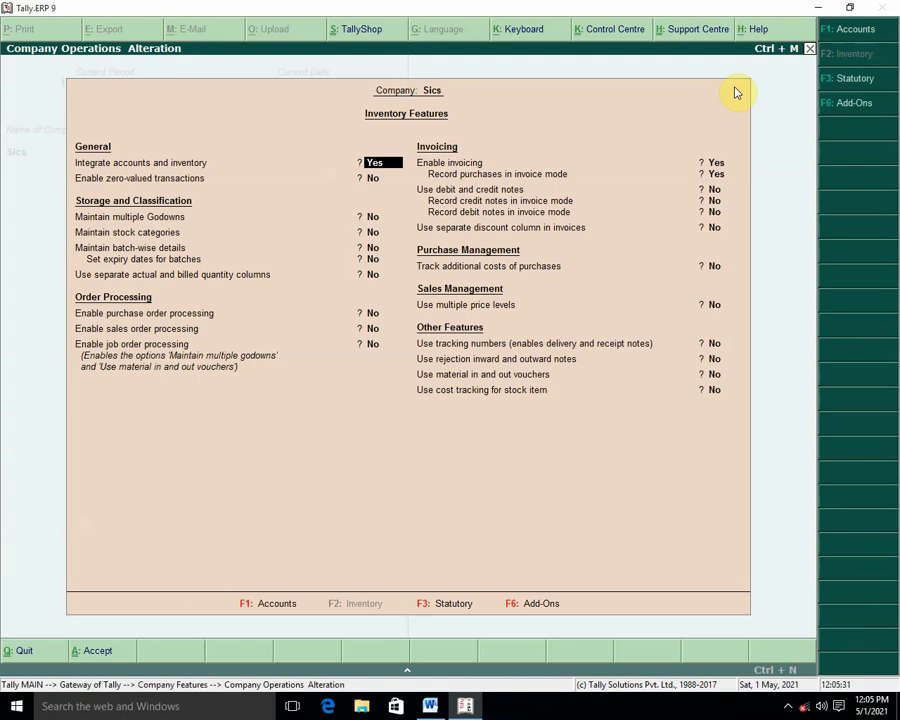
Go through the general, storage and classification, and order processing options without changing them.
{"action": "key", "text": "Return"}
{"action": "key", "text": "Return"}
{"action": "key", "text": "Return"}
{"action": "key", "text": "Return"}
{"action": "key", "text": "Return"}
{"action": "key", "text": "Return"}
{"action": "key", "text": "Return"}
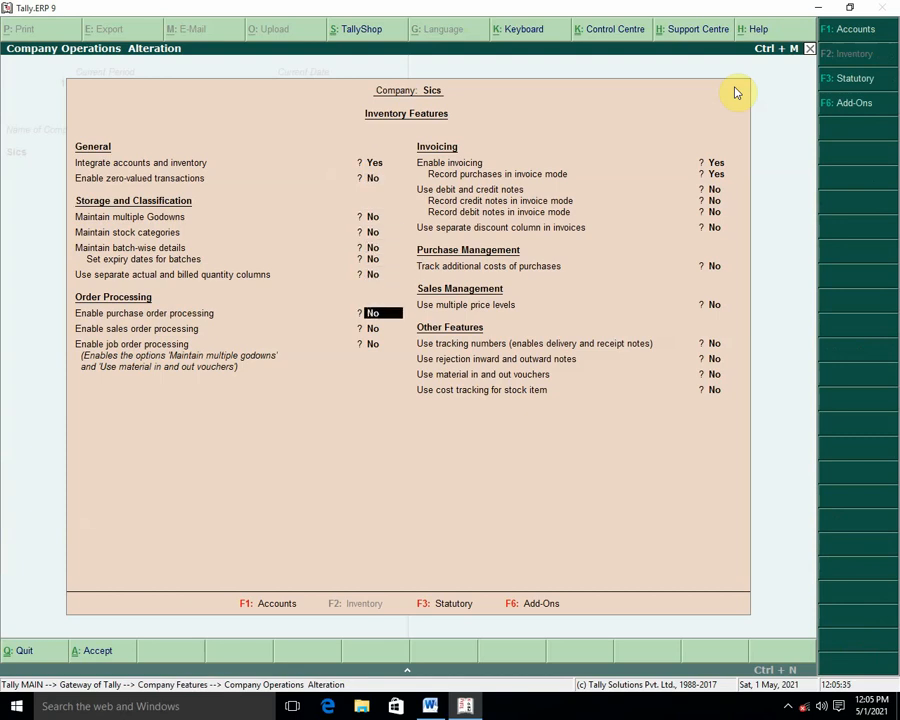
{"action": "key", "text": "Return"}
{"action": "key", "text": "Return"}
{"action": "key", "text": "Return"}
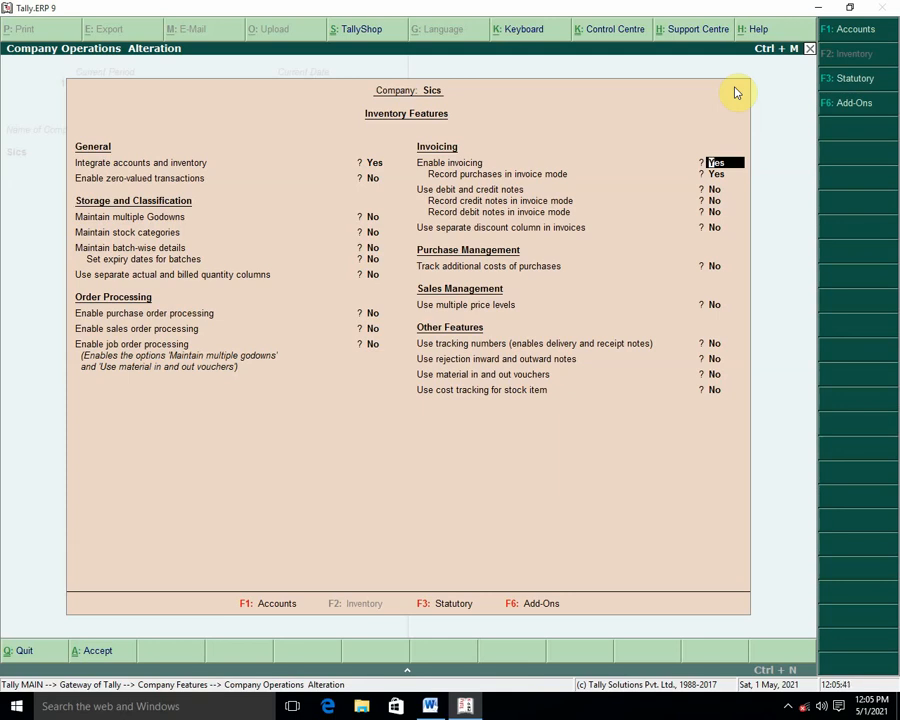
Enable purchase order processing and sales order processing in the inventory features.
{"action": "key", "text": "Up"}
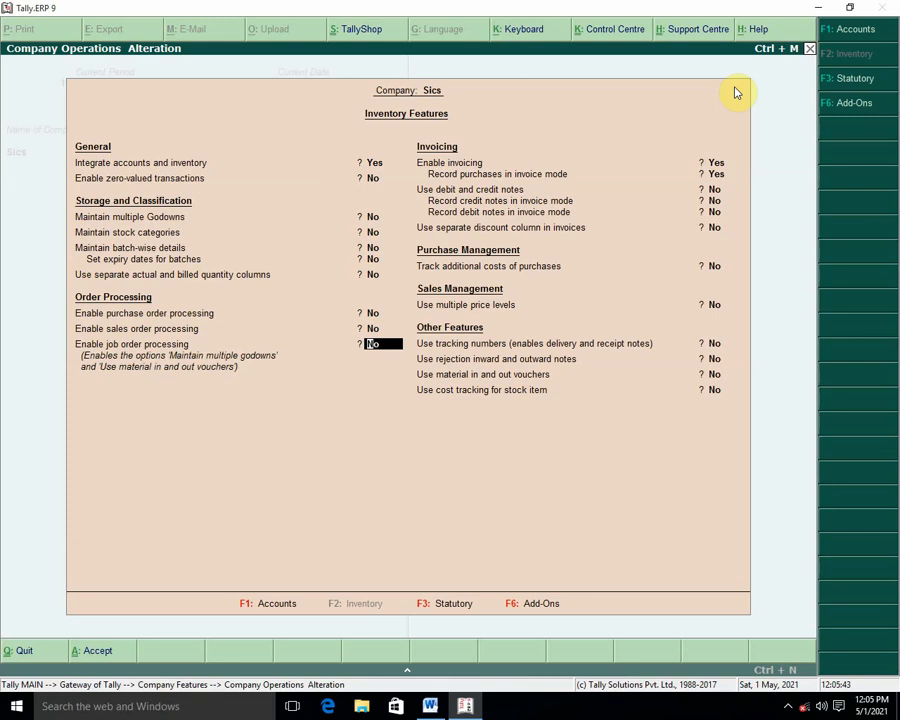
{"action": "key", "text": "Up"}
{"action": "key", "text": "Up"}
{"action": "type", "text": "y"}
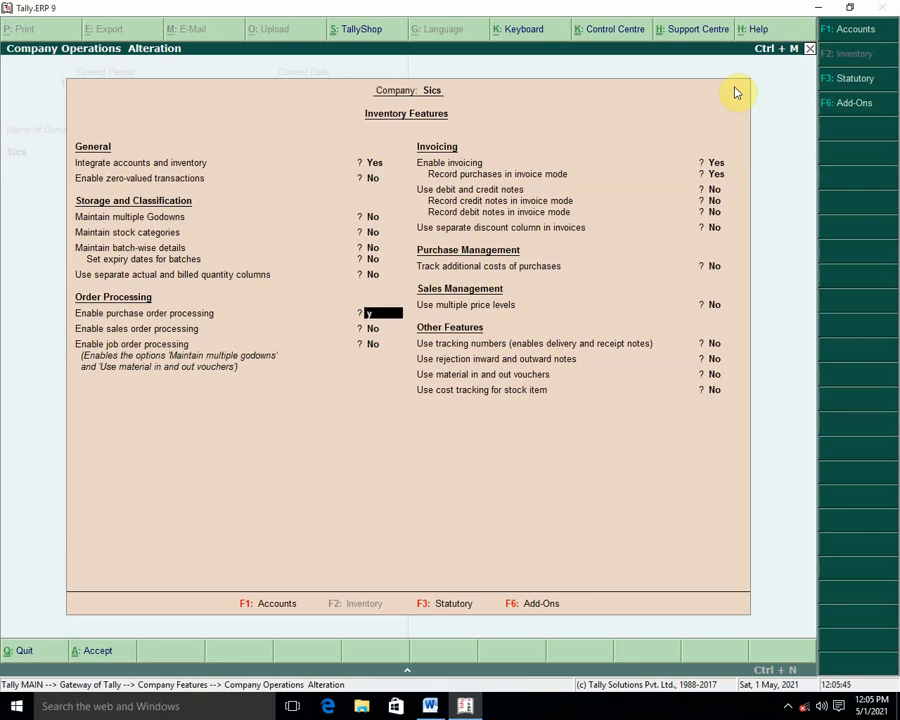
{"action": "key", "text": "Return"}
{"action": "type", "text": "y"}
{"action": "key", "text": "Return"}
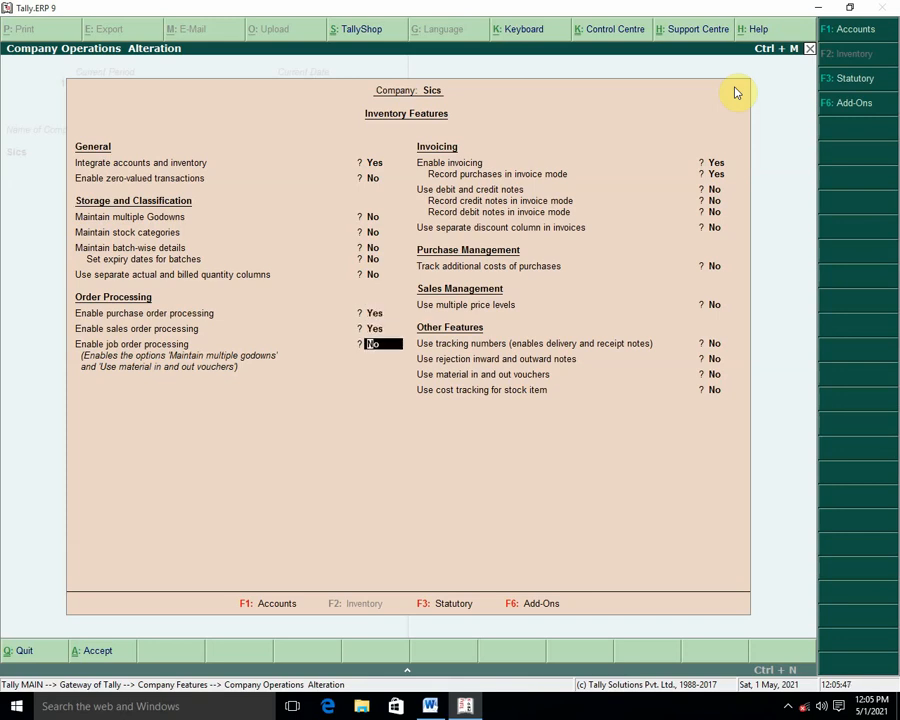
Leave job order processing off and keep invoicing enabled with purchases recorded in invoice mode.
{"action": "key", "text": "Return"}
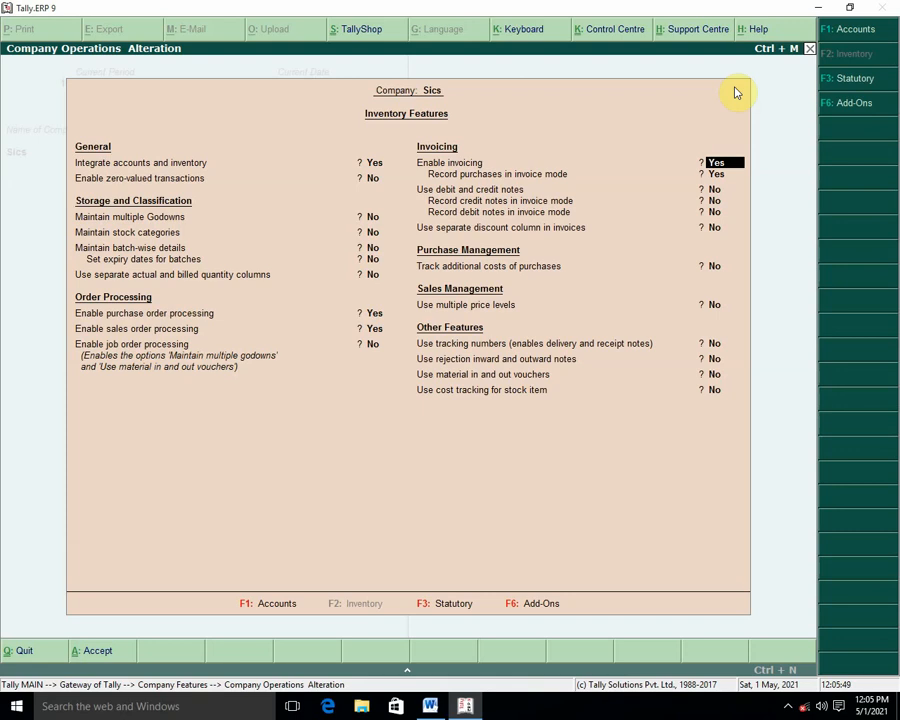
{"action": "type", "text": "y"}
{"action": "key", "text": "Return"}
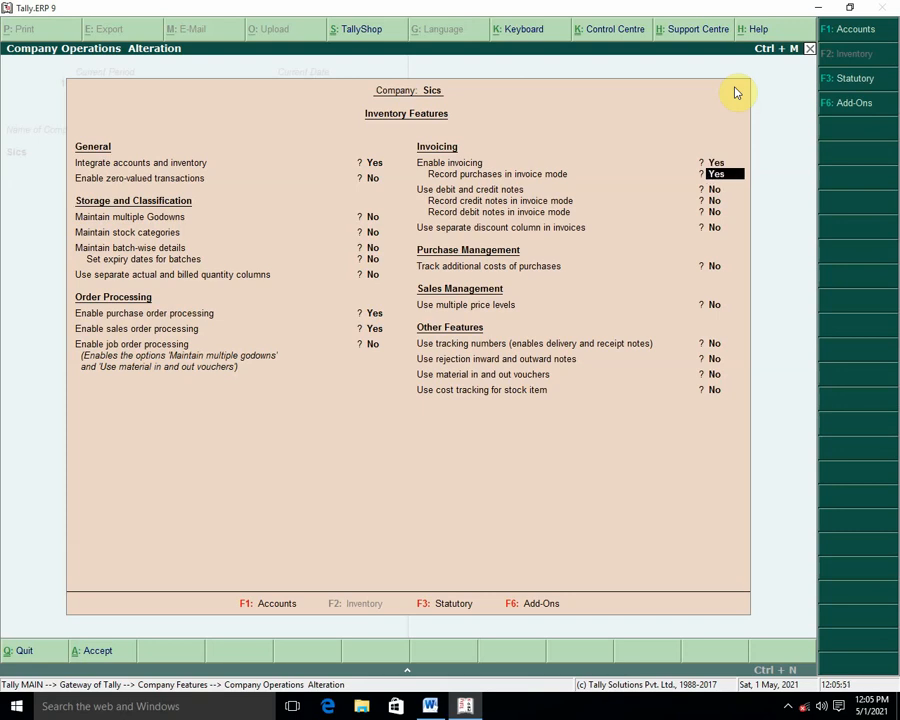
{"action": "key", "text": "Return"}
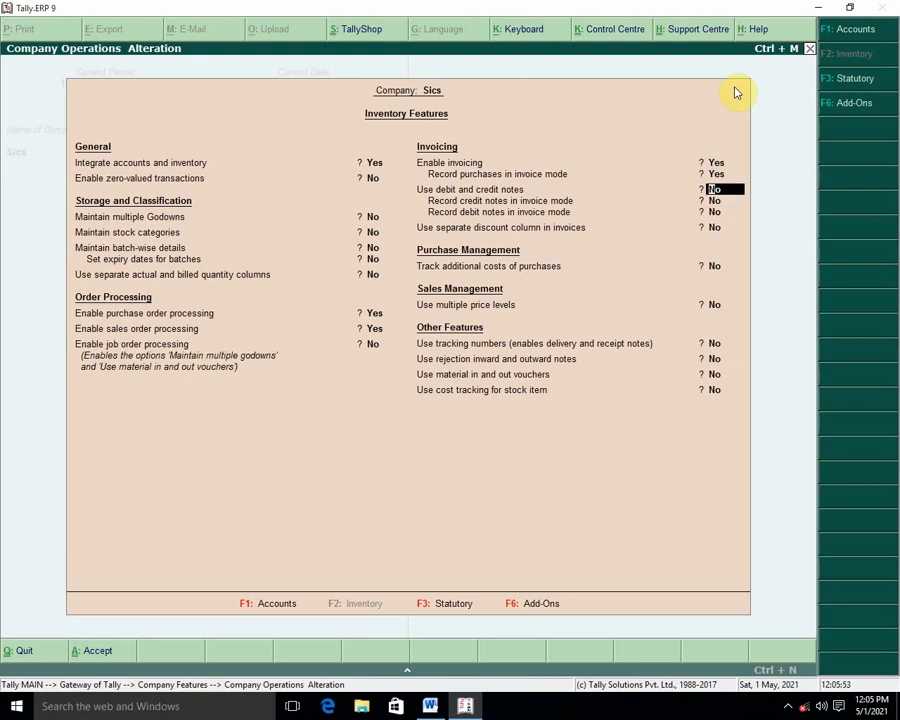
Enable debit and credit notes, with both credit notes and debit notes recorded in invoice mode.
{"action": "type", "text": "y"}
{"action": "key", "text": "Return"}
{"action": "type", "text": "y"}
{"action": "key", "text": "Return"}
{"action": "type", "text": "y"}
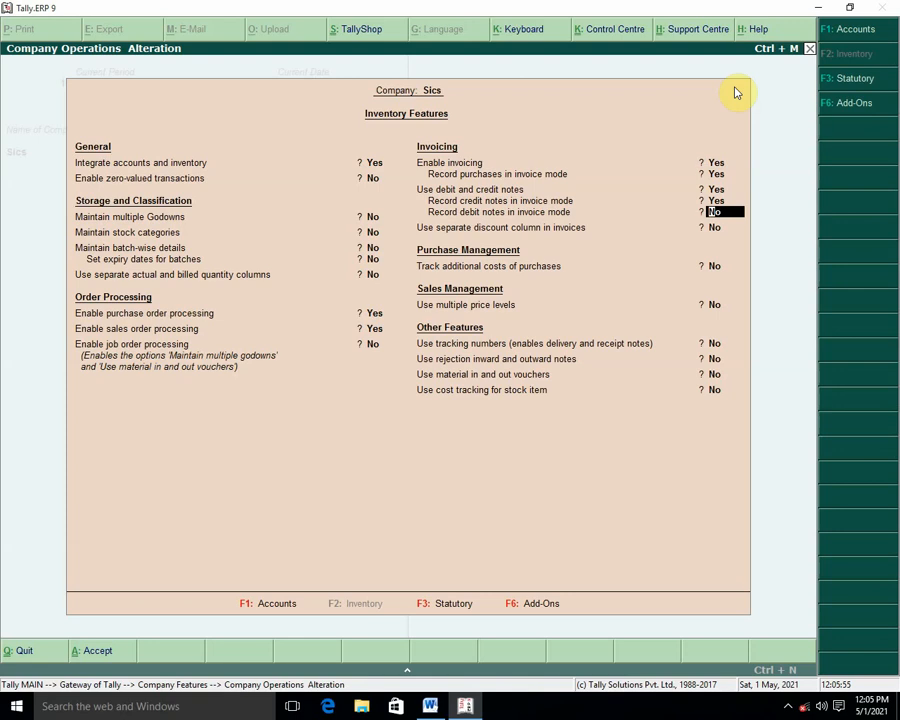
{"action": "key", "text": "Return"}
Go through the discount column, purchase management, sales management and other feature options without changing them.
{"action": "key", "text": "Return"}
{"action": "key", "text": "Return"}
{"action": "key", "text": "Return"}
{"action": "key", "text": "Return"}
{"action": "key", "text": "Return"}
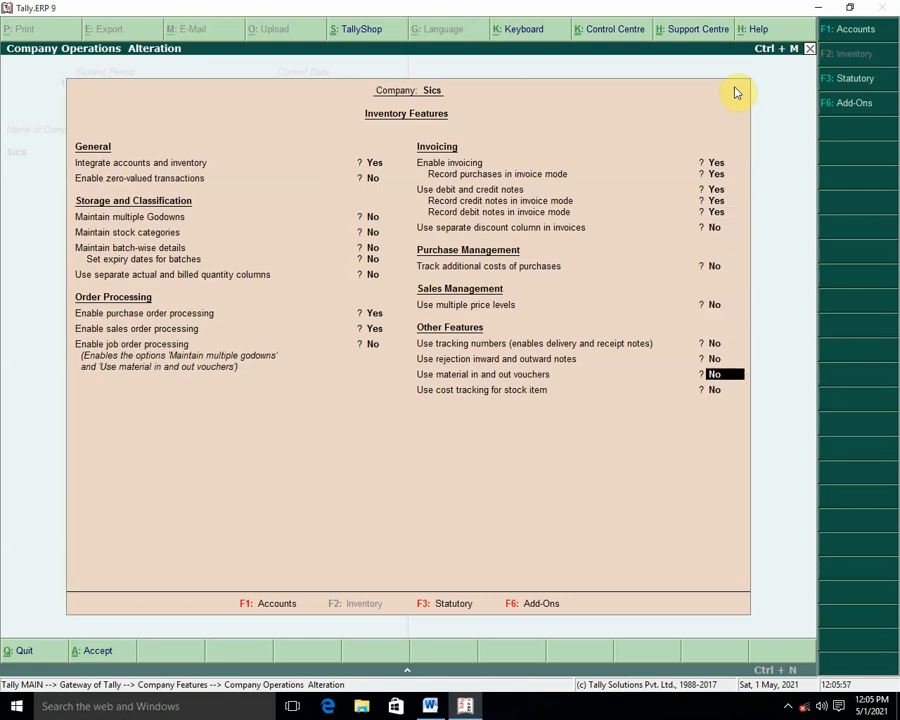
{"action": "key", "text": "Up"}
{"action": "key", "text": "Up"}
{"action": "key", "text": "Up"}
{"action": "key", "text": "Up"}
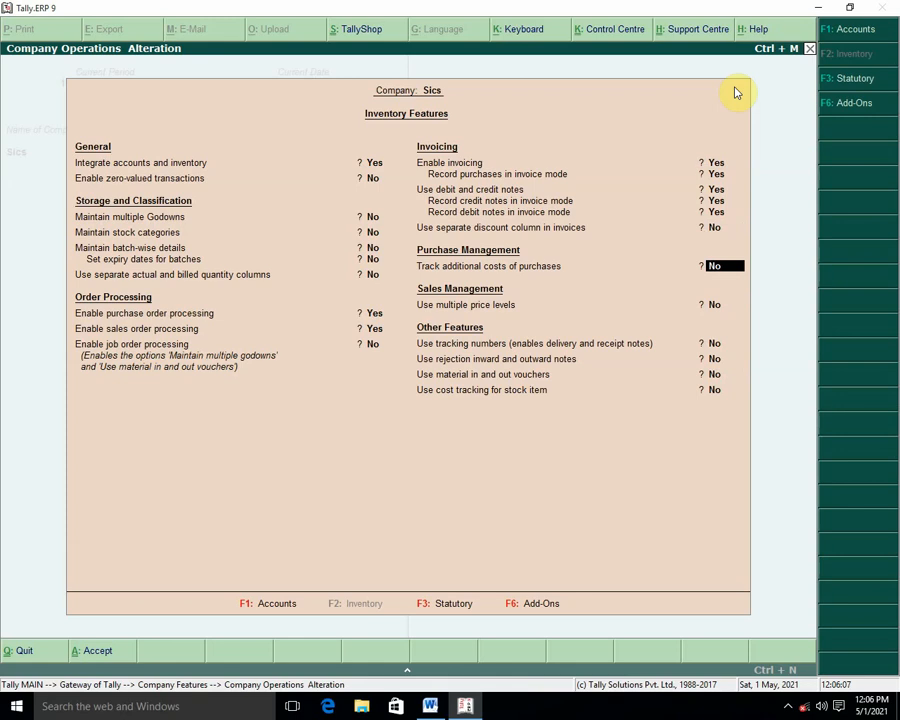
Enable tracking numbers for delivery and receipt notes, keep the remaining inventory features off, and save the feature settings.
{"action": "key", "text": "Return"}
{"action": "key", "text": "Return"}
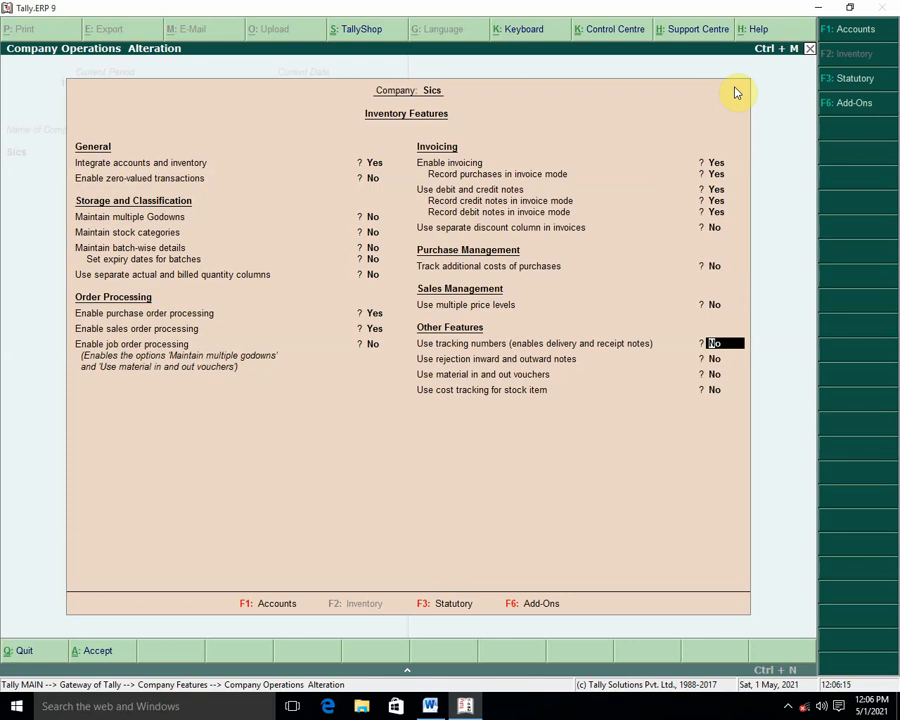
{"action": "type", "text": "y"}
{"action": "key", "text": "Return"}
{"action": "key", "text": "Return"}
{"action": "key", "text": "Return"}
{"action": "key", "text": "Return"}
{"action": "key", "text": "y"}
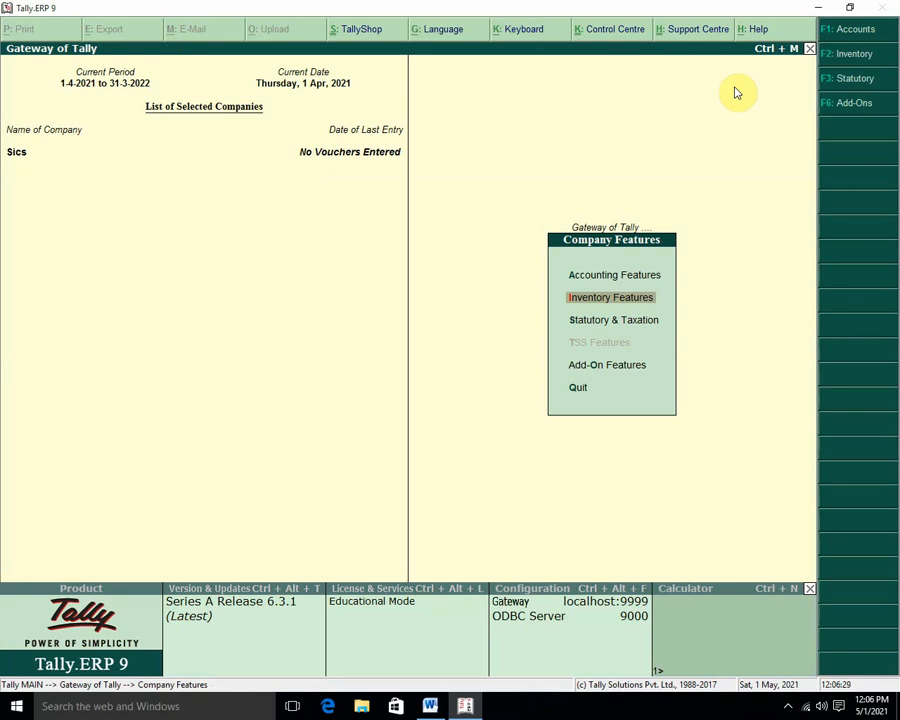
{"action": "key", "text": "Escape"}
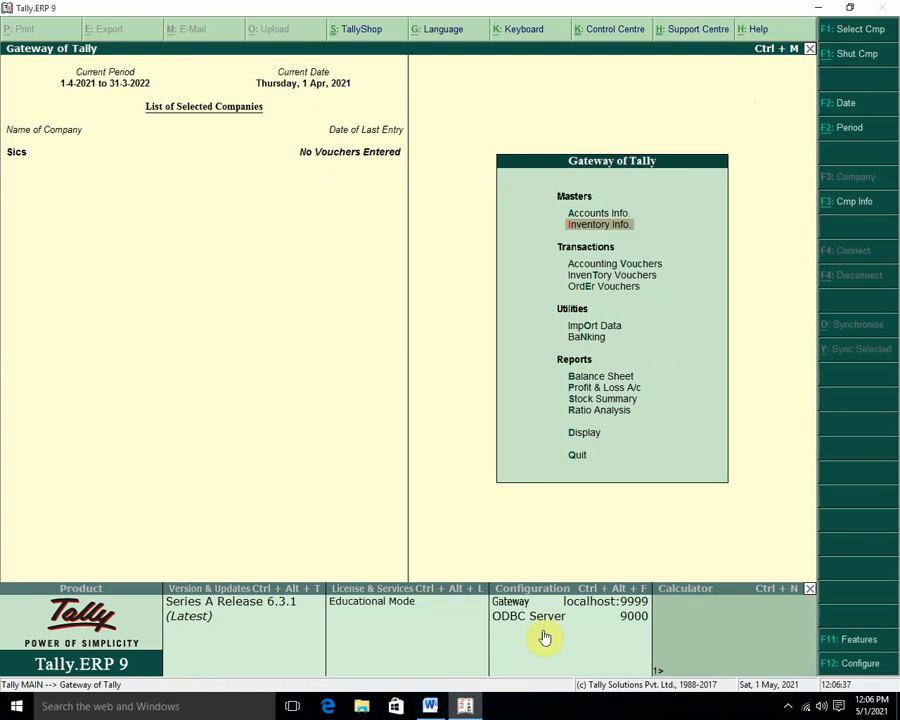
Switch to the Word document and highlight the "Use Tracking number" line and the "Purchase Order" heading in yellow.
{"action": "left_click", "coordinate": [433, 707]}
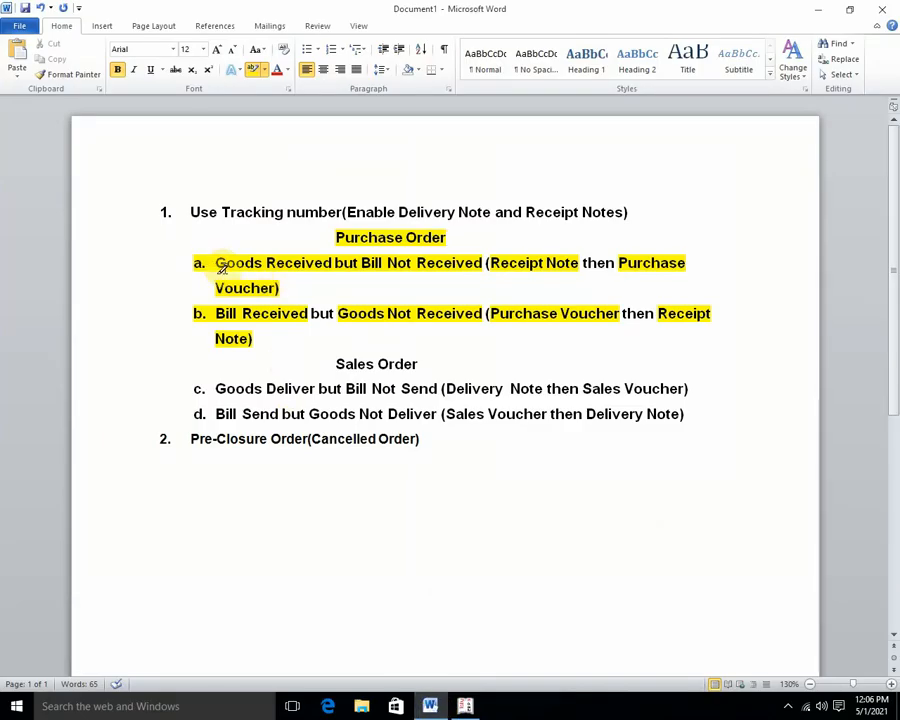
{"action": "left_click_drag", "start_coordinate": [187, 211], "coordinate": [639, 207]}
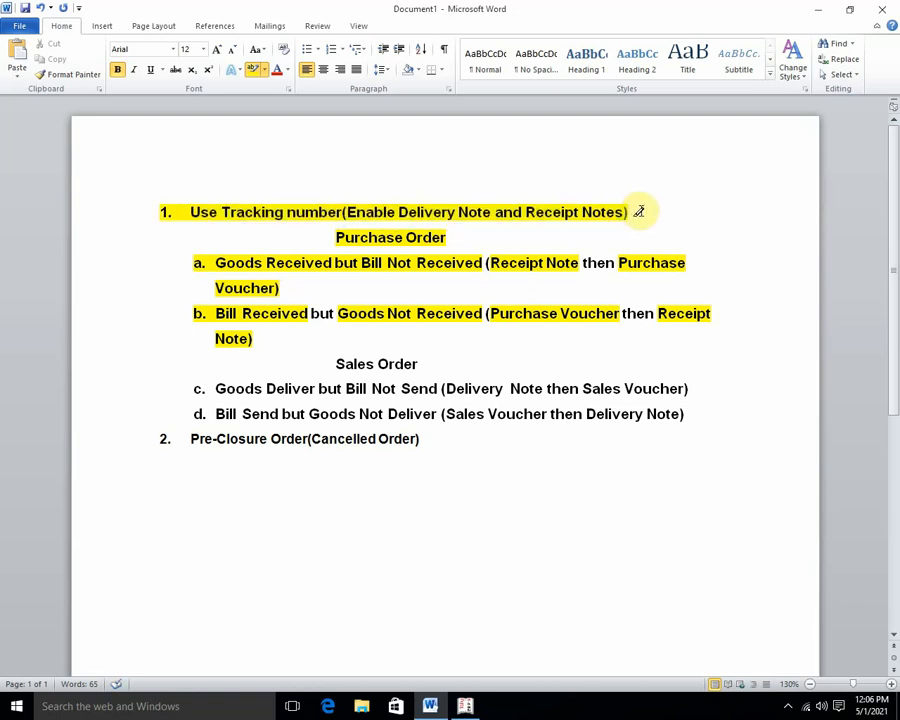
{"action": "left_click_drag", "start_coordinate": [330, 237], "coordinate": [452, 236]}
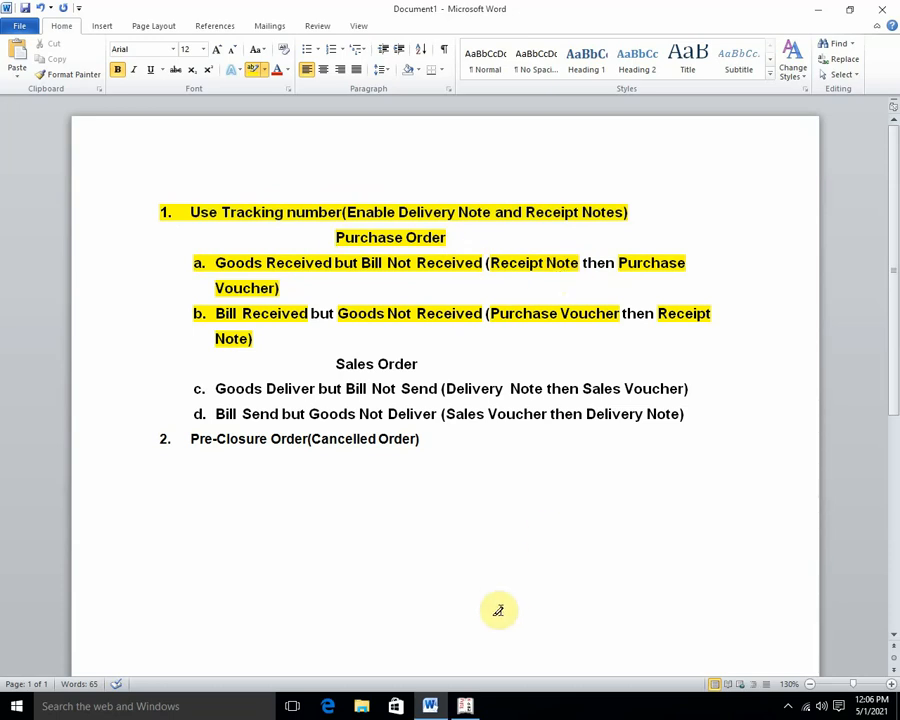
Switch back to Tally.ERP 9 and open a new purchase order under Order Vouchers.
{"action": "left_click", "coordinate": [464, 707]}
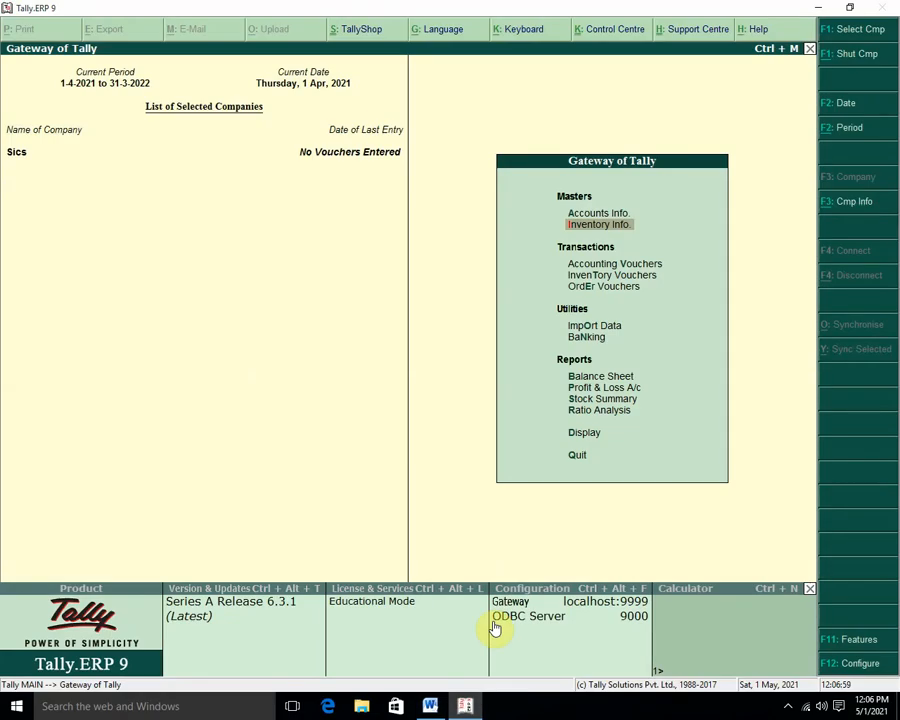
{"action": "key", "text": "Down"}
{"action": "key", "text": "Down"}
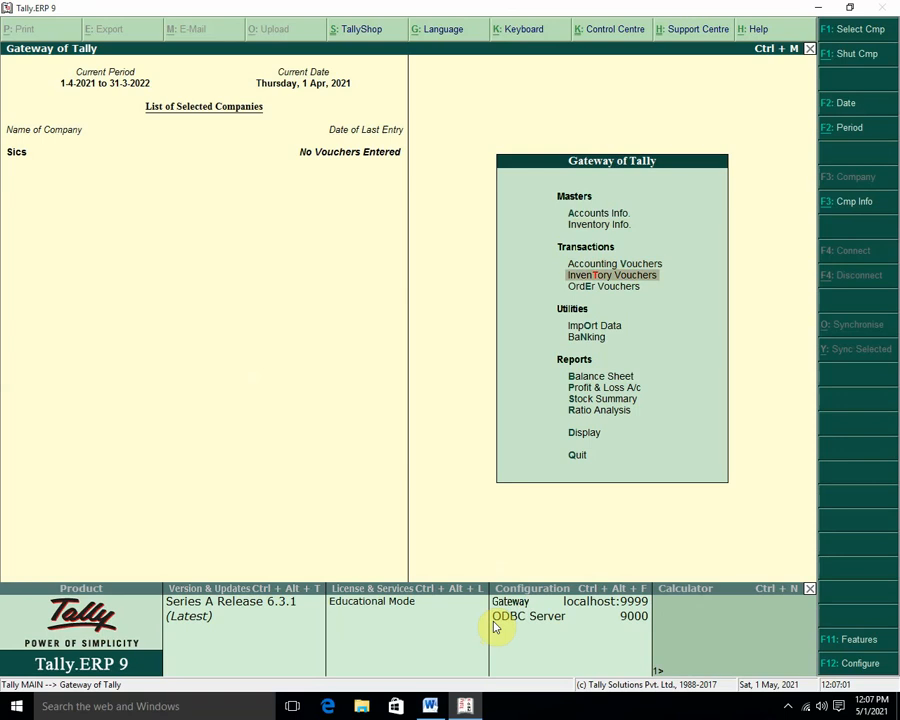
{"action": "key", "text": "Down"}
{"action": "key", "text": "Return"}
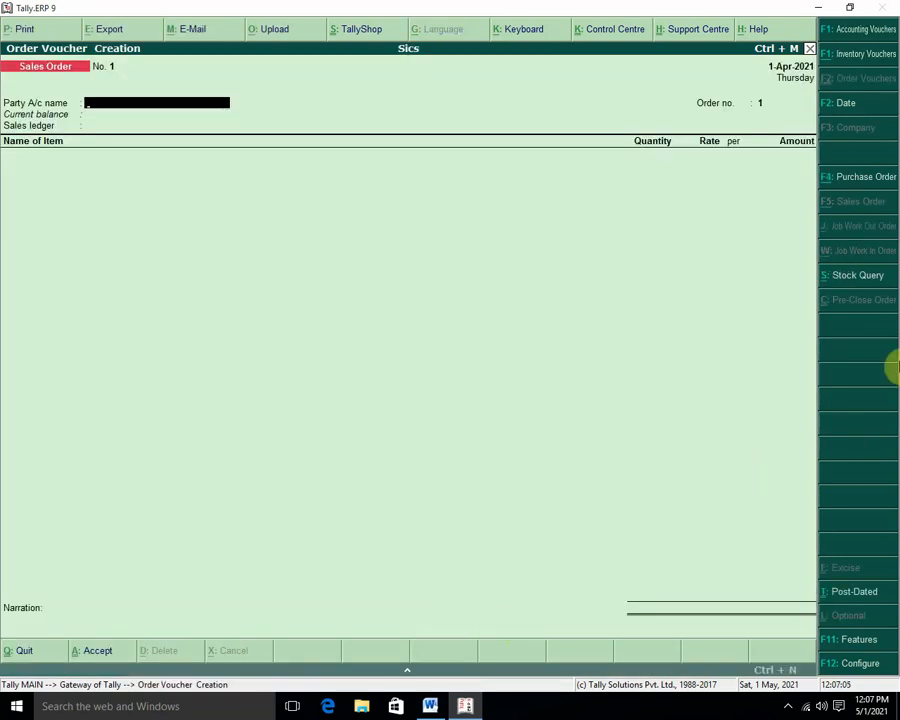
{"action": "left_click", "coordinate": [846, 177]}
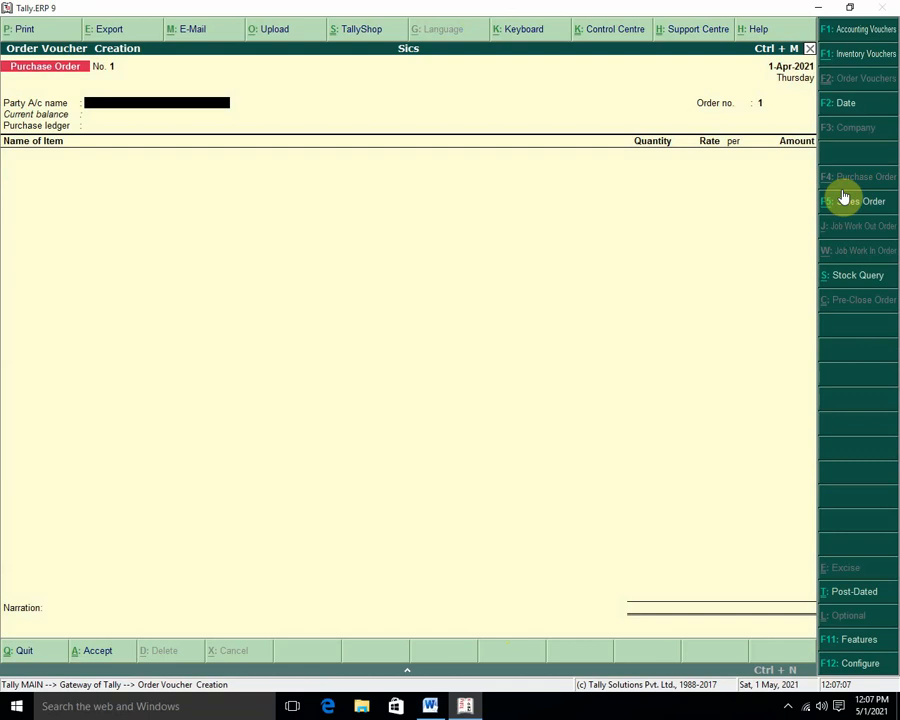
Choose the creditor's ledger as the party account and accept the supplier, order and receipt details with their defaults.
{"action": "key", "text": "Down"}
{"action": "key", "text": "Down"}
{"action": "key", "text": "Down"}
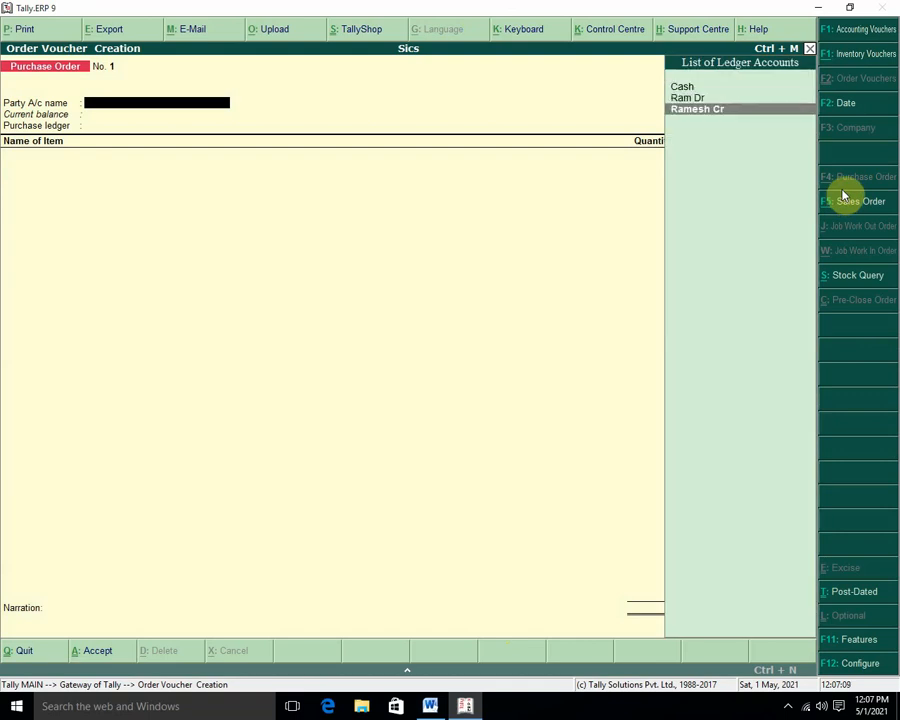
{"action": "key", "text": "Return"}
{"action": "key", "text": "Return"}
{"action": "key", "text": "Return"}
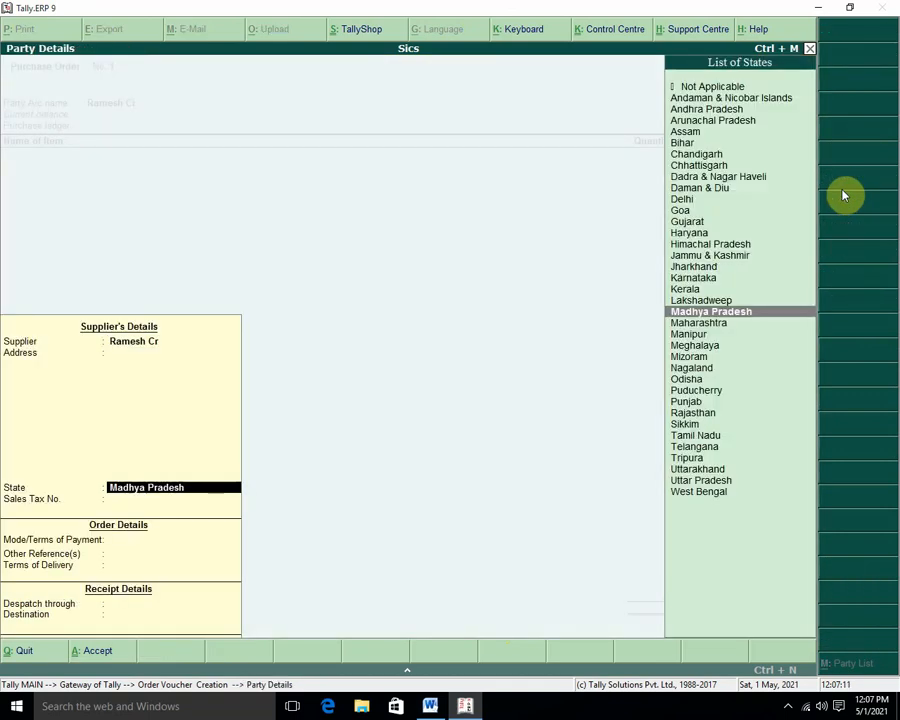
{"action": "key", "text": "Return"}
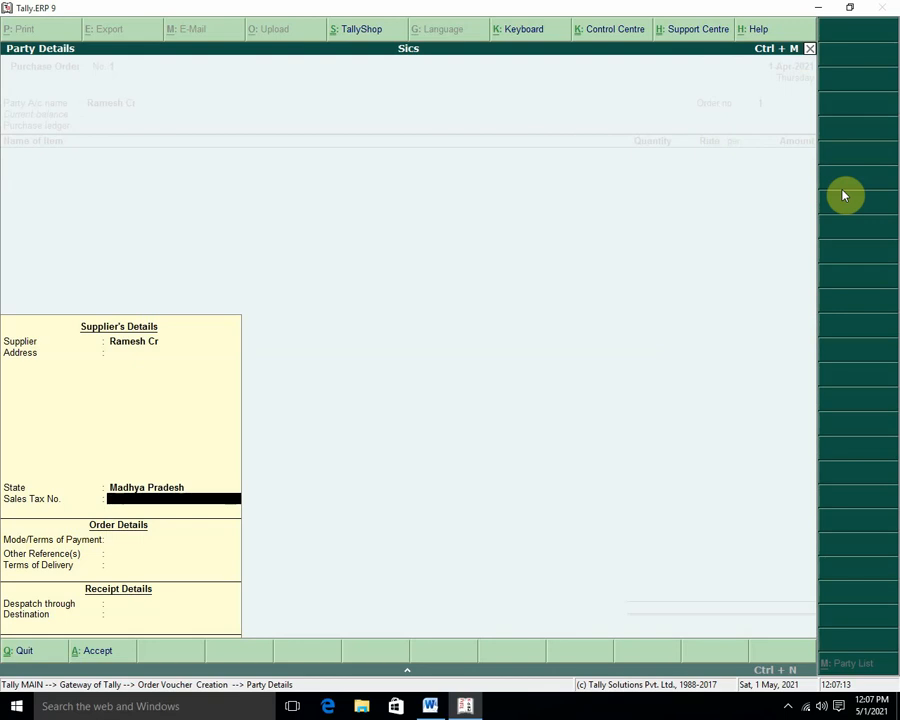
{"action": "key", "text": "Return"}
{"action": "key", "text": "Return"}
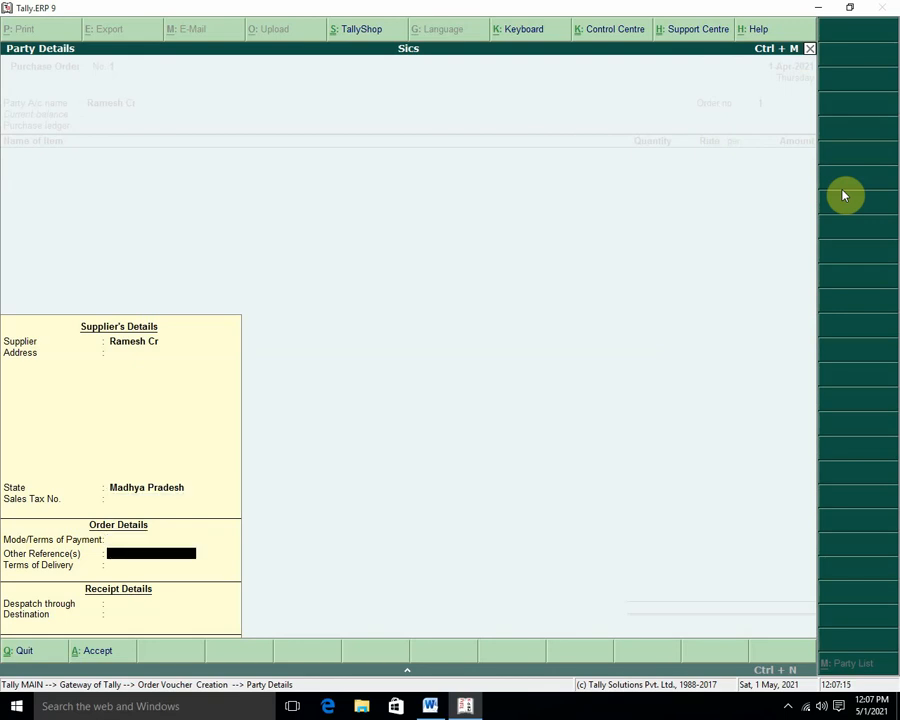
{"action": "key", "text": "Return"}
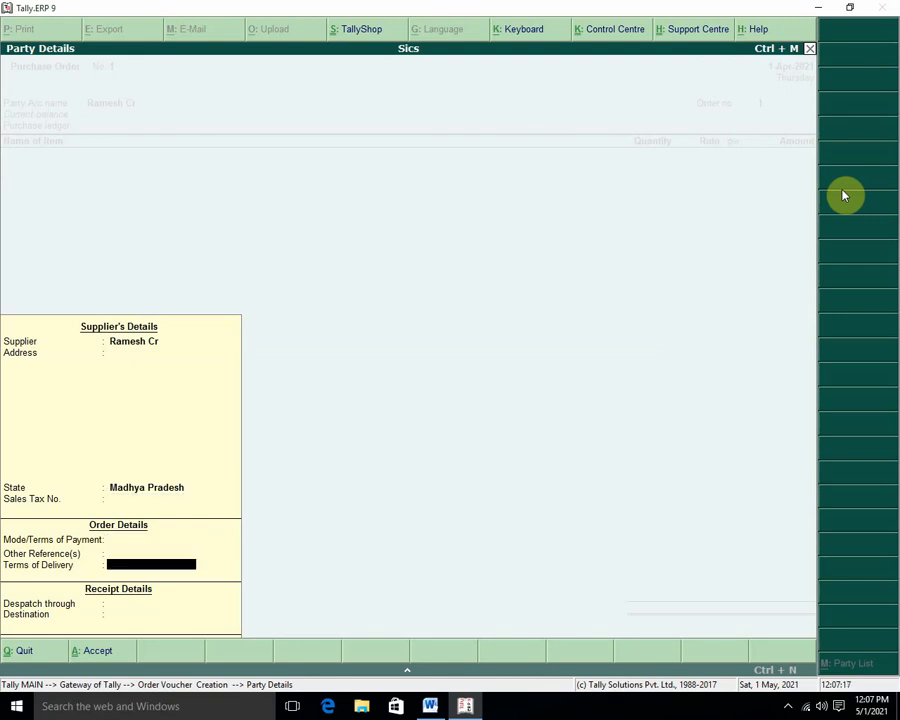
{"action": "key", "text": "Return"}
{"action": "key", "text": "Return"}
{"action": "key", "text": "Return"}
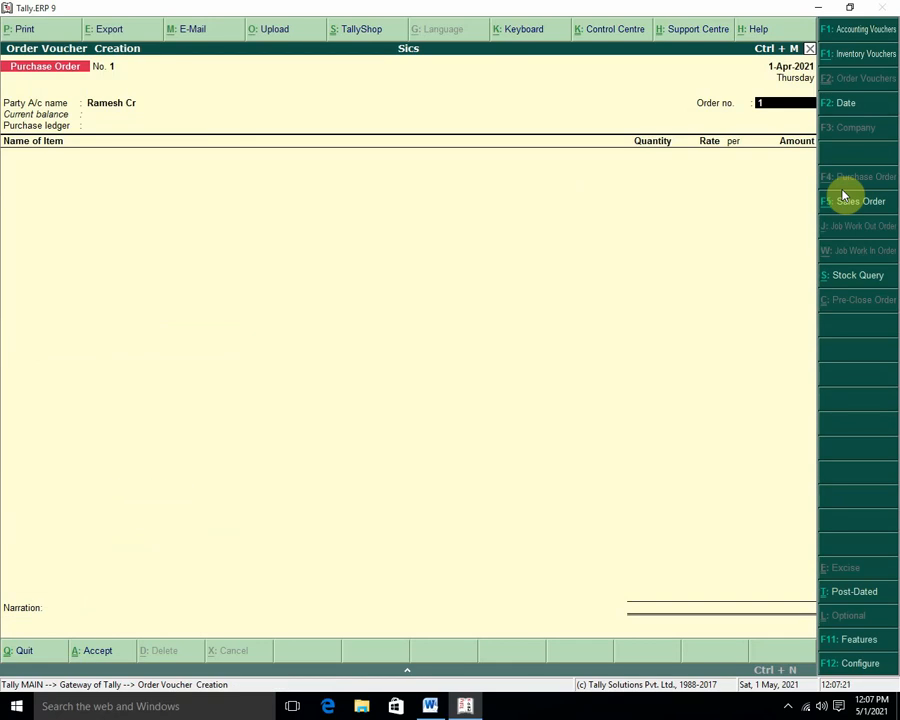
Keep order number 1, use Purchase A/c as the purchase ledger and add the Computer item due on 1-Apr-2021.
{"action": "key", "text": "Return"}
{"action": "key", "text": "Return"}
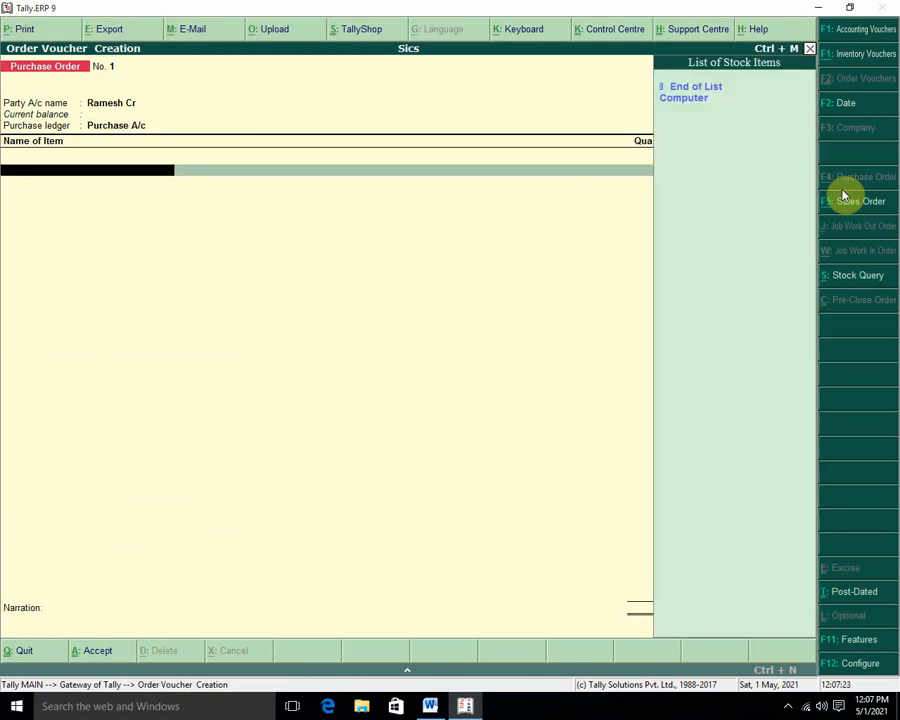
{"action": "key", "text": "Down"}
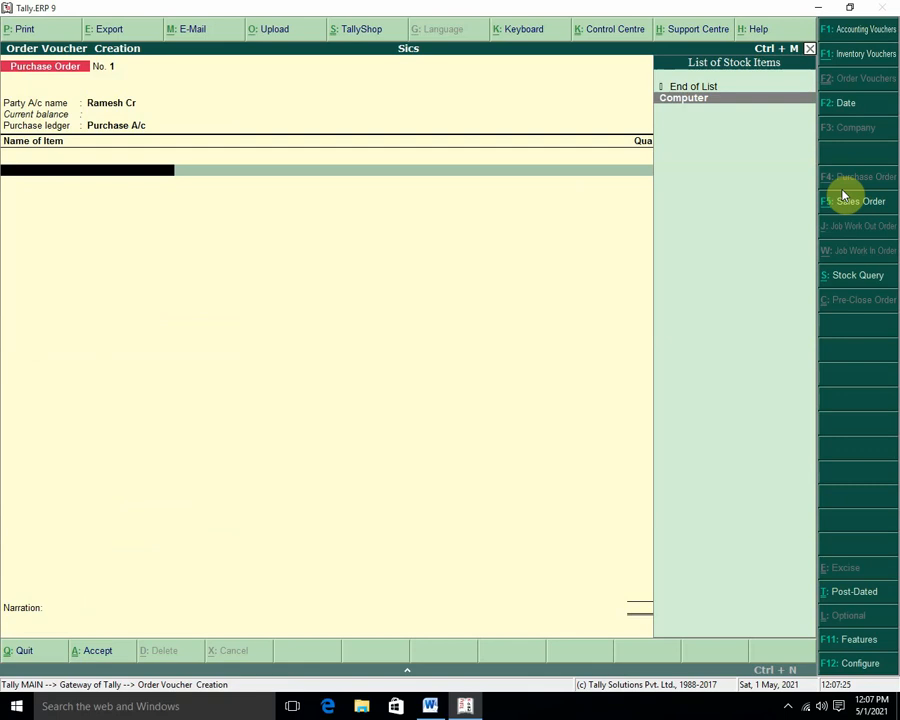
{"action": "key", "text": "Return"}
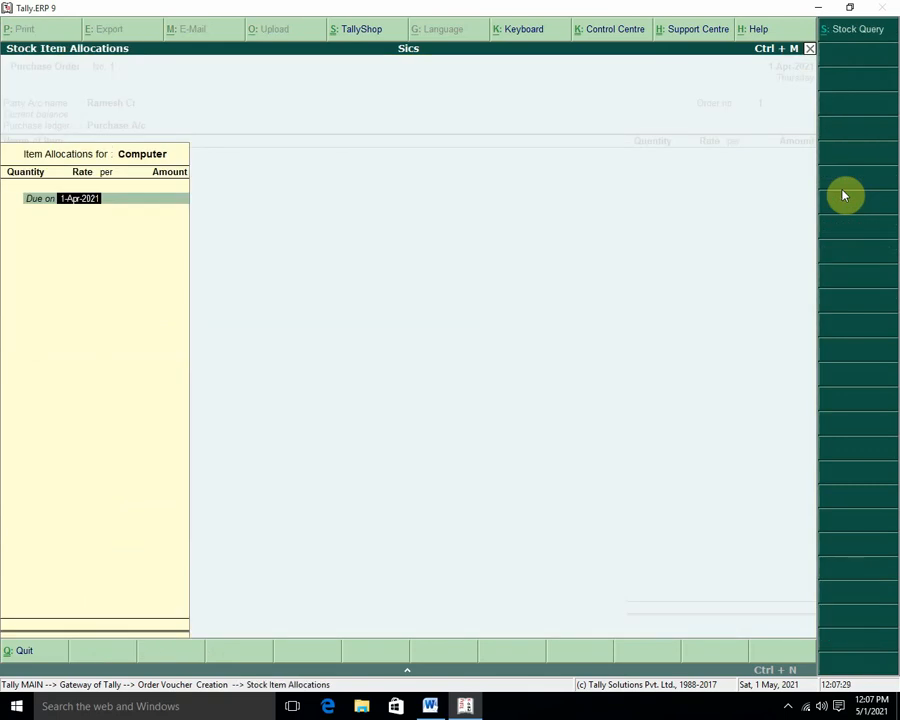
{"action": "key", "text": "Return"}
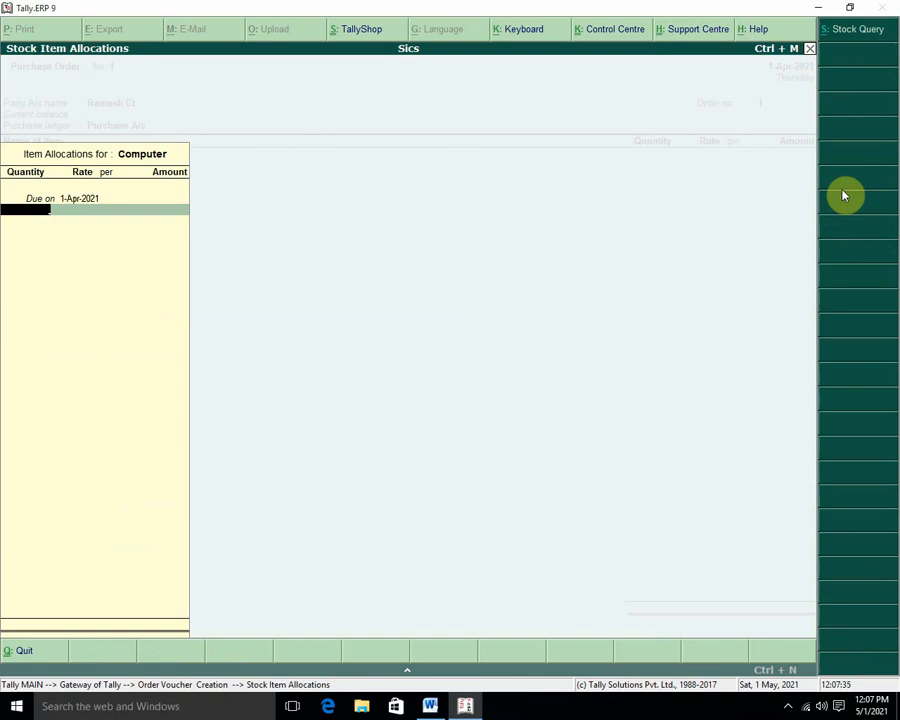
Set the Computer item's quantity to 5 nos and its rate to 5000 per nos, and complete its allocation.
{"action": "type", "text": "5"}
{"action": "key", "text": "Return"}
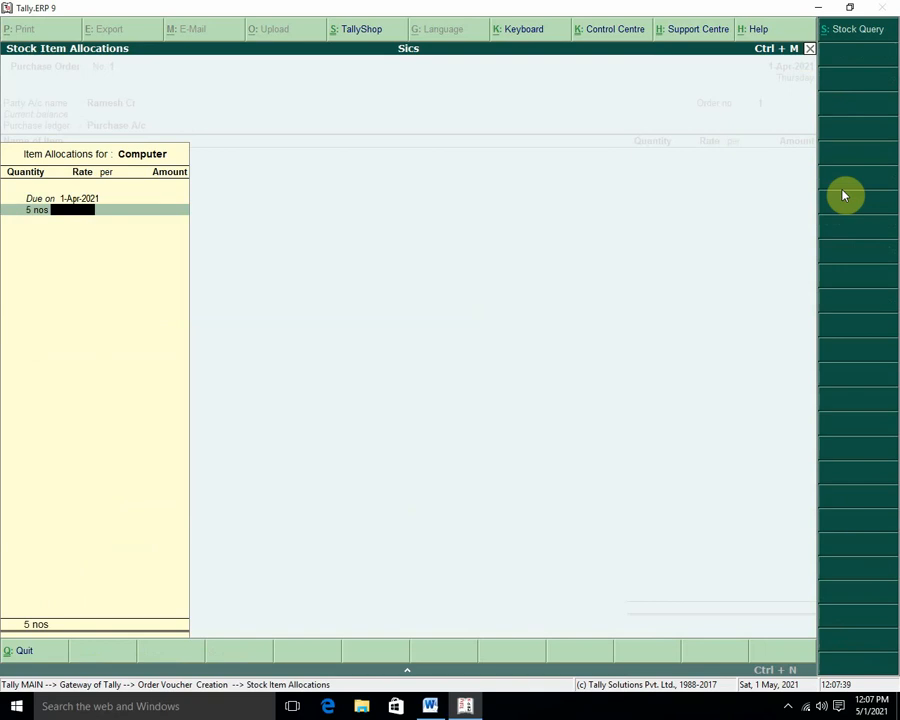
{"action": "type", "text": "5000"}
{"action": "key", "text": "Return"}
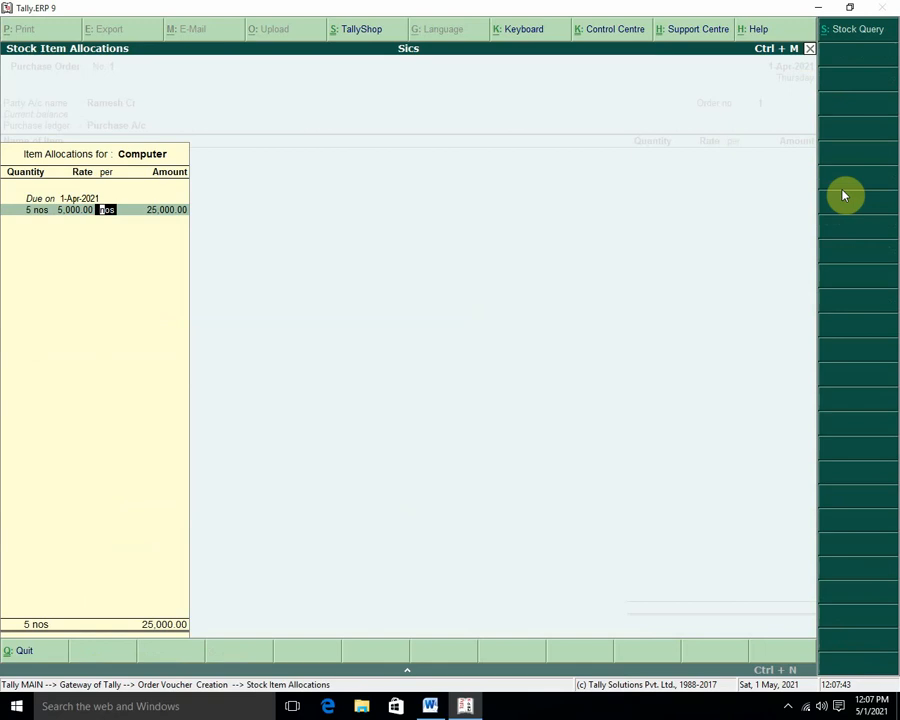
{"action": "key", "text": "Return"}
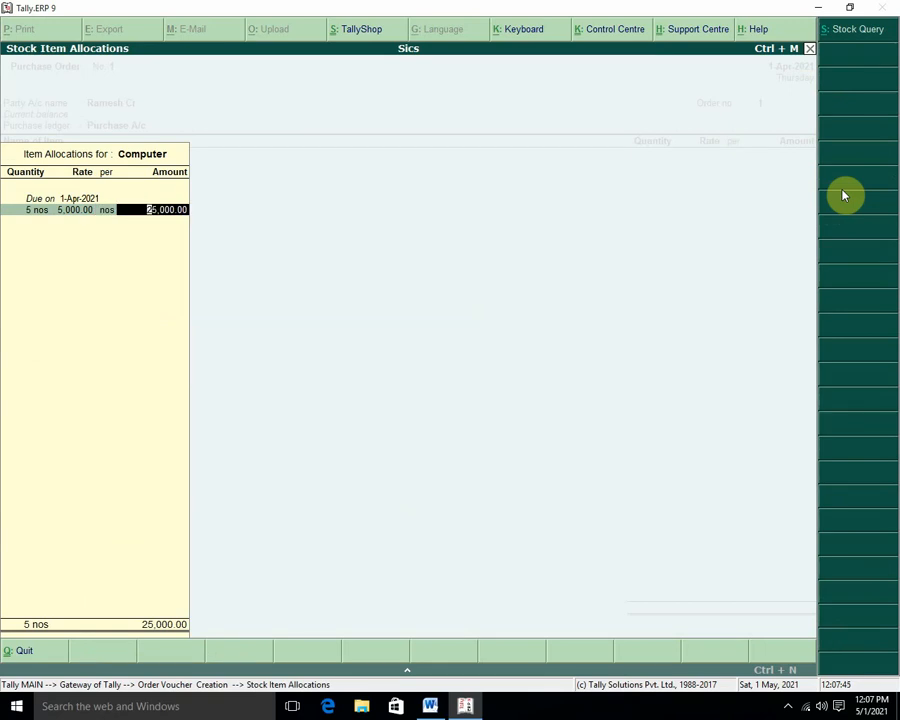
{"action": "key", "text": "Return"}
{"action": "key", "text": "Return"}
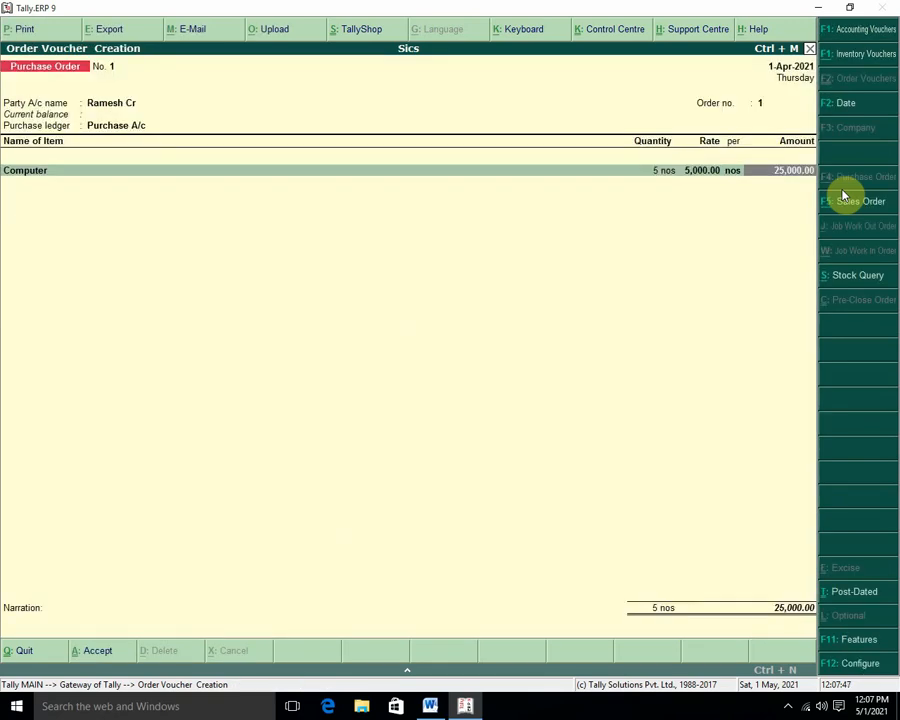
{"action": "key", "text": "Return"}
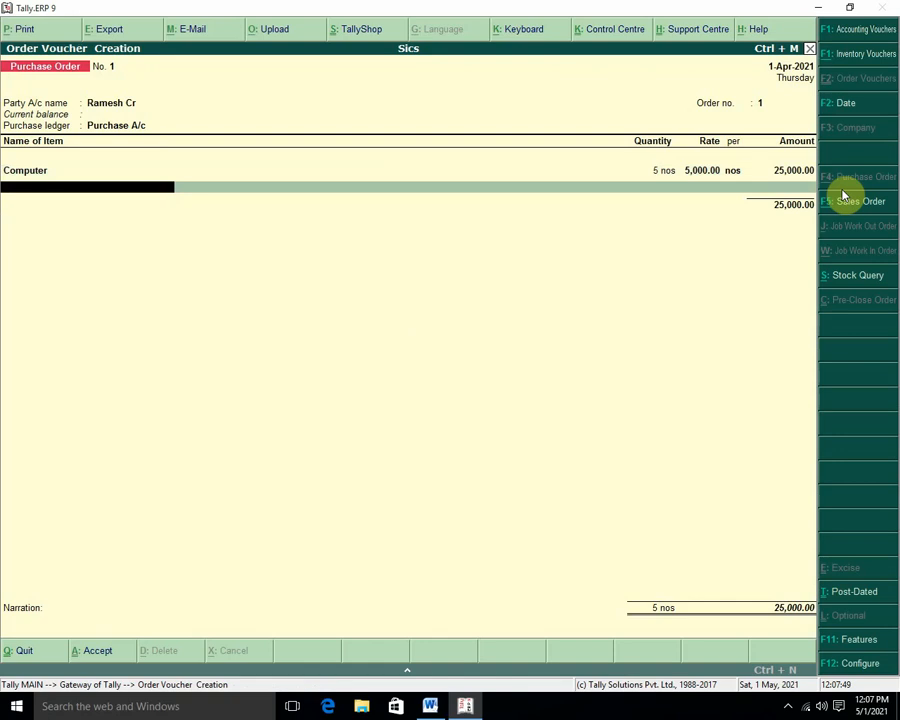
End the purchase order's item list, decline to save the voucher and quit the order entry.
{"action": "key", "text": "Return"}
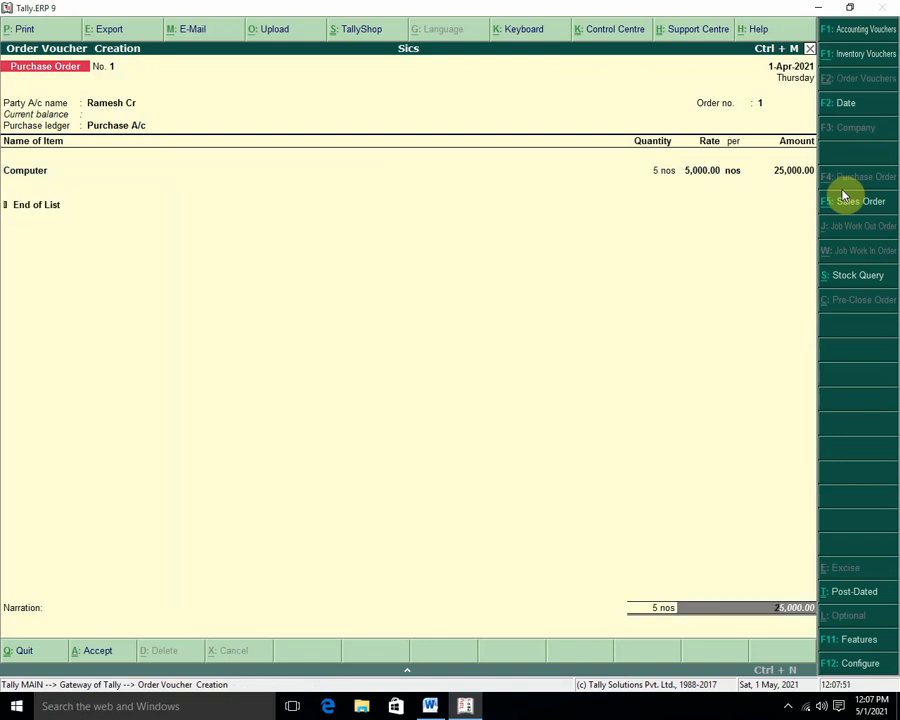
{"action": "key", "text": "Return"}
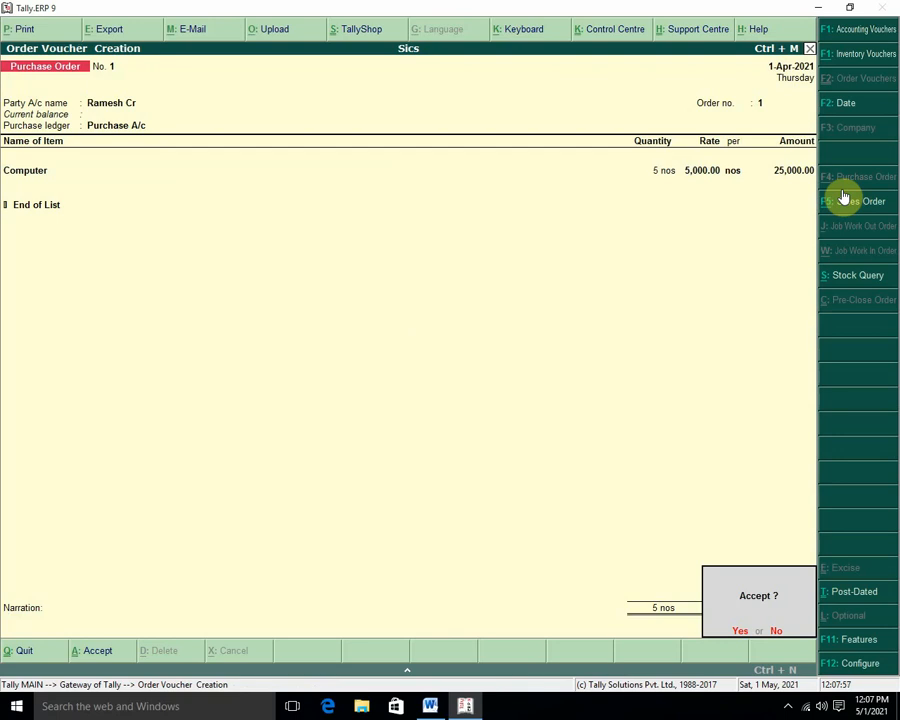
{"action": "key", "text": "n"}
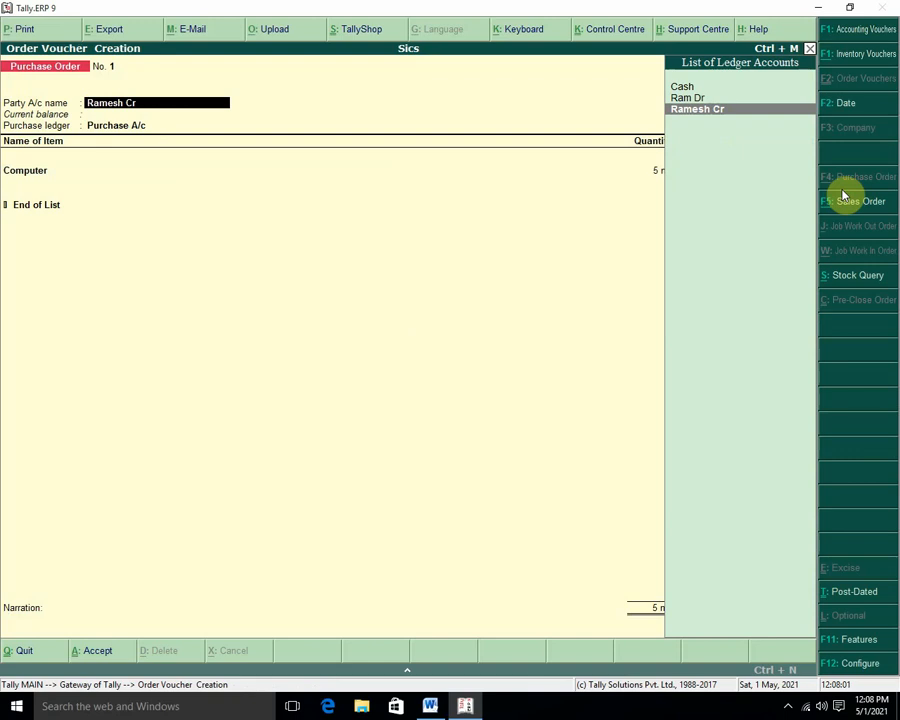
{"action": "key", "text": "Escape"}
{"action": "key", "text": "Escape"}
{"action": "key", "text": "y"}
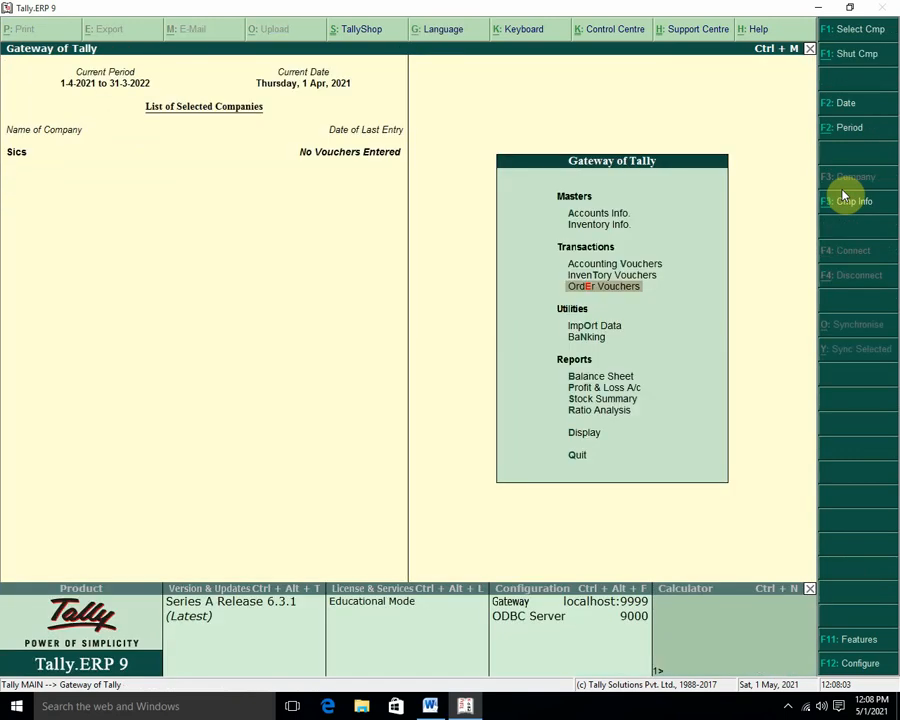
Start a new purchase order and choose the creditor's ledger as the party account.
{"action": "key", "text": "Return"}
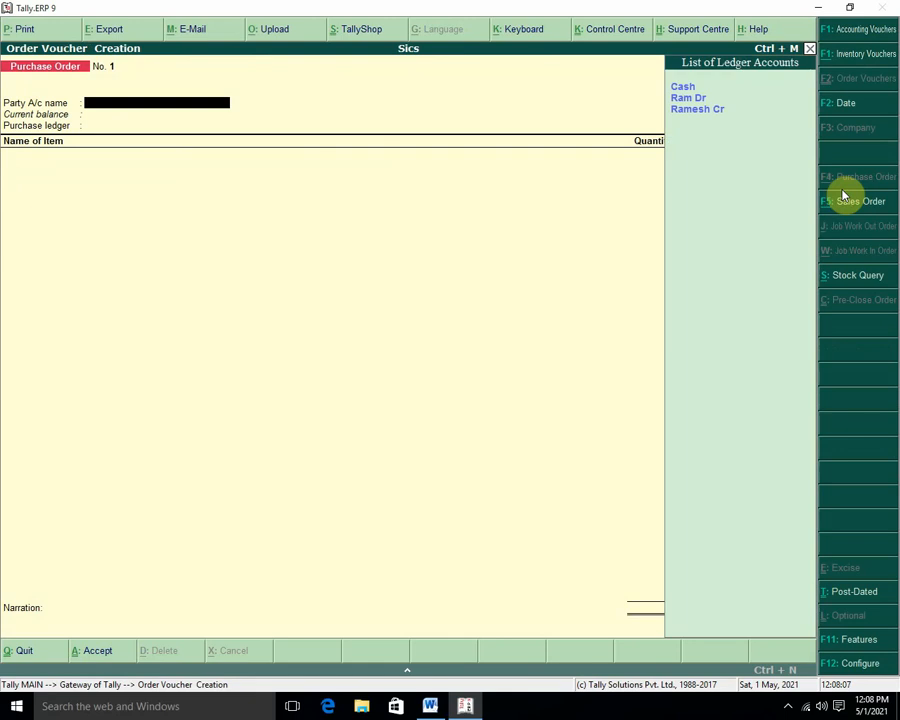
{"action": "key", "text": "Down"}
{"action": "key", "text": "Down"}
{"action": "key", "text": "Return"}
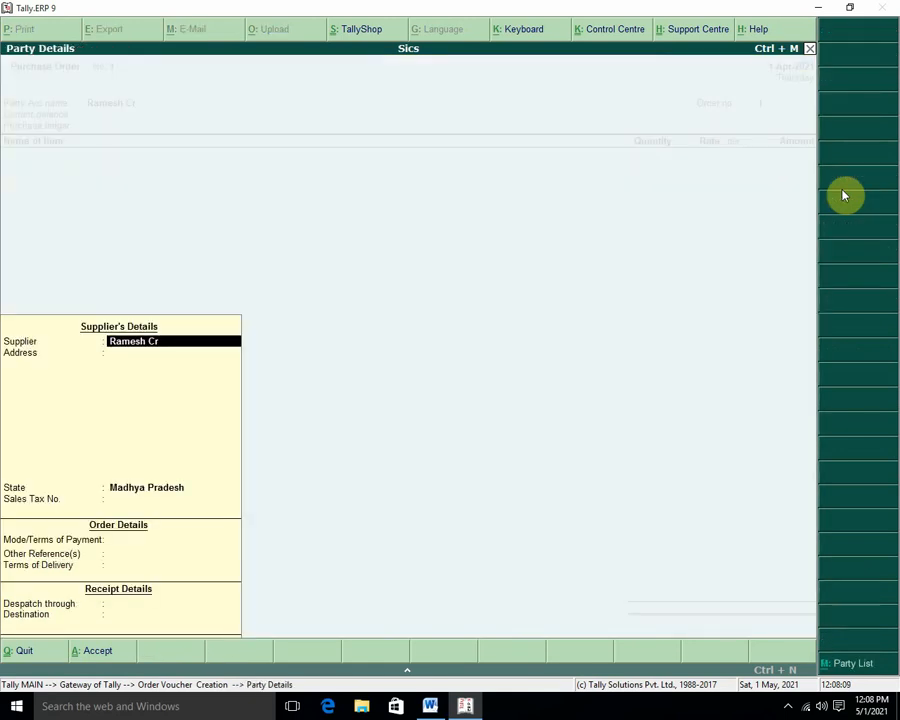
Accept the supplier's details with Madhya Pradesh as the state, leave the order and receipt details blank and keep order number 1.
{"action": "key", "text": "Return"}
{"action": "key", "text": "Return"}
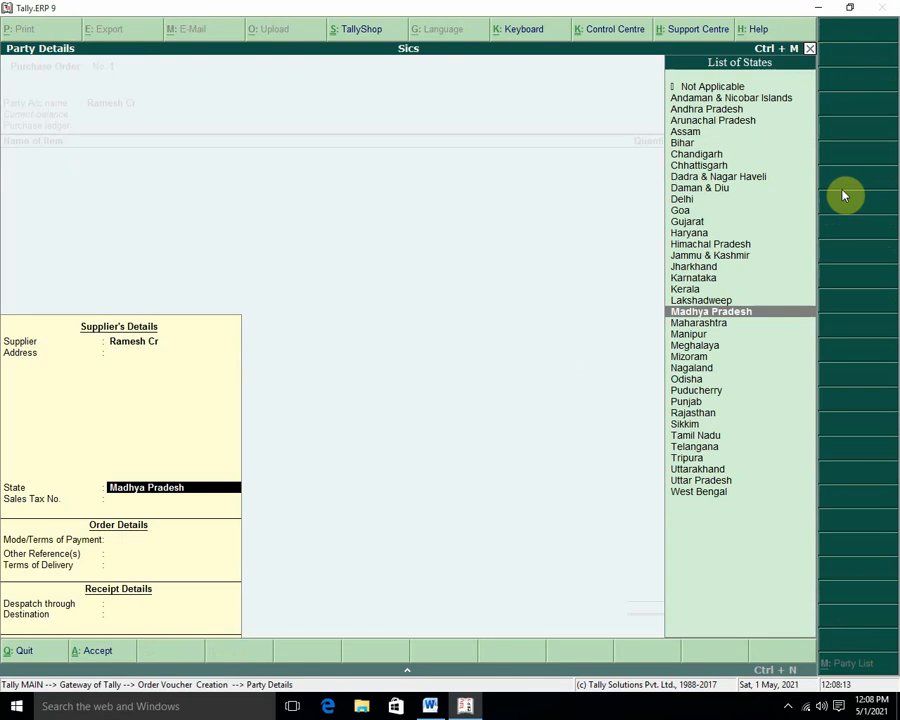
{"action": "key", "text": "Return"}
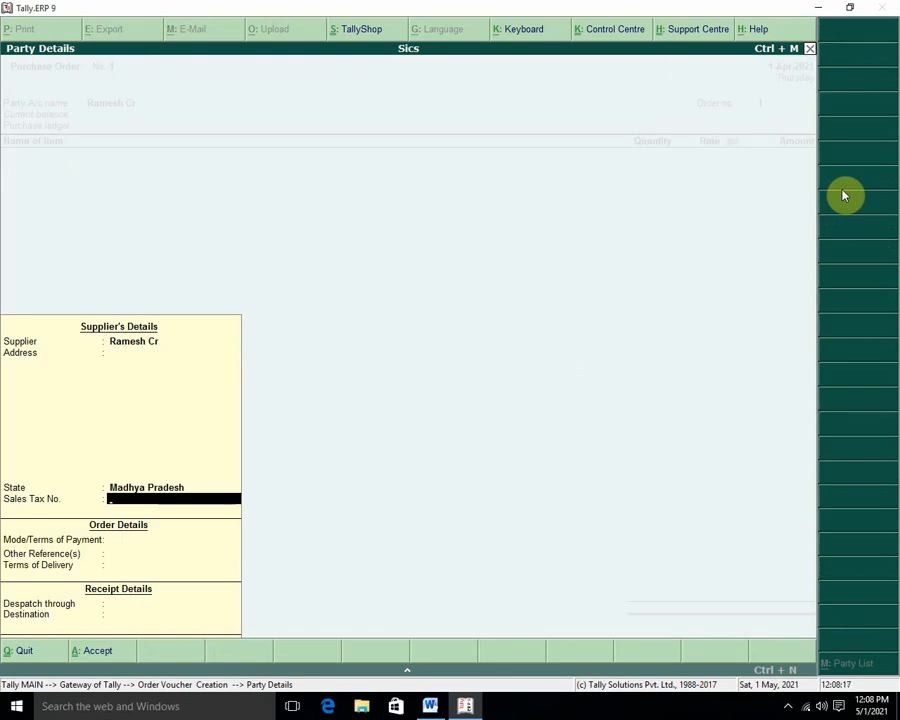
{"action": "key", "text": "Return"}
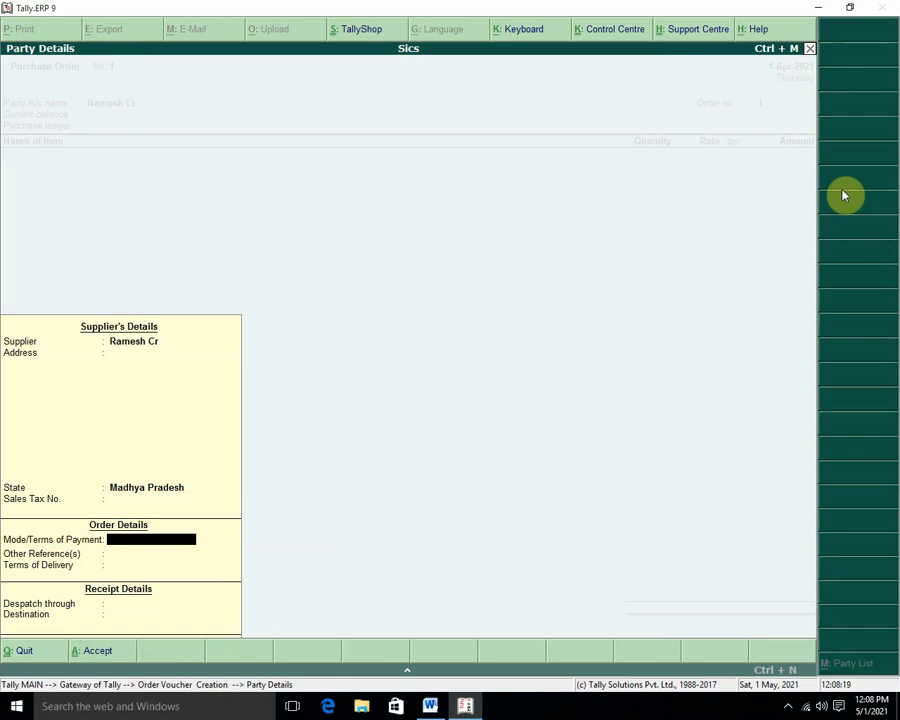
{"action": "key", "text": "Return"}
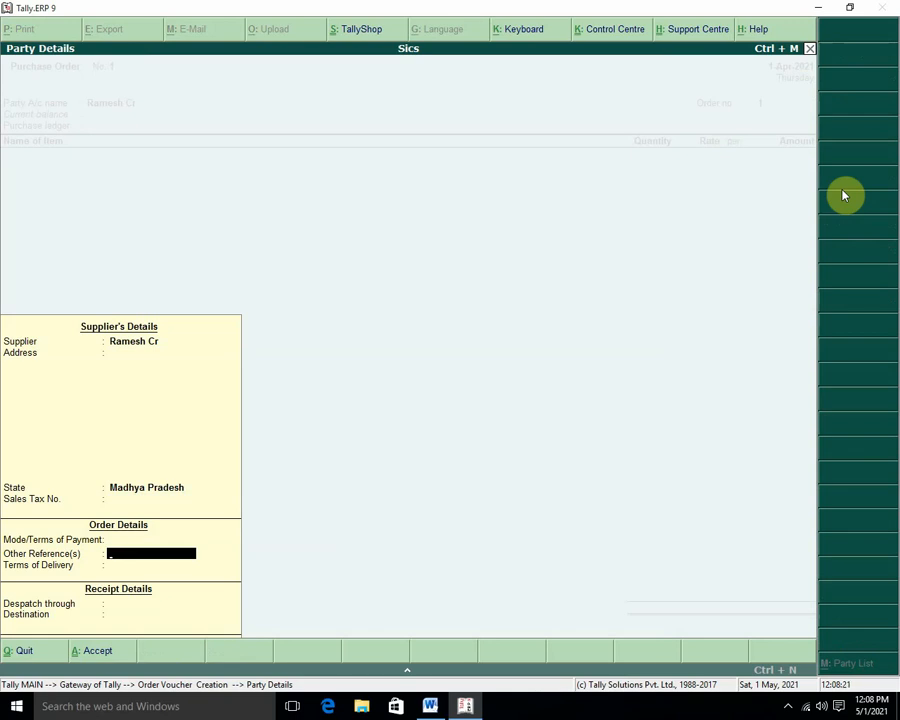
{"action": "key", "text": "Return"}
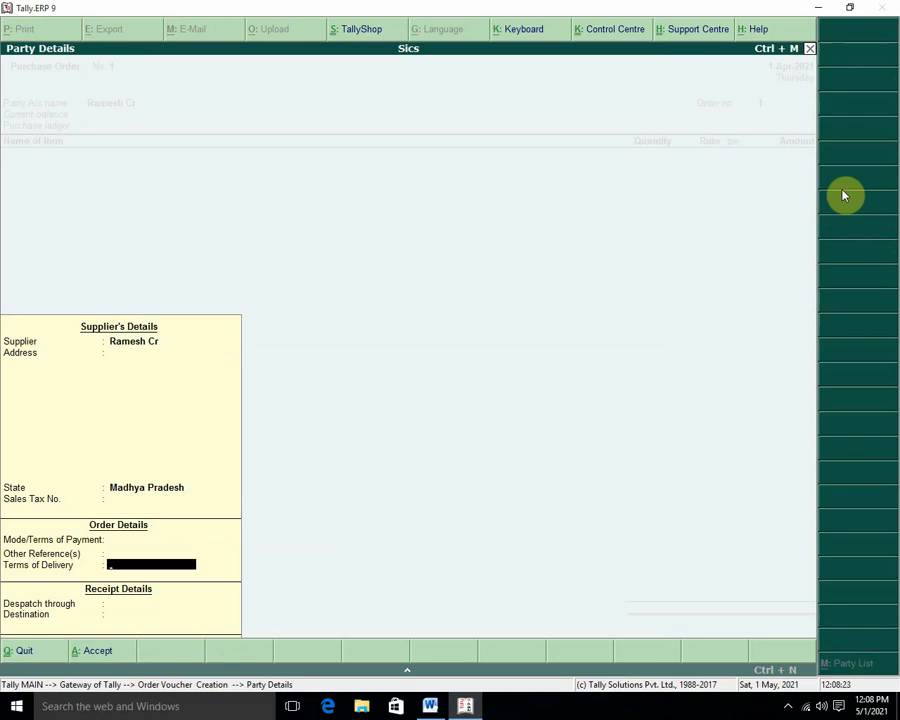
{"action": "key", "text": "Return"}
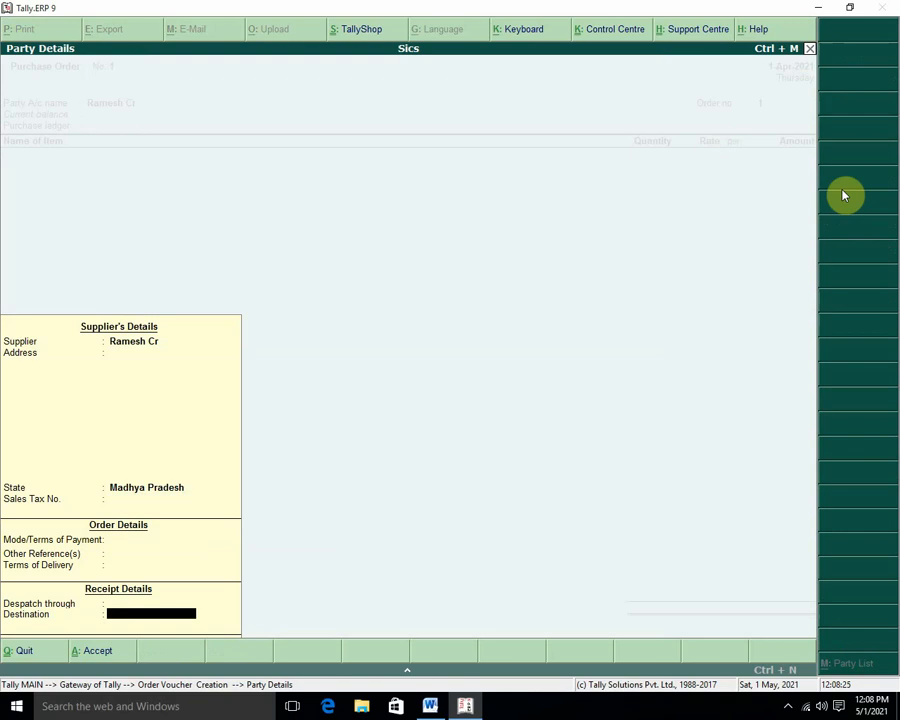
{"action": "key", "text": "ctrl+a"}
{"action": "key", "text": "Return"}
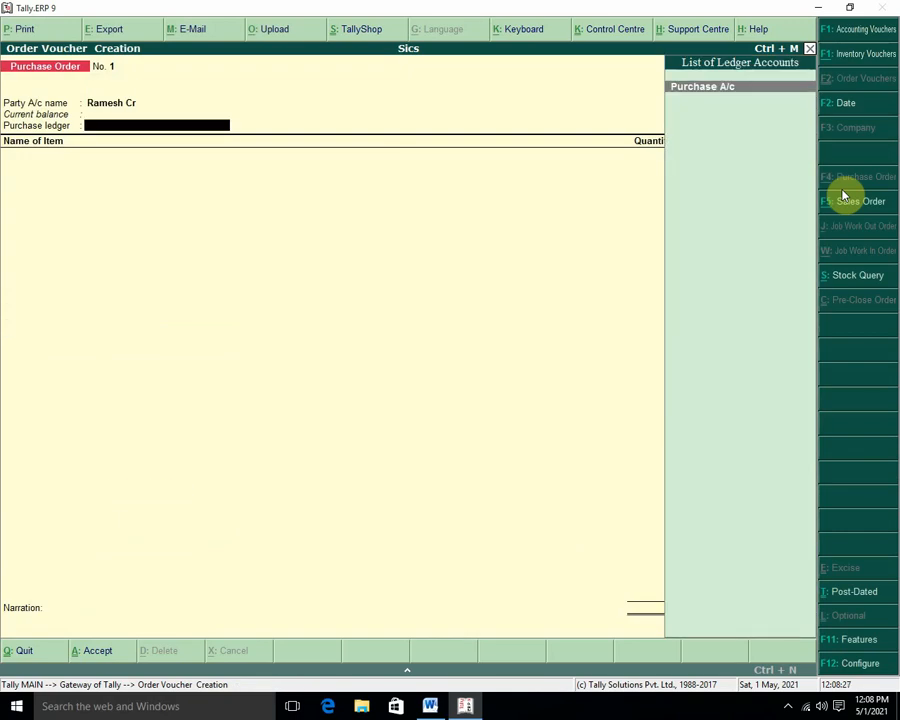
Use Purchase A/c as the purchase ledger and add the Computer item due on 1-Apr-2021.
{"action": "key", "text": "Return"}
{"action": "key", "text": "Down"}
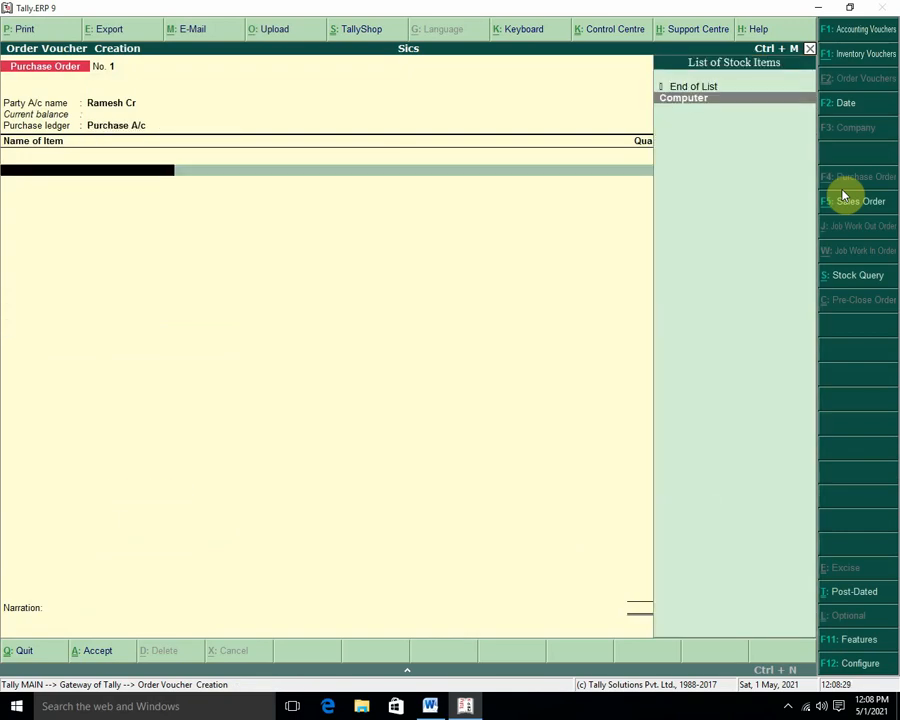
{"action": "key", "text": "Return"}
{"action": "key", "text": "Return"}
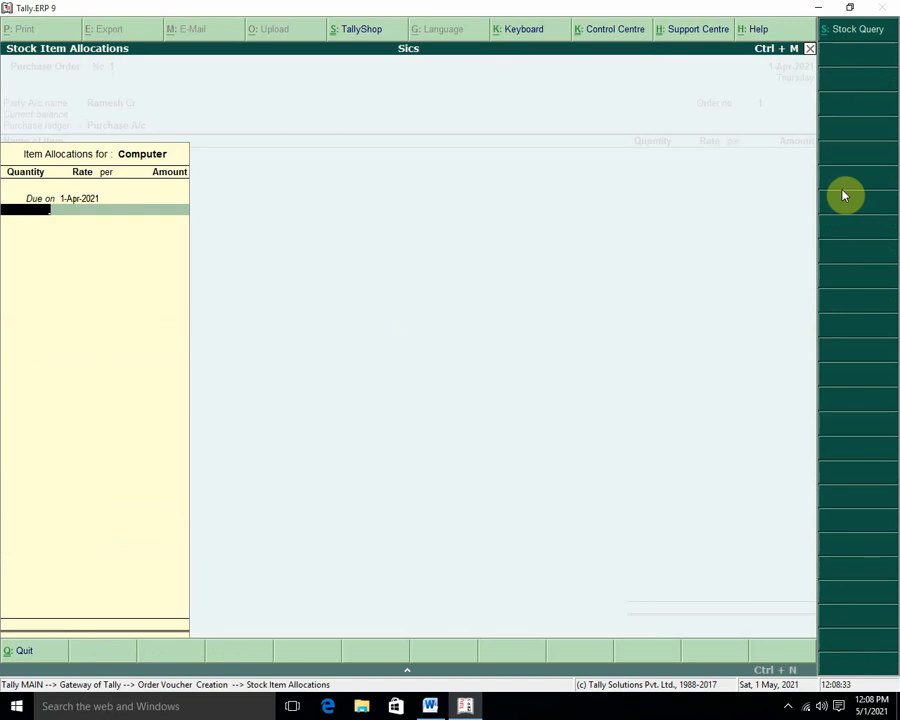
Allocate 5 nos of the Computer item at a rate of 5000 per nos.
{"action": "type", "text": "5"}
{"action": "key", "text": "Return"}
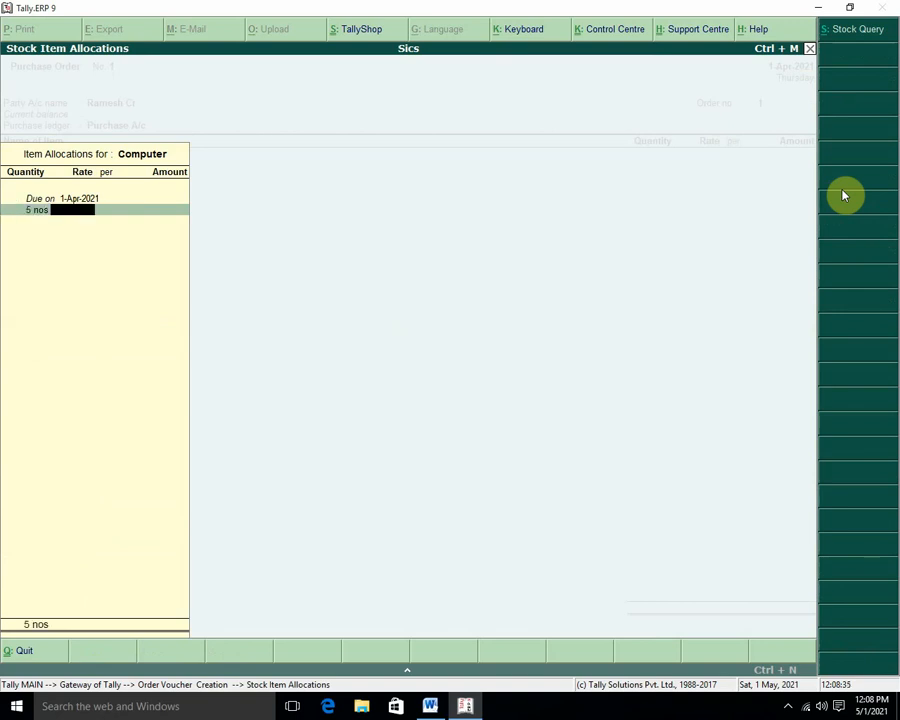
{"action": "type", "text": "5000"}
{"action": "key", "text": "Return"}
{"action": "key", "text": "Return"}
{"action": "key", "text": "Return"}
{"action": "key", "text": "Return"}
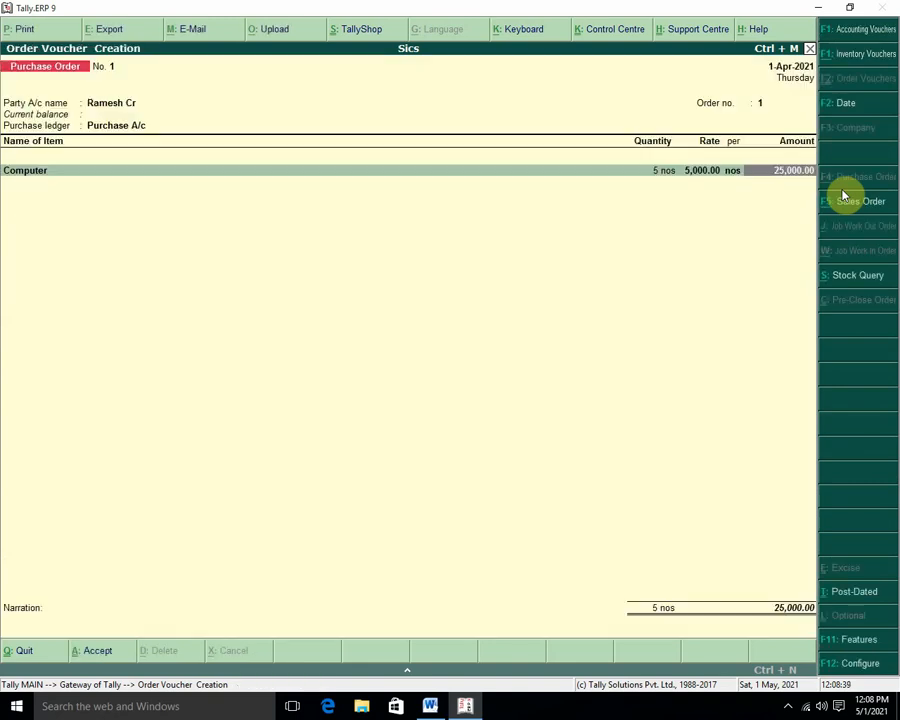
End the item list, save the purchase order without a narration and return to the Gateway of Tally.
{"action": "key", "text": "Return"}
{"action": "key", "text": "Return"}
{"action": "key", "text": "Return"}
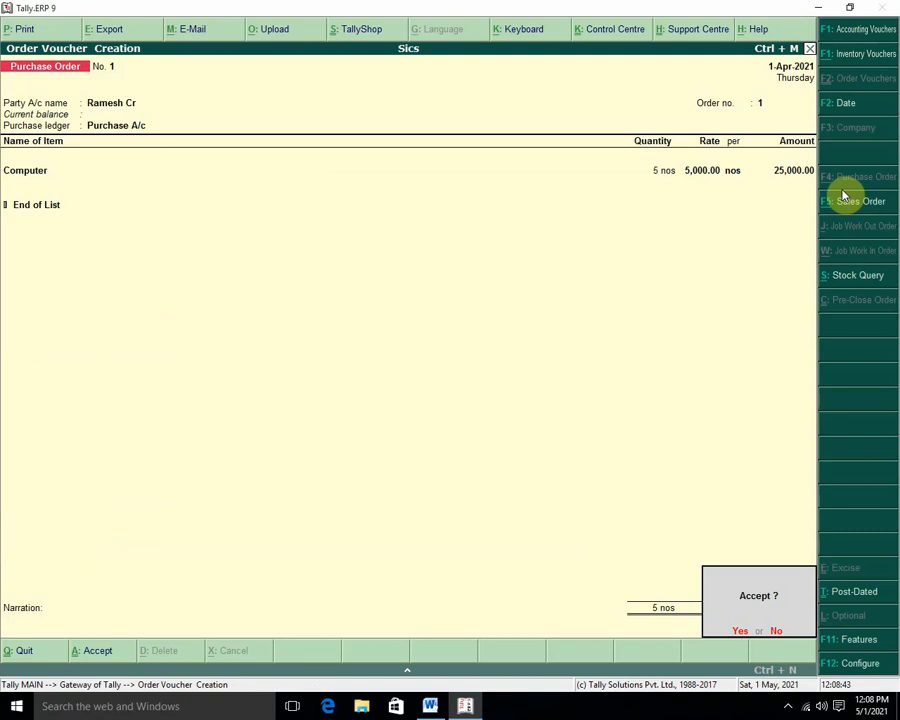
{"action": "key", "text": "Return"}
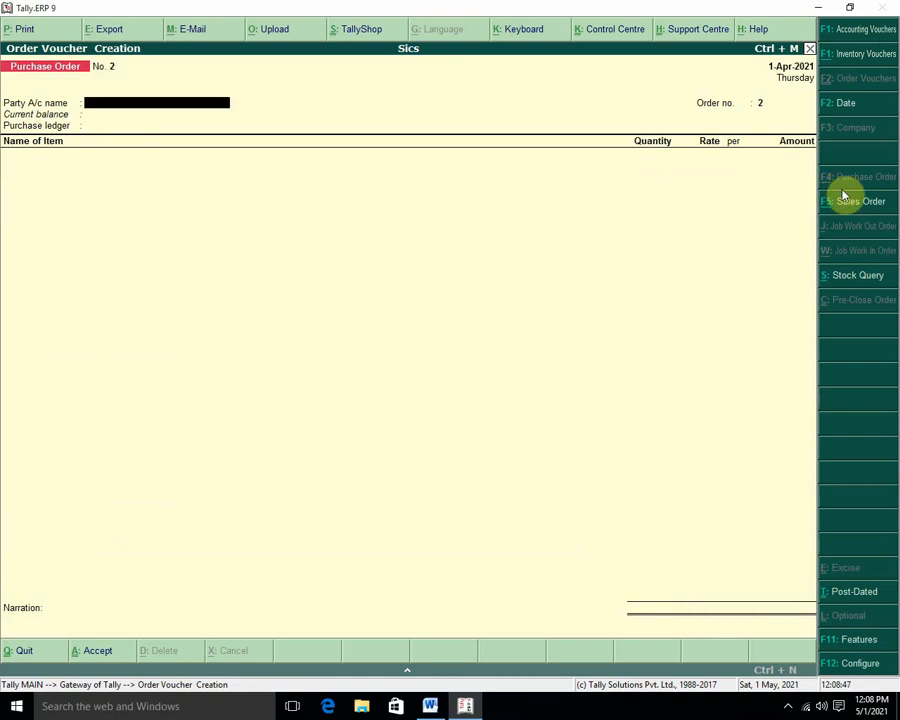
{"action": "key", "text": "Escape"}
{"action": "key", "text": "Return"}
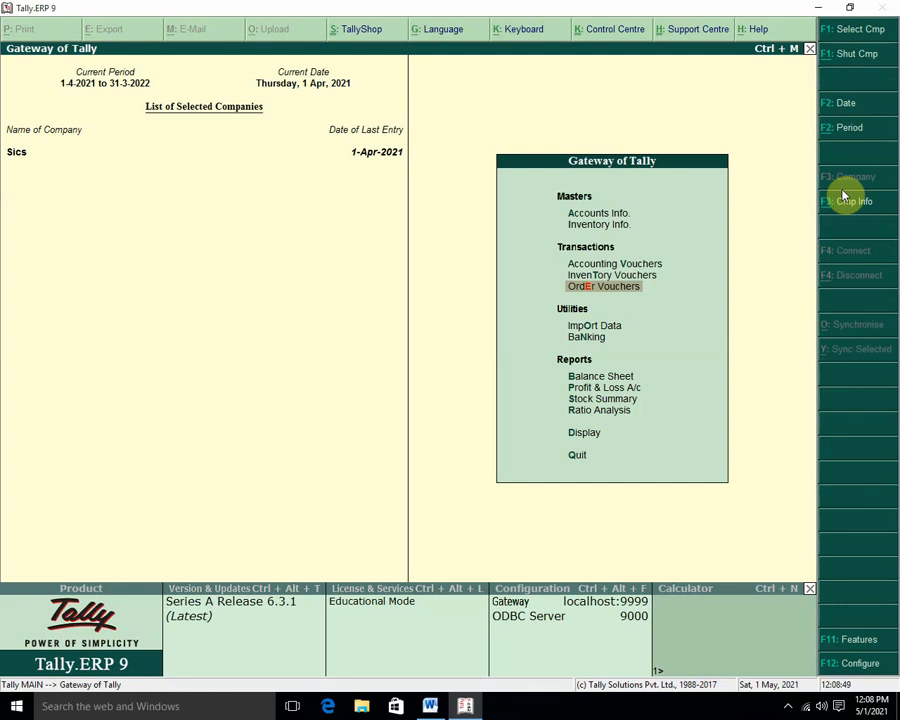
Go to the company's display reports from the Gateway of Tally.
{"action": "key", "text": "Down"}
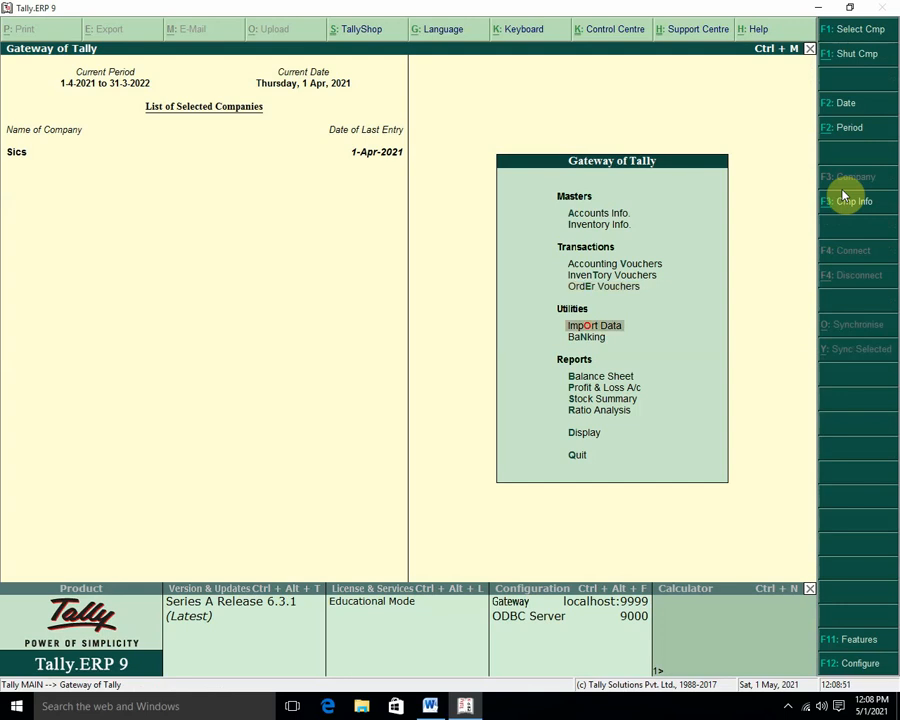
{"action": "key", "text": "Down"}
{"action": "key", "text": "Down"}
{"action": "key", "text": "Down"}
{"action": "key", "text": "Down"}
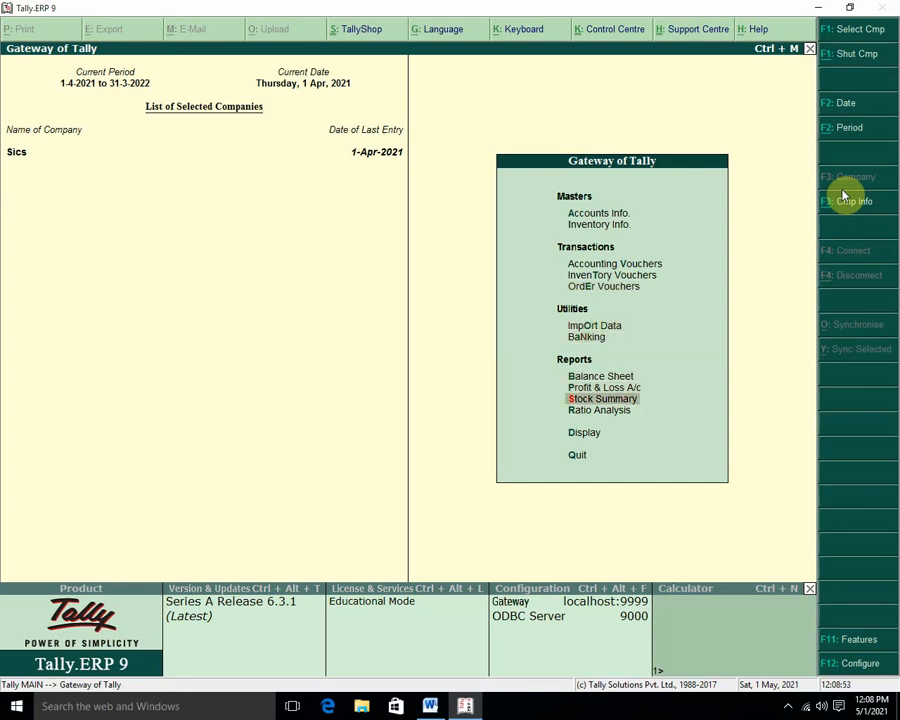
{"action": "key", "text": "Return"}
{"action": "key", "text": "Escape"}
{"action": "key", "text": "Down"}
{"action": "key", "text": "Down"}
{"action": "key", "text": "Return"}
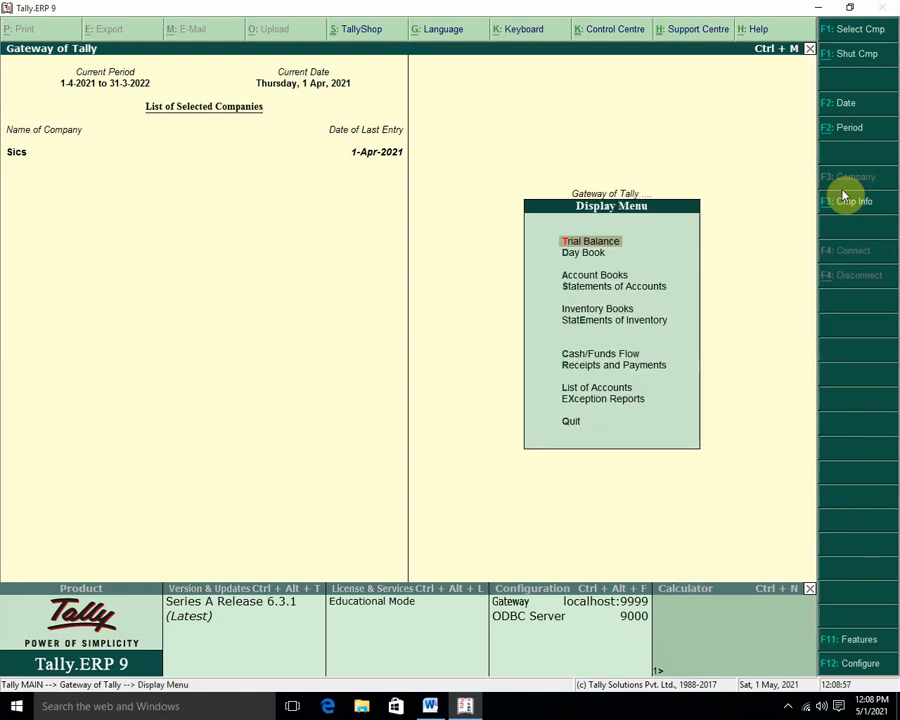
Open the Purchase Order Outstandings reports among the statements of inventory.
{"action": "key", "text": "Down"}
{"action": "key", "text": "Down"}
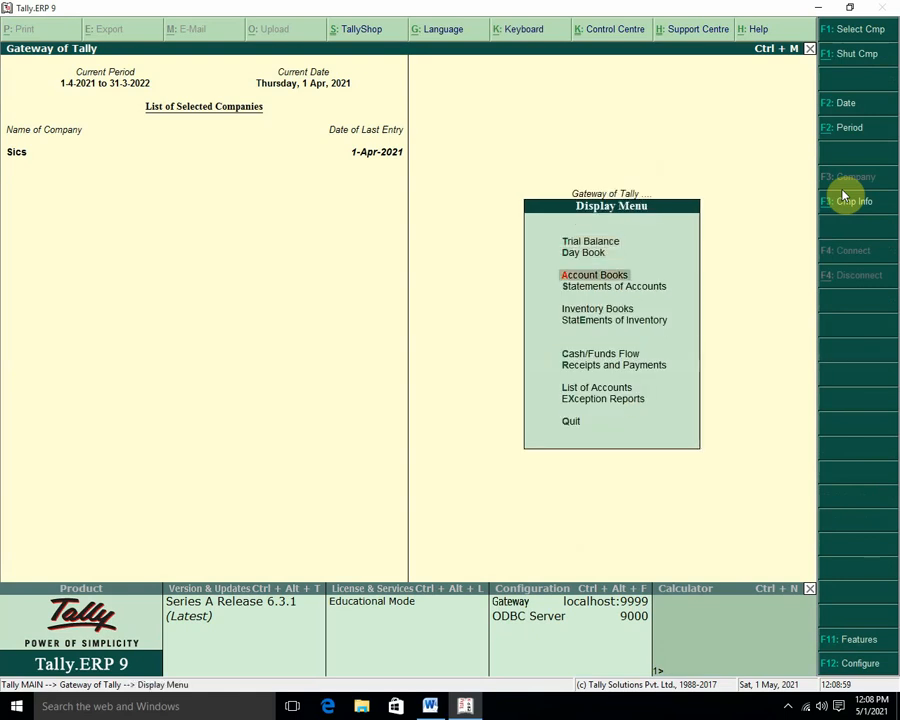
{"action": "key", "text": "Down"}
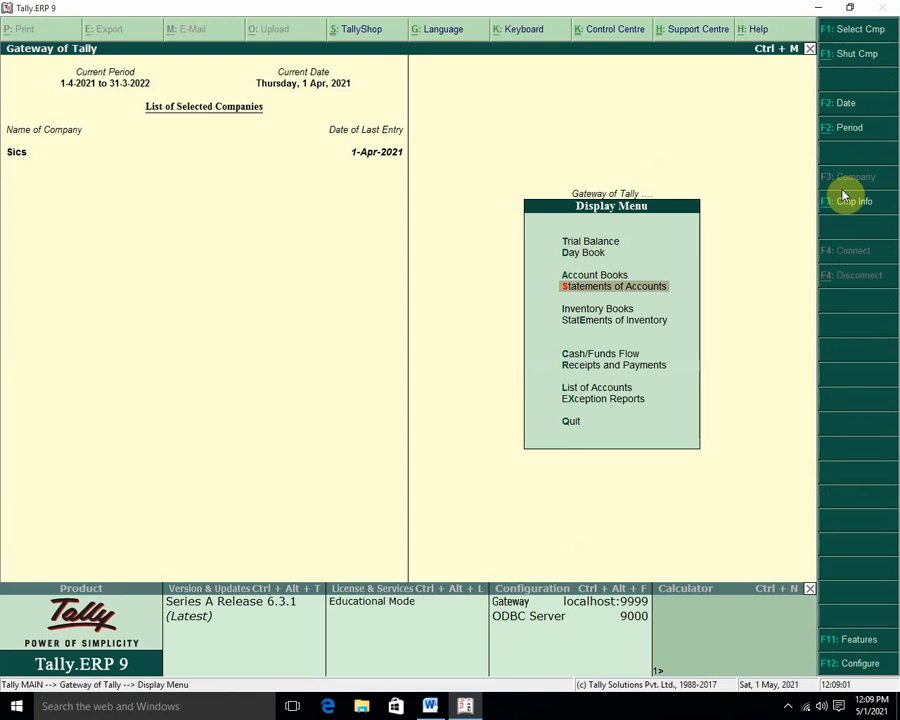
{"action": "key", "text": "Return"}
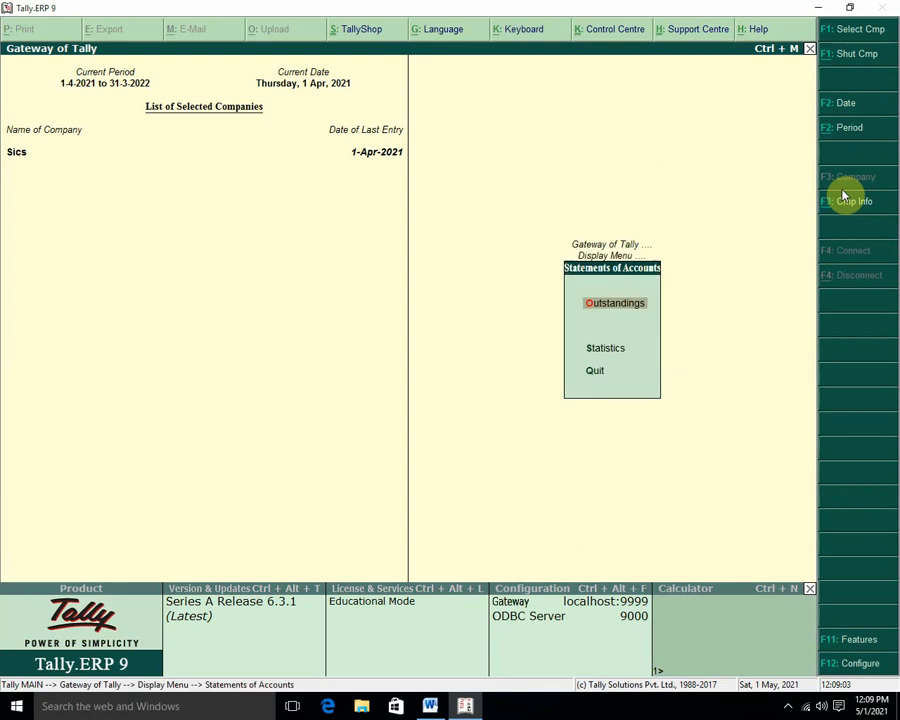
{"action": "key", "text": "Escape"}
{"action": "key", "text": "Down"}
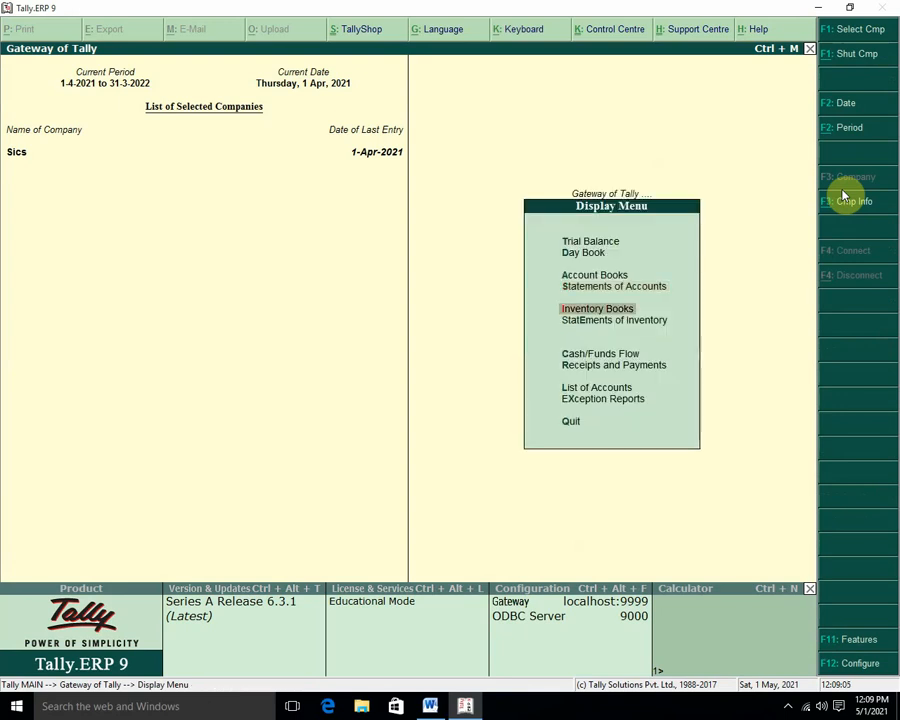
{"action": "key", "text": "Down"}
{"action": "key", "text": "Return"}
{"action": "key", "text": "Down"}
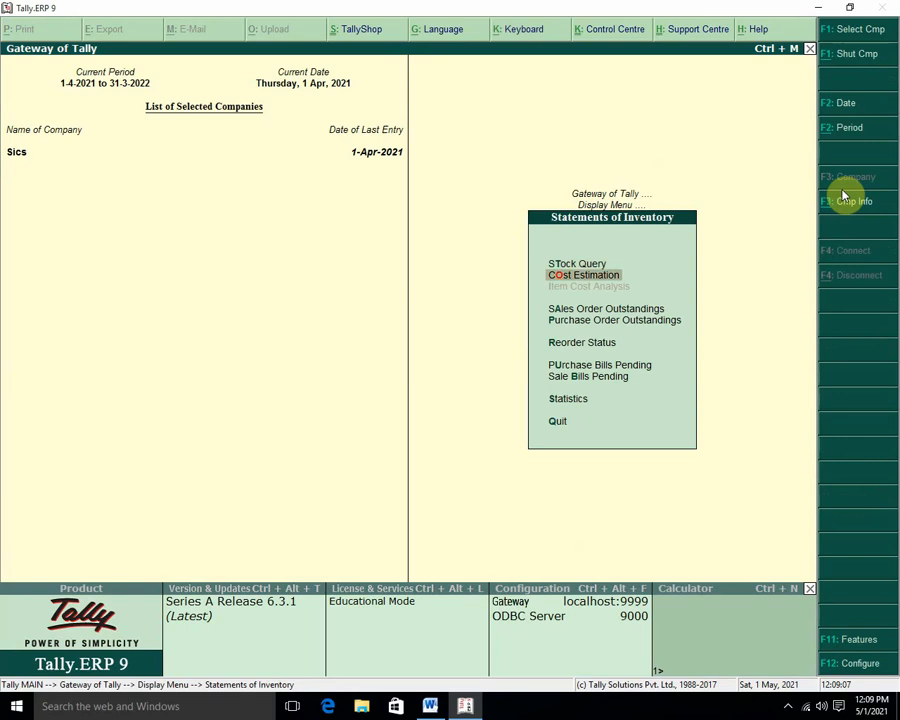
{"action": "key", "text": "Down"}
{"action": "key", "text": "Down"}
{"action": "key", "text": "Return"}
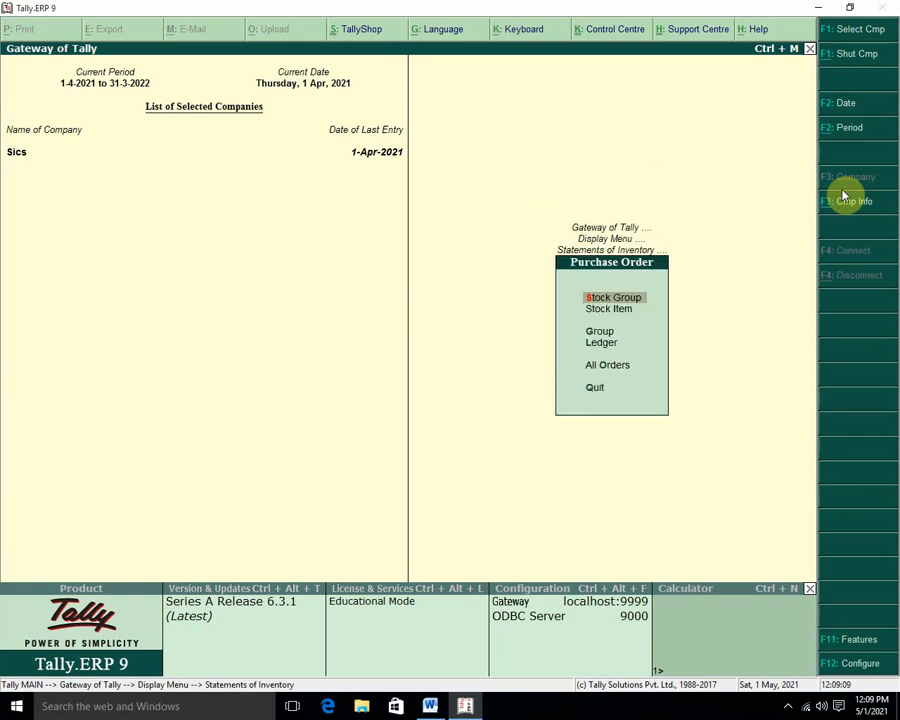
Examine the report of all outstanding purchase orders, and return to the Gateway of Tally without quitting the program.
{"action": "key", "text": "Down"}
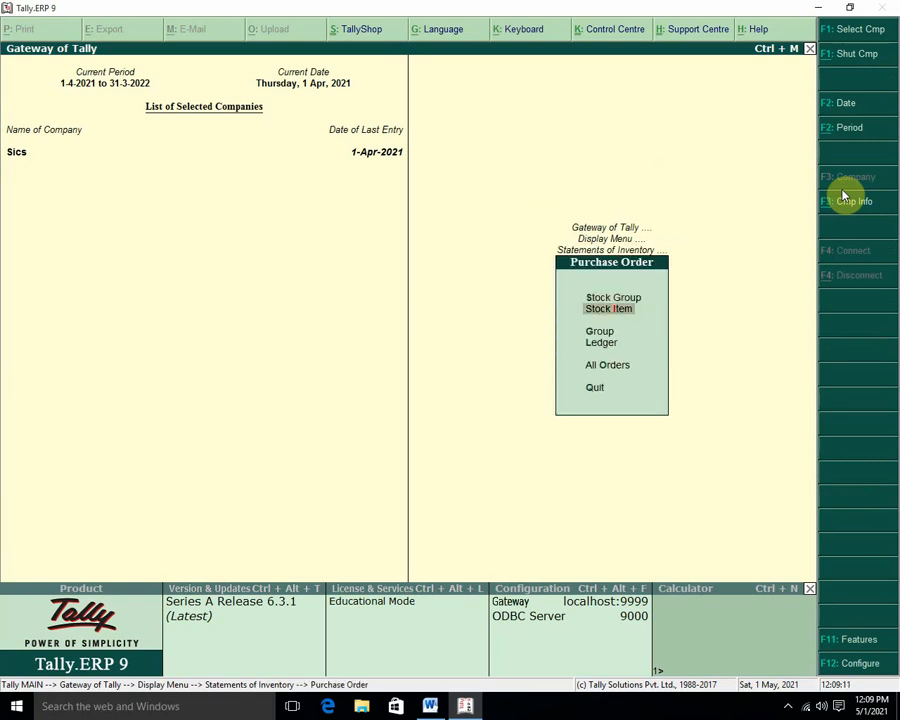
{"action": "key", "text": "Down"}
{"action": "key", "text": "Down"}
{"action": "key", "text": "Down"}
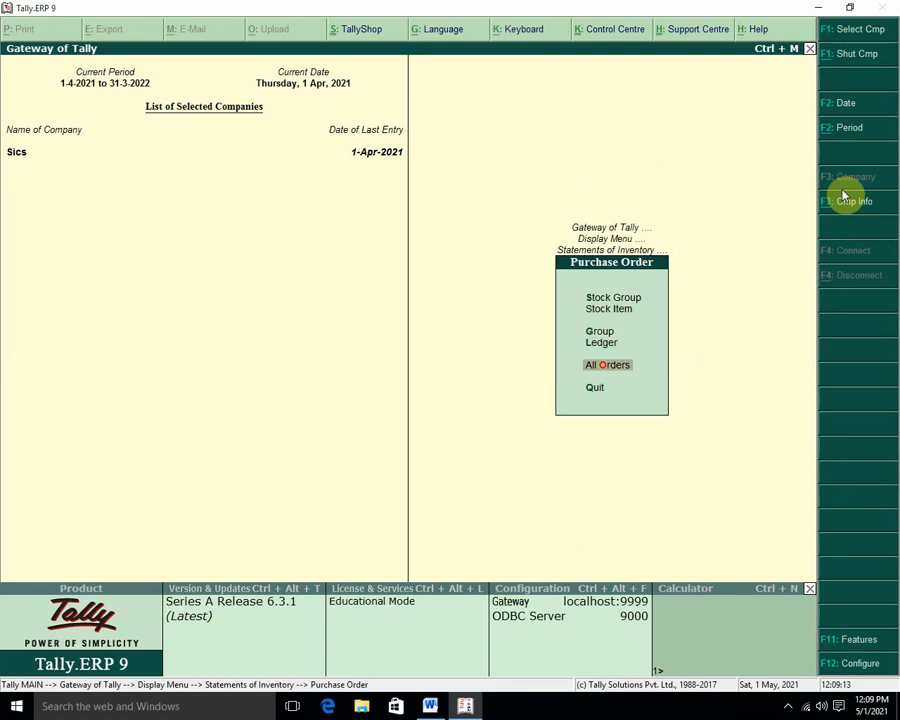
{"action": "key", "text": "Return"}
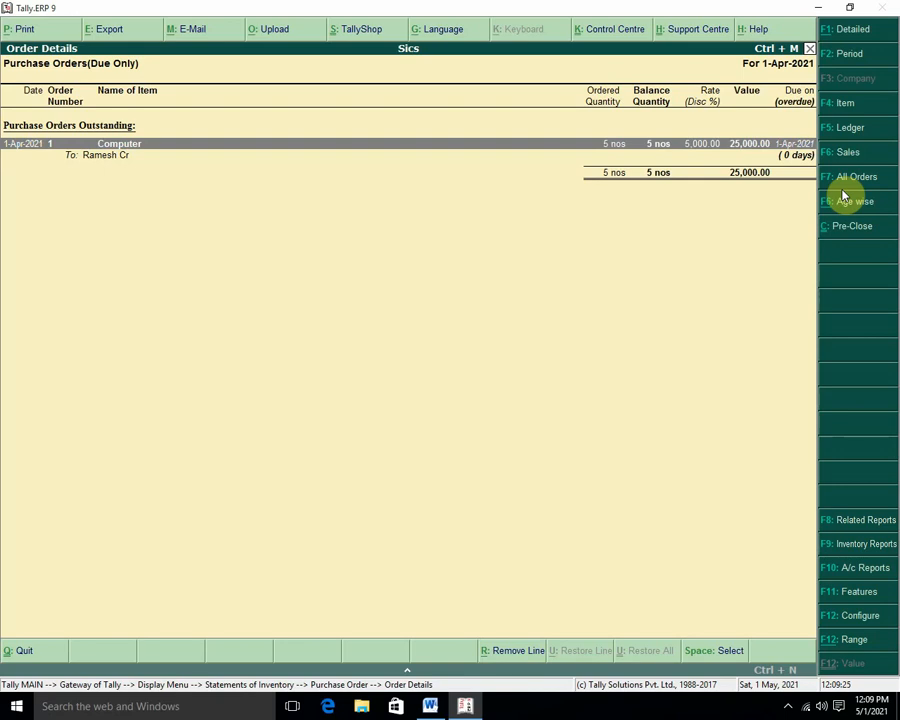
{"action": "key", "text": "Escape"}
{"action": "key", "text": "Escape"}
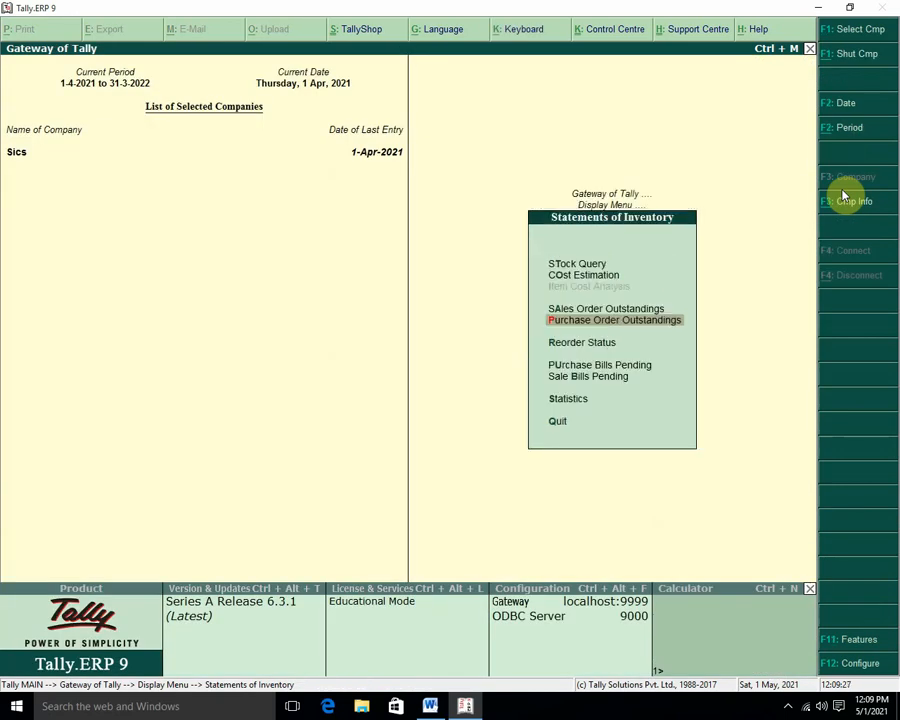
{"action": "key", "text": "Escape"}
{"action": "key", "text": "Escape"}
{"action": "key", "text": "Escape"}
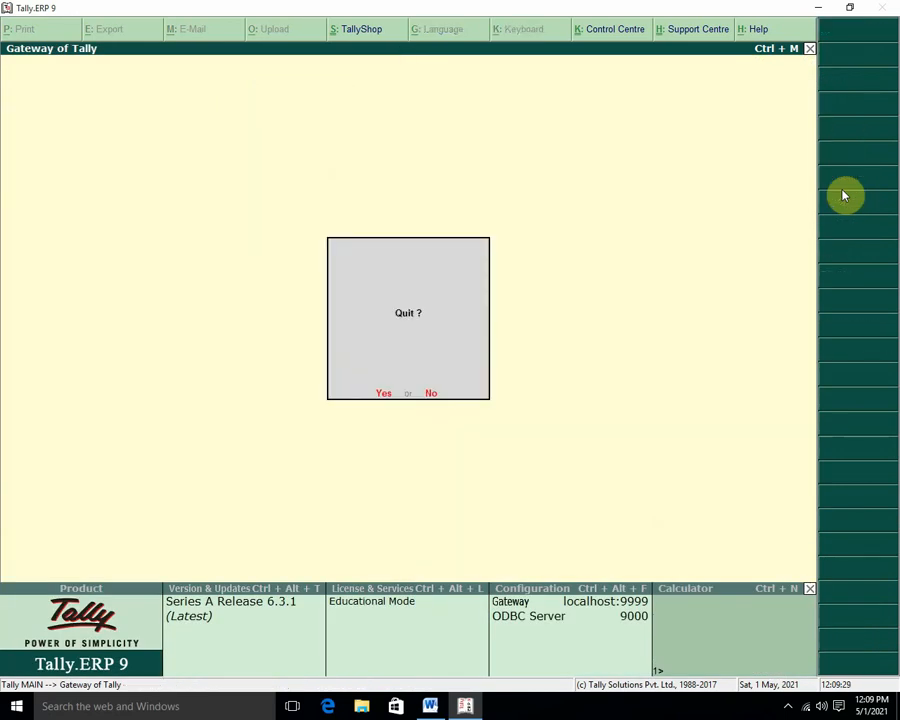
{"action": "key", "text": "Escape"}
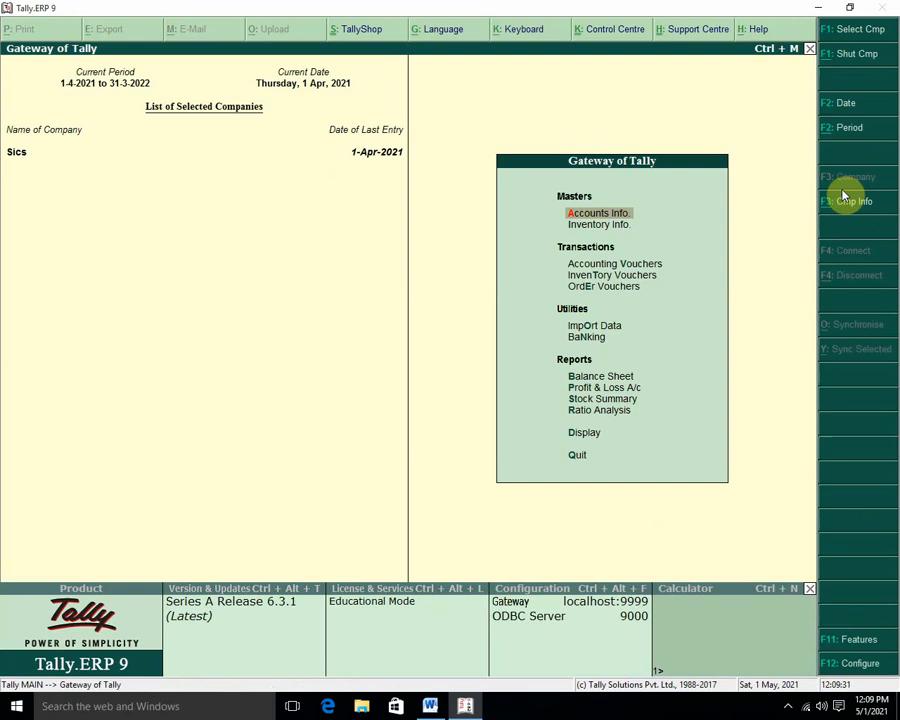
Review the company's inventory features, including the order processing, invoicing and tracking number options.
{"action": "key", "text": "F11"}
{"action": "key", "text": "Down"}
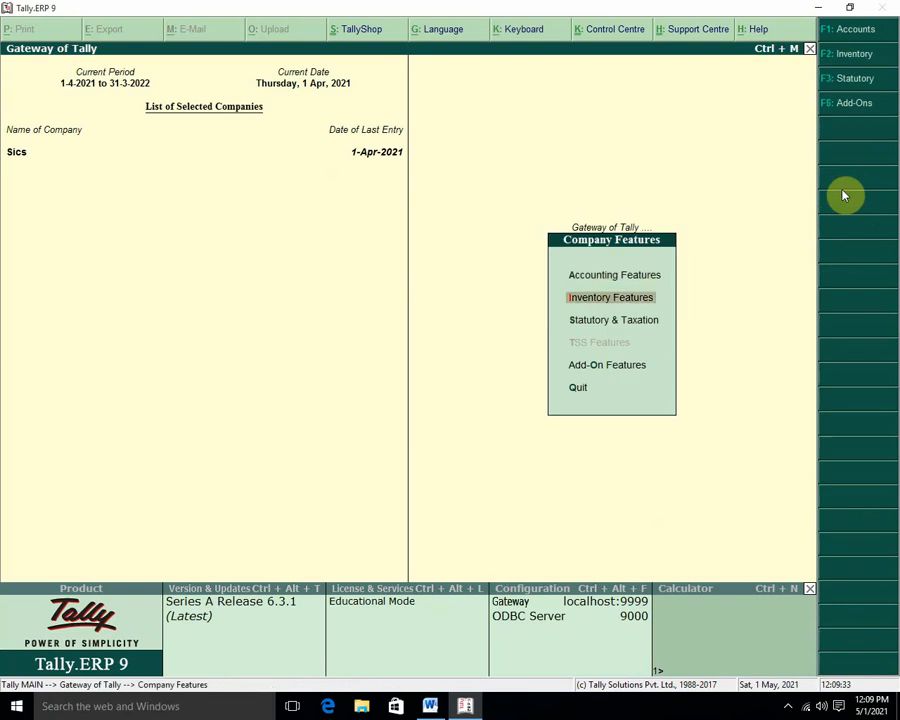
{"action": "key", "text": "Return"}
{"action": "key", "text": "Return"}
{"action": "key", "text": "Return"}
{"action": "key", "text": "Return"}
{"action": "key", "text": "Return"}
{"action": "key", "text": "Return"}
{"action": "key", "text": "Return"}
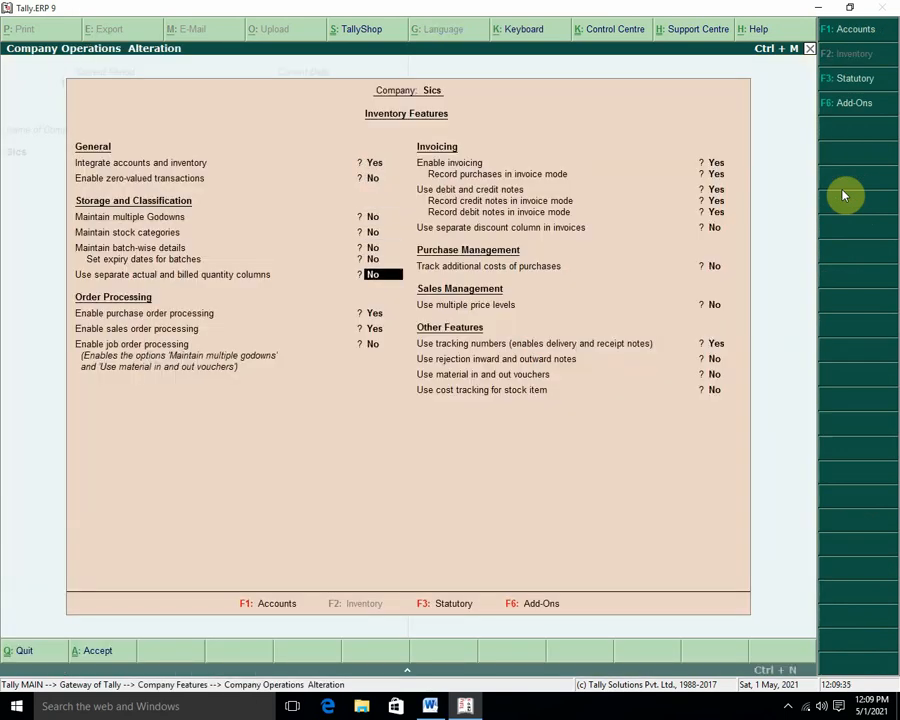
{"action": "key", "text": "Return"}
{"action": "key", "text": "Return"}
{"action": "key", "text": "Return"}
{"action": "key", "text": "Return"}
{"action": "key", "text": "Return"}
{"action": "key", "text": "Return"}
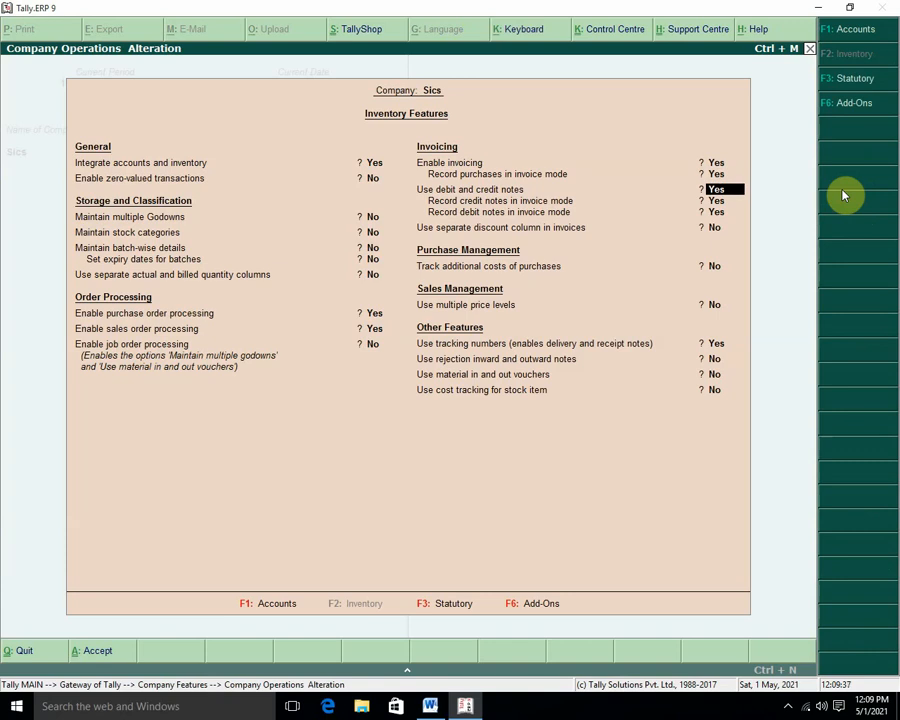
{"action": "key", "text": "Return"}
{"action": "key", "text": "Return"}
{"action": "key", "text": "Return"}
{"action": "key", "text": "Return"}
{"action": "key", "text": "Return"}
{"action": "key", "text": "Return"}
{"action": "key", "text": "Return"}
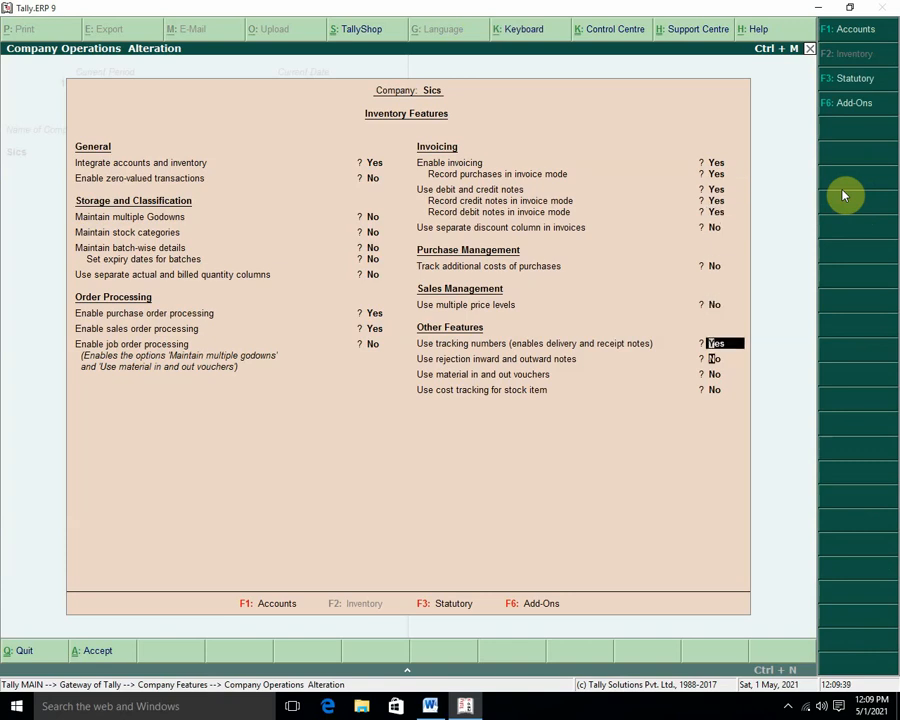
{"action": "key", "text": "Return"}
{"action": "key", "text": "Return"}
{"action": "key", "text": "Return"}
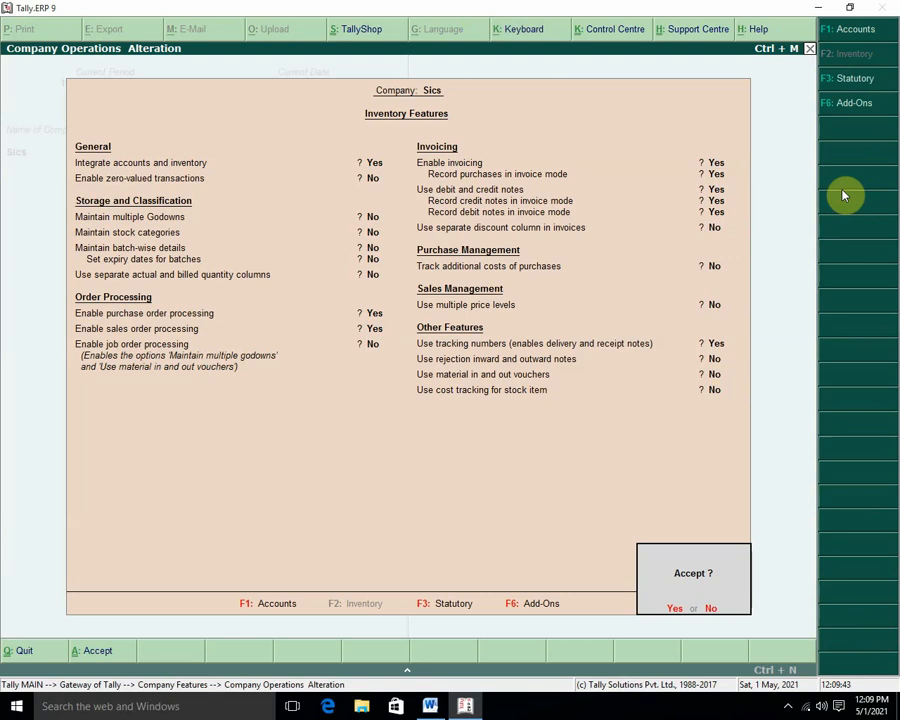
Decline the first acceptance, recheck the inventory features with tracking numbers enabled, accept them and return to the Gateway of Tally.
{"action": "key", "text": "n"}
{"action": "key", "text": "Return"}
{"action": "key", "text": "Return"}
{"action": "key", "text": "Return"}
{"action": "key", "text": "Return"}
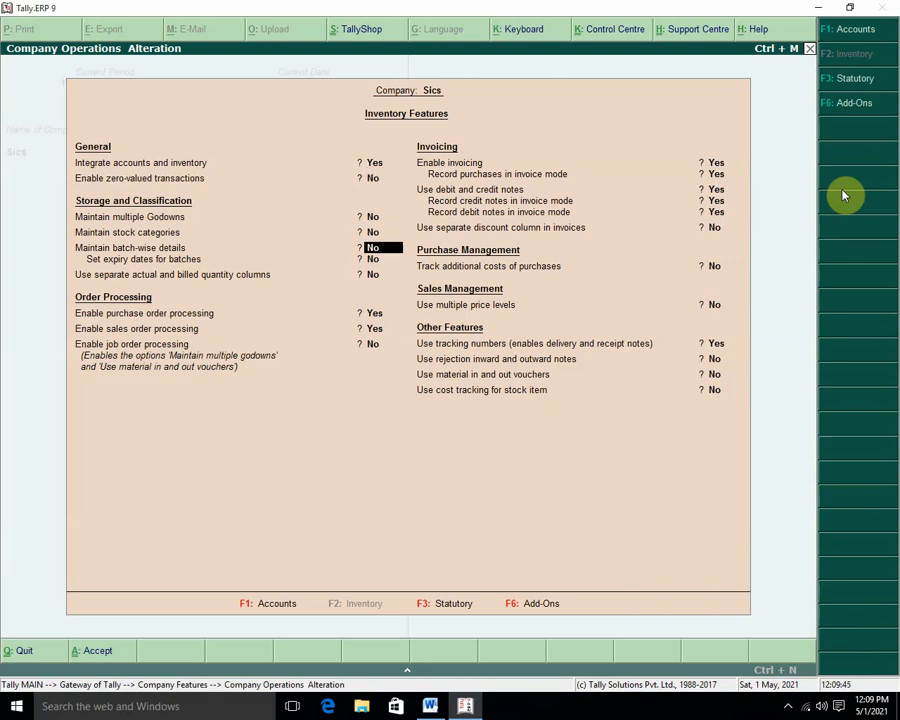
{"action": "key", "text": "Return"}
{"action": "key", "text": "Return"}
{"action": "key", "text": "Return"}
{"action": "key", "text": "Return"}
{"action": "key", "text": "Return"}
{"action": "key", "text": "Return"}
{"action": "key", "text": "Return"}
{"action": "key", "text": "Return"}
{"action": "key", "text": "Return"}
{"action": "key", "text": "Return"}
{"action": "key", "text": "Return"}
{"action": "key", "text": "Return"}
{"action": "key", "text": "Return"}
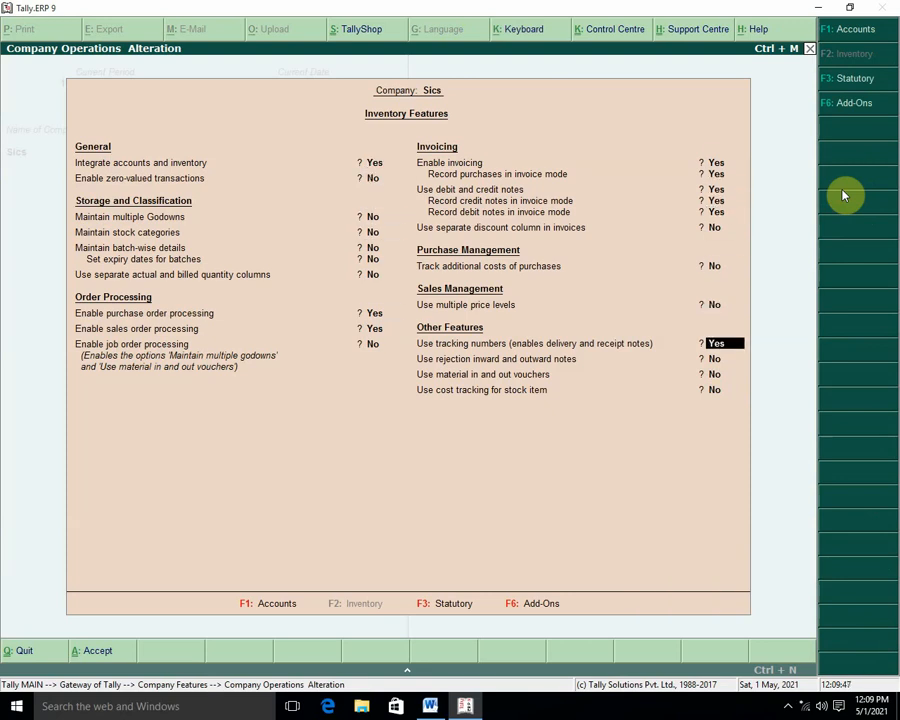
{"action": "key", "text": "Return"}
{"action": "key", "text": "Return"}
{"action": "key", "text": "Return"}
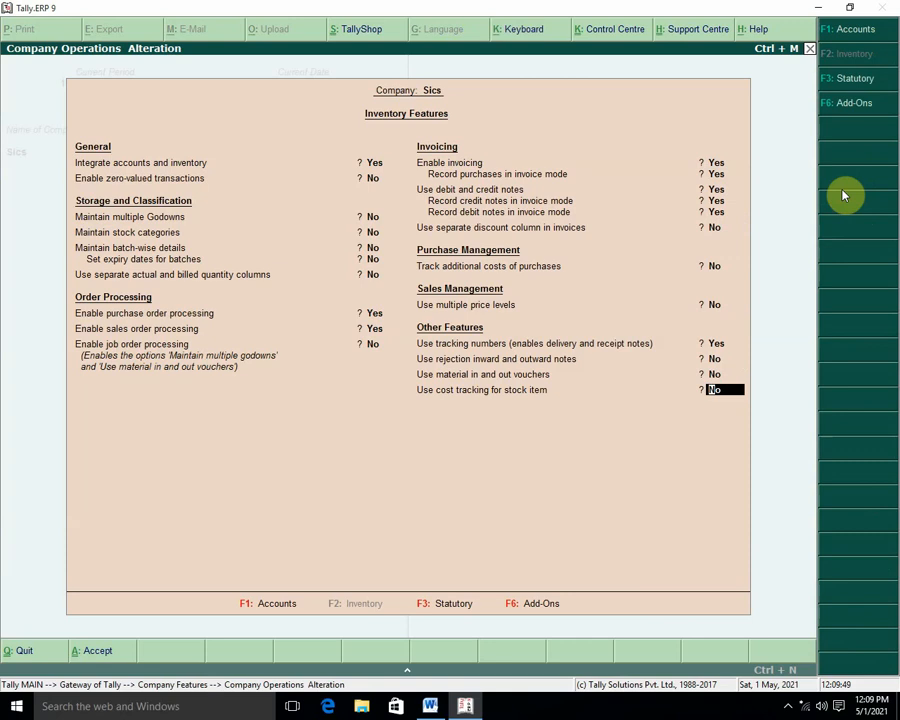
{"action": "key", "text": "y"}
{"action": "key", "text": "Return"}
{"action": "key", "text": "y"}
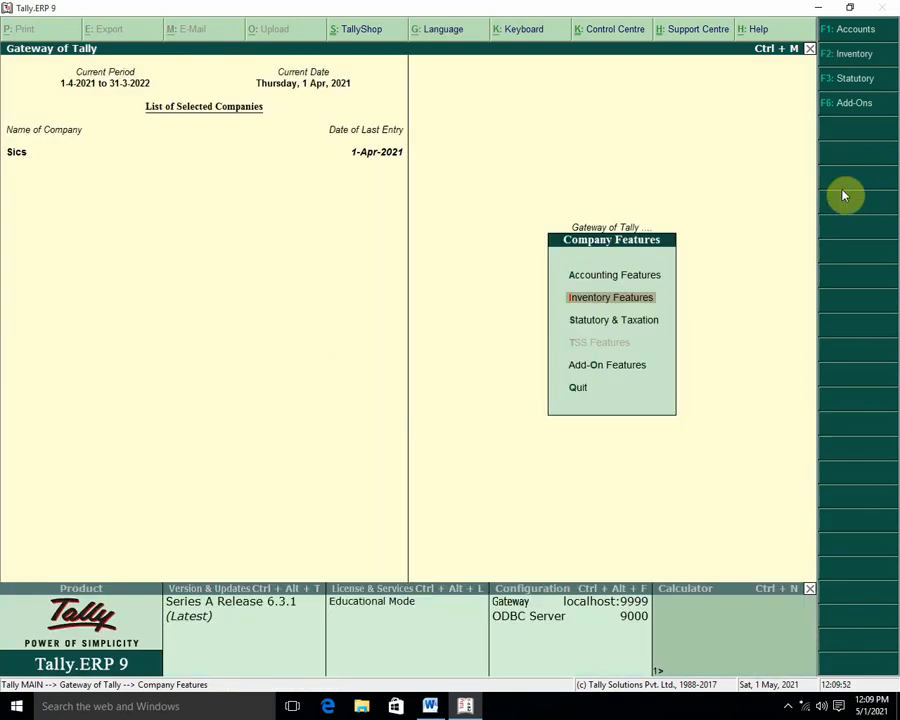
{"action": "key", "text": "Escape"}
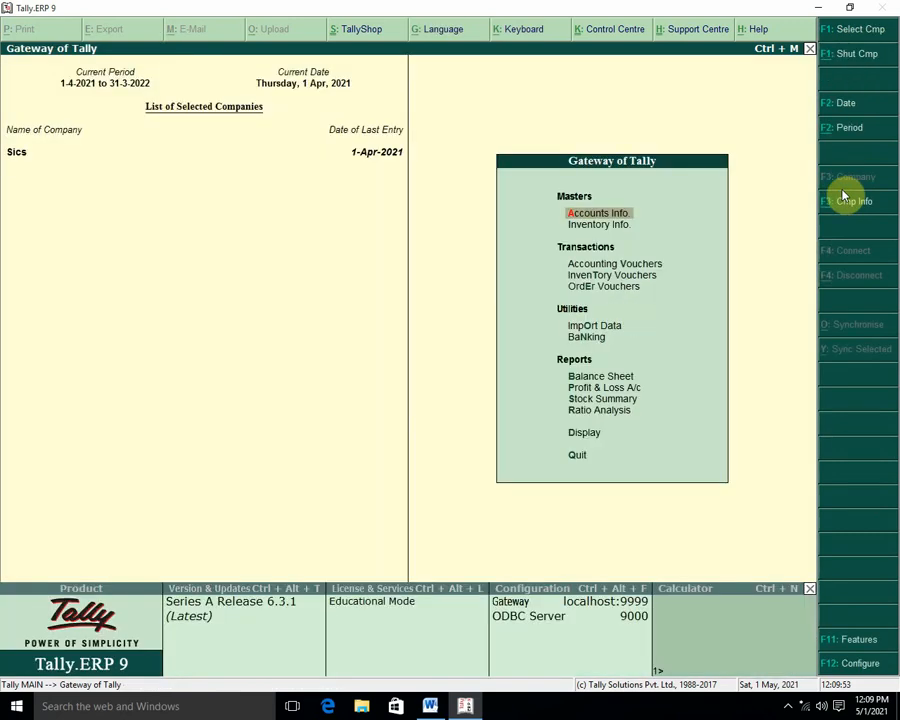
Start a new purchase order dated 2-Apr-2021 with the creditor's ledger as the party account.
{"action": "key", "text": "Down"}
{"action": "key", "text": "Down"}
{"action": "key", "text": "Down"}
{"action": "key", "text": "Down"}
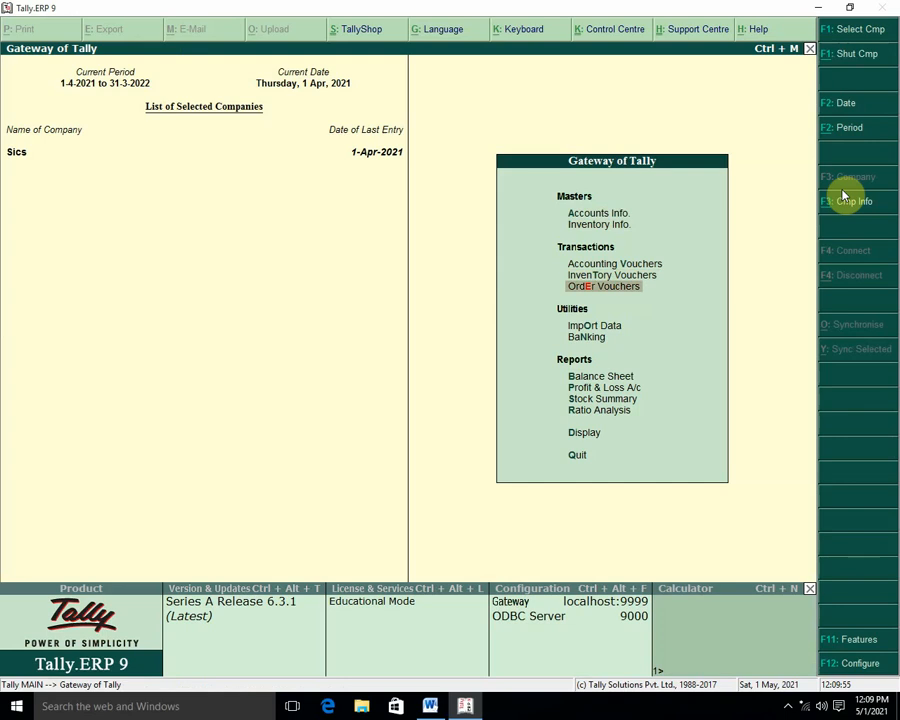
{"action": "key", "text": "Return"}
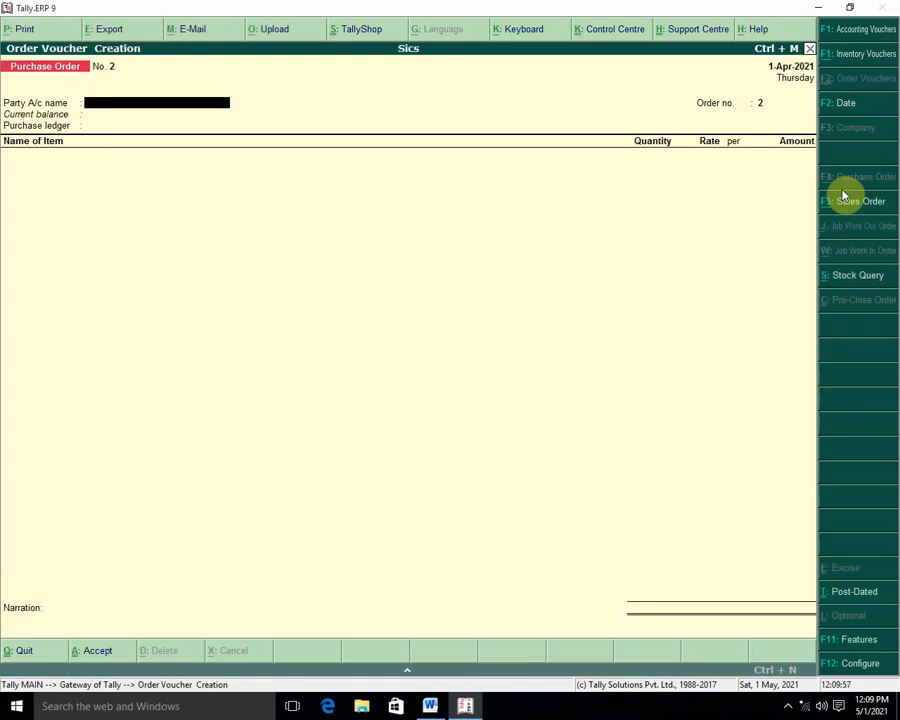
{"action": "key", "text": "F2"}
{"action": "key", "text": "Return"}
{"action": "key", "text": "Down"}
{"action": "key", "text": "Down"}
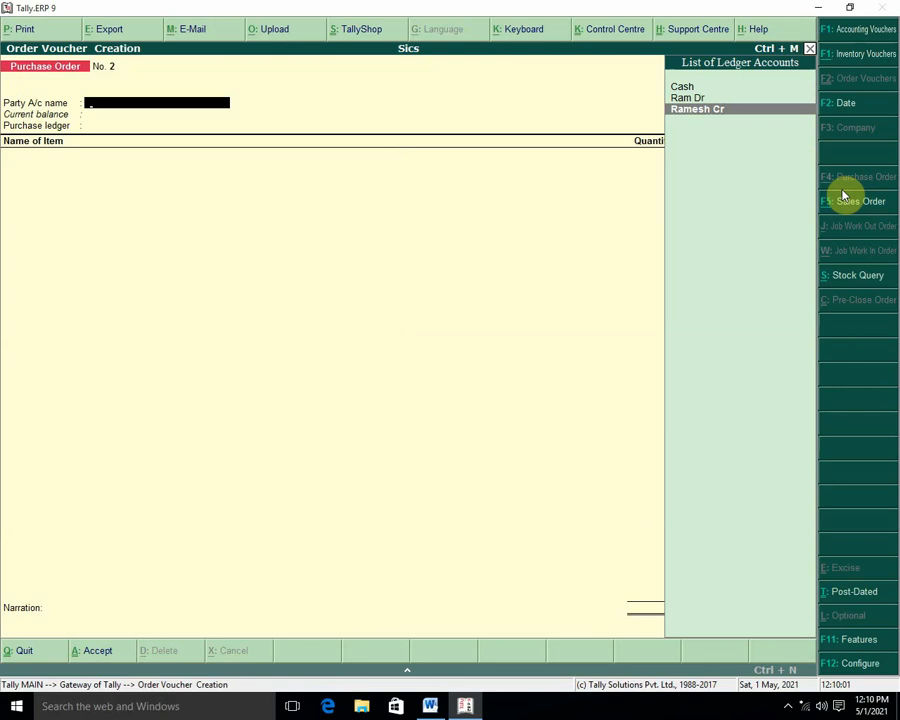
{"action": "key", "text": "Return"}
{"action": "key", "text": "Return"}
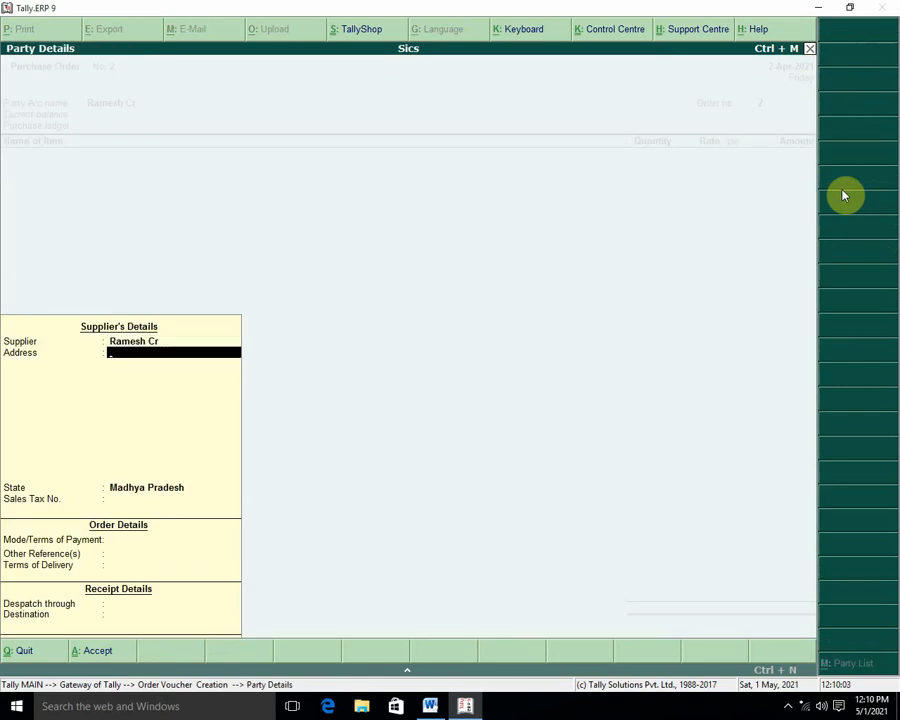
Complete the supplier's details with state Madhya Pradesh, leaving the address, sales tax, order and receipt fields blank.
{"action": "key", "text": "Return"}
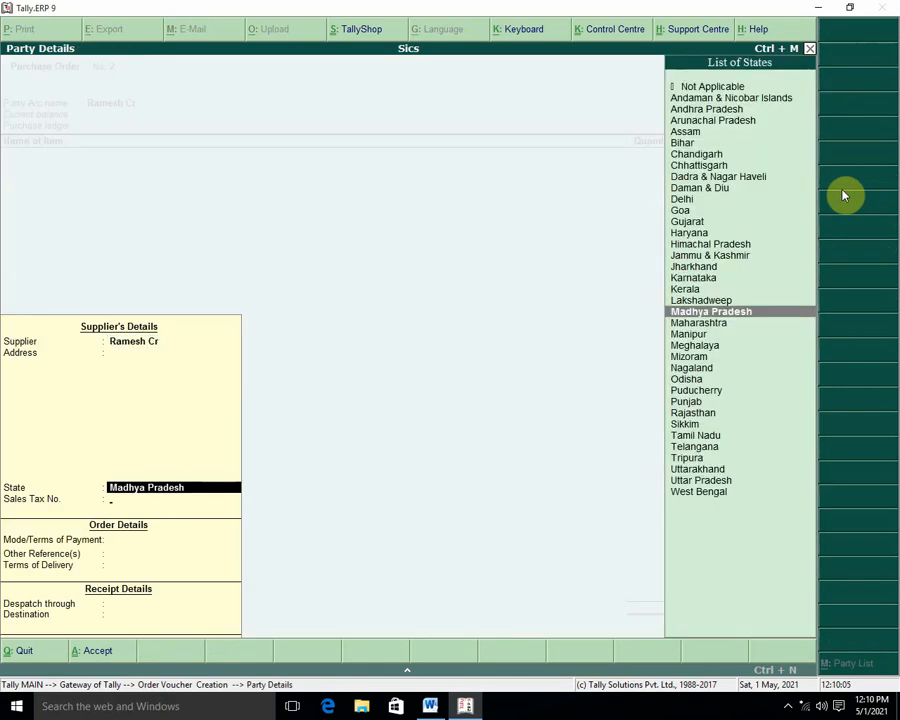
{"action": "key", "text": "Return"}
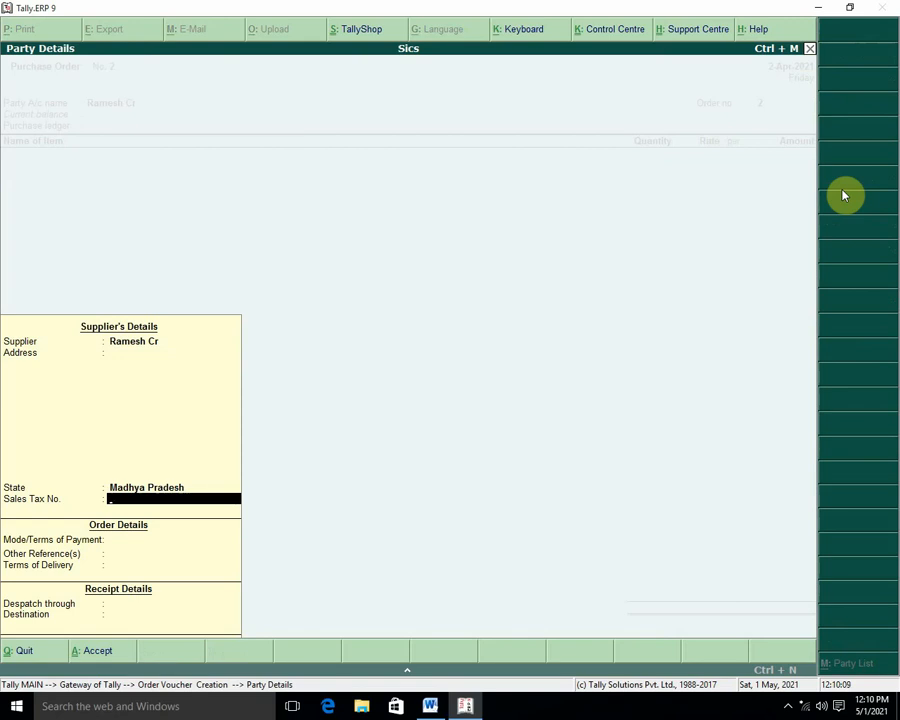
{"action": "key", "text": "Return"}
{"action": "key", "text": "Return"}
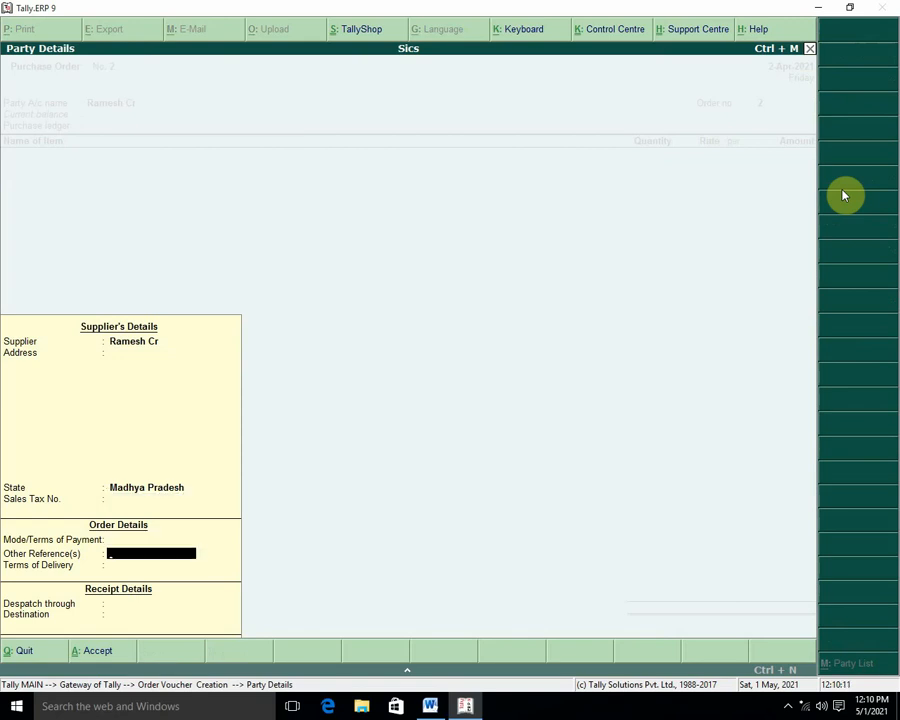
{"action": "key", "text": "Return"}
{"action": "key", "text": "Return"}
{"action": "key", "text": "Return"}
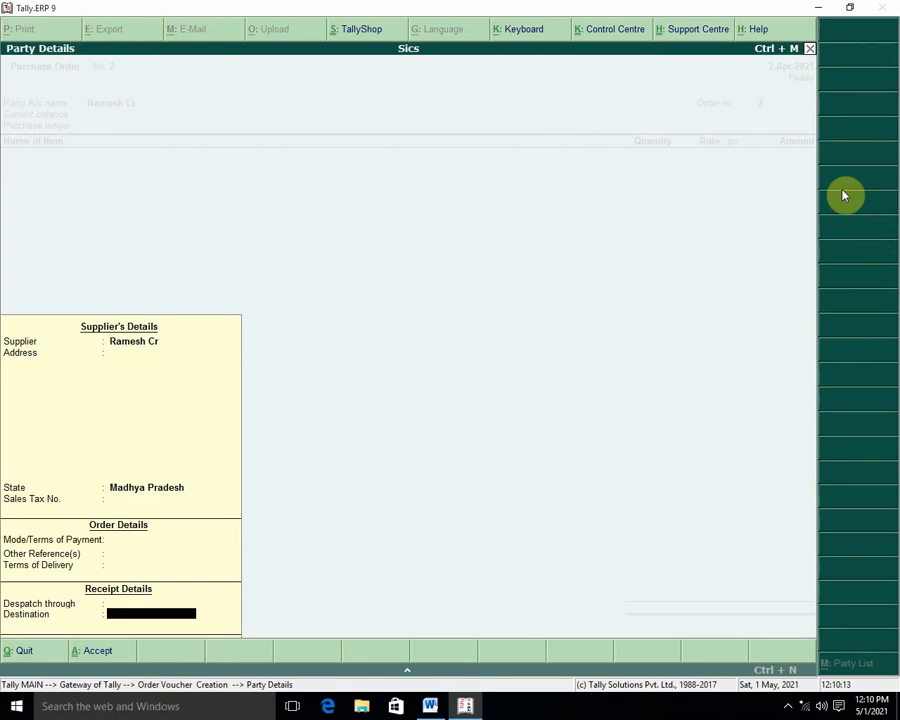
{"action": "key", "text": "Return"}
{"action": "key", "text": "Return"}
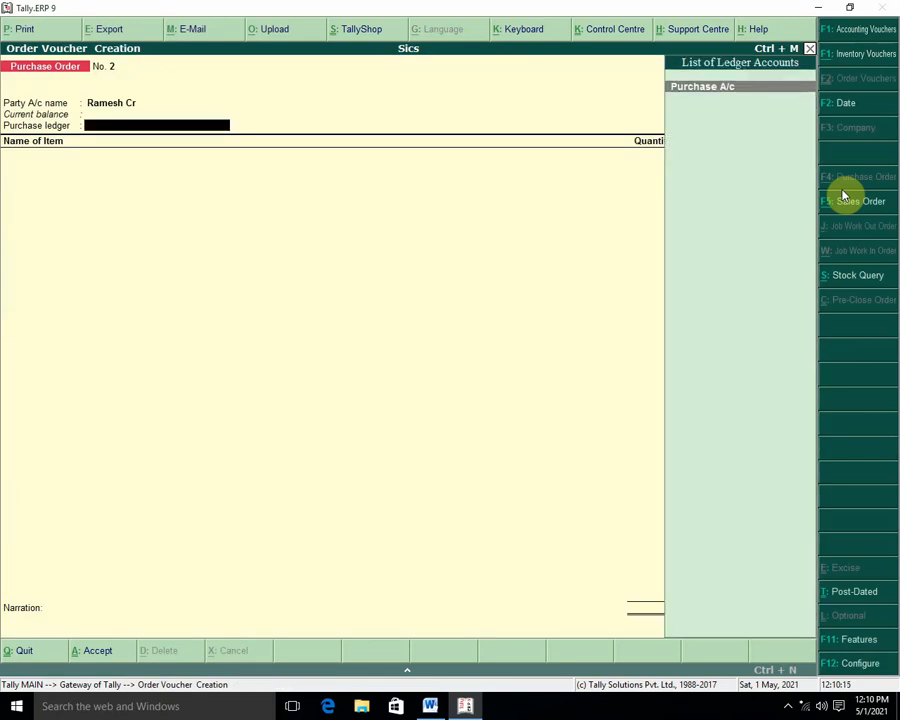
Select Purchase A/c as the purchase ledger and add the Computer item, due on 2-Apr-2021.
{"action": "key", "text": "Return"}
{"action": "key", "text": "Down"}
{"action": "key", "text": "Return"}
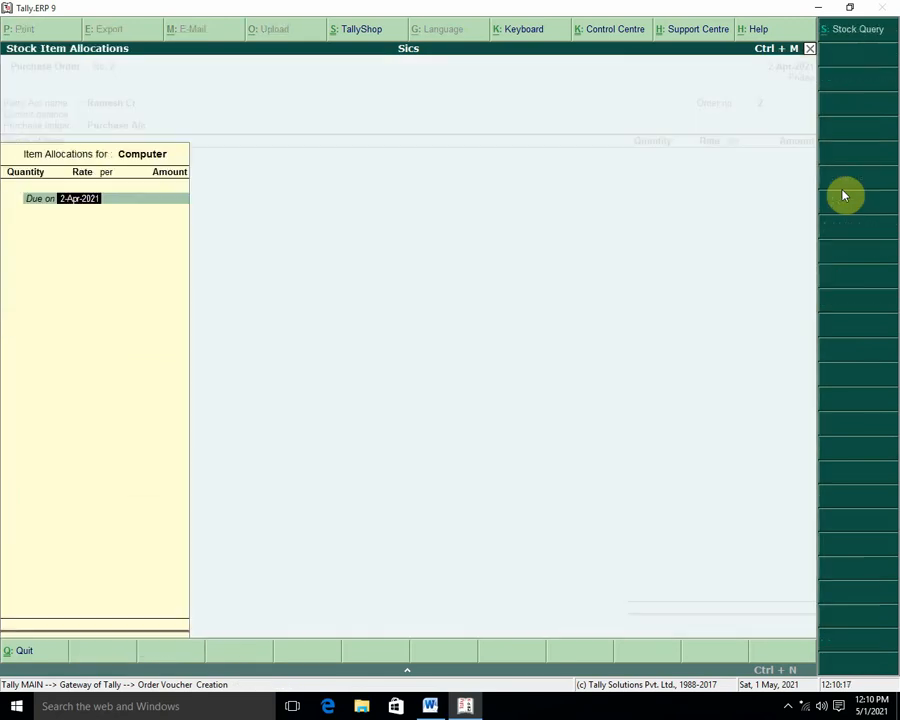
{"action": "key", "text": "Return"}
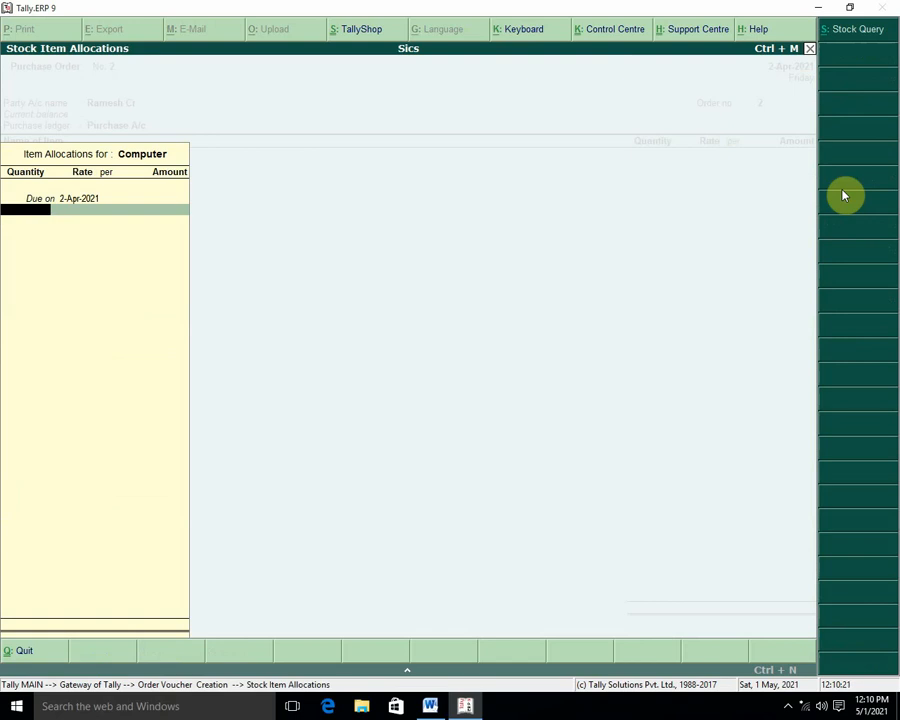
Allocate 3 nos of Computer at a rate of 5,000 each and finish the item allocation.
{"action": "type", "text": "3"}
{"action": "key", "text": "Return"}
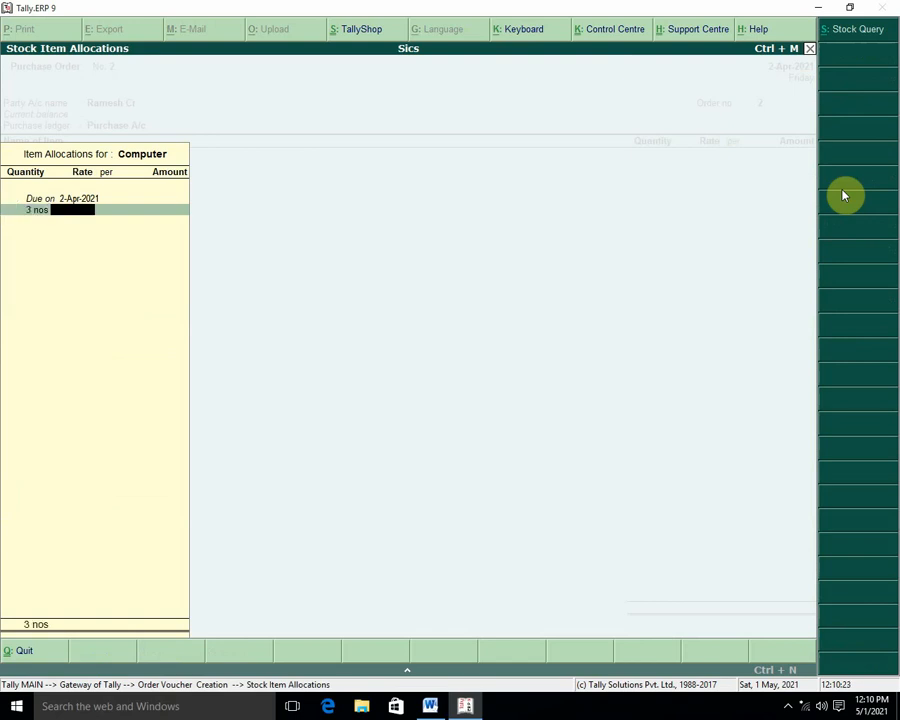
{"action": "type", "text": "5,000"}
{"action": "key", "text": "Return"}
{"action": "key", "text": "Return"}
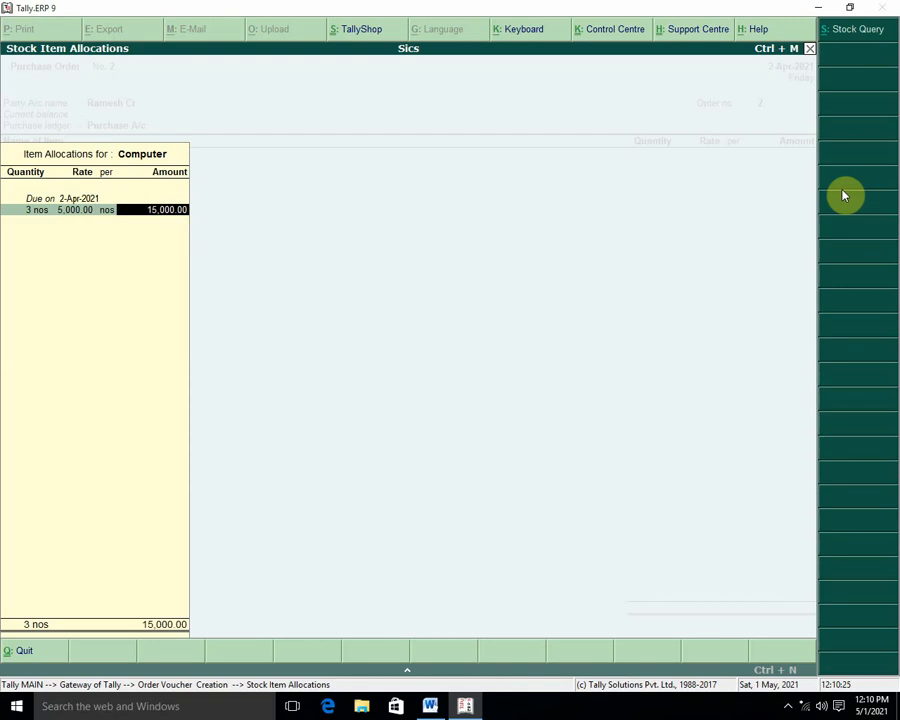
{"action": "key", "text": "Return"}
{"action": "key", "text": "Return"}
End the item list, save this second purchase order without a narration and leave order voucher creation.
{"action": "key", "text": "Return"}
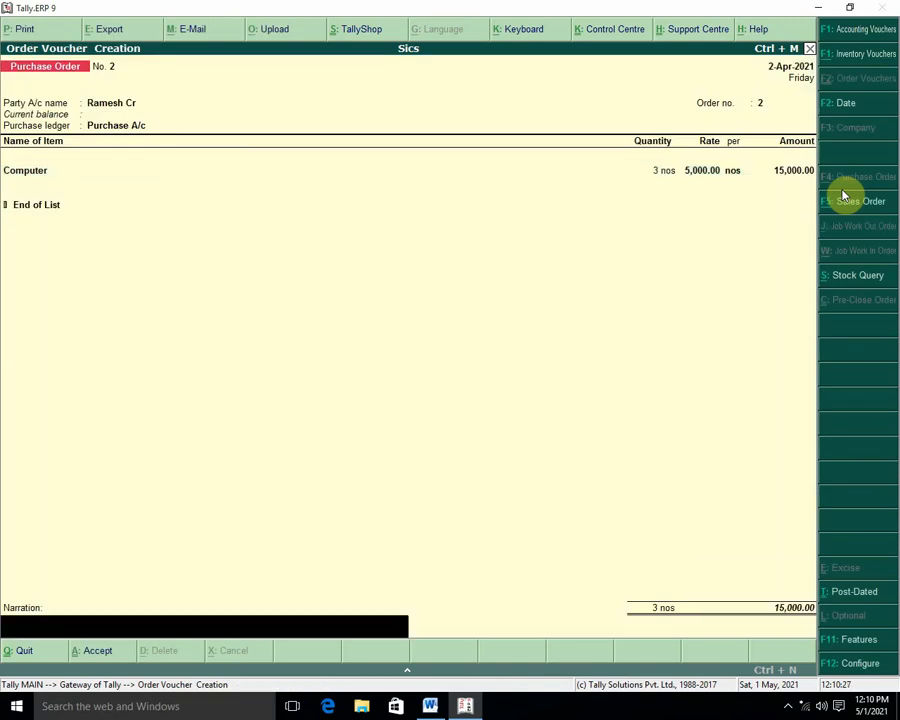
{"action": "key", "text": "Return"}
{"action": "key", "text": "Return"}
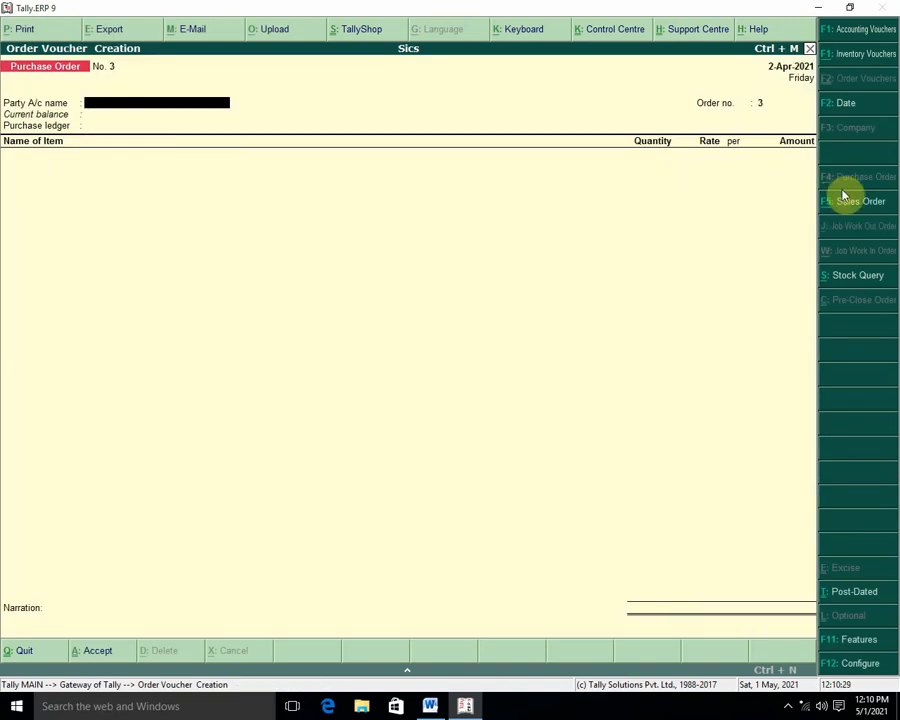
{"action": "key", "text": "Escape"}
{"action": "key", "text": "Return"}
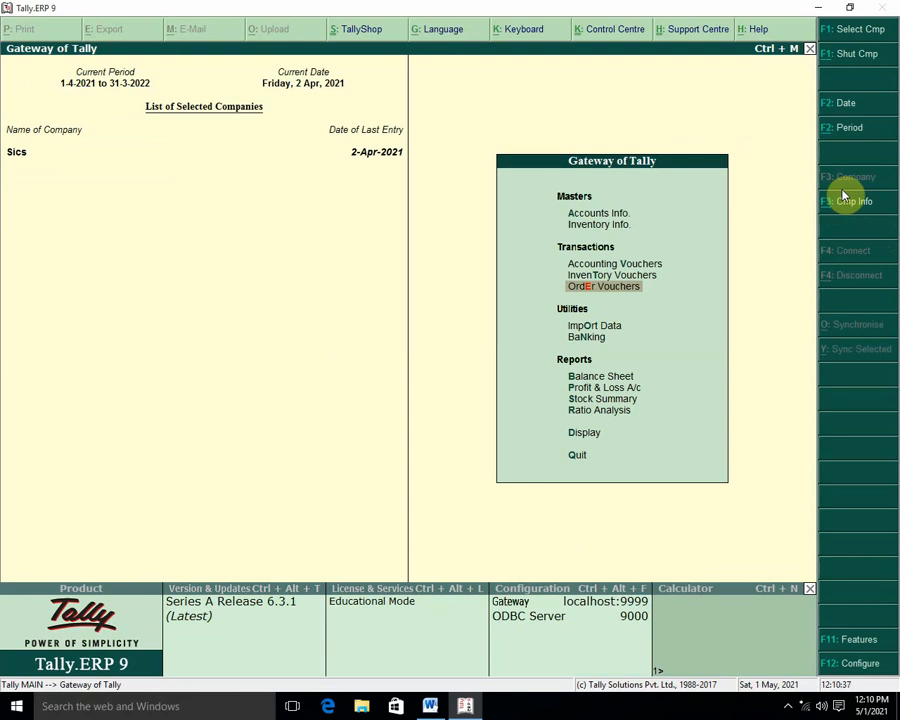
Consult the purchase order scenarios in the Word notes, and return to Tally.ERP 9 to start a new receipt note.
{"action": "left_click", "coordinate": [432, 706]}
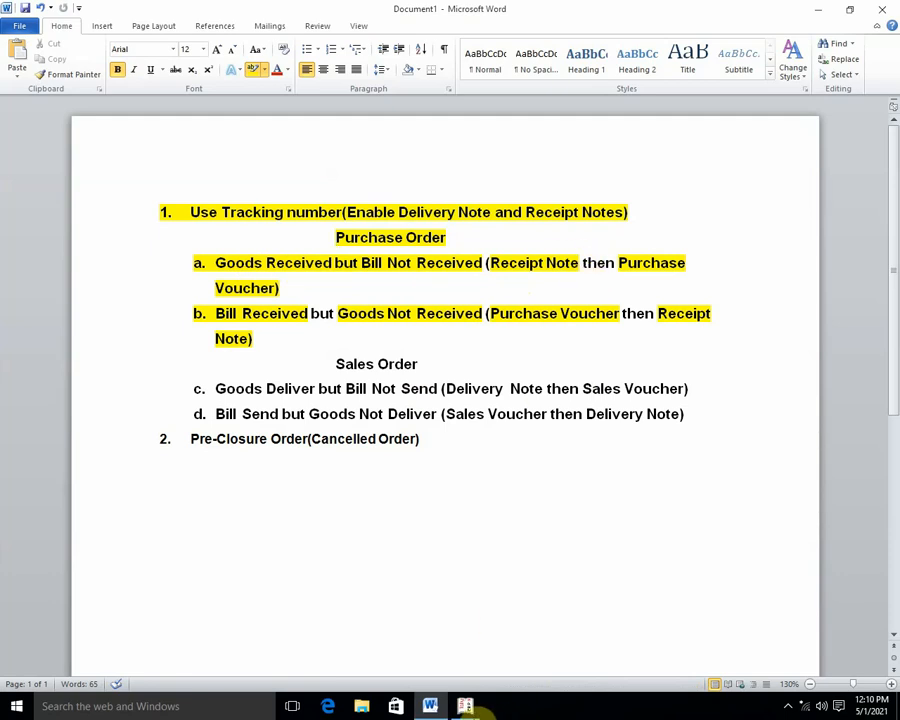
{"action": "left_click", "coordinate": [466, 707]}
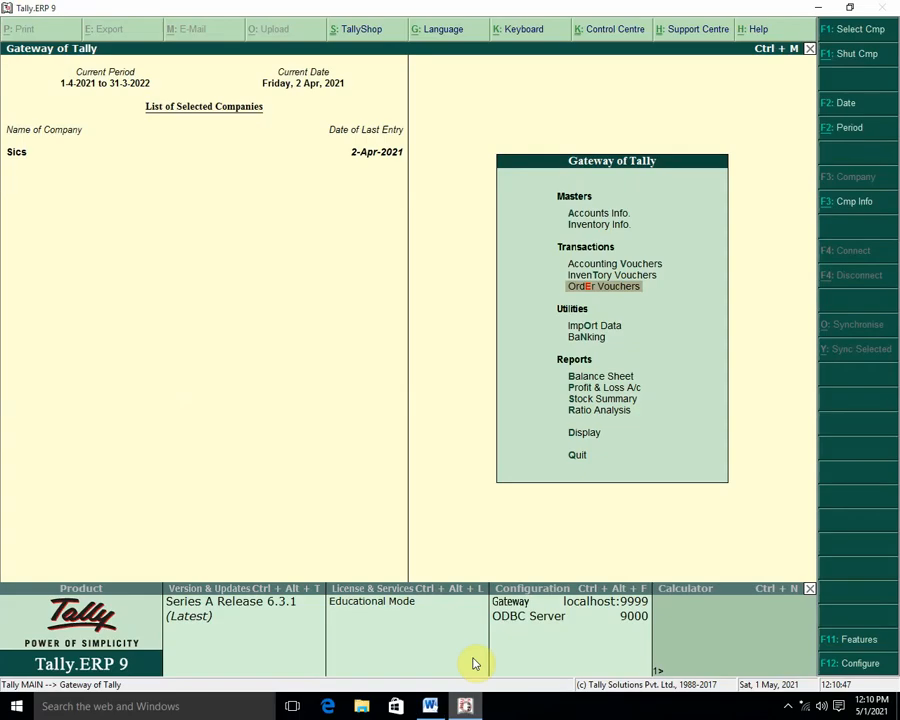
{"action": "key", "text": "Up"}
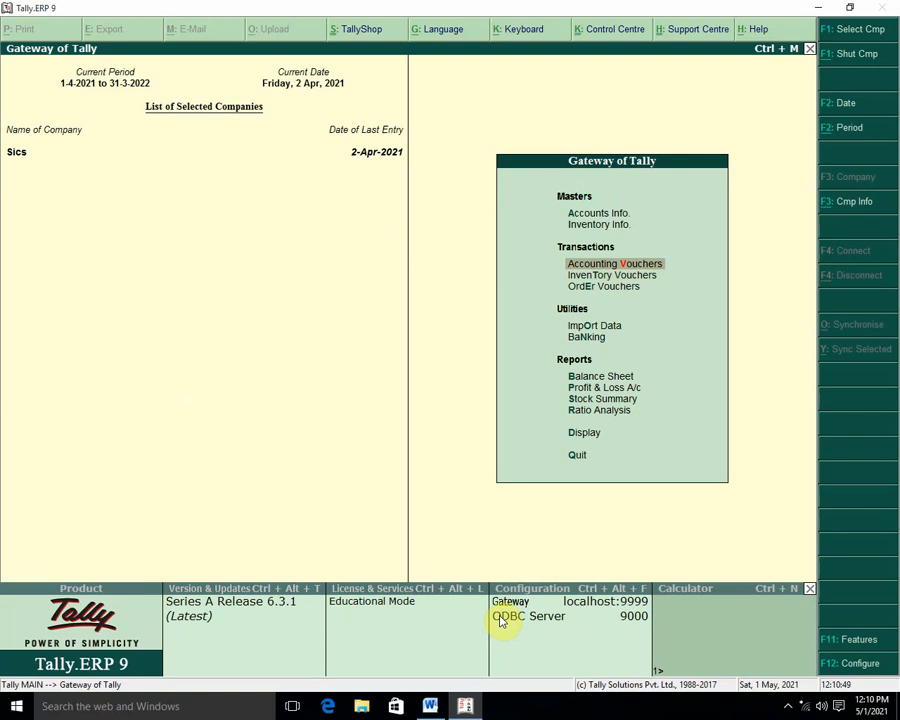
{"action": "key", "text": "Down"}
{"action": "key", "text": "Return"}
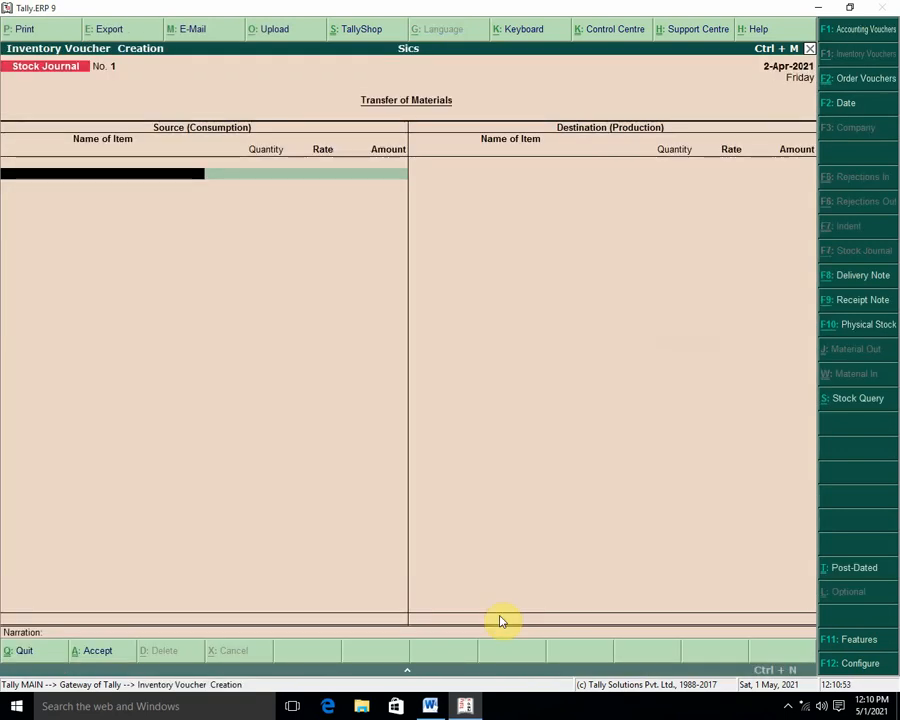
{"action": "left_click", "coordinate": [866, 301]}
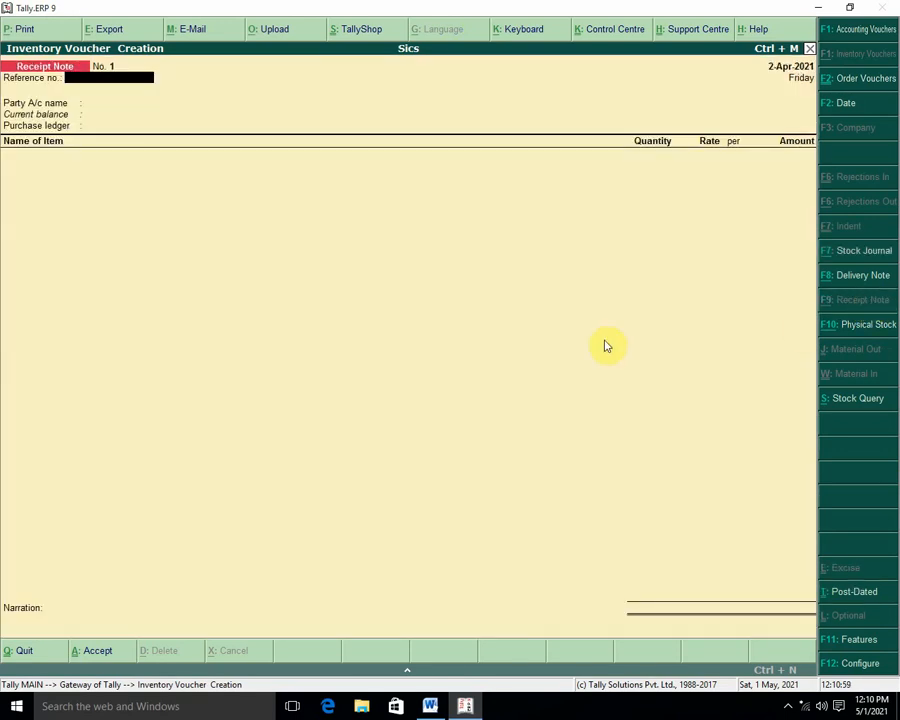
Give the receipt note reference number 5 and choose the creditor's ledger as the party account.
{"action": "type", "text": "5"}
{"action": "key", "text": "Return"}
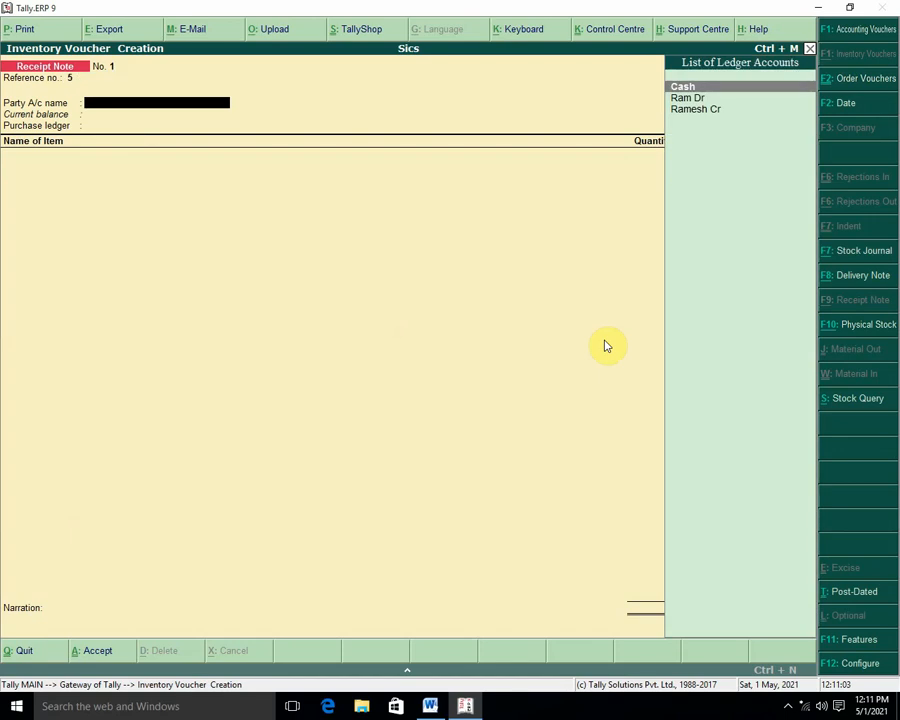
{"action": "key", "text": "Down"}
{"action": "key", "text": "Down"}
{"action": "key", "text": "Return"}
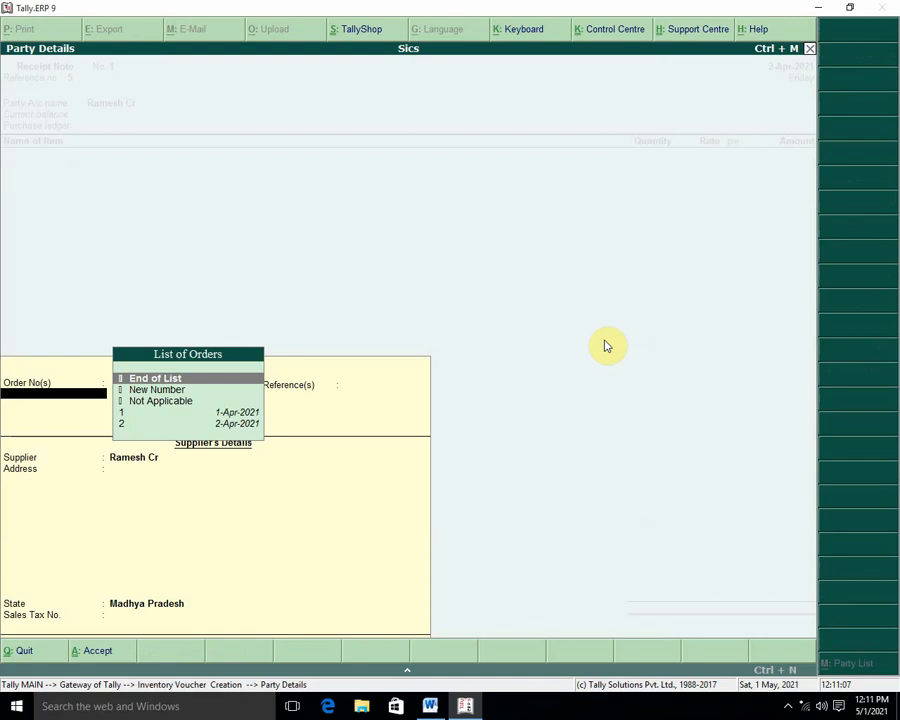
Link the receipt note to the supplier's purchase order dated 1-Apr-2021.
{"action": "key", "text": "Down"}
{"action": "key", "text": "Down"}
{"action": "key", "text": "Down"}
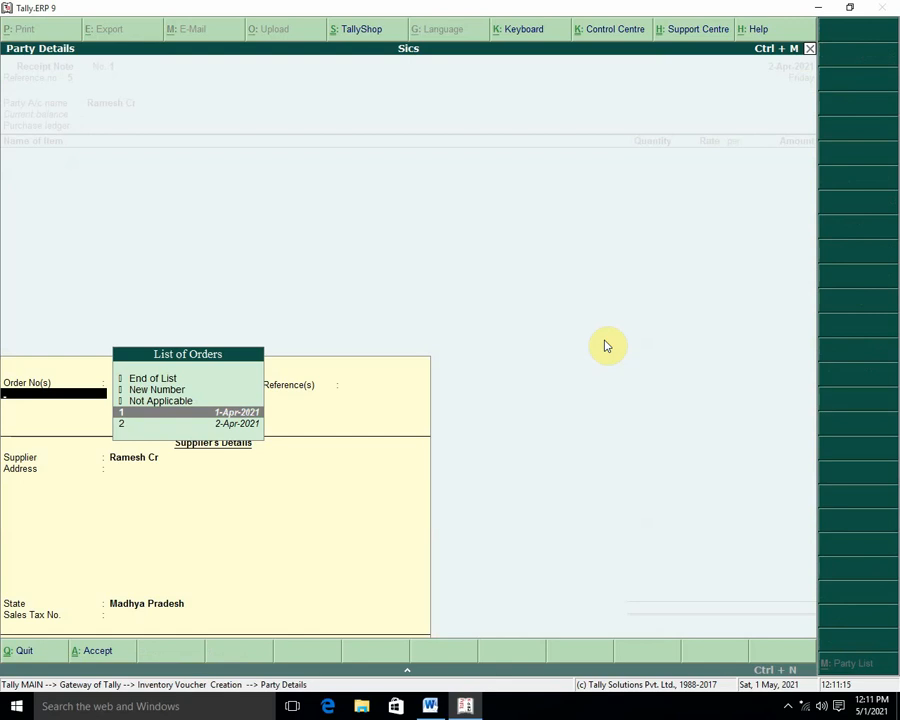
{"action": "key", "text": "Return"}
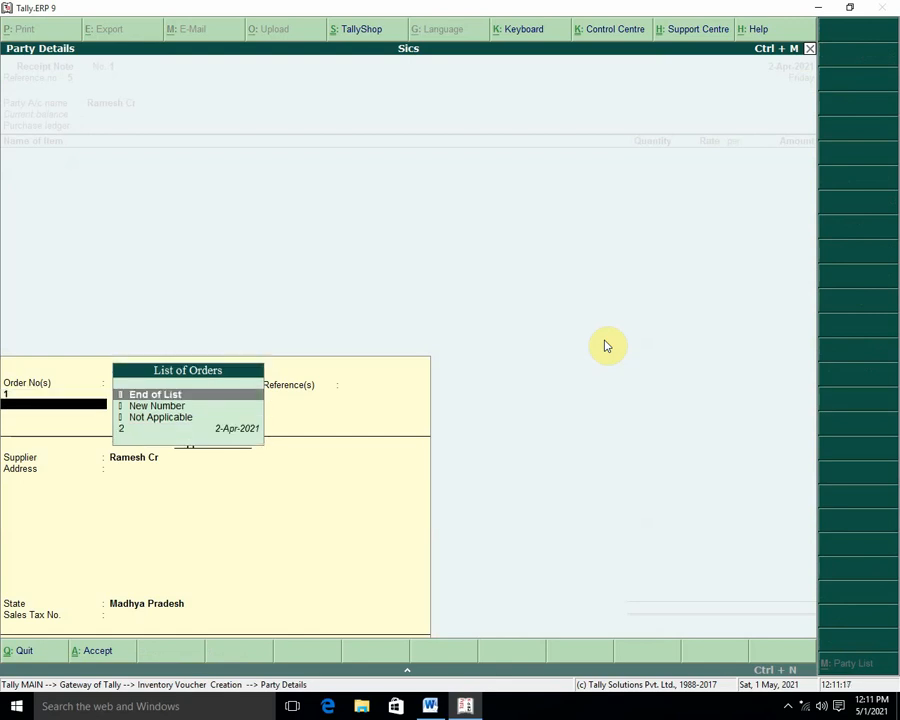
End the order list, accept the supplier's details with Madhya Pradesh as state, and choose Purchase A/c as the purchase ledger.
{"action": "key", "text": "Return"}
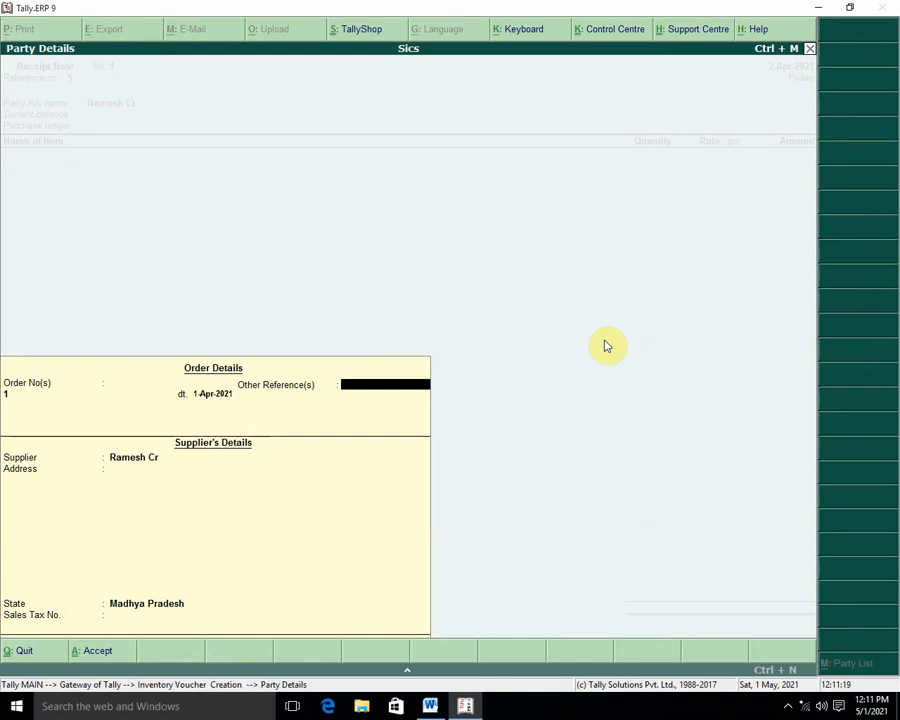
{"action": "key", "text": "Return"}
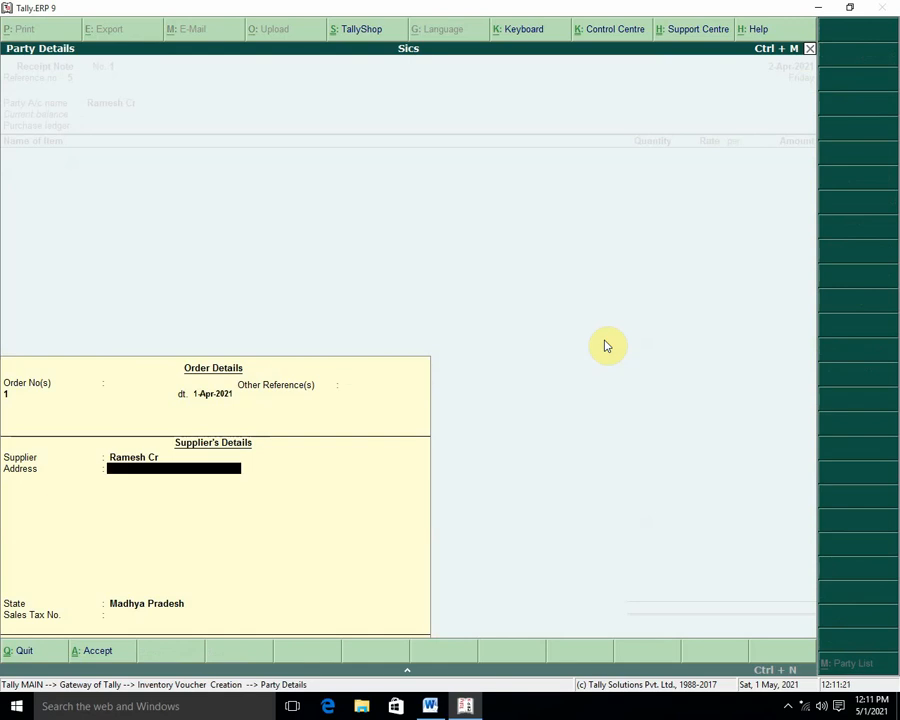
{"action": "key", "text": "Return"}
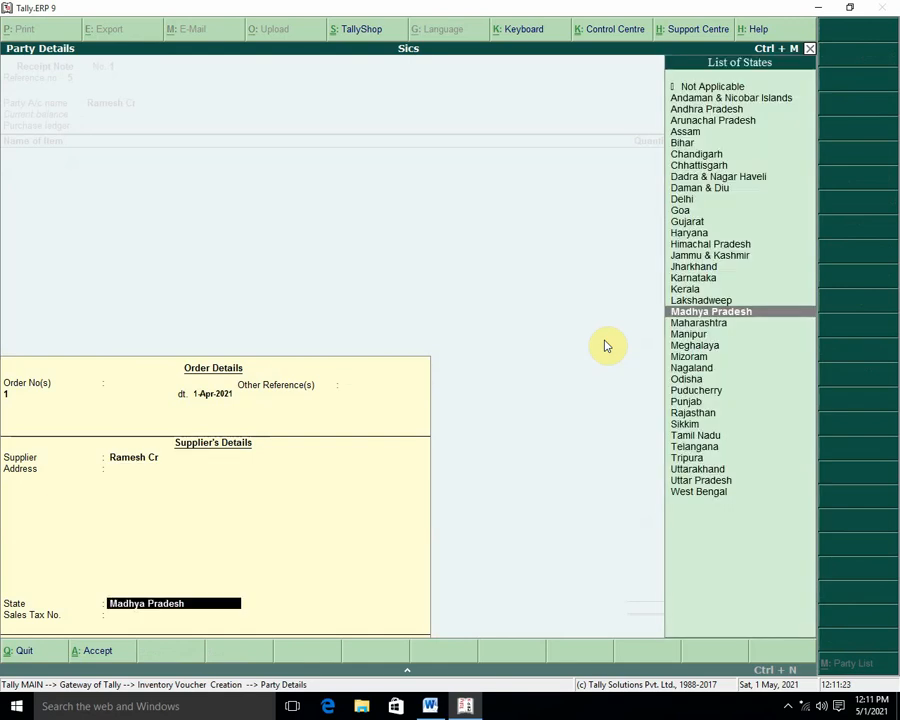
{"action": "key", "text": "Return"}
{"action": "key", "text": "Return"}
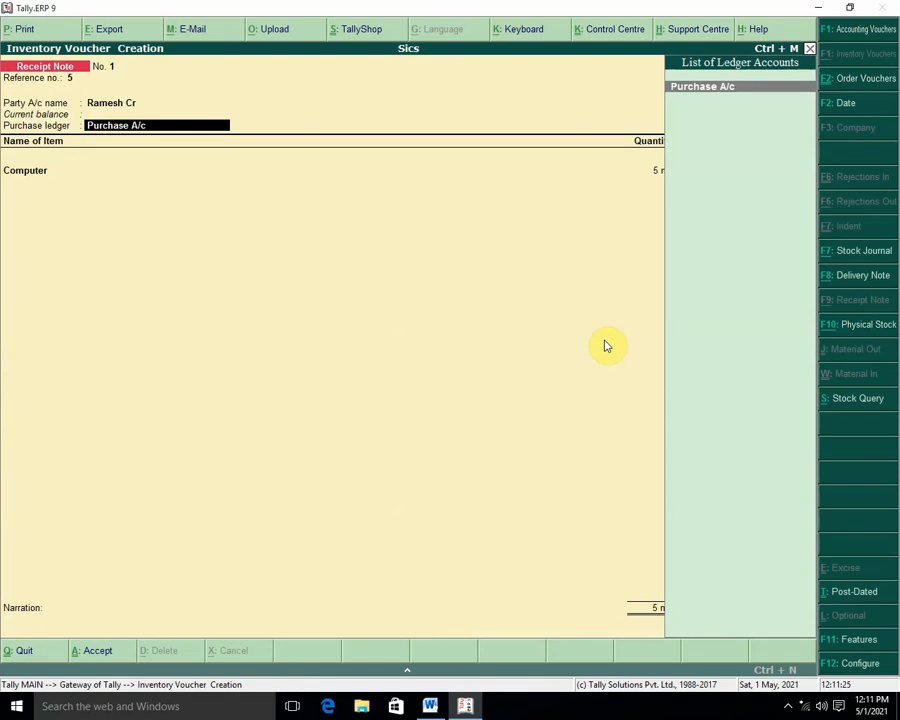
{"action": "key", "text": "Return"}
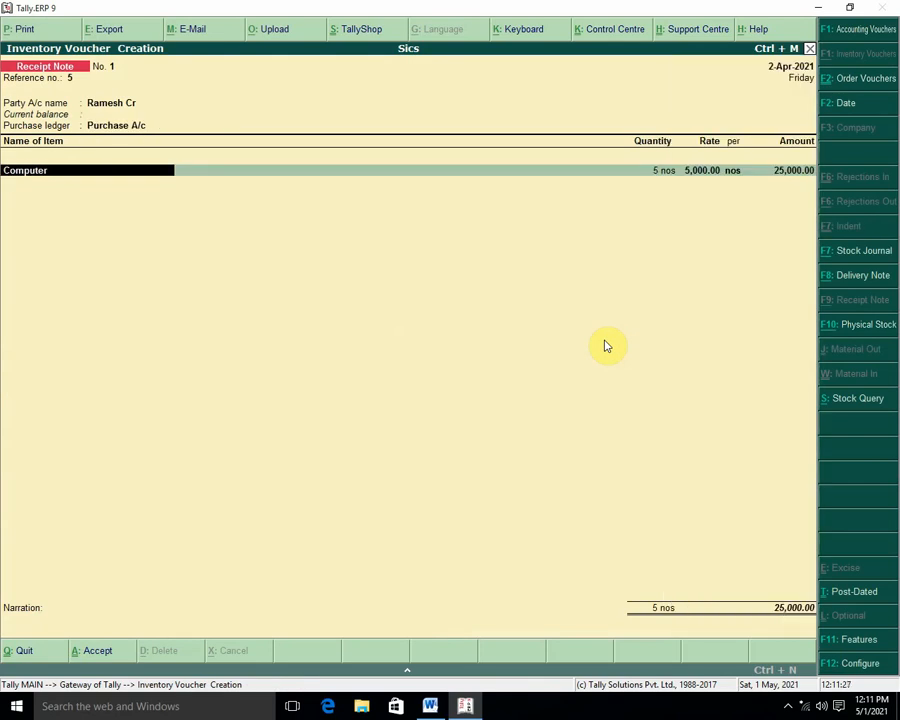
Assign the new tracking number P-10 to the Computer item in the receipt note.
{"action": "key", "text": "Return"}
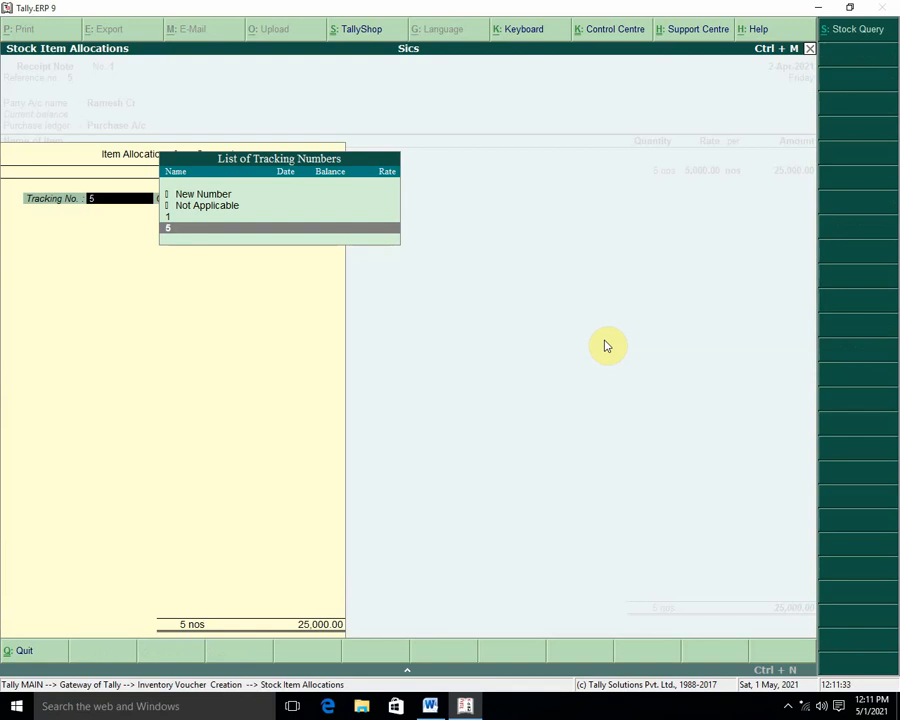
{"action": "left_click", "coordinate": [193, 194]}
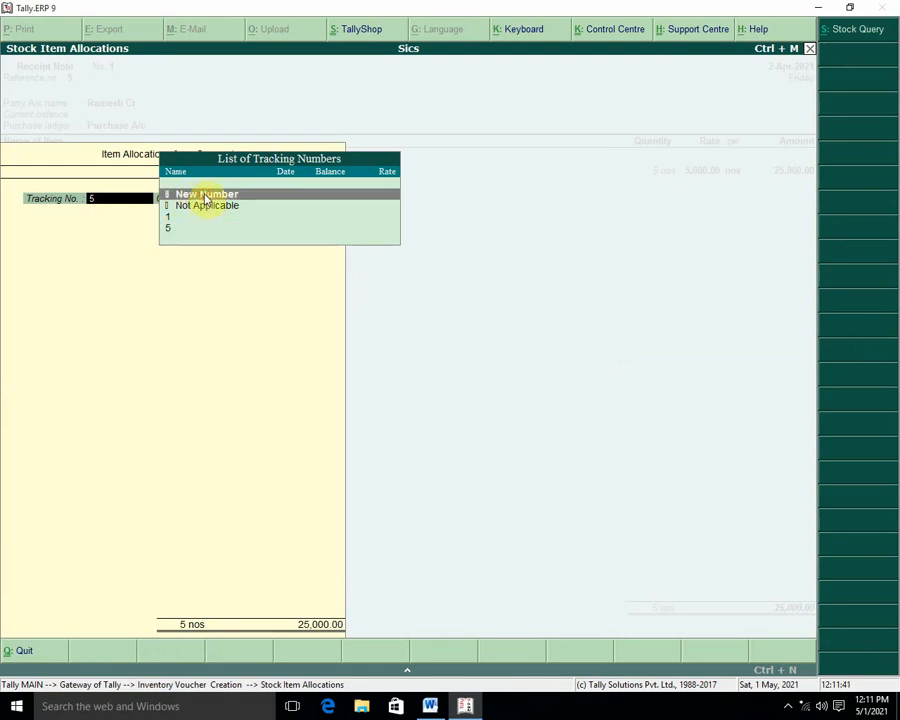
{"action": "left_click", "coordinate": [204, 195]}
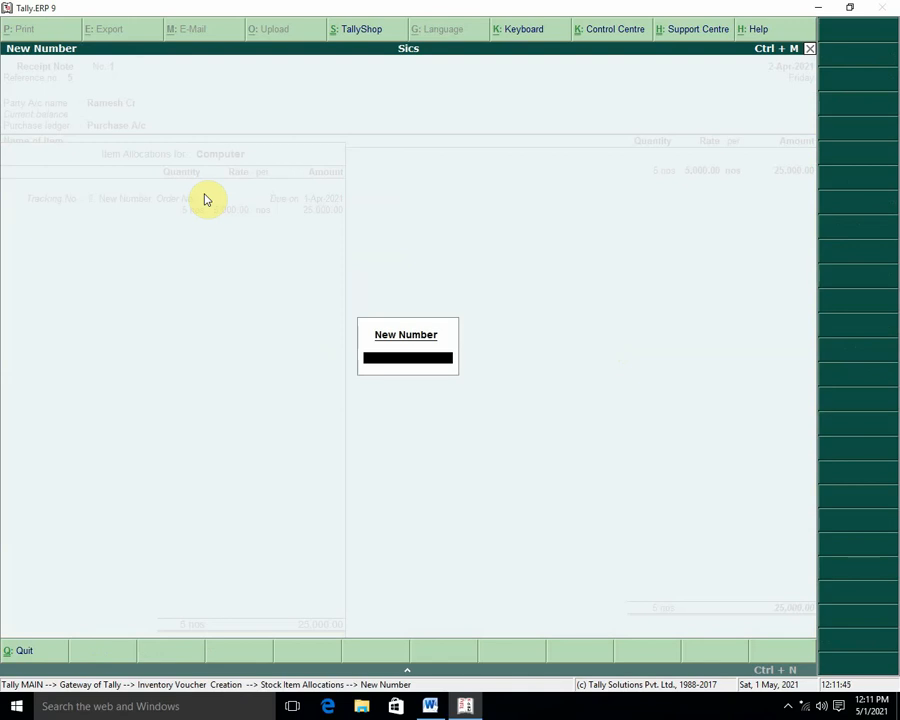
{"action": "type", "text": "P"}
{"action": "type", "text": "OR"}
{"action": "key", "text": "BackSpace"}
{"action": "key", "text": "BackSpace"}
{"action": "type", "text": "-10"}
{"action": "key", "text": "Return"}
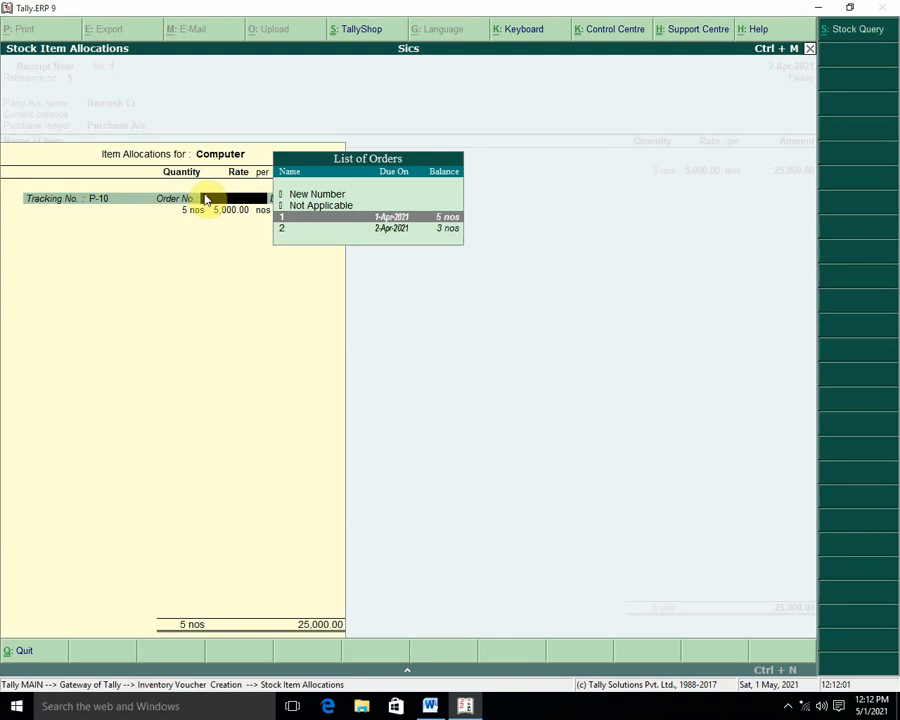
Allocate the Computer item to the order due 1-Apr-2021, accepting 5 nos at 5,000.00 each.
{"action": "key", "text": "Return"}
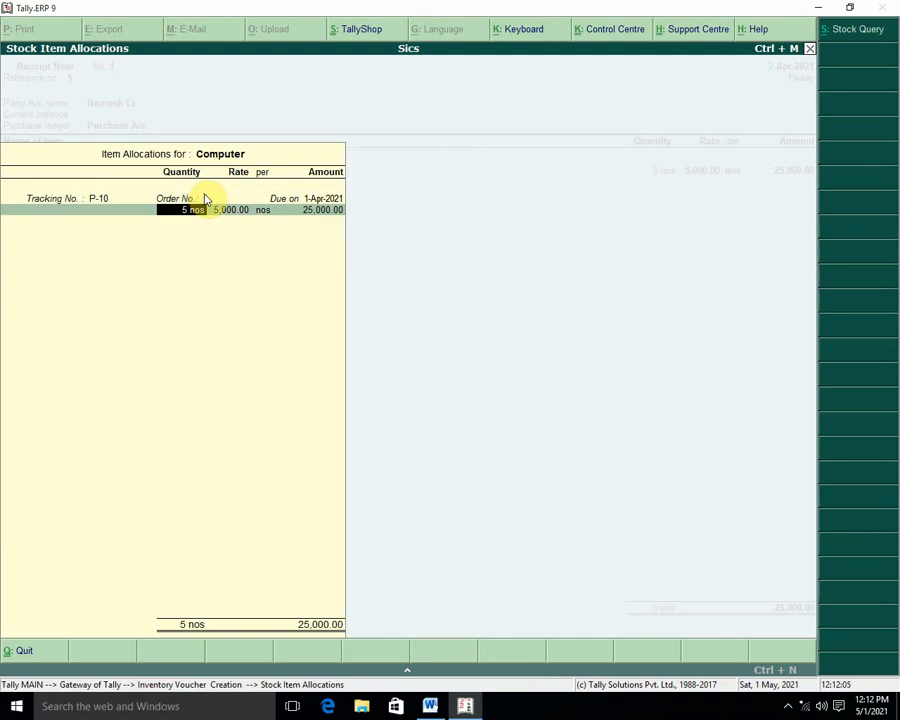
{"action": "key", "text": "Return"}
{"action": "key", "text": "Return"}
{"action": "key", "text": "Return"}
{"action": "key", "text": "Return"}
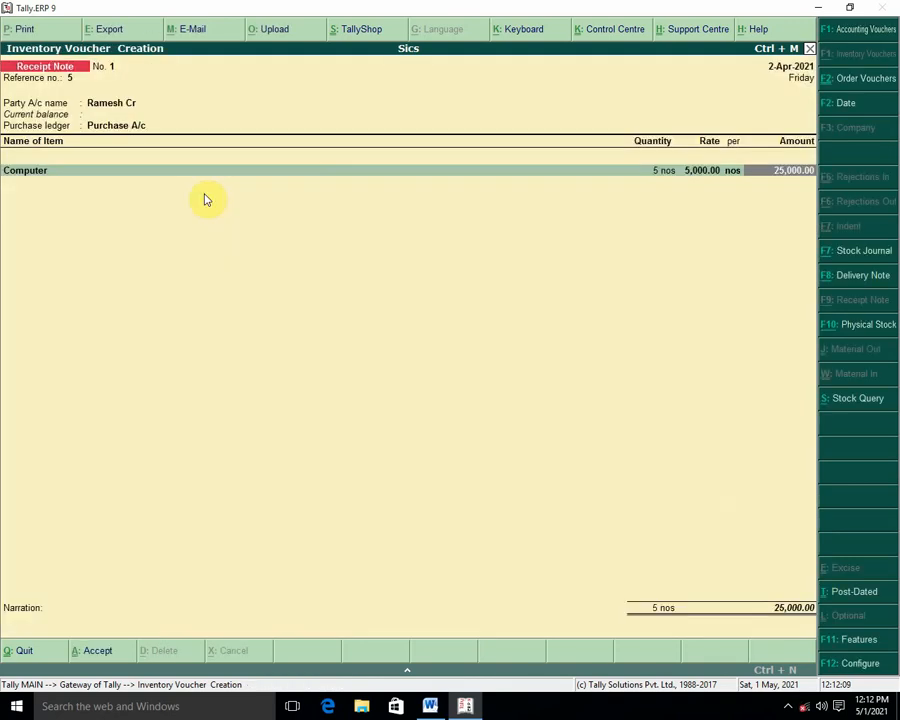
End the item list, save the receipt note without a narration and leave inventory voucher creation.
{"action": "key", "text": "Return"}
{"action": "key", "text": "Return"}
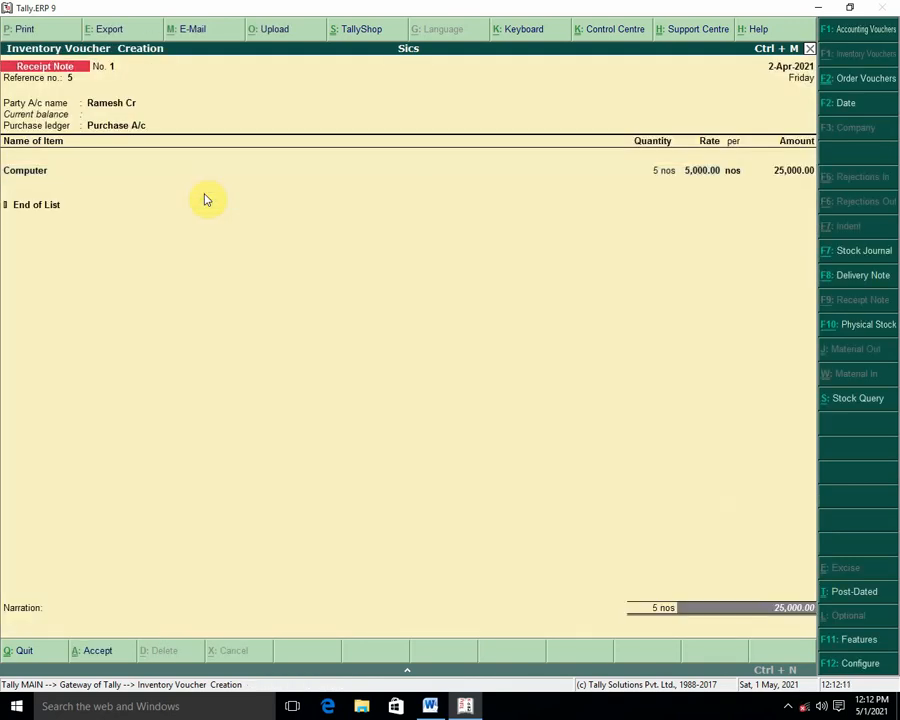
{"action": "key", "text": "Return"}
{"action": "key", "text": "Return"}
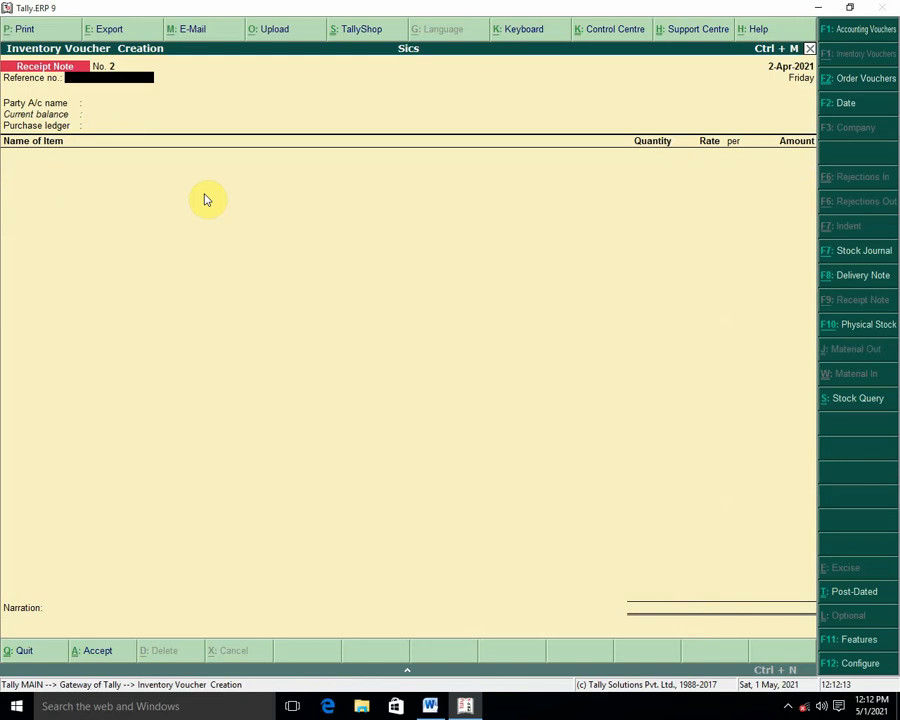
{"action": "key", "text": "Escape"}
{"action": "key", "text": "Return"}
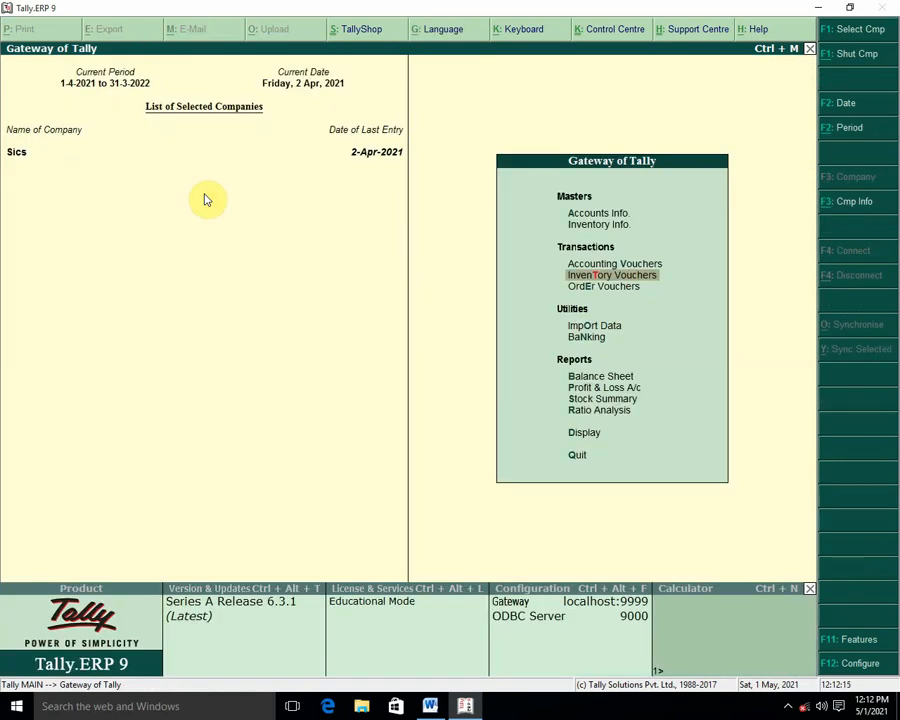
Open the Balance Sheet and drill down through Current Liabilities and Sundry Creditors to the pending purchase bills.
{"action": "key", "text": "Down"}
{"action": "key", "text": "Down"}
{"action": "key", "text": "Down"}
{"action": "key", "text": "Down"}
{"action": "key", "text": "Down"}
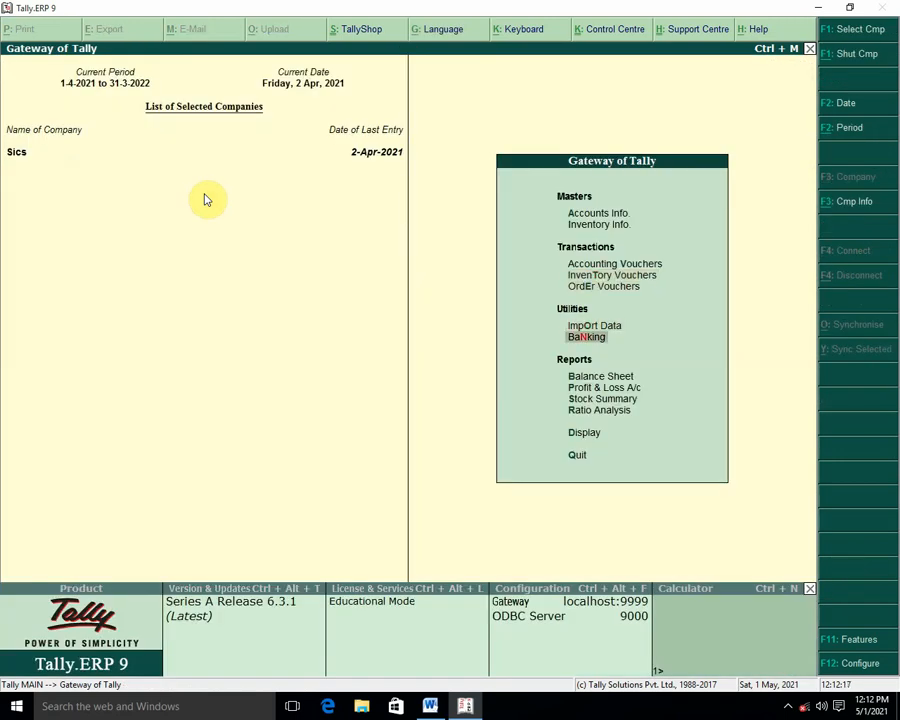
{"action": "key", "text": "Up"}
{"action": "key", "text": "Return"}
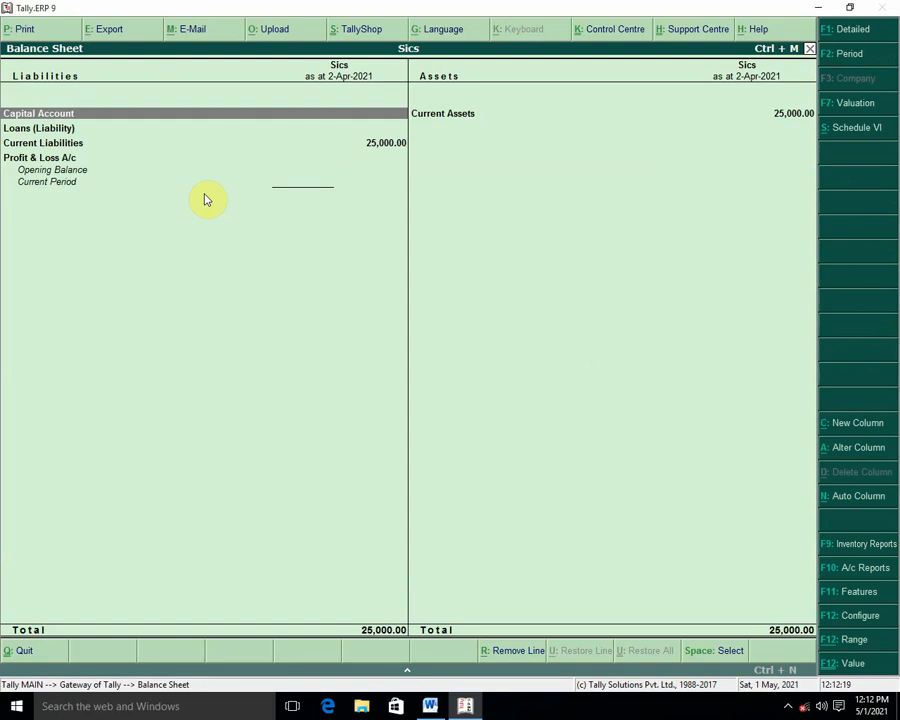
{"action": "key", "text": "Down"}
{"action": "key", "text": "Down"}
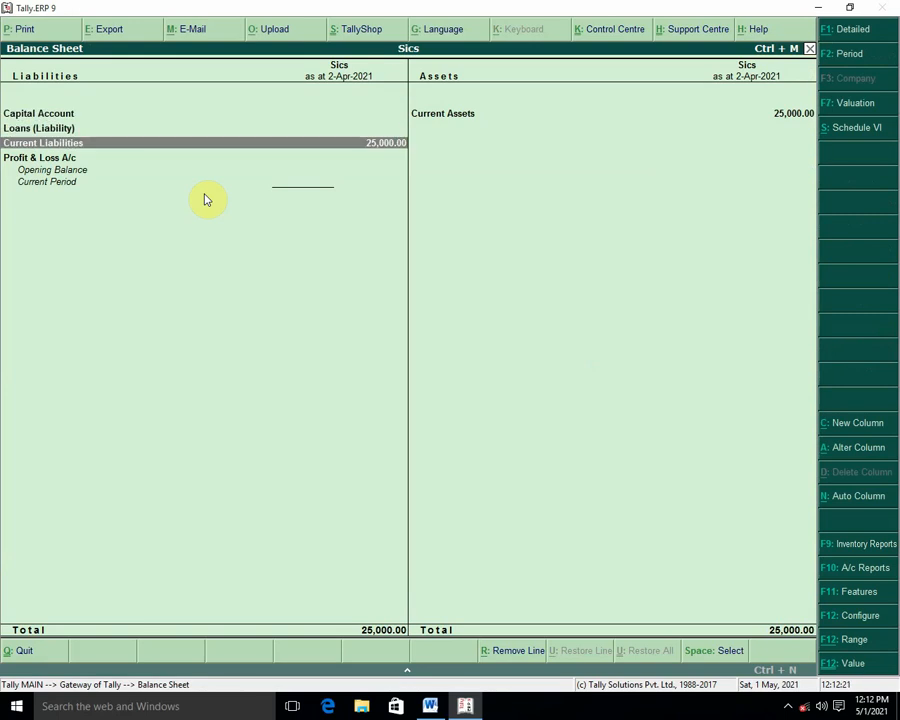
{"action": "key", "text": "Return"}
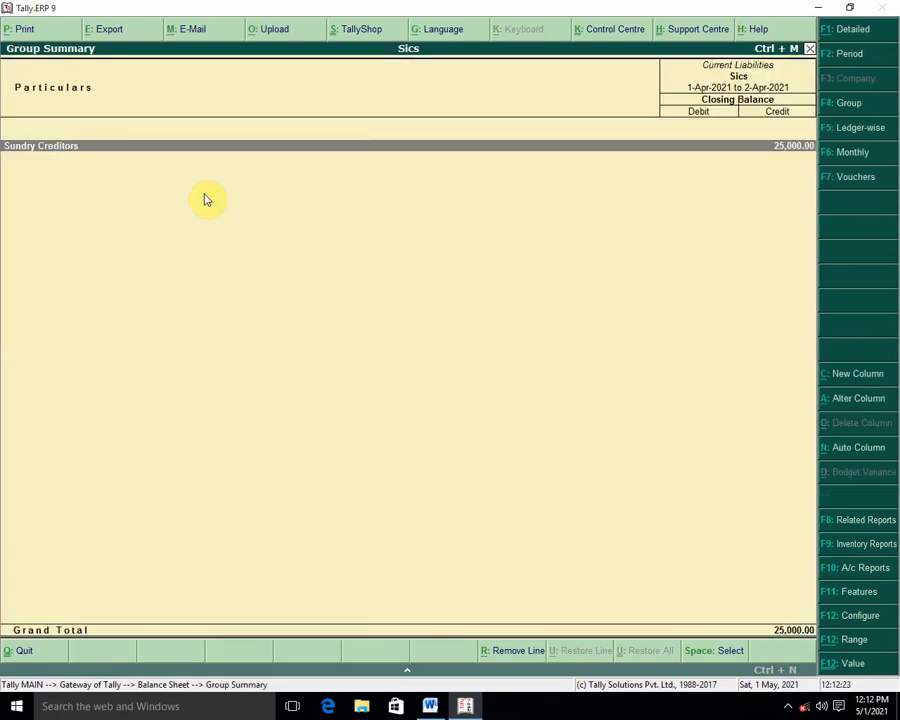
{"action": "key", "text": "Return"}
{"action": "key", "text": "Return"}
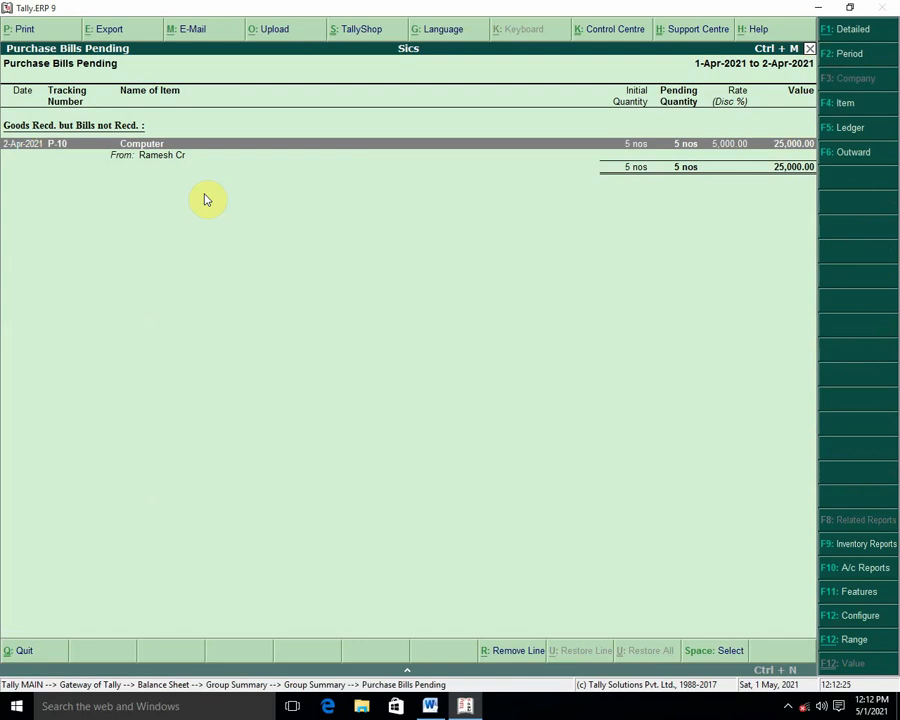
Examine the Closing Stock under Current Assets down to the stock summary, and return to the Balance Sheet.
{"action": "key", "text": "Escape"}
{"action": "key", "text": "Escape"}
{"action": "key", "text": "Escape"}
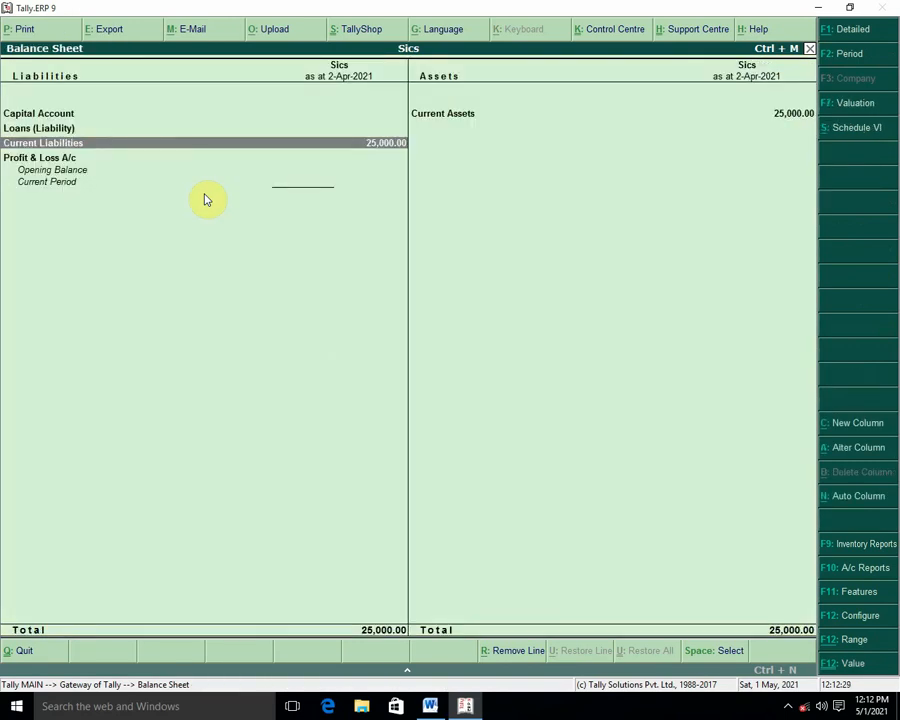
{"action": "key", "text": "Up"}
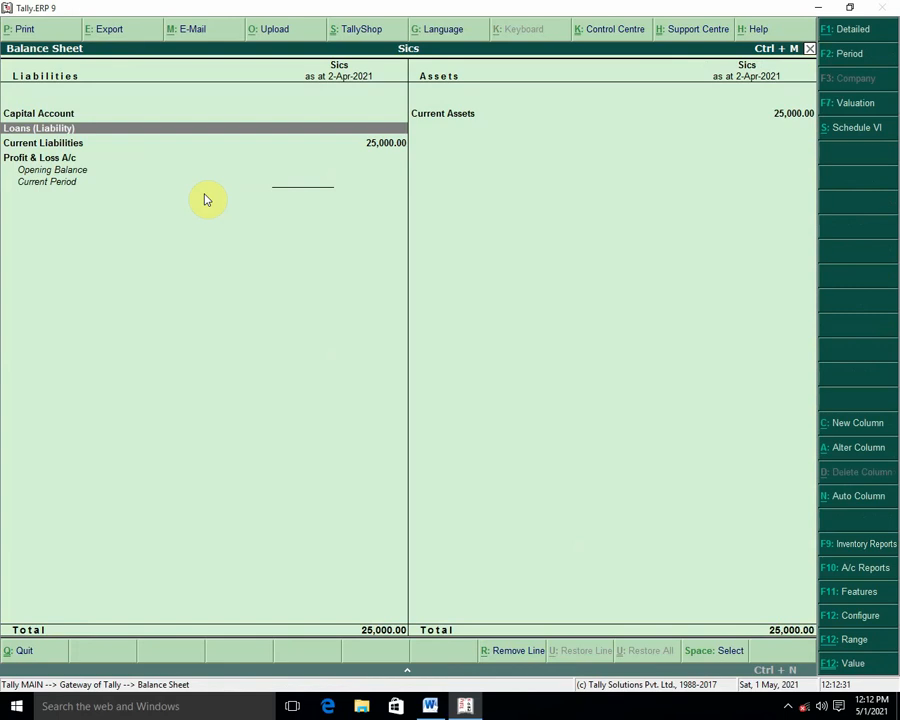
{"action": "key", "text": "Right"}
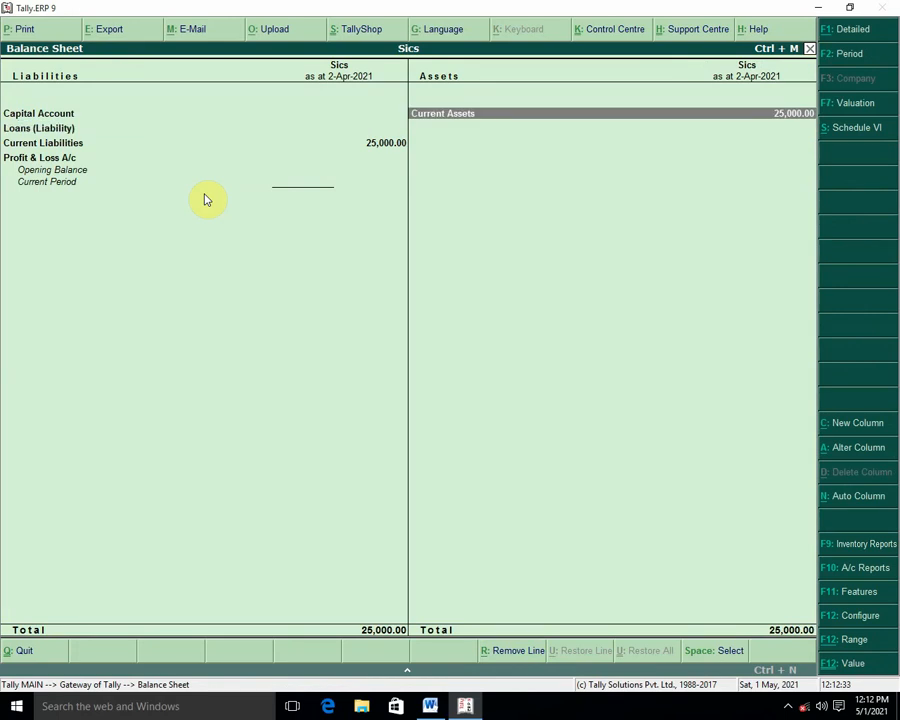
{"action": "key", "text": "Return"}
{"action": "key", "text": "Return"}
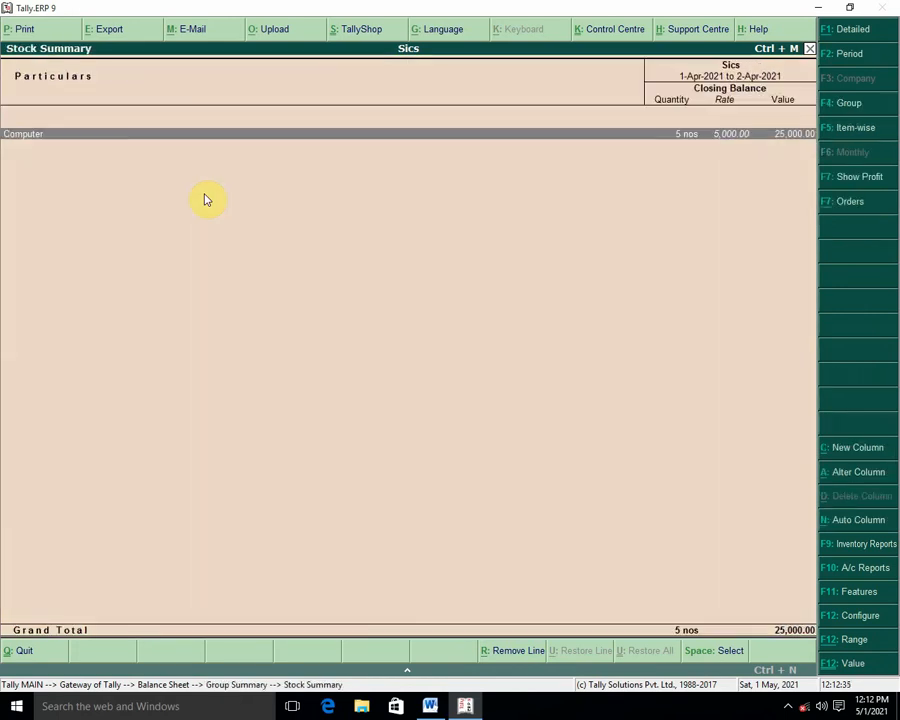
{"action": "key", "text": "Escape"}
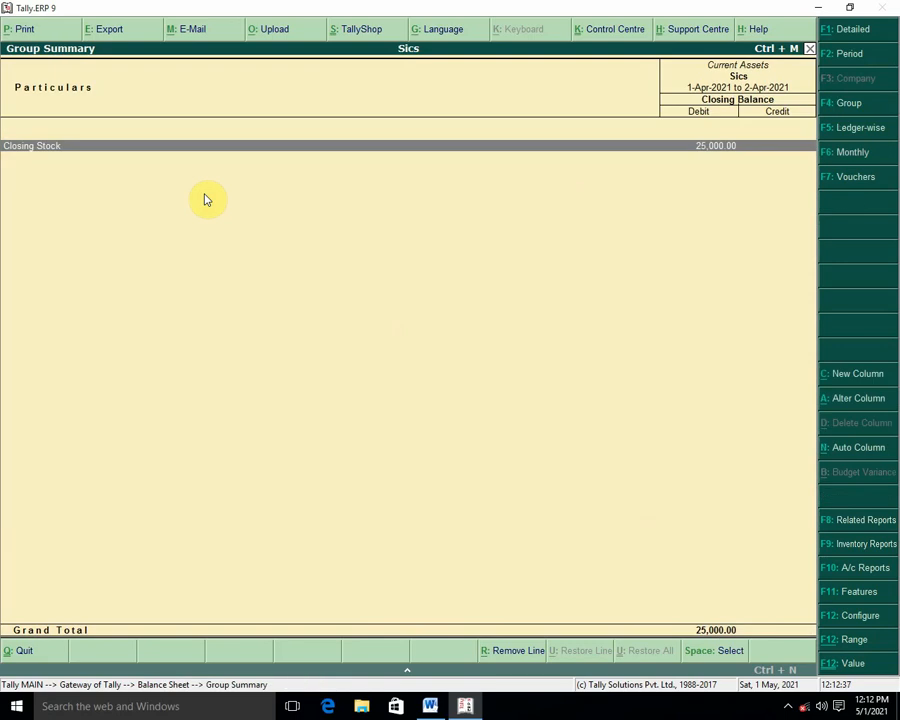
{"action": "key", "text": "Escape"}
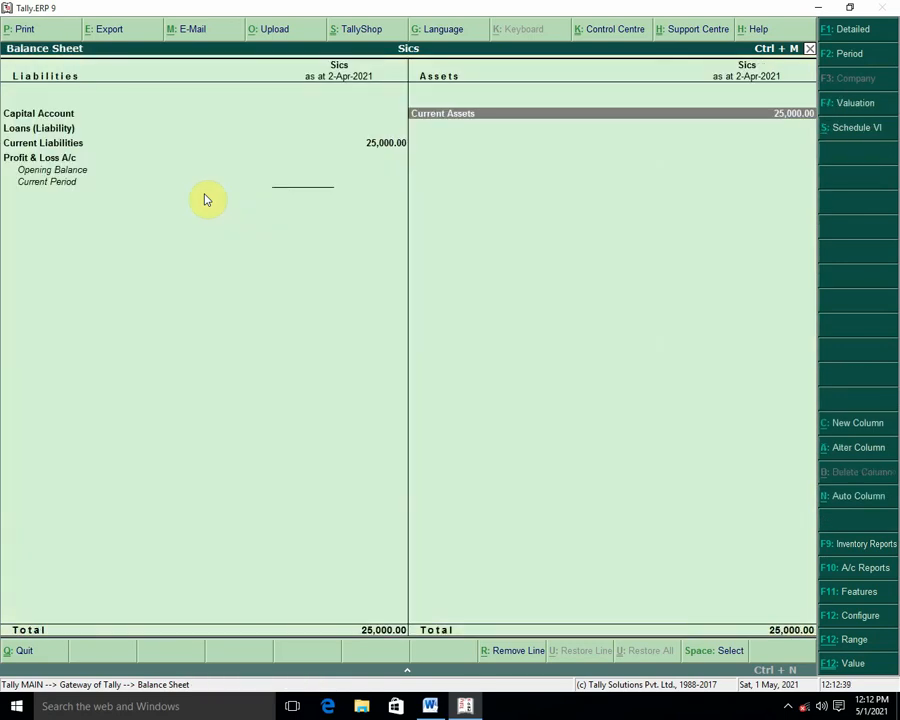
Review Purchase Bills to Come under Sundry Creditors again, and compare it with the purchase order scenarios in the Word notes.
{"action": "key", "text": "Left"}
{"action": "key", "text": "Down"}
{"action": "key", "text": "Down"}
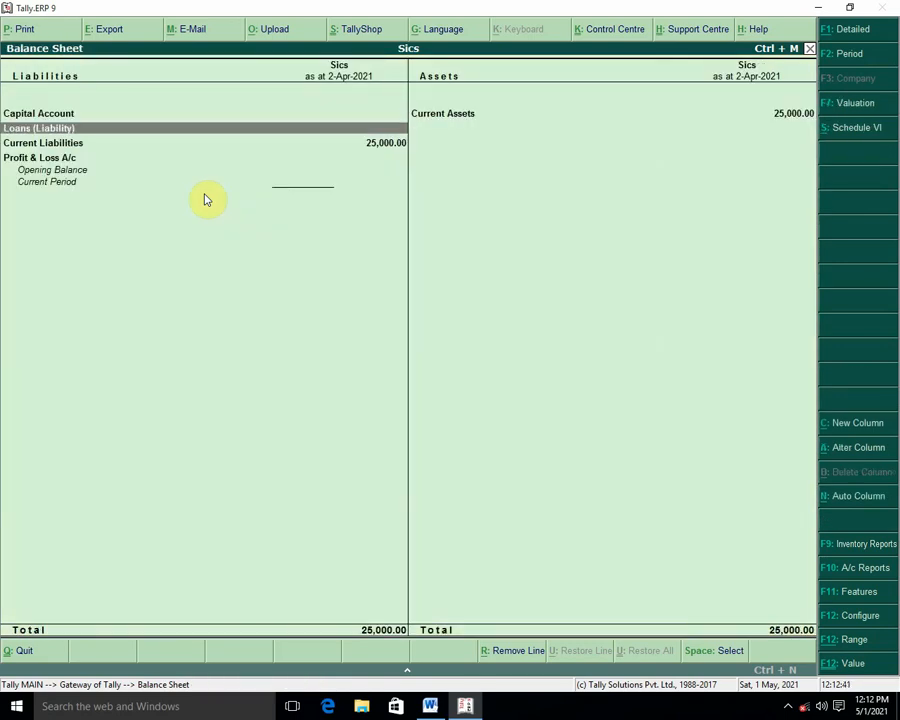
{"action": "double_click", "coordinate": [204, 200]}
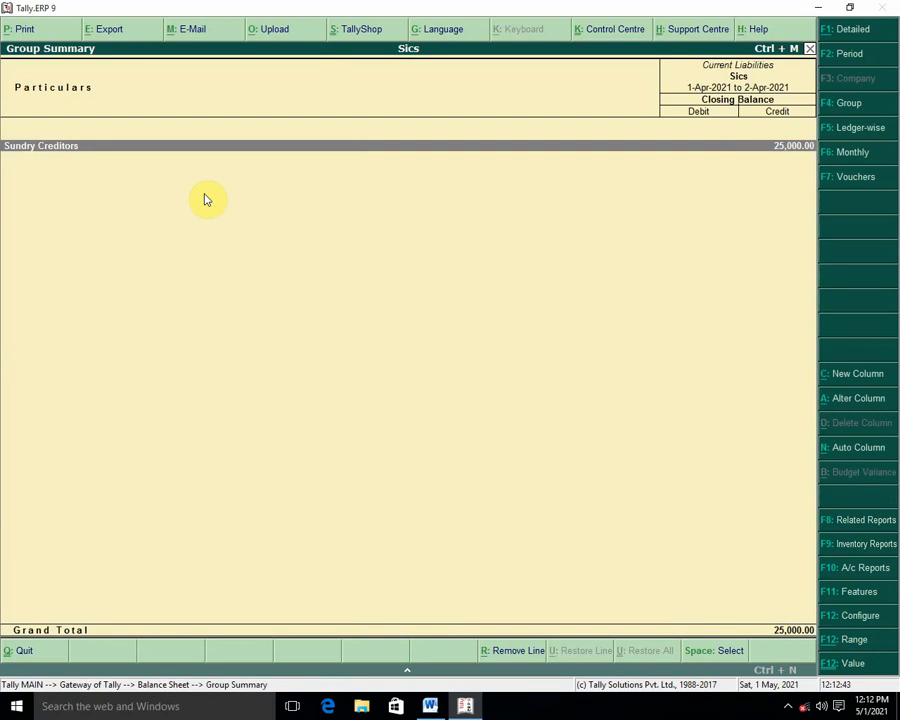
{"action": "key", "text": "Return"}
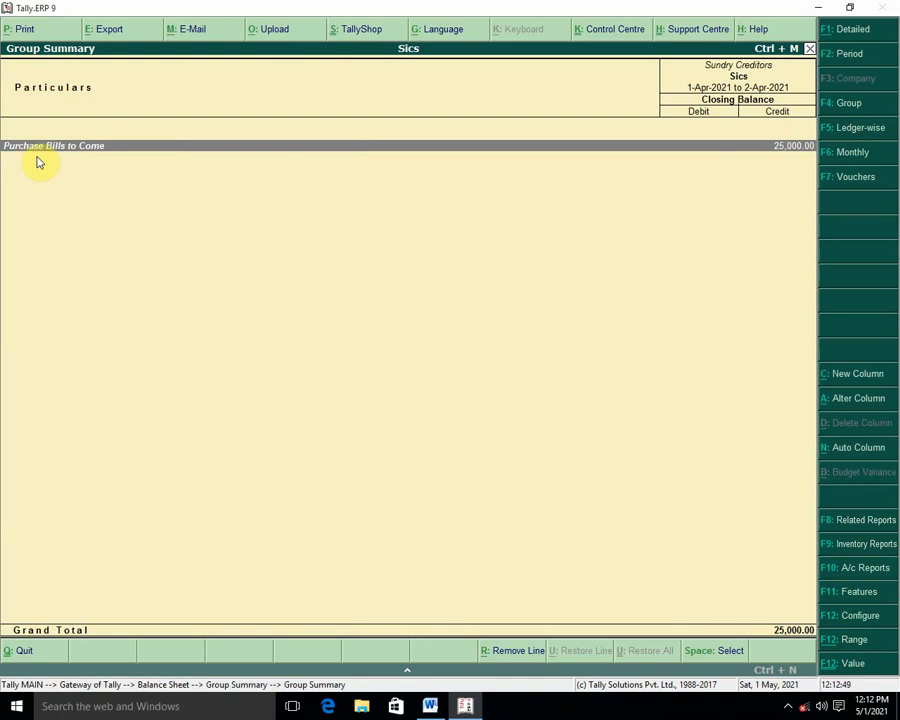
{"action": "key", "text": "Return"}
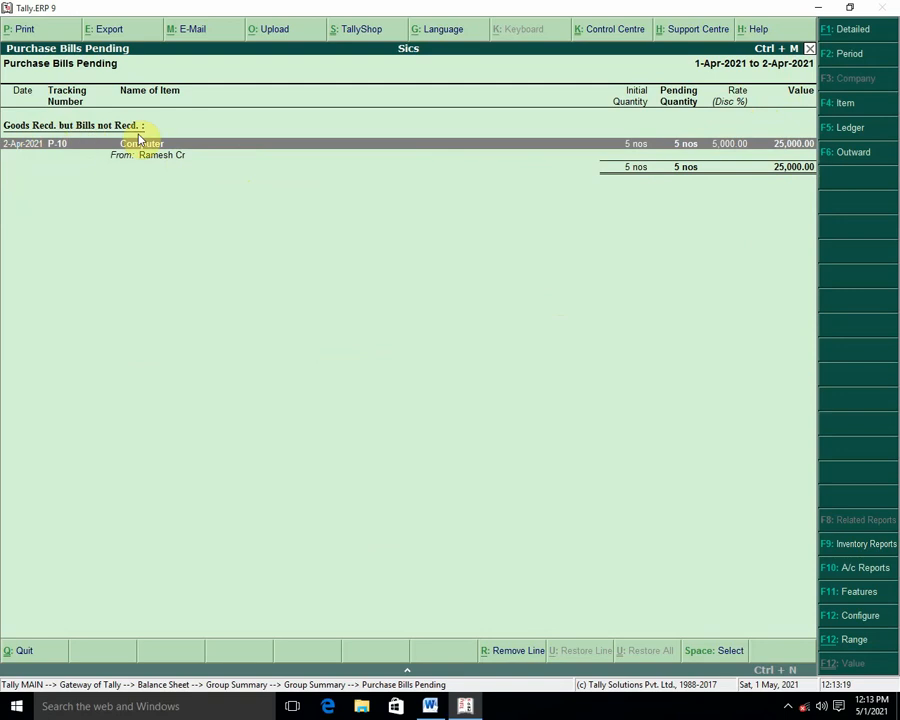
{"action": "left_click", "coordinate": [430, 704]}
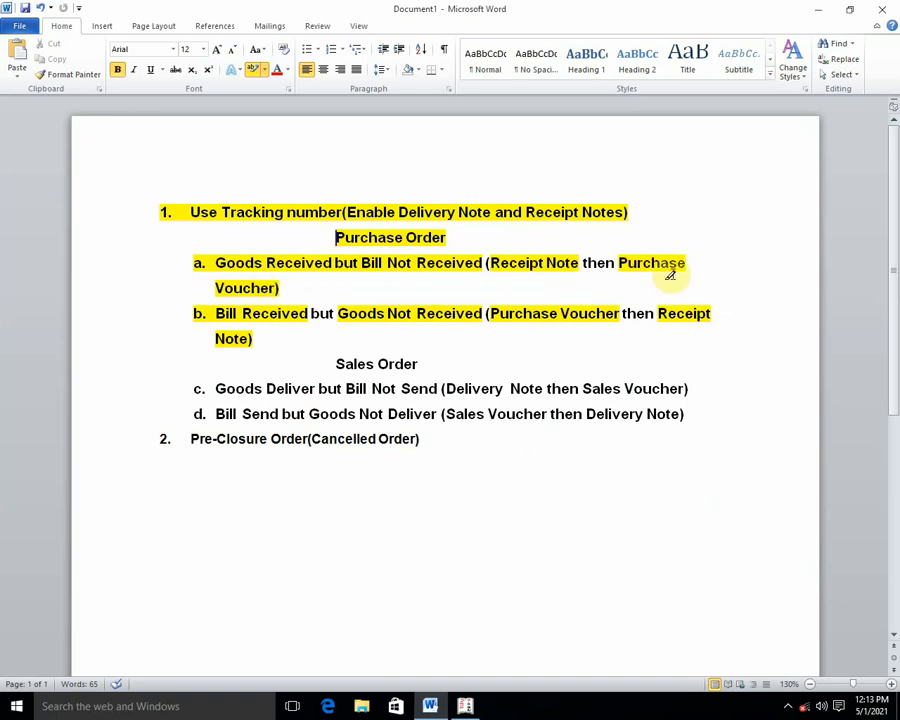
{"action": "left_click", "coordinate": [816, 10]}
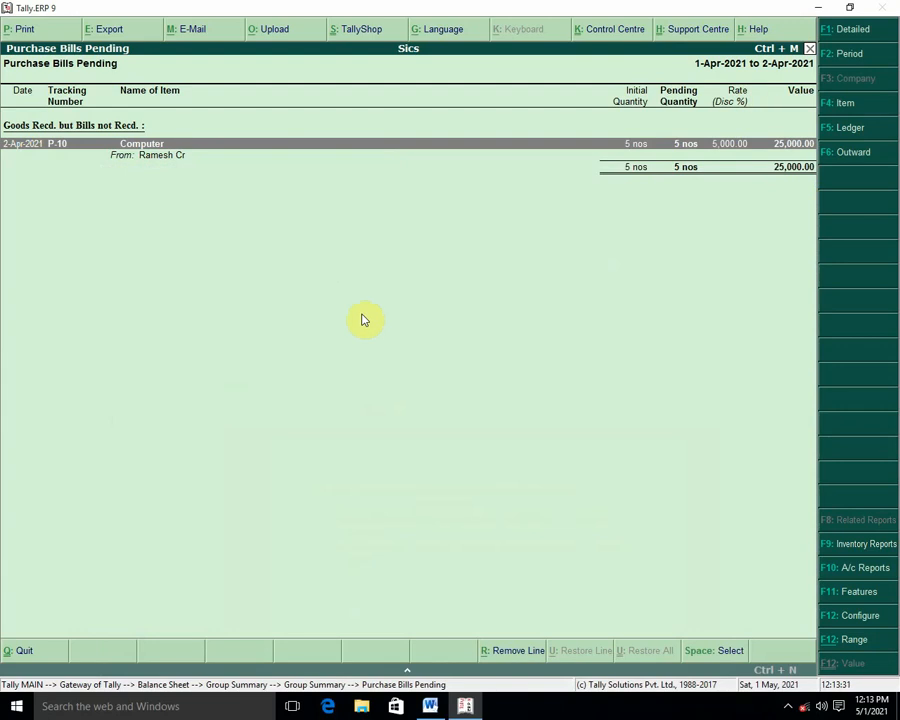
Leave the Balance Sheet, check the supplier ledger's current balance in a payment voucher from Cash, and discard the voucher.
{"action": "key", "text": "Escape"}
{"action": "key", "text": "Escape"}
{"action": "key", "text": "Escape"}
{"action": "key", "text": "Escape"}
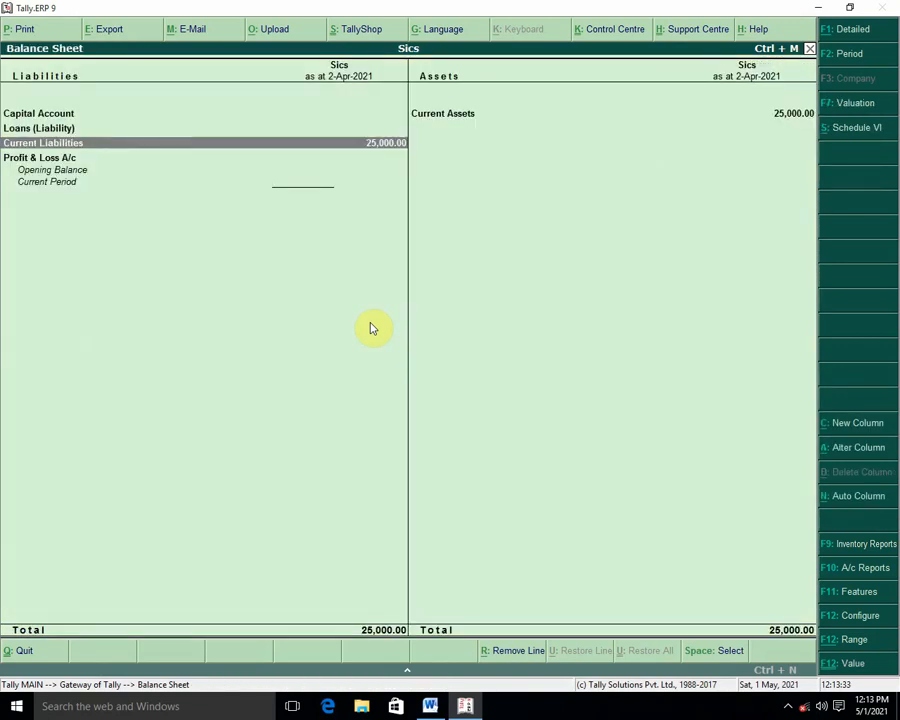
{"action": "key", "text": "Up"}
{"action": "key", "text": "Up"}
{"action": "key", "text": "Up"}
{"action": "key", "text": "Up"}
{"action": "key", "text": "Up"}
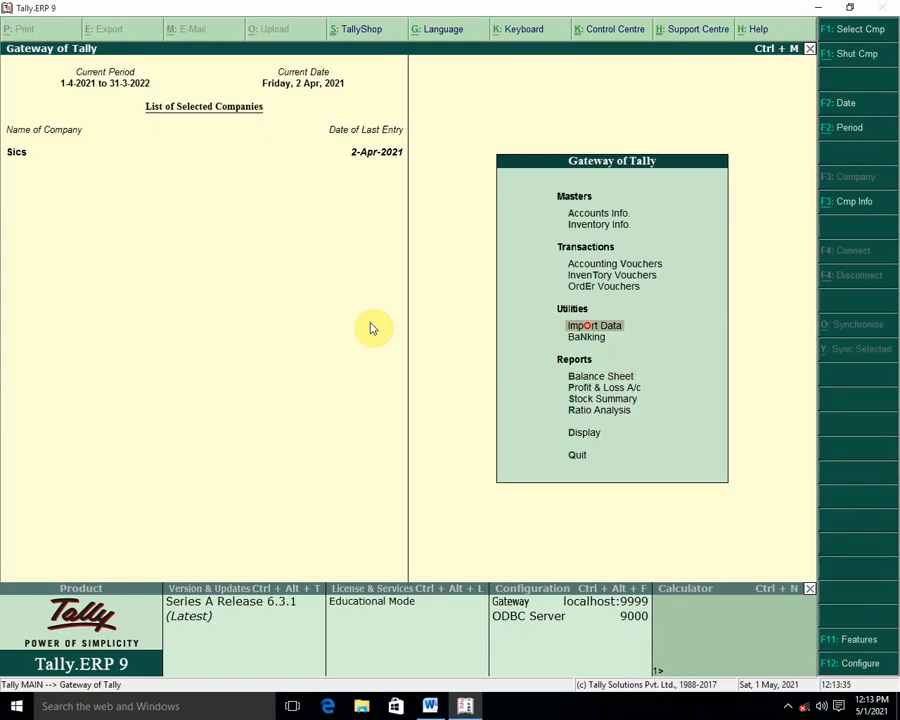
{"action": "key", "text": "Return"}
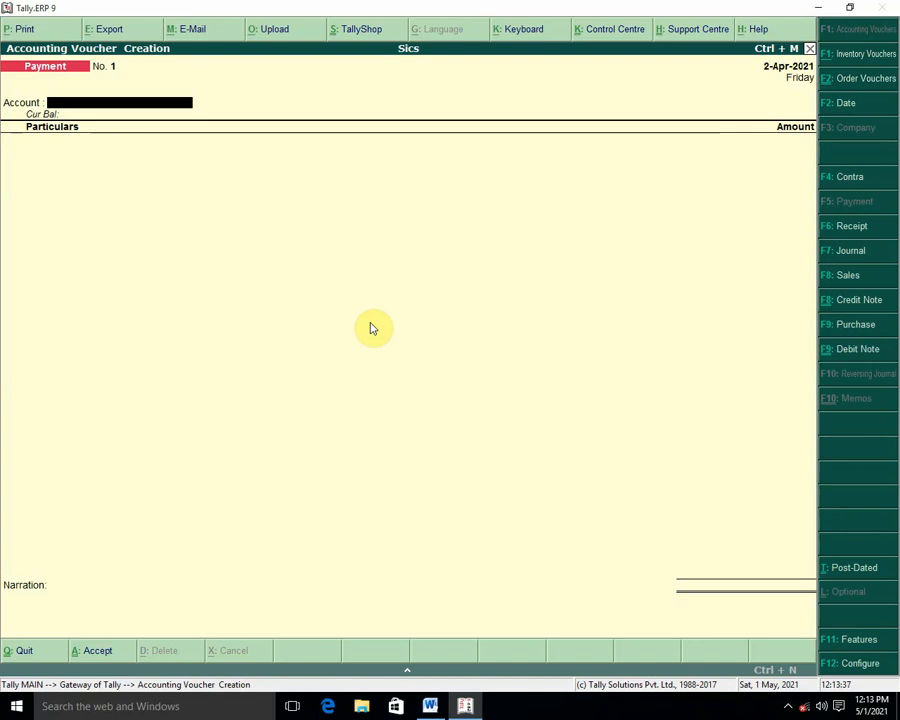
{"action": "key", "text": "Return"}
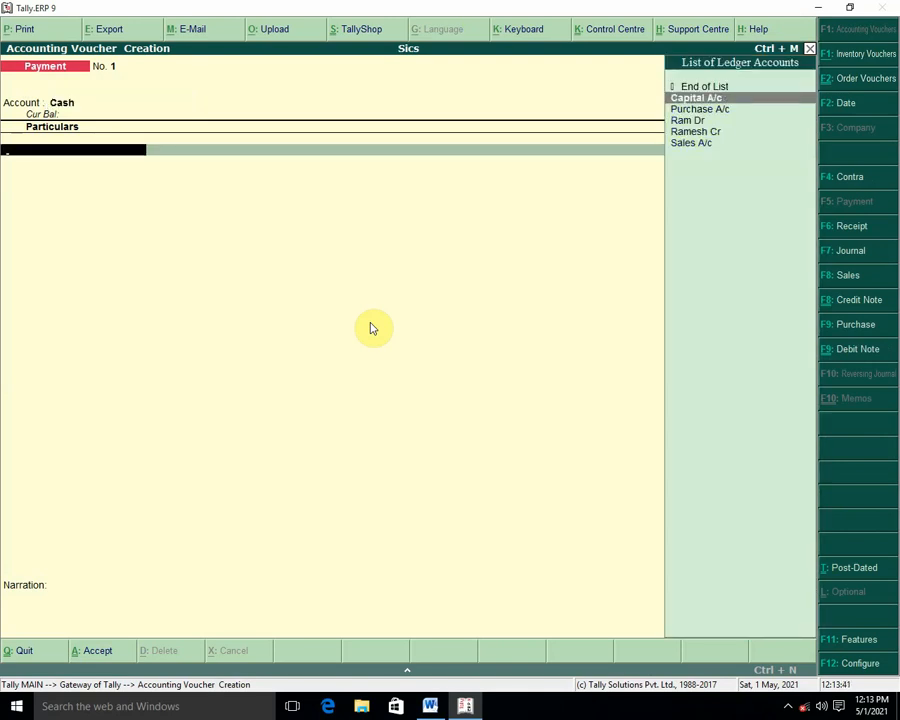
{"action": "key", "text": "Down"}
{"action": "key", "text": "Down"}
{"action": "key", "text": "Down"}
{"action": "key", "text": "Return"}
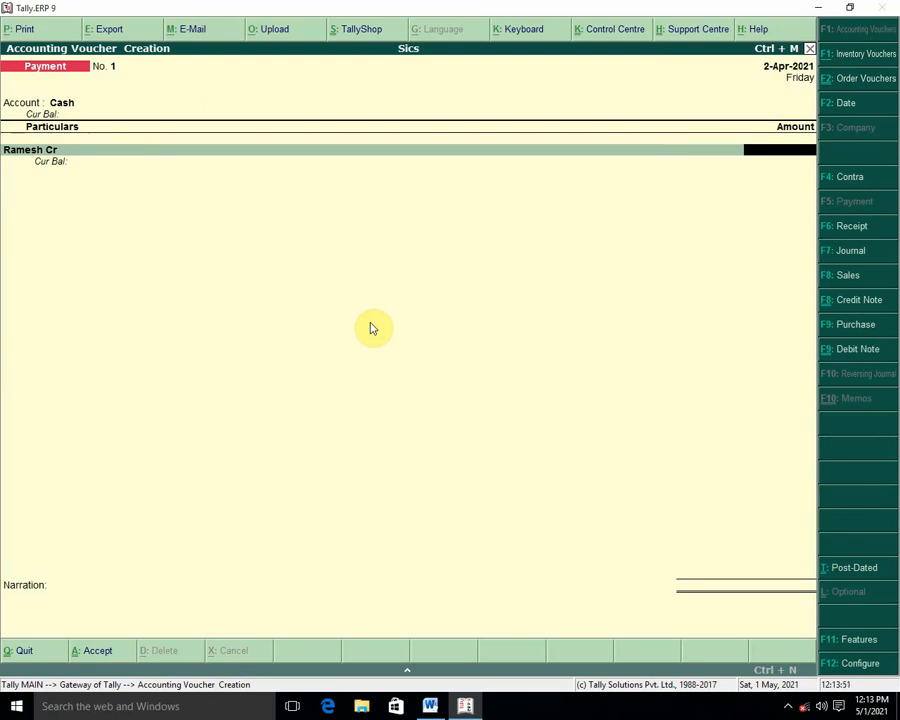
{"action": "key", "text": "Escape"}
{"action": "key", "text": "y"}
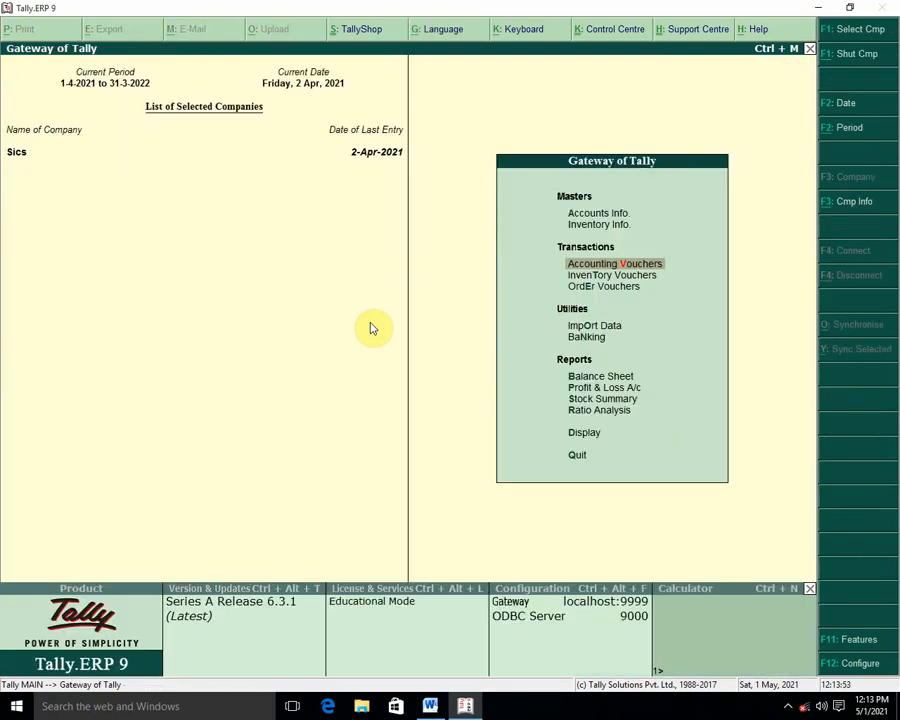
Glance at the Balance Sheet, examine the supplier's ledger vouchers in the account books, and return to the Gateway of Tally.
{"action": "key", "text": "b"}
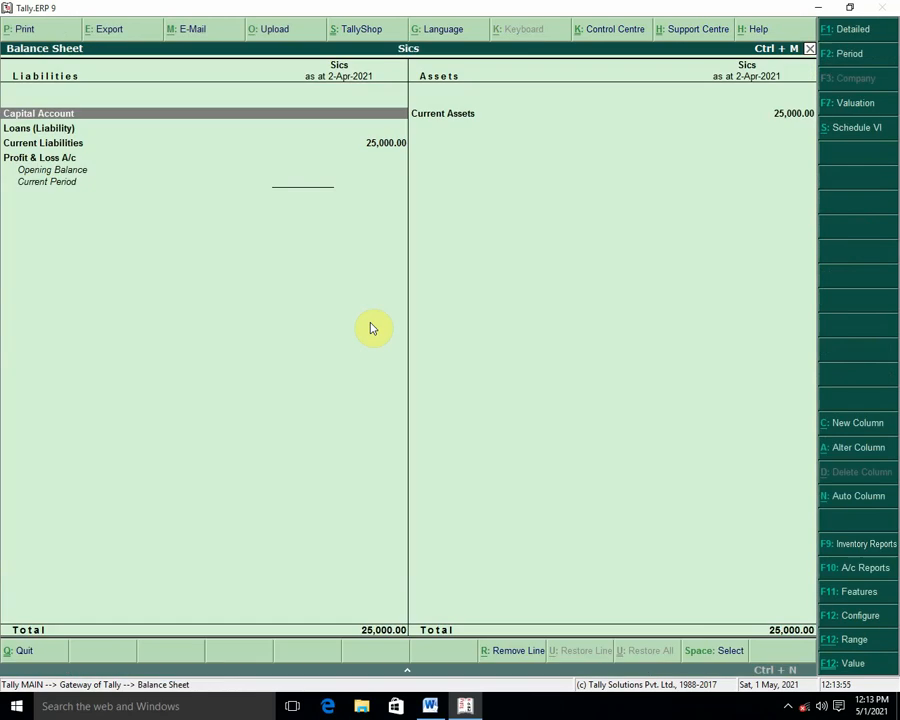
{"action": "key", "text": "Escape"}
{"action": "key", "text": "Down"}
{"action": "key", "text": "d"}
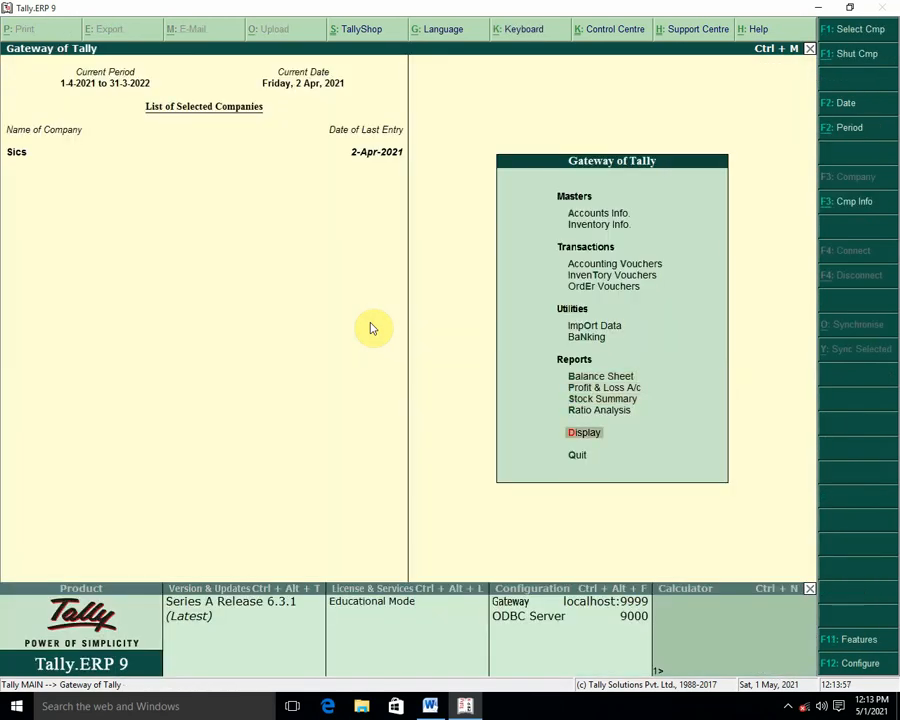
{"action": "key", "text": "a"}
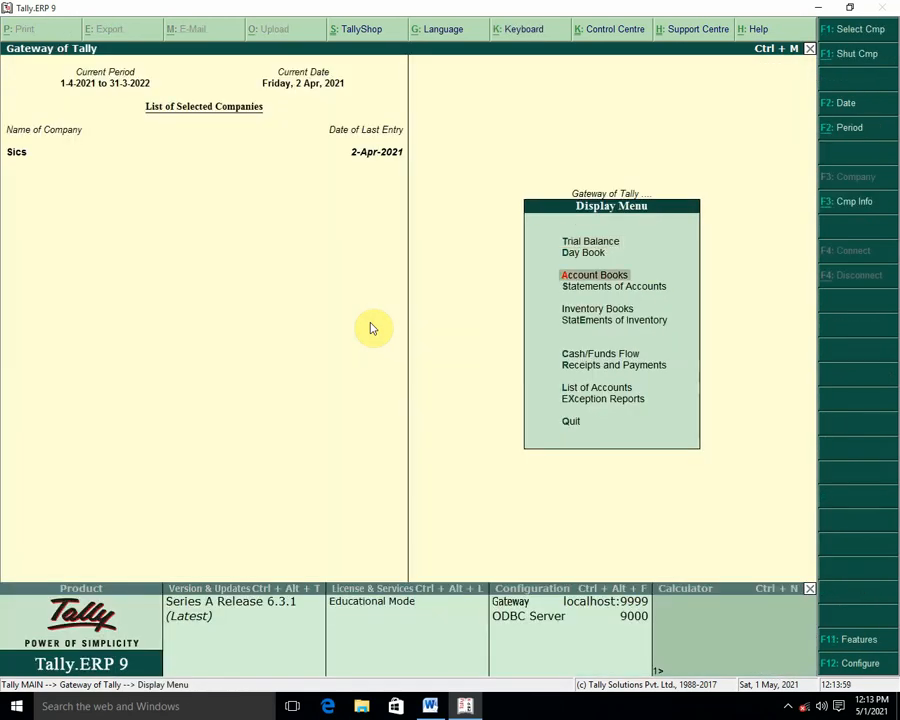
{"action": "key", "text": "l"}
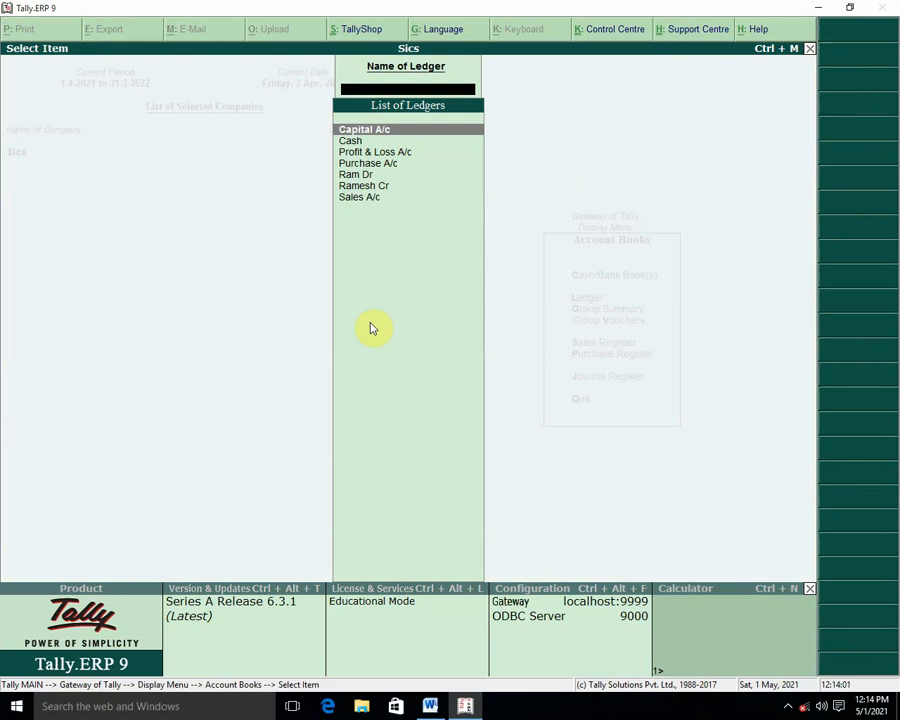
{"action": "key", "text": "Down"}
{"action": "key", "text": "Down"}
{"action": "key", "text": "Down"}
{"action": "key", "text": "Down"}
{"action": "key", "text": "Down"}
{"action": "key", "text": "Return"}
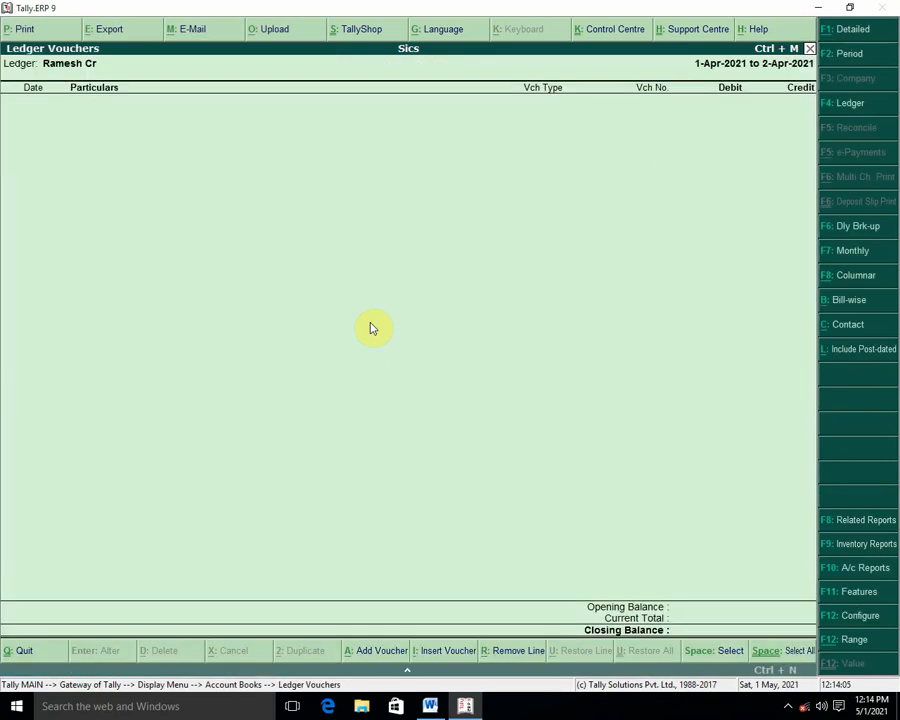
{"action": "key", "text": "Escape"}
{"action": "key", "text": "Escape"}
{"action": "key", "text": "Escape"}
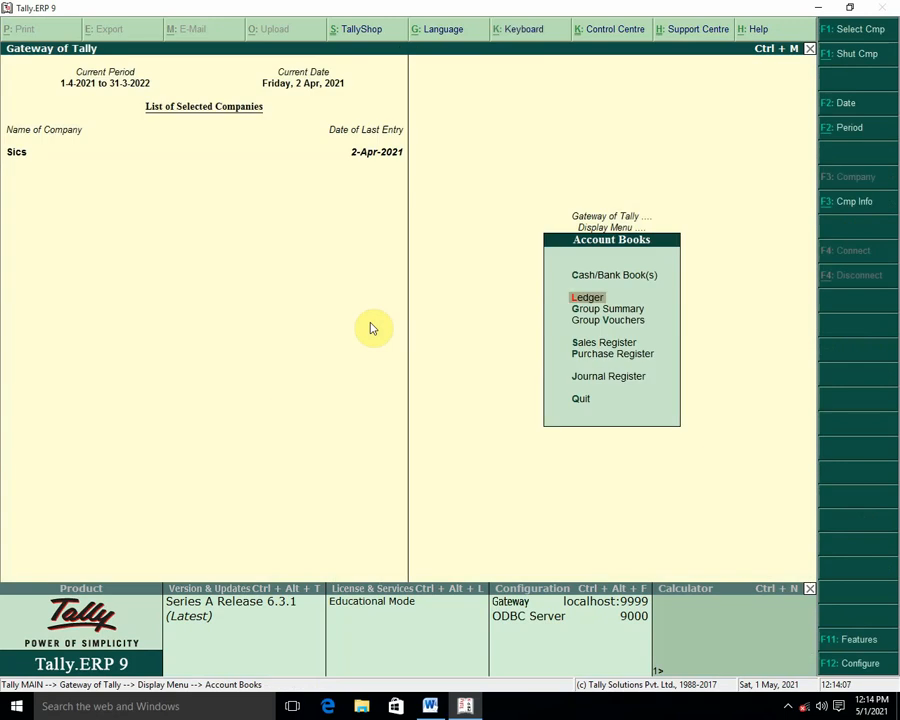
{"action": "key", "text": "Escape"}
{"action": "key", "text": "Escape"}
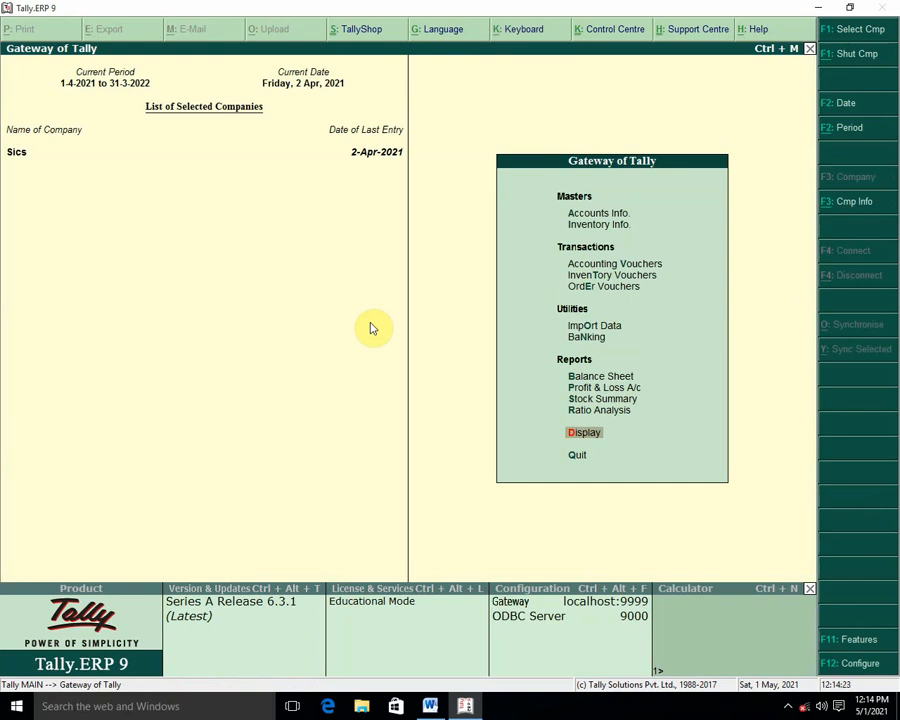
Switch to the Word notes, remove the yellow highlight from the "Purchase Order" heading and turn the highlighter off.
{"action": "key", "text": "Up"}
{"action": "key", "text": "Up"}
{"action": "key", "text": "Up"}
{"action": "key", "text": "Up"}
{"action": "key", "text": "Up"}
{"action": "key", "text": "Up"}
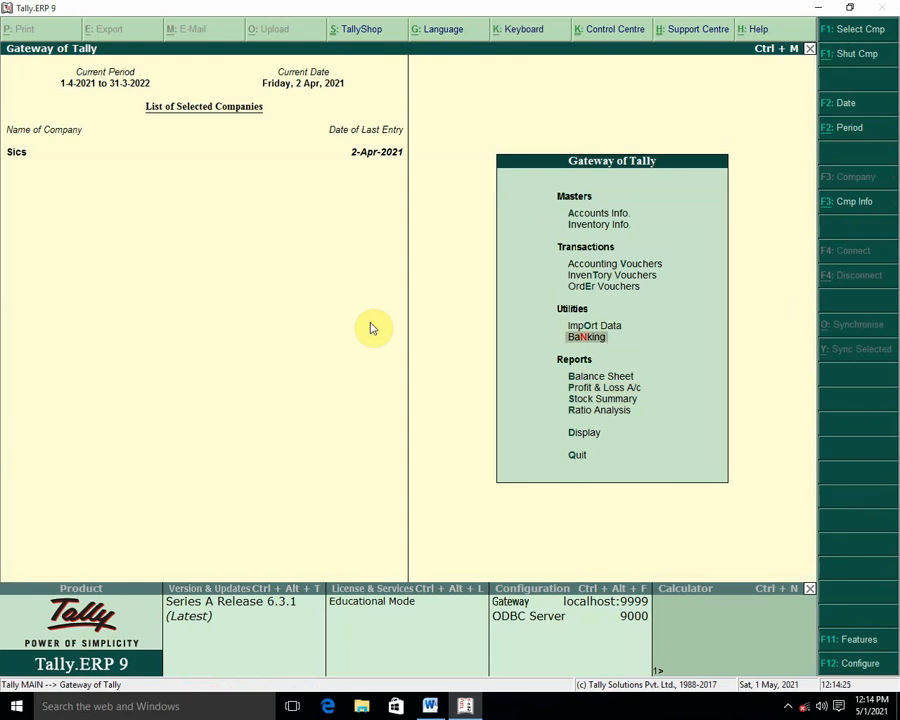
{"action": "left_click", "coordinate": [430, 706]}
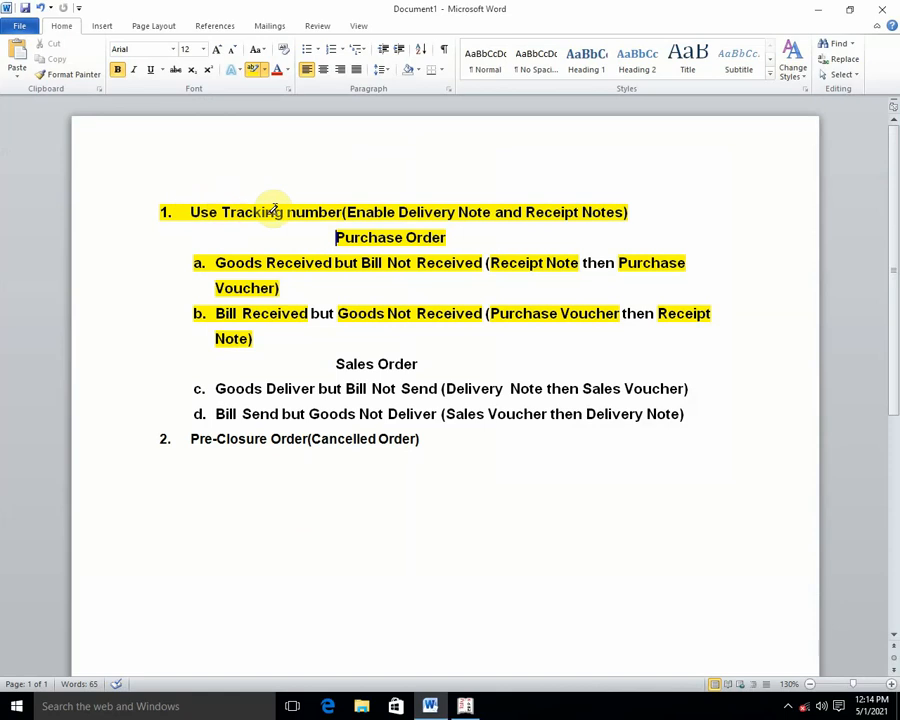
{"action": "left_click", "coordinate": [335, 237]}
{"action": "left_click_drag", "start_coordinate": [375, 234], "coordinate": [457, 236]}
{"action": "mouse_move", "coordinate": [215, 262]}
{"action": "left_mouse_down"}
{"action": "mouse_move", "coordinate": [593, 257]}
{"action": "mouse_move", "coordinate": [579, 258]}
{"action": "left_mouse_up"}
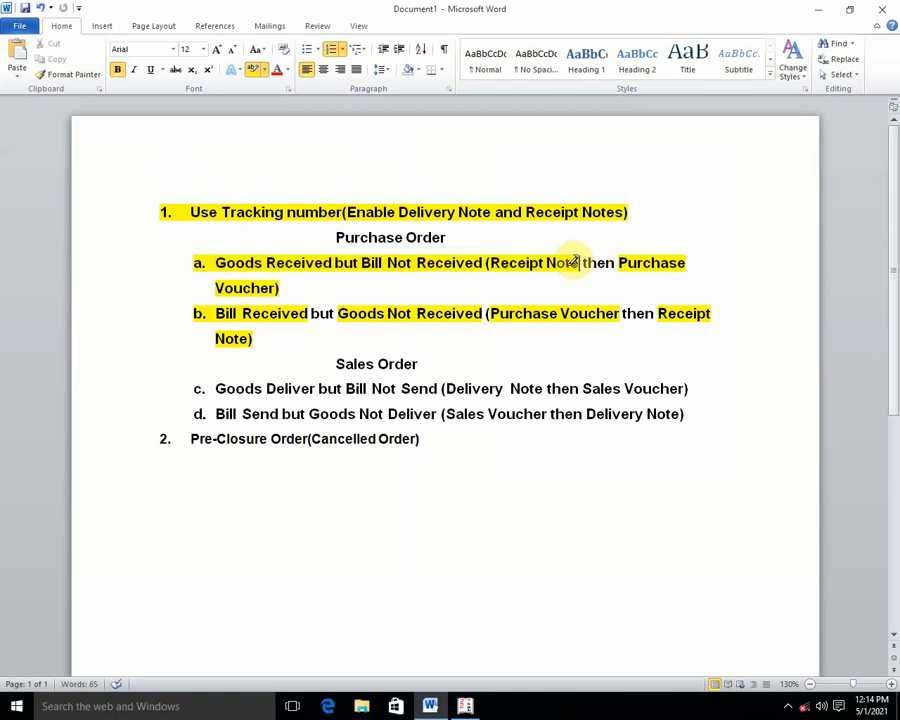
{"action": "left_click", "coordinate": [256, 70]}
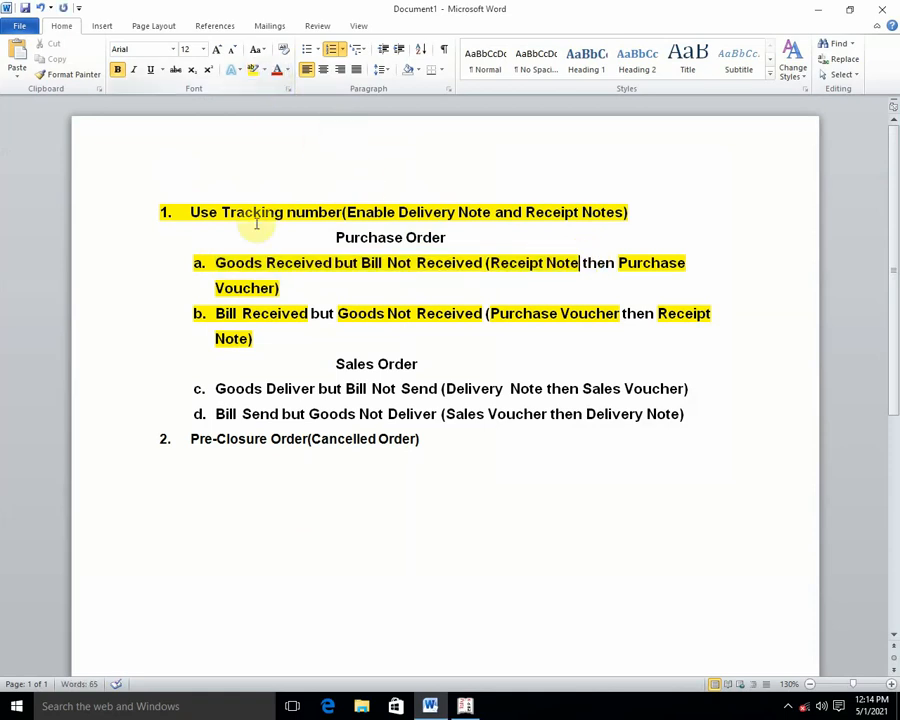
In item a, colour "Goods Received but Bill Not Received (Receipt Note" red and "Purchase Voucher" light blue.
{"action": "left_click_drag", "start_coordinate": [220, 262], "coordinate": [578, 263]}
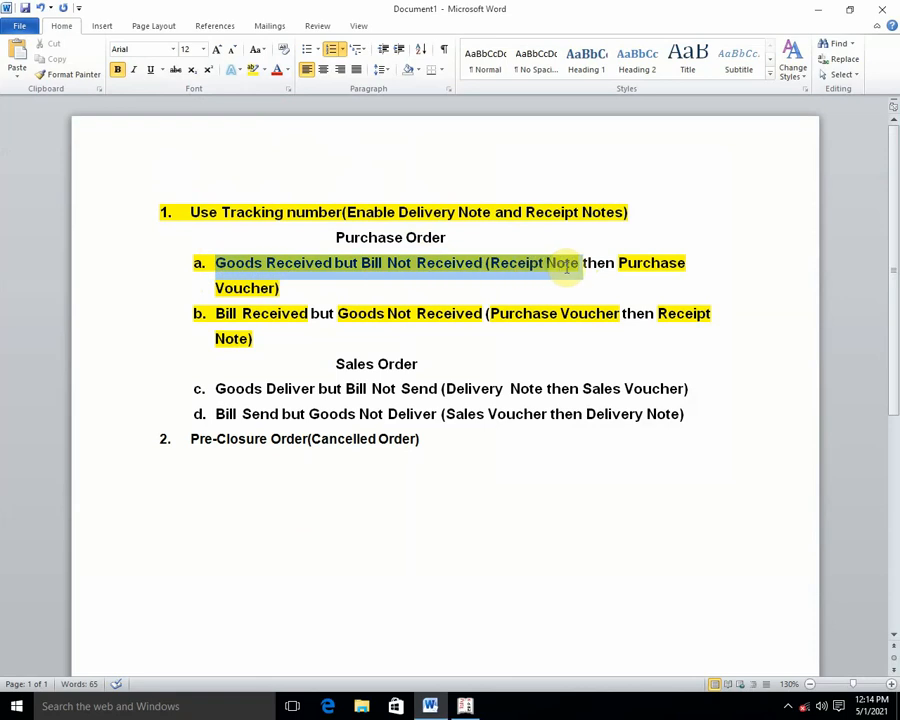
{"action": "left_click", "coordinate": [278, 71]}
{"action": "left_click", "coordinate": [460, 270]}
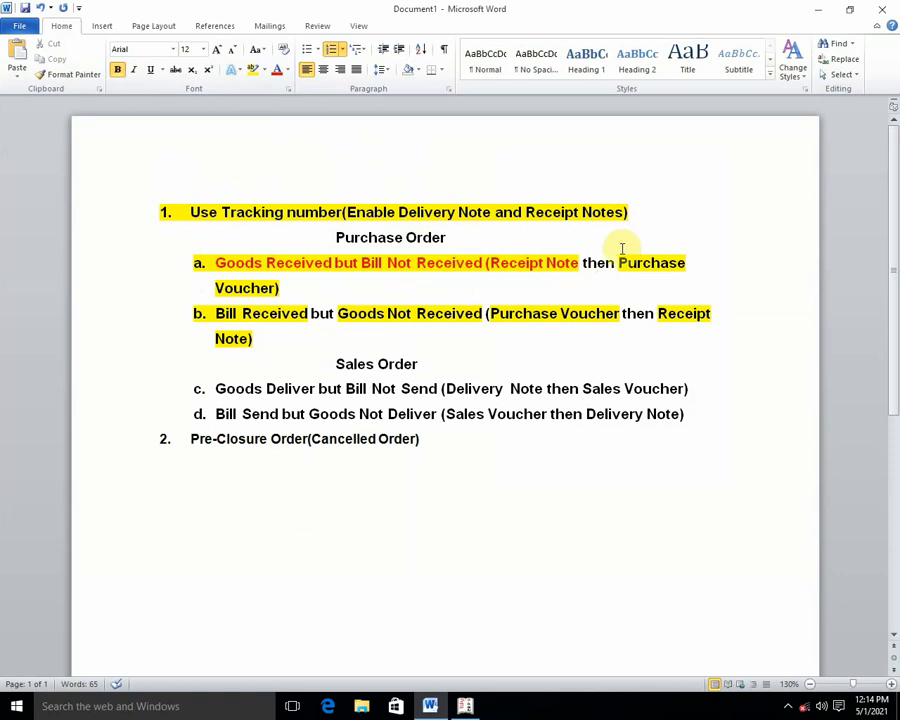
{"action": "left_click_drag", "start_coordinate": [619, 262], "coordinate": [273, 287]}
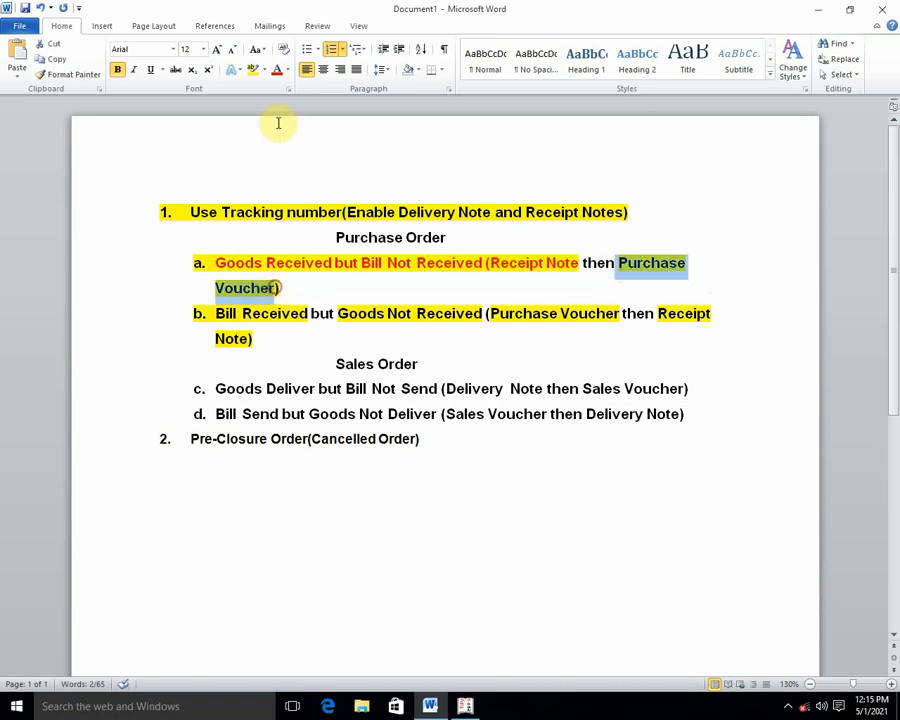
{"action": "left_click", "coordinate": [286, 70]}
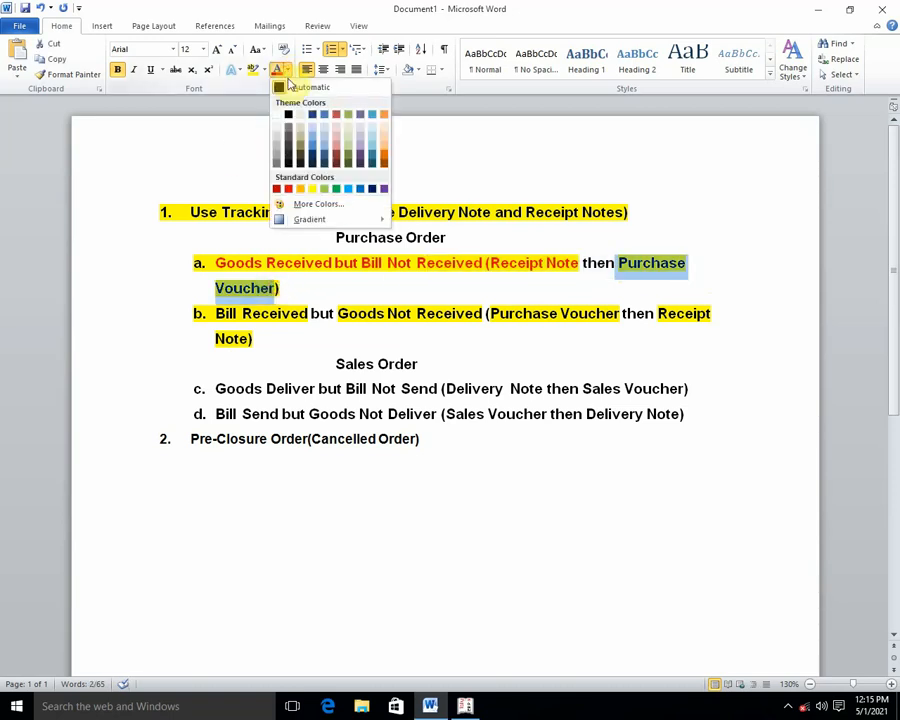
{"action": "left_click", "coordinate": [348, 188]}
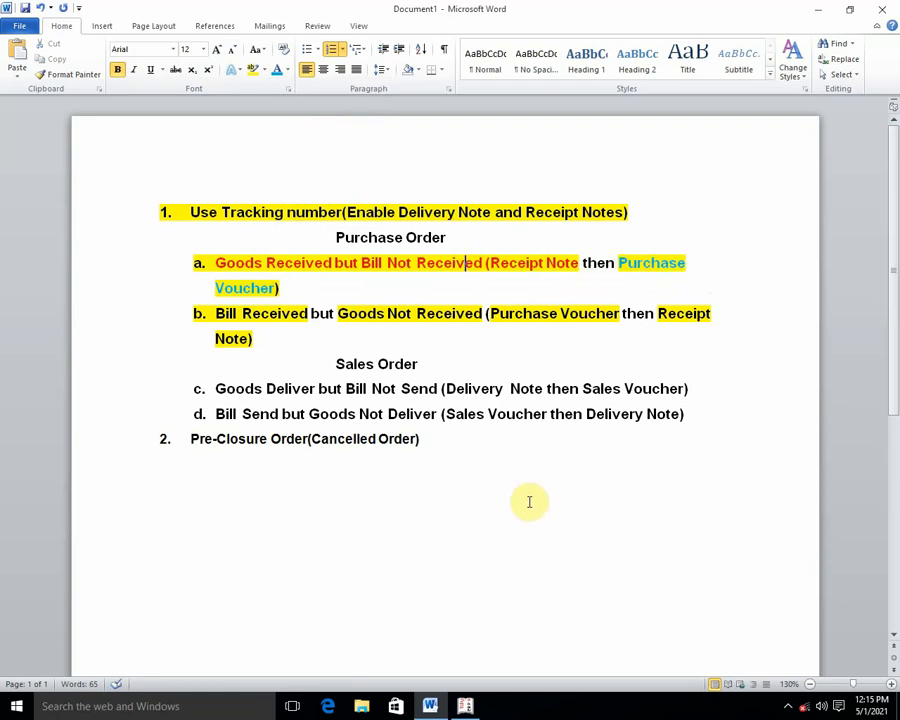
Switch back to Tally.ERP 9 and start a purchase voucher with supplier invoice number 2.
{"action": "left_click", "coordinate": [467, 707]}
{"action": "key", "text": "Up"}
{"action": "key", "text": "Up"}
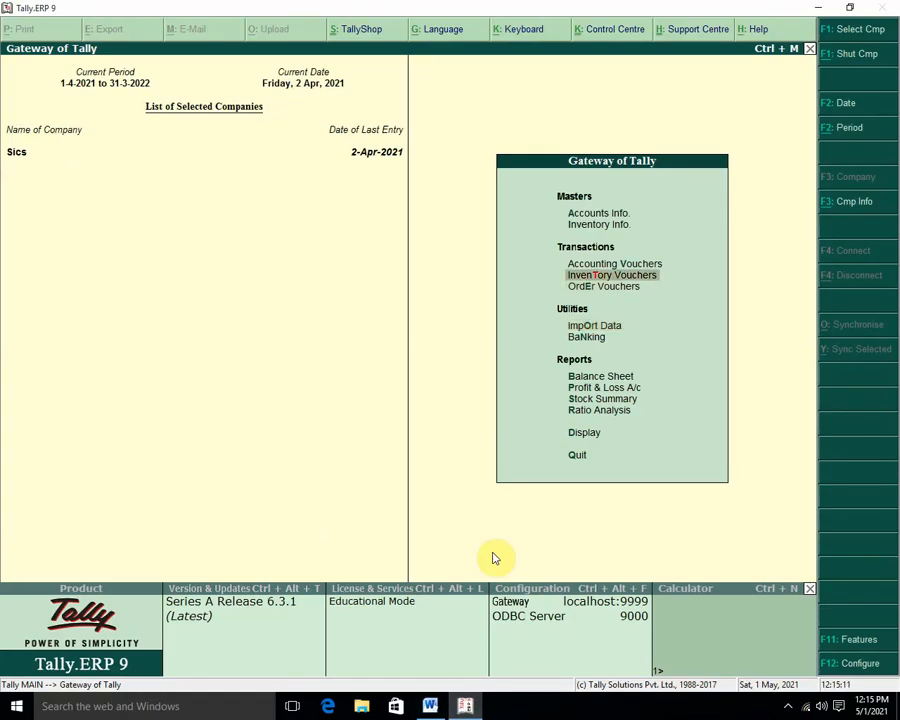
{"action": "key", "text": "Up"}
{"action": "key", "text": "Return"}
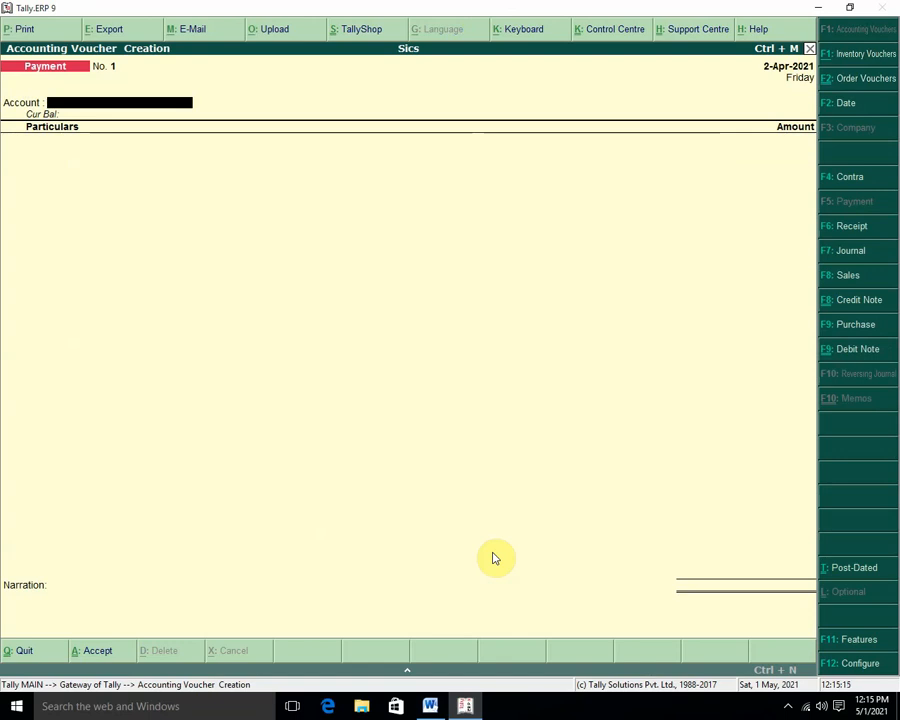
{"action": "key", "text": "F9"}
{"action": "type", "text": "2"}
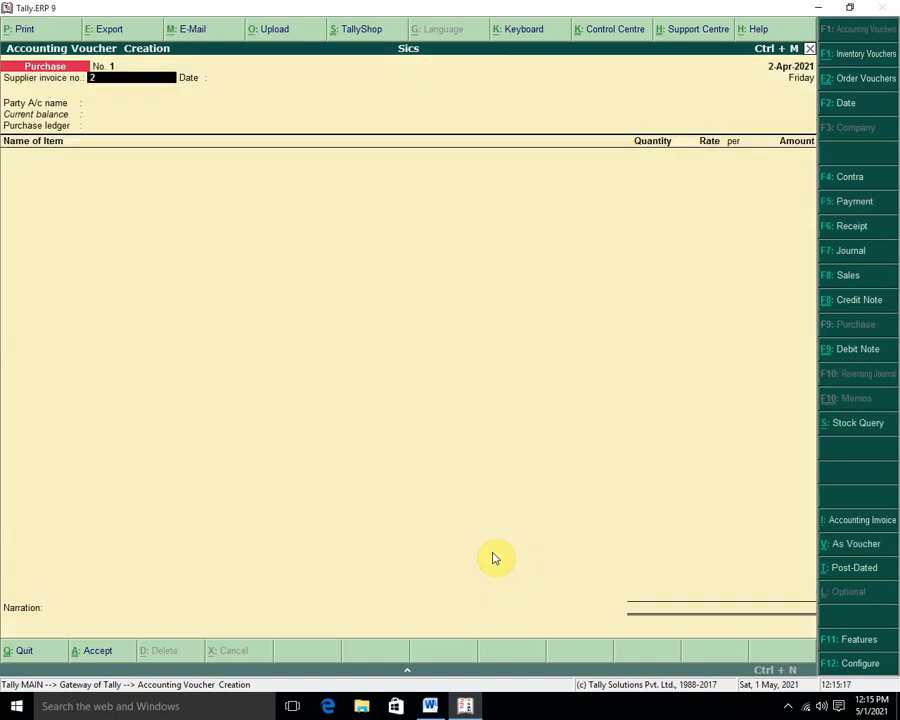
{"action": "key", "text": "Return"}
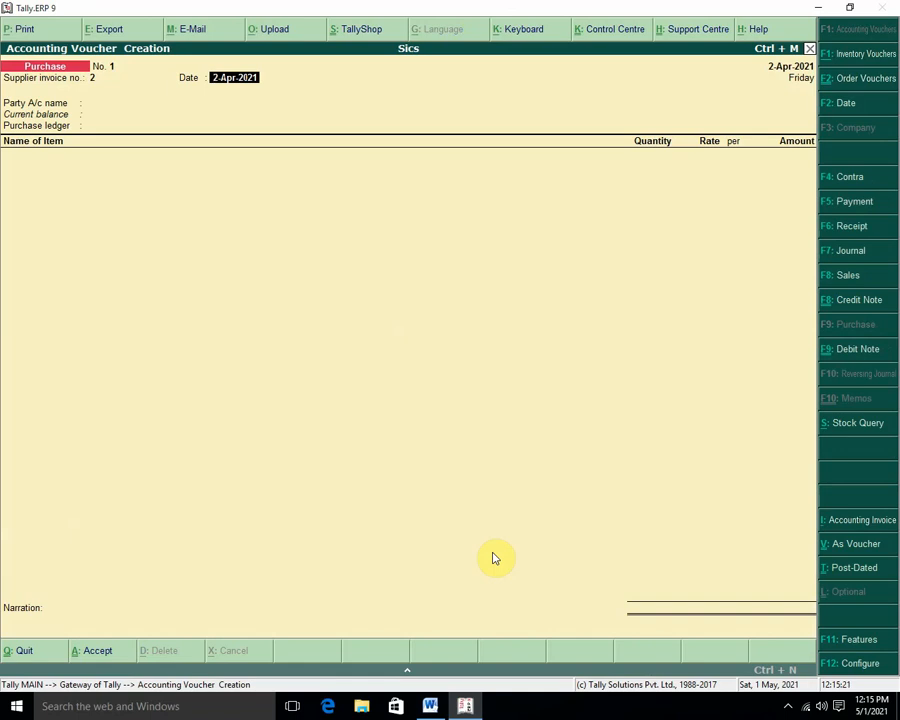
Set both the voucher date and the supplier invoice date to 1-May-2021.
{"action": "key", "text": "F2"}
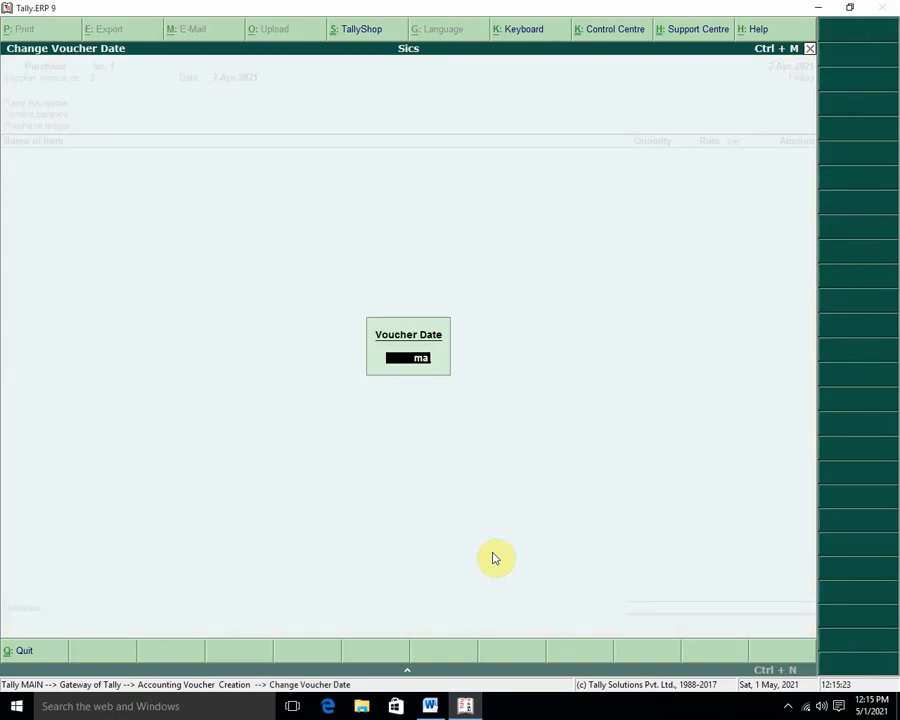
{"action": "key", "text": "Escape"}
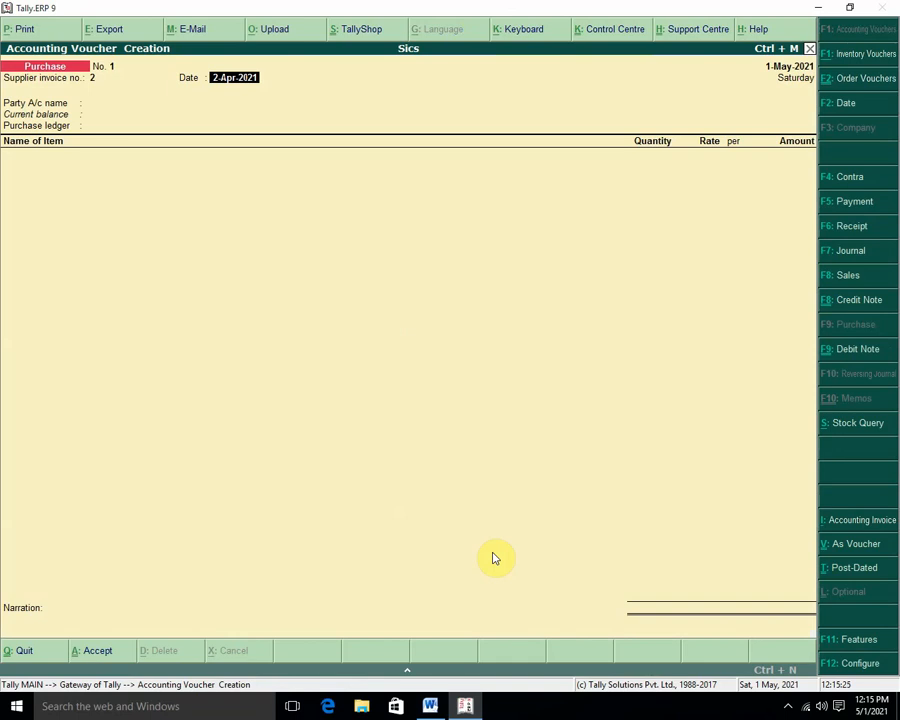
{"action": "type", "text": "1-may"}
{"action": "key", "text": "Return"}
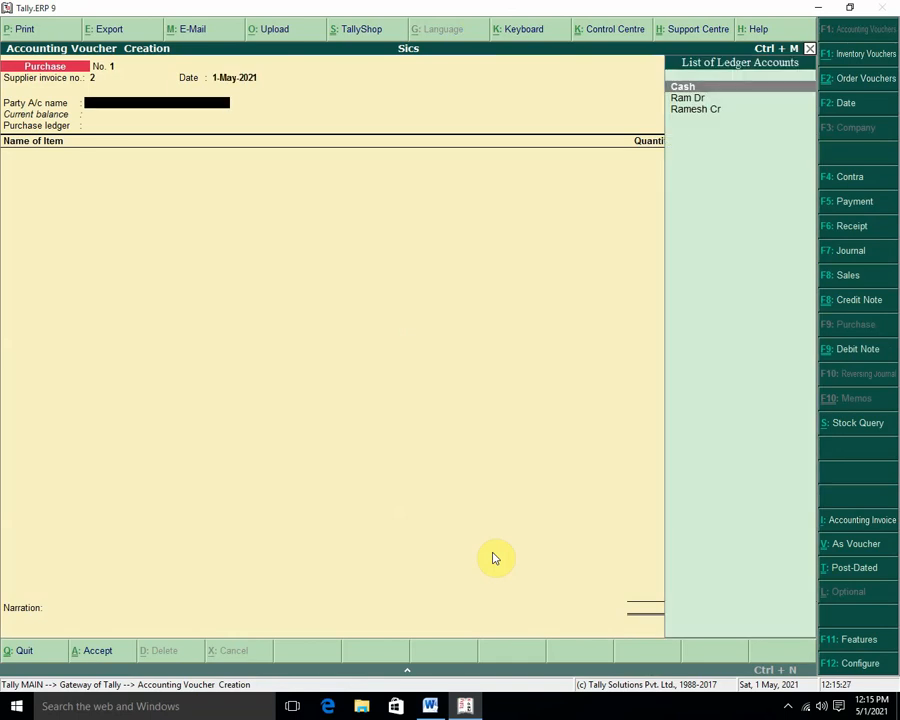
Choose the supplier's creditor ledger as the party account and link receipt note tracking number P-10 to the purchase voucher.
{"action": "key", "text": "Down"}
{"action": "key", "text": "Down"}
{"action": "key", "text": "Return"}
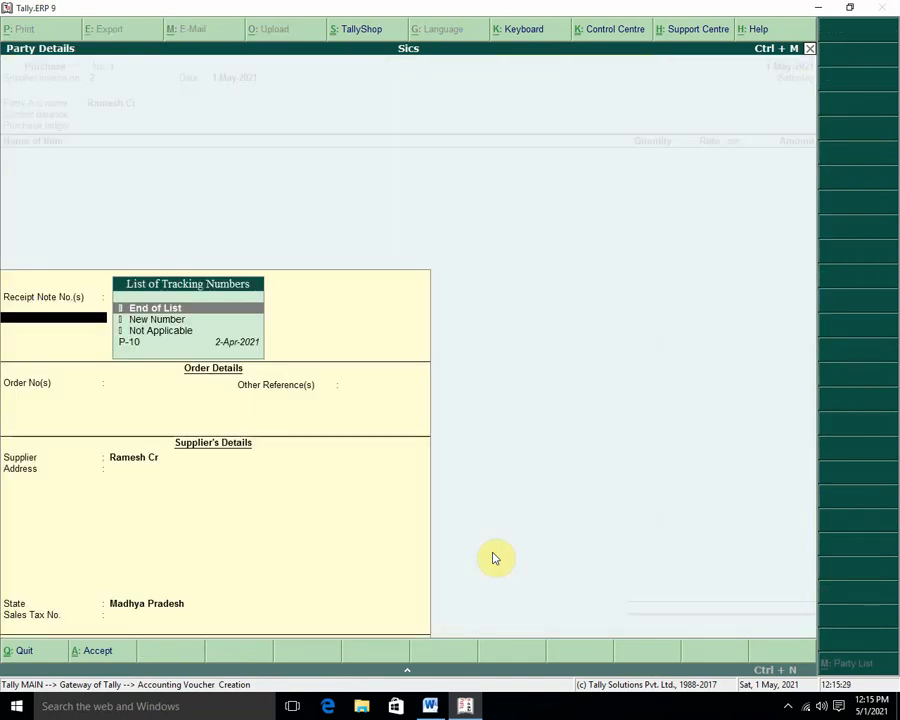
{"action": "key", "text": "Down"}
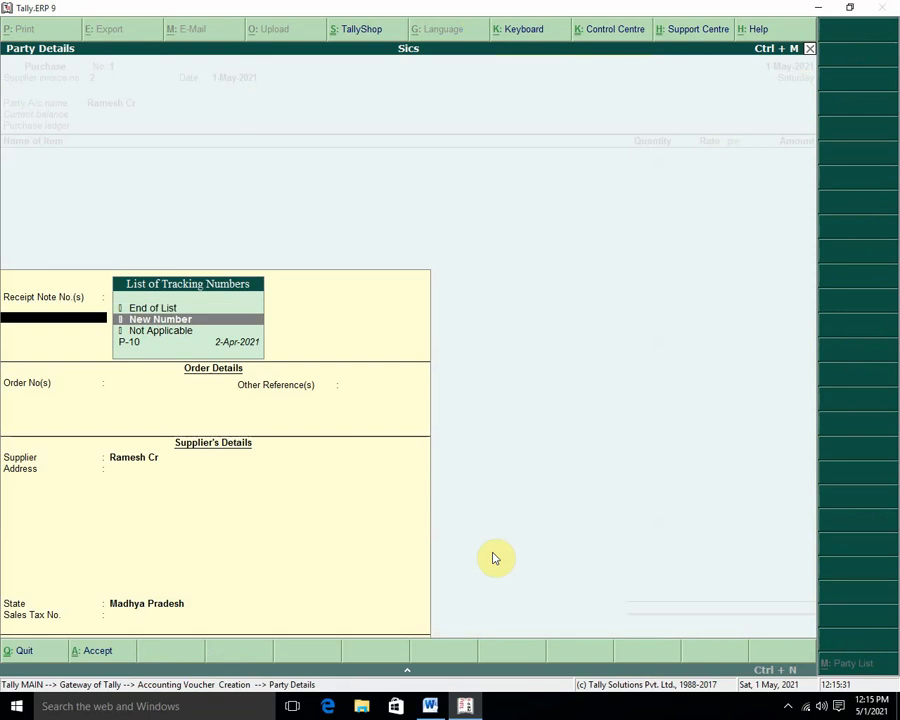
{"action": "key", "text": "Down"}
{"action": "key", "text": "Down"}
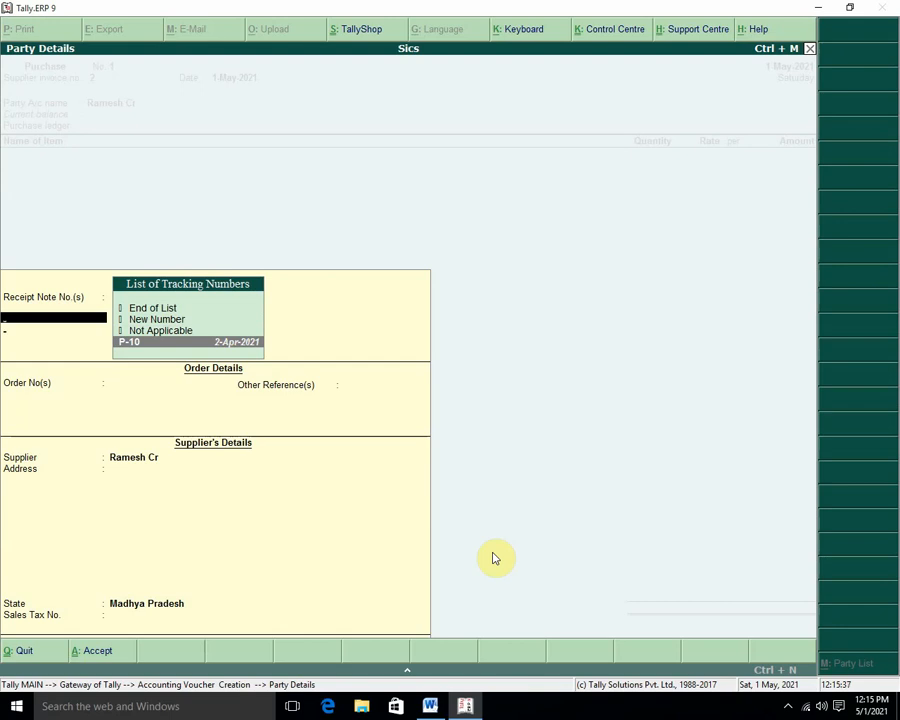
{"action": "key", "text": "Return"}
{"action": "key", "text": "Return"}
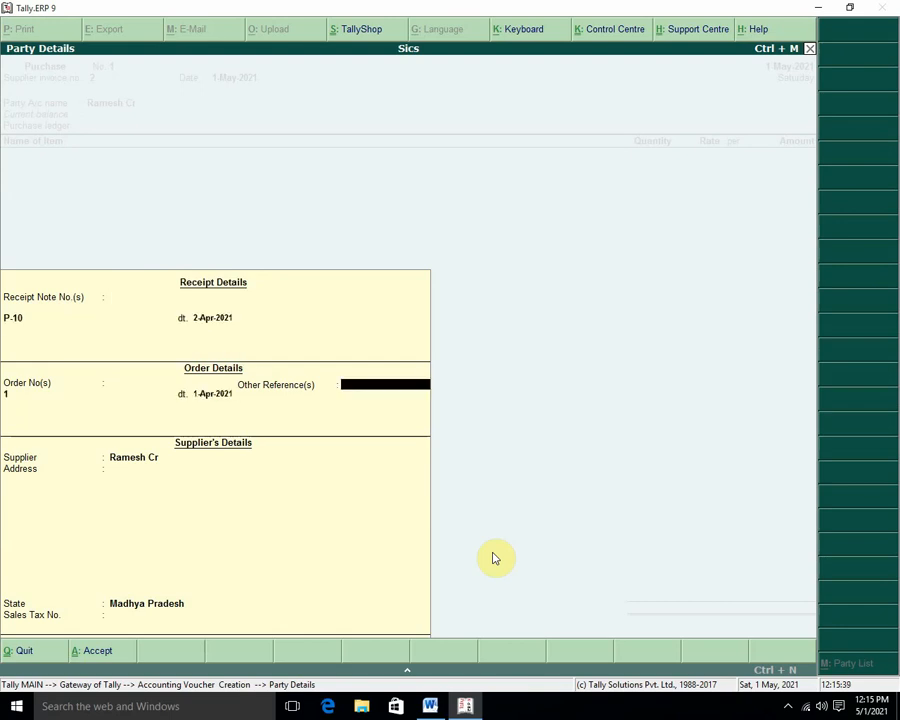
Accept the remaining order and supplier details with Madhya Pradesh as the state, and return to the purchase voucher.
{"action": "key", "text": "Return"}
{"action": "key", "text": "Return"}
{"action": "key", "text": "Return"}
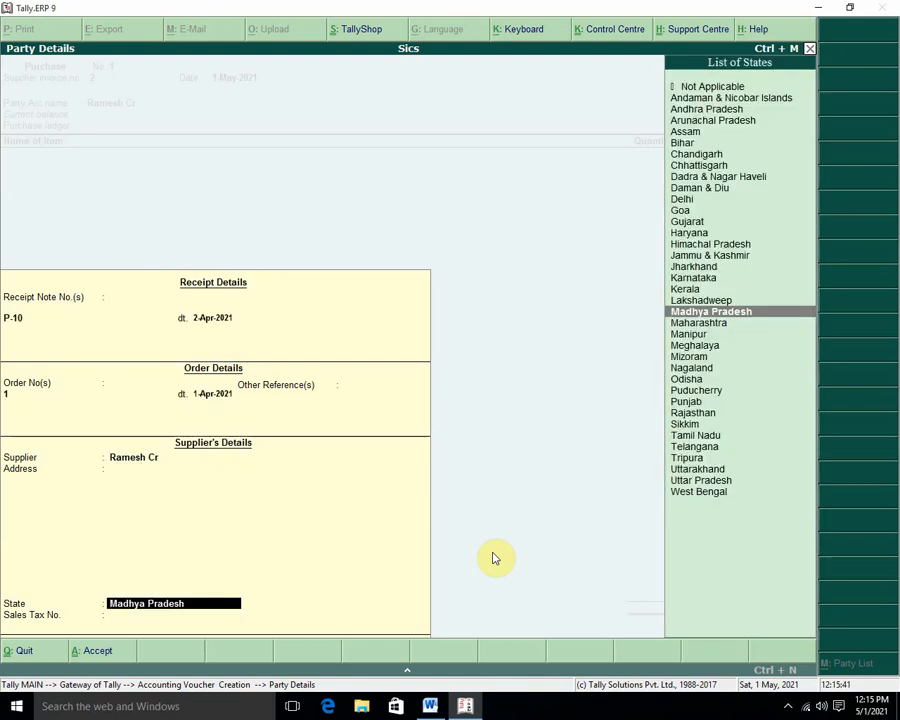
{"action": "key", "text": "Return"}
{"action": "key", "text": "Return"}
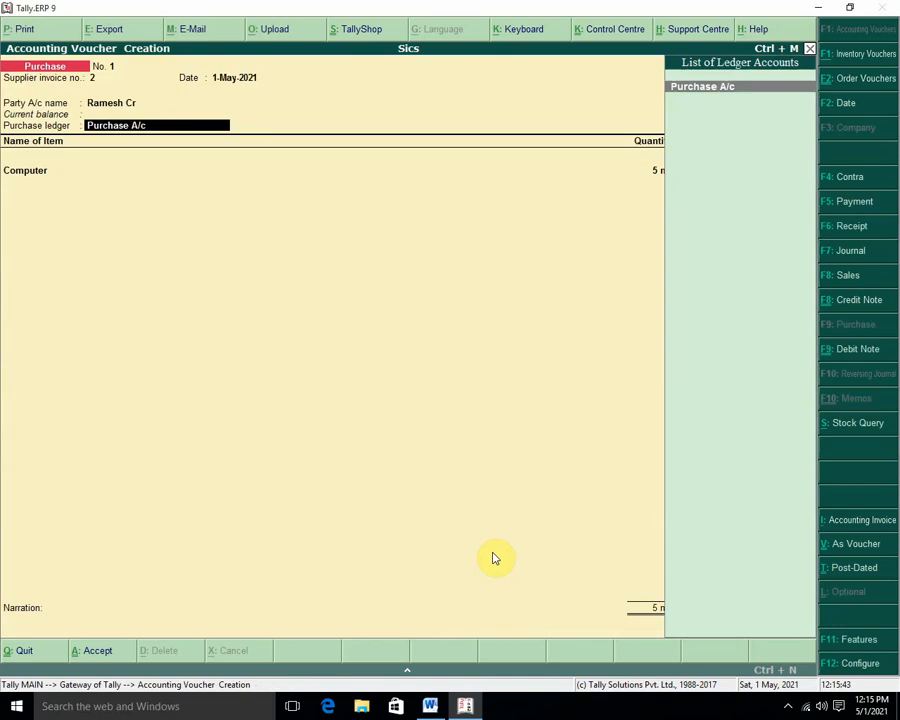
Choose Purchase A/c as the purchase ledger and accept the Computer allocation of 5 nos at 5,000 under tracking number P-10 and order 1.
{"action": "key", "text": "Return"}
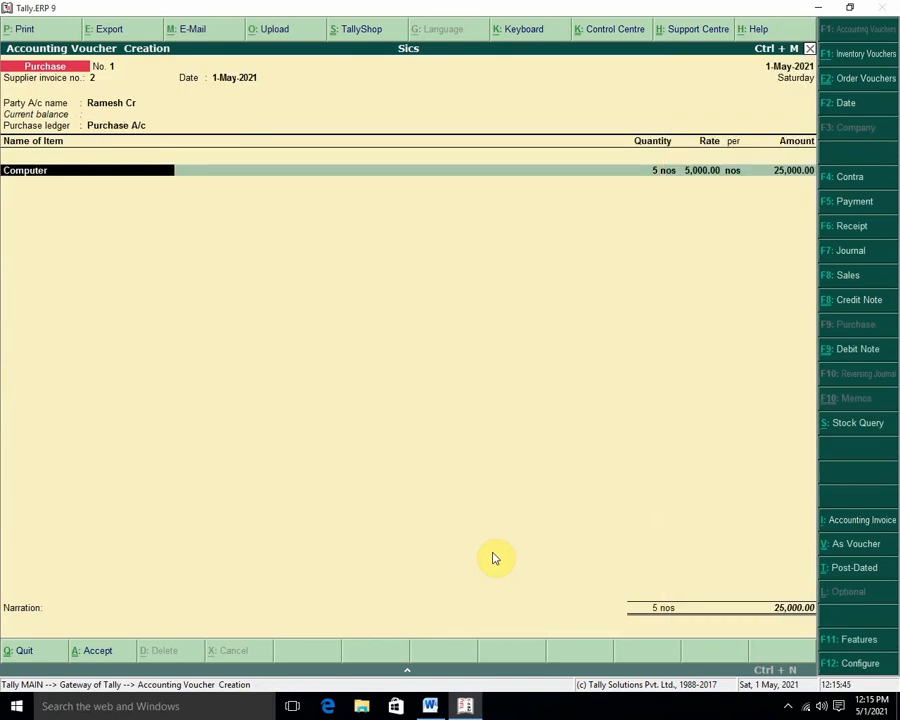
{"action": "key", "text": "Return"}
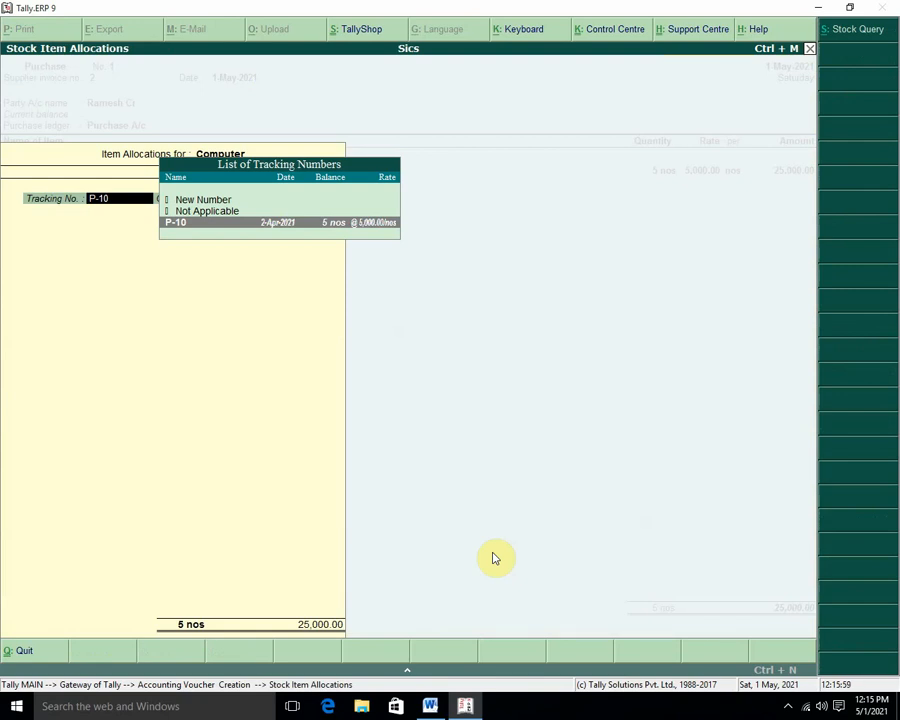
{"action": "key", "text": "Return"}
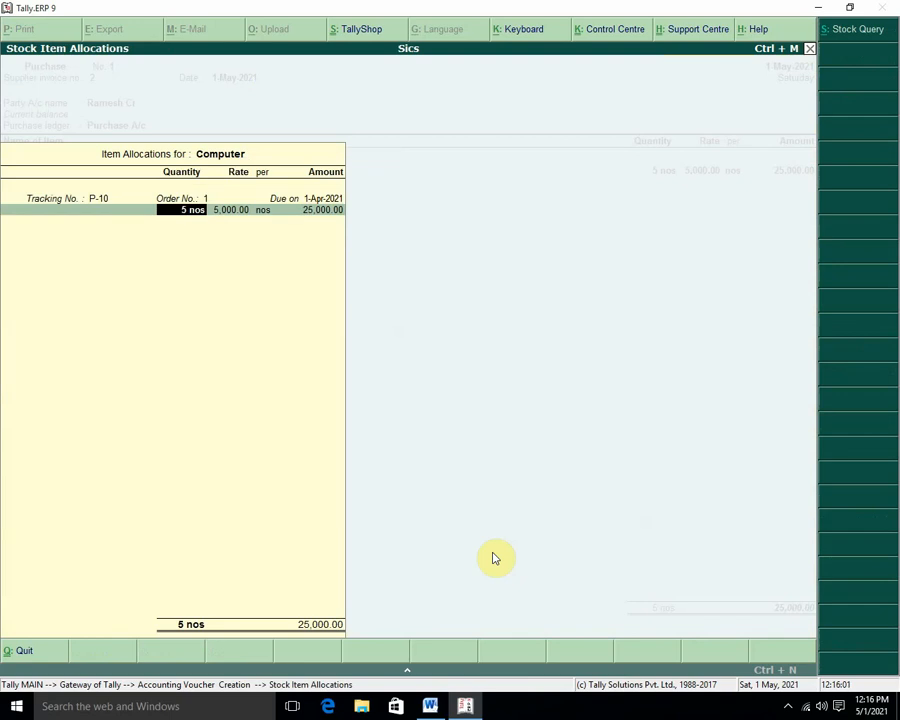
{"action": "key", "text": "Return"}
{"action": "key", "text": "Return"}
{"action": "key", "text": "Return"}
{"action": "key", "text": "Return"}
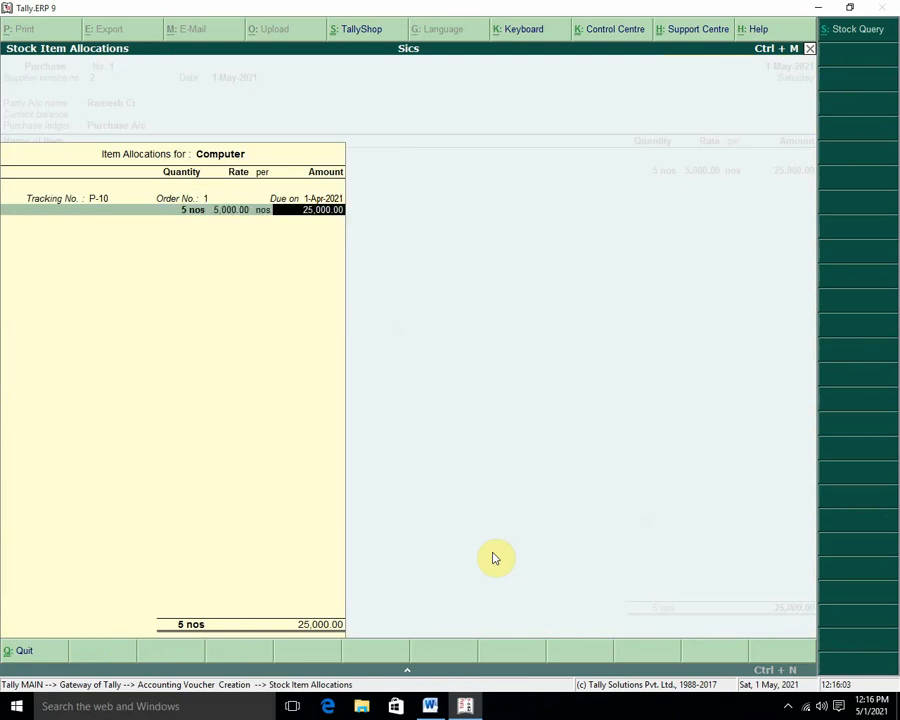
{"action": "key", "text": "Return"}
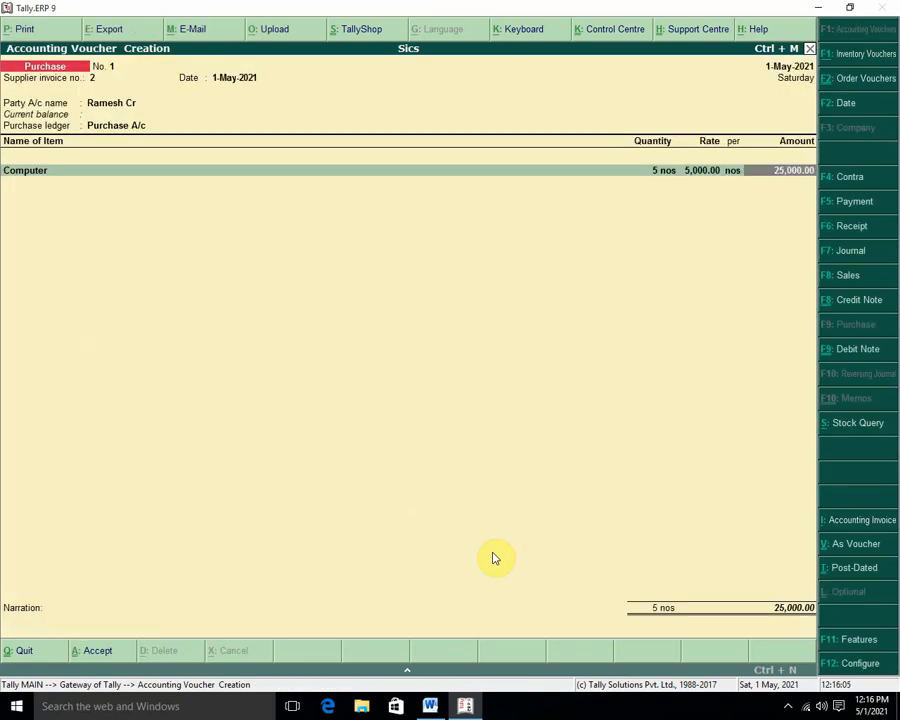
Finish and save the purchase voucher without a narration, and return to the Gateway of Tally.
{"action": "key", "text": "Return"}
{"action": "key", "text": "Return"}
{"action": "key", "text": "Return"}
{"action": "key", "text": "Return"}
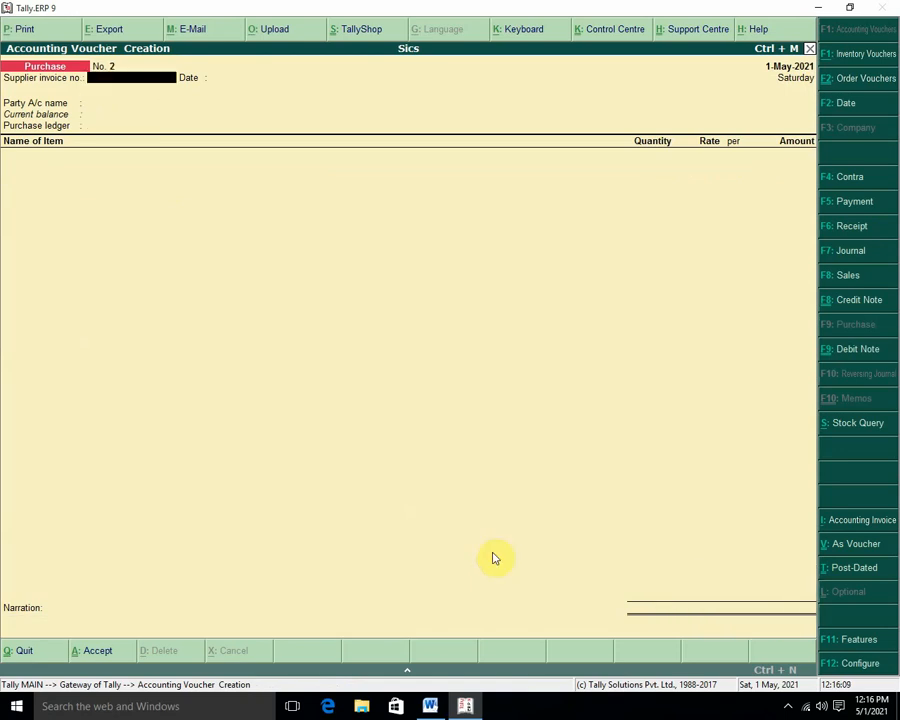
{"action": "key", "text": "Escape"}
{"action": "key", "text": "Return"}
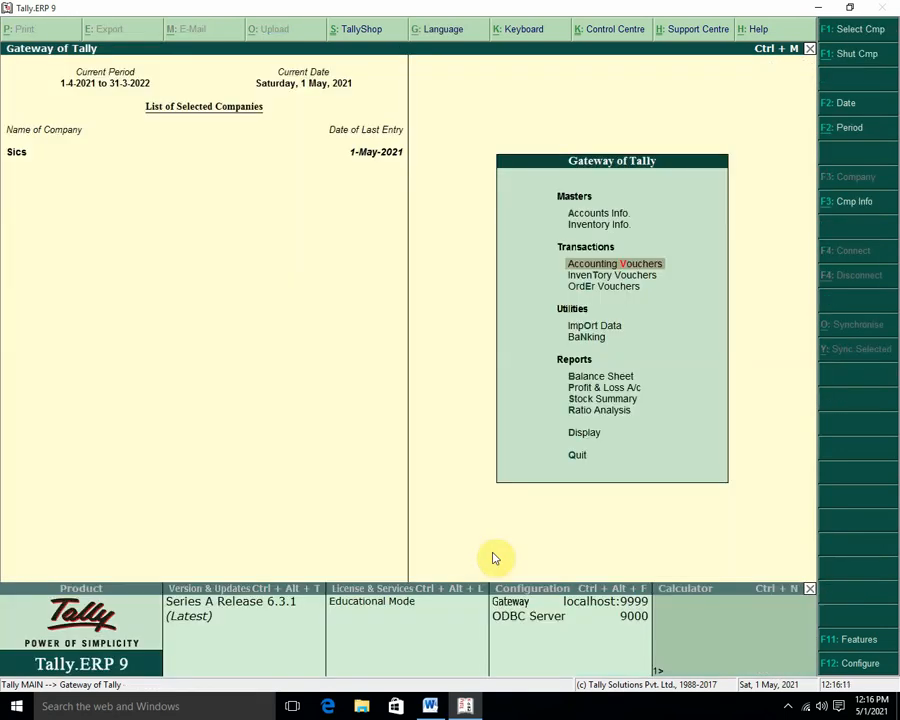
Review the supplier's May ledger vouchers through Current Liabilities and Sundry Creditors in the Balance Sheet, and return to the Gateway of Tally.
{"action": "key", "text": "b"}
{"action": "key", "text": "Down"}
{"action": "key", "text": "Down"}
{"action": "key", "text": "Return"}
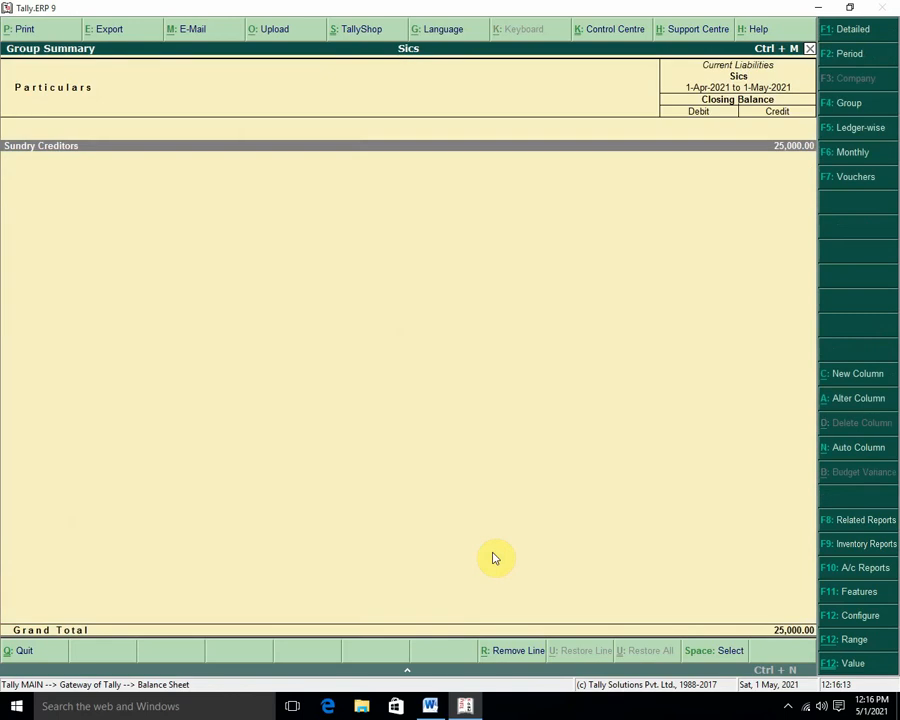
{"action": "key", "text": "Return"}
{"action": "key", "text": "Return"}
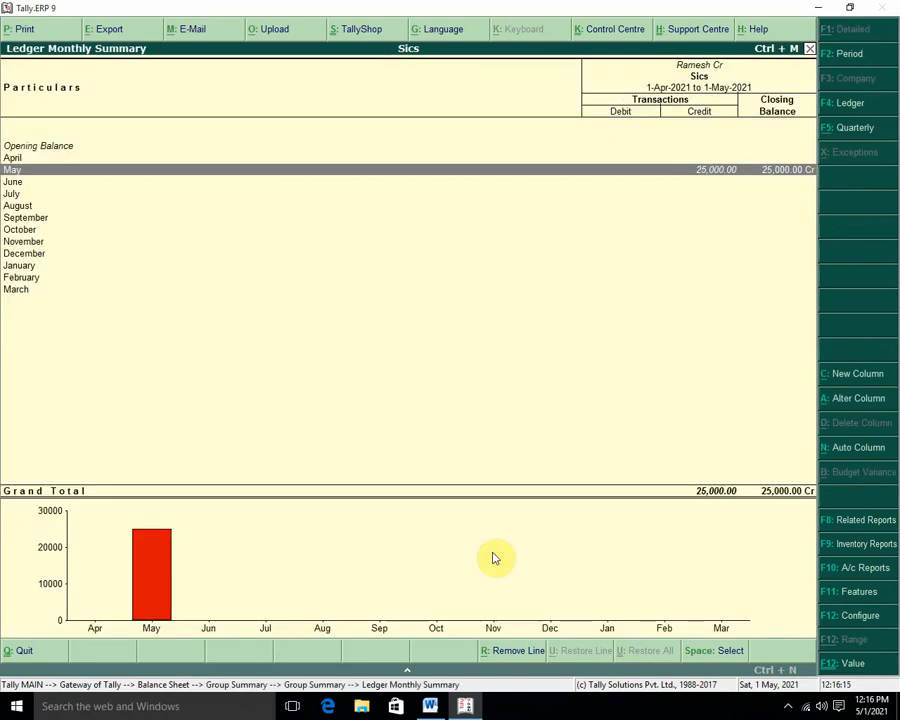
{"action": "key", "text": "Return"}
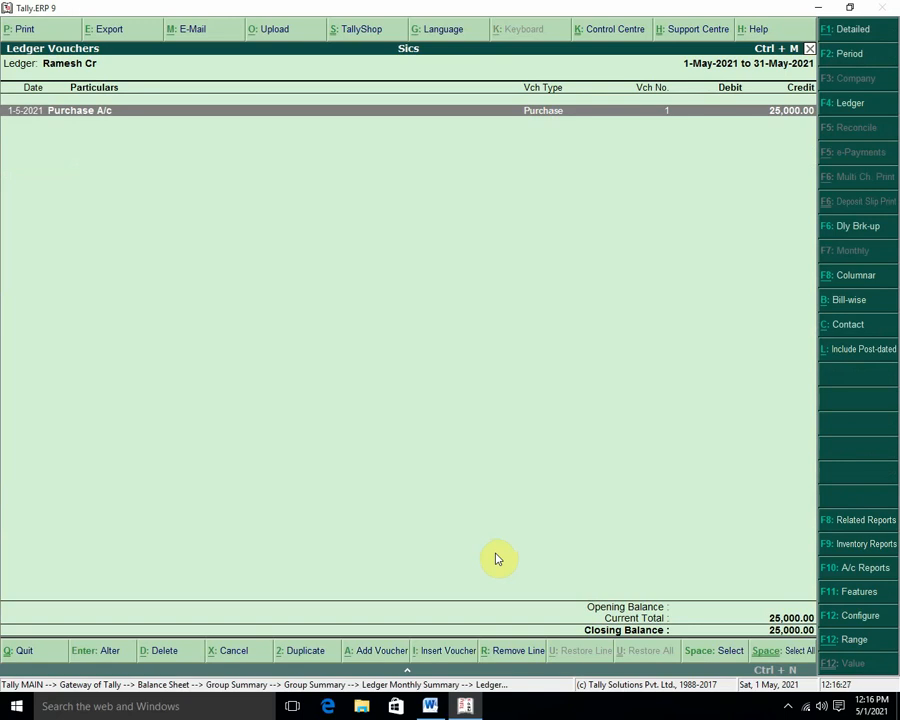
{"action": "key", "text": "Escape"}
{"action": "key", "text": "Escape"}
{"action": "key", "text": "Escape"}
{"action": "key", "text": "Escape"}
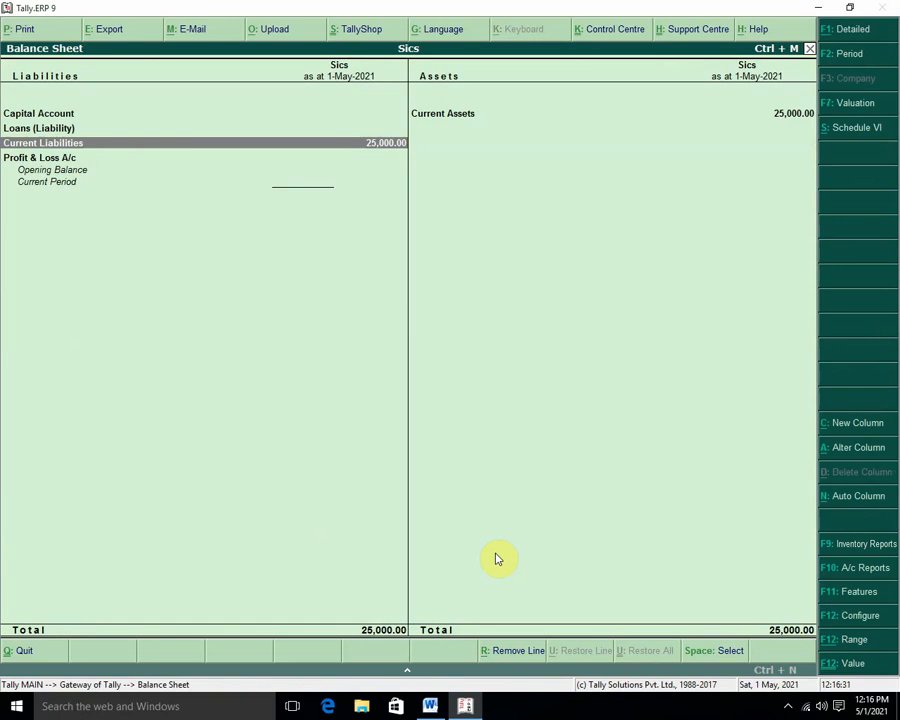
{"action": "key", "text": "Escape"}
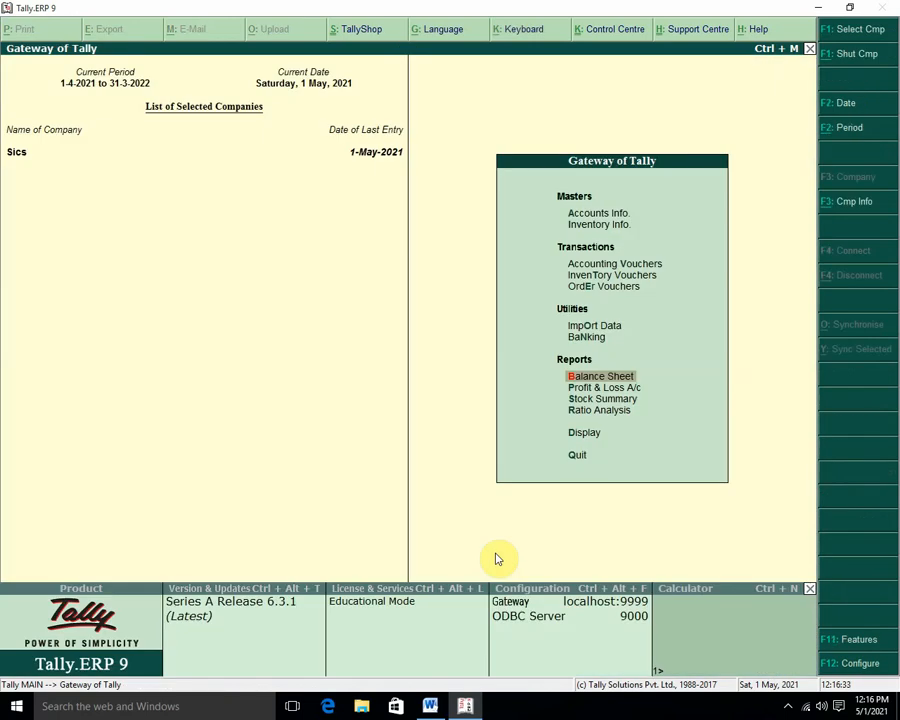
Check all outstanding purchase orders in the Statements of Inventory, and close the order details.
{"action": "key", "text": "d"}
{"action": "key", "text": "Down"}
{"action": "key", "text": "Down"}
{"action": "key", "text": "Down"}
{"action": "key", "text": "Down"}
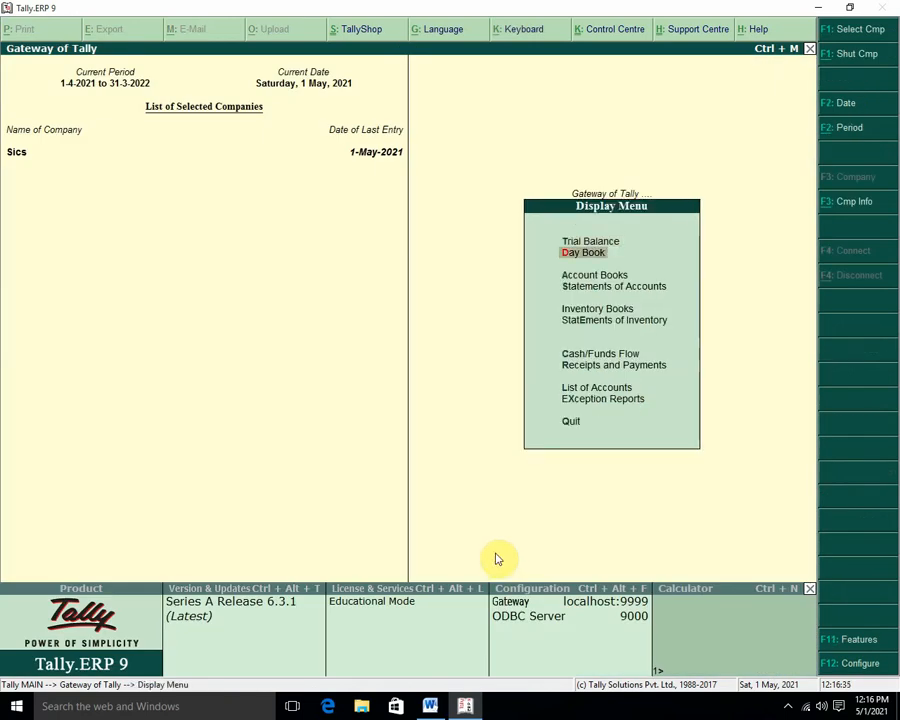
{"action": "key", "text": "Down"}
{"action": "key", "text": "Return"}
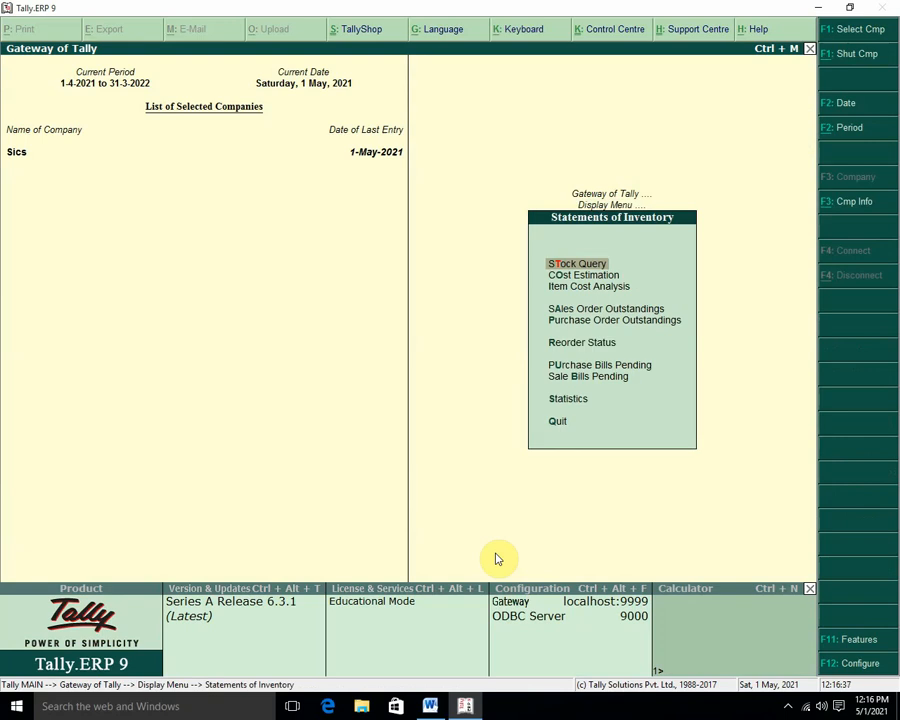
{"action": "key", "text": "Down"}
{"action": "key", "text": "Down"}
{"action": "key", "text": "Down"}
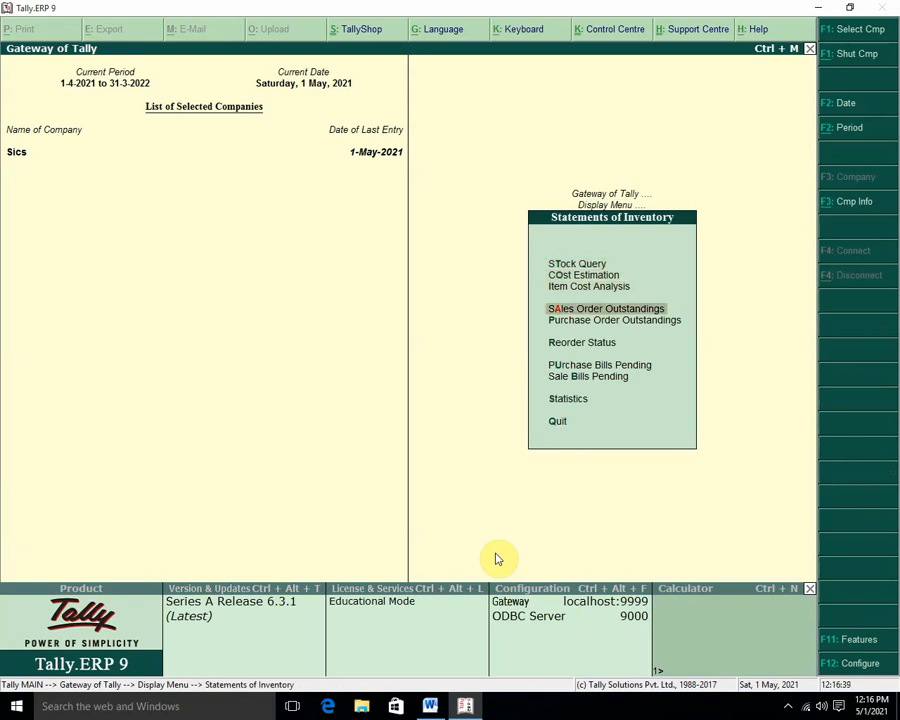
{"action": "key", "text": "Down"}
{"action": "key", "text": "Return"}
{"action": "key", "text": "Down"}
{"action": "key", "text": "Down"}
{"action": "key", "text": "Down"}
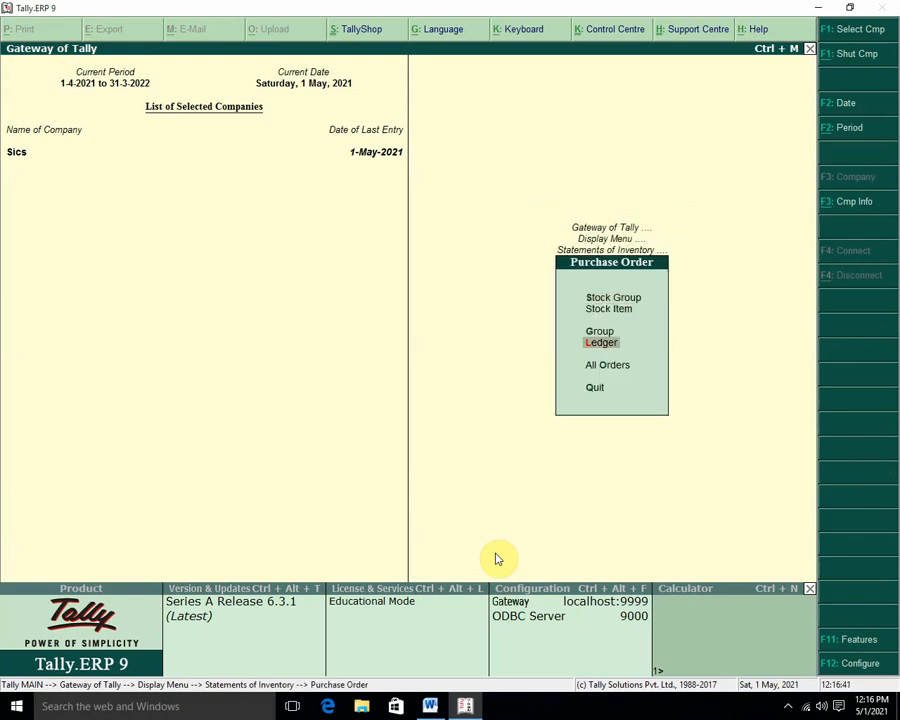
{"action": "key", "text": "Down"}
{"action": "key", "text": "Return"}
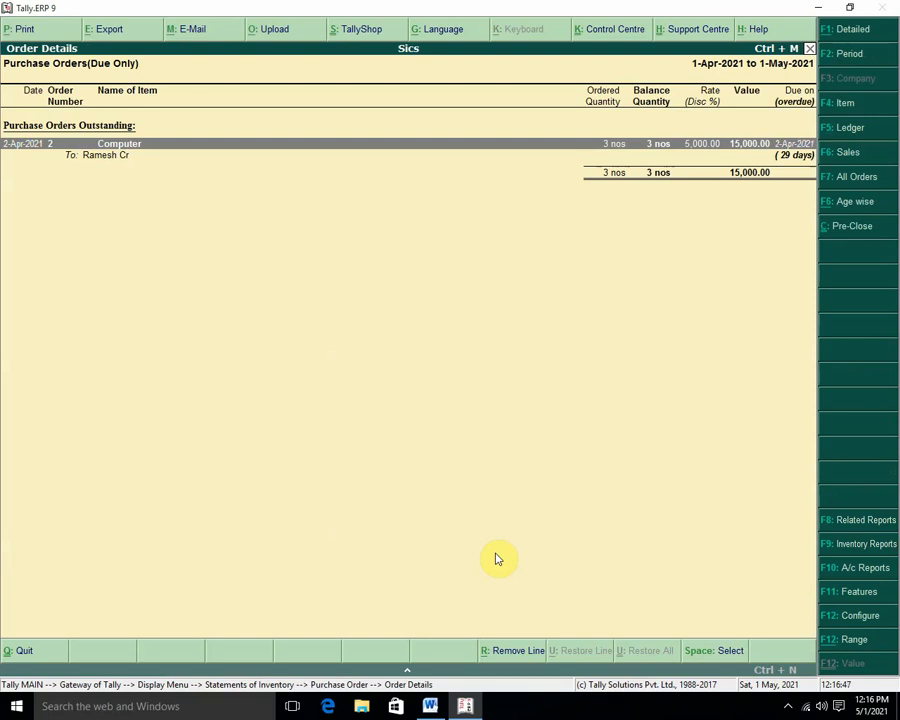
{"action": "key", "text": "Escape"}
{"action": "key", "text": "Escape"}
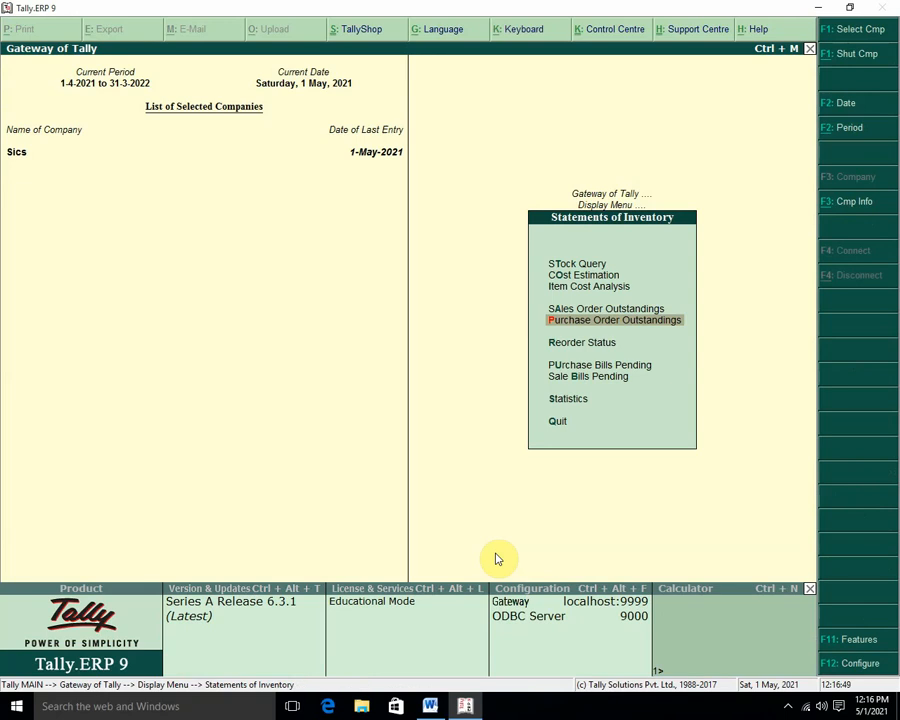
Examine the supplier's creditor ledger in the Account Books, and return to the Gateway of Tally.
{"action": "key", "text": "Escape"}
{"action": "key", "text": "Up"}
{"action": "key", "text": "Up"}
{"action": "key", "text": "Up"}
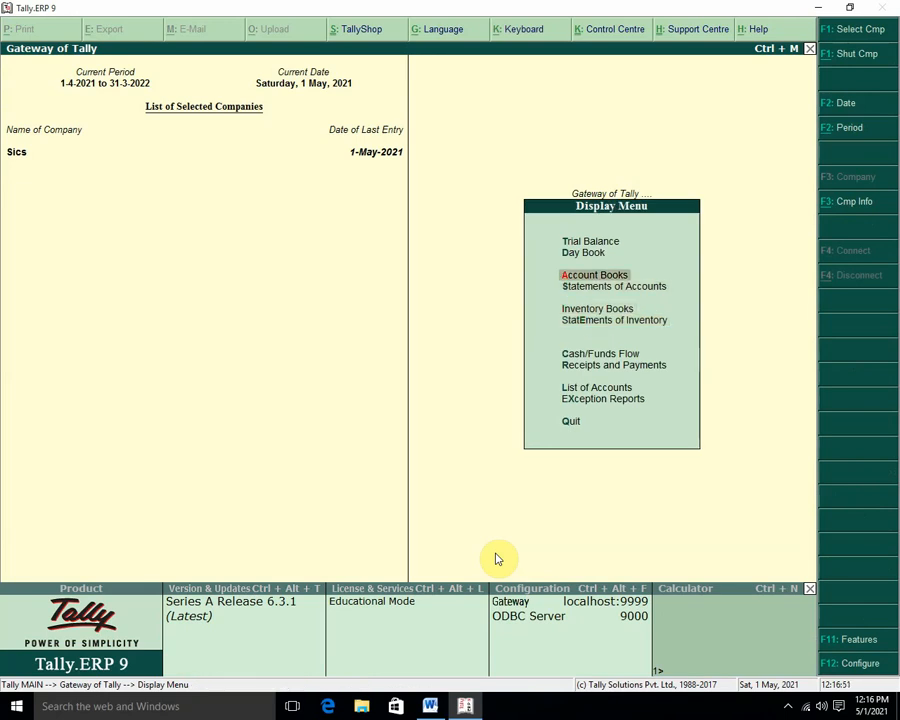
{"action": "key", "text": "Return"}
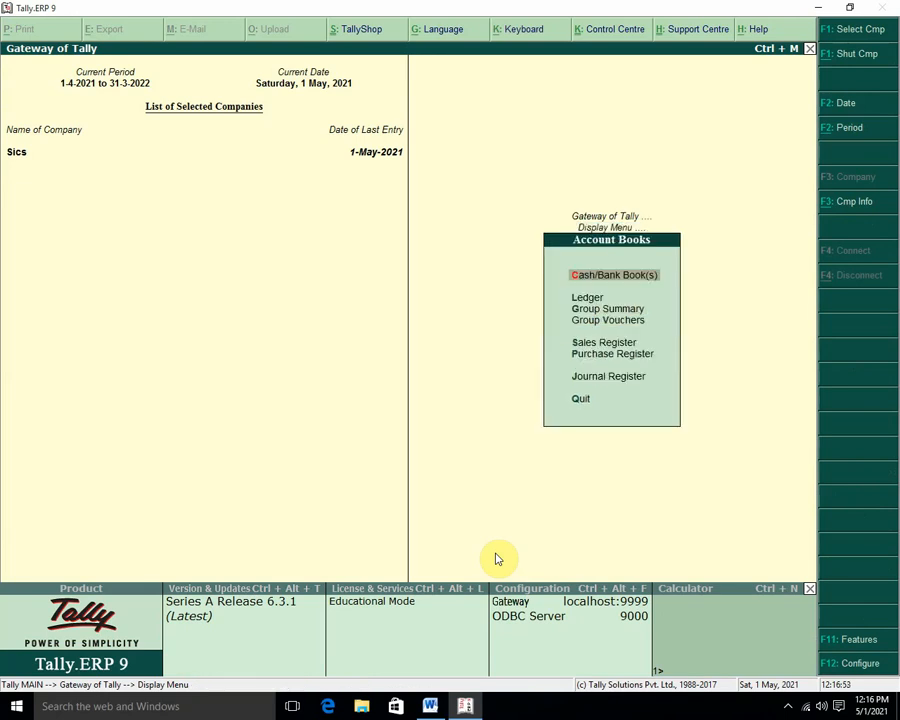
{"action": "key", "text": "Down"}
{"action": "key", "text": "Return"}
{"action": "key", "text": "Down"}
{"action": "key", "text": "Down"}
{"action": "key", "text": "Down"}
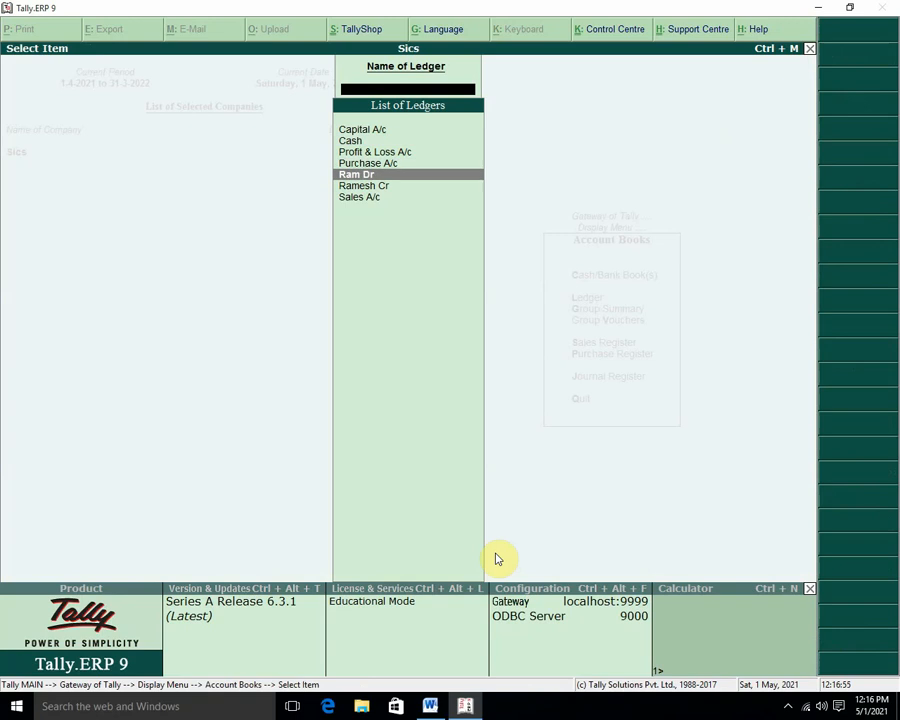
{"action": "key", "text": "Down"}
{"action": "key", "text": "Return"}
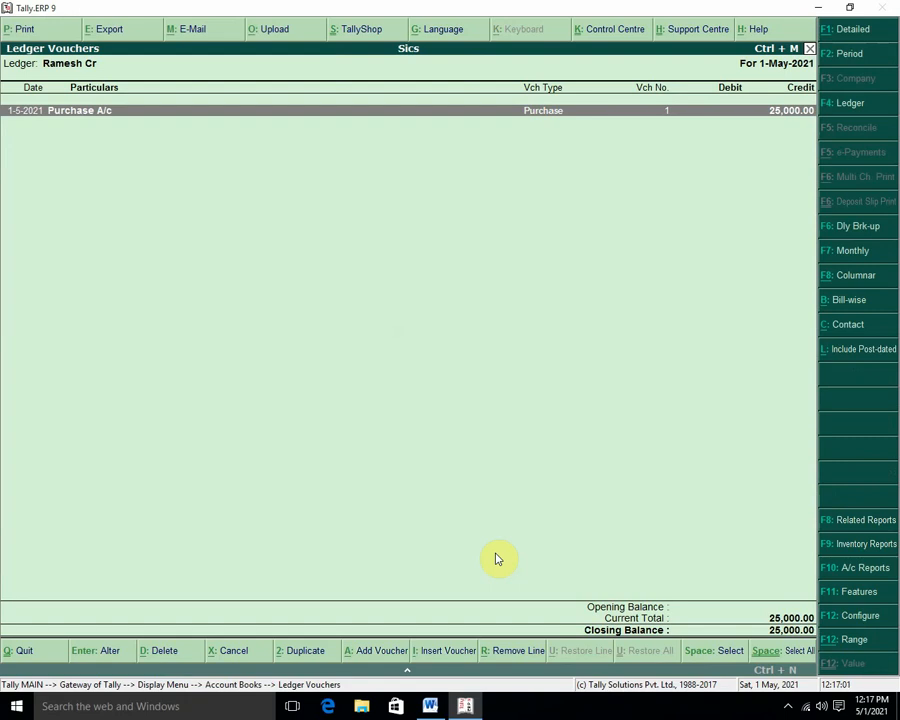
{"action": "key", "text": "Escape"}
{"action": "key", "text": "Escape"}
{"action": "key", "text": "Escape"}
{"action": "key", "text": "Escape"}
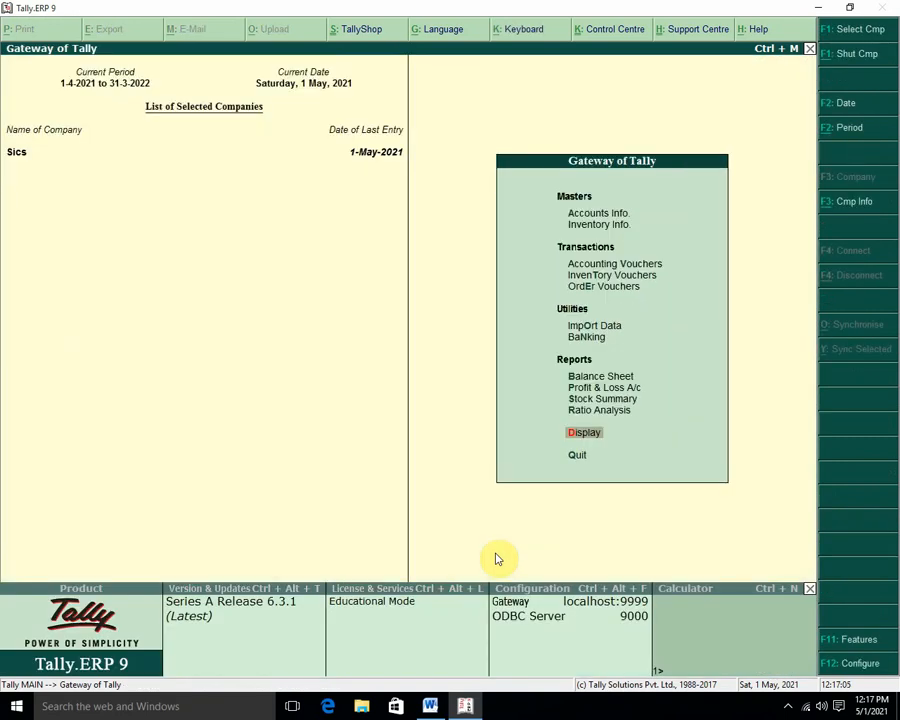
Open accounting voucher creation and start a receipt voucher with Cash as the account.
{"action": "key", "text": "Up"}
{"action": "key", "text": "Up"}
{"action": "key", "text": "Up"}
{"action": "key", "text": "Up"}
{"action": "key", "text": "Up"}
{"action": "key", "text": "Up"}
{"action": "key", "text": "Up"}
{"action": "key", "text": "Up"}
{"action": "key", "text": "Up"}
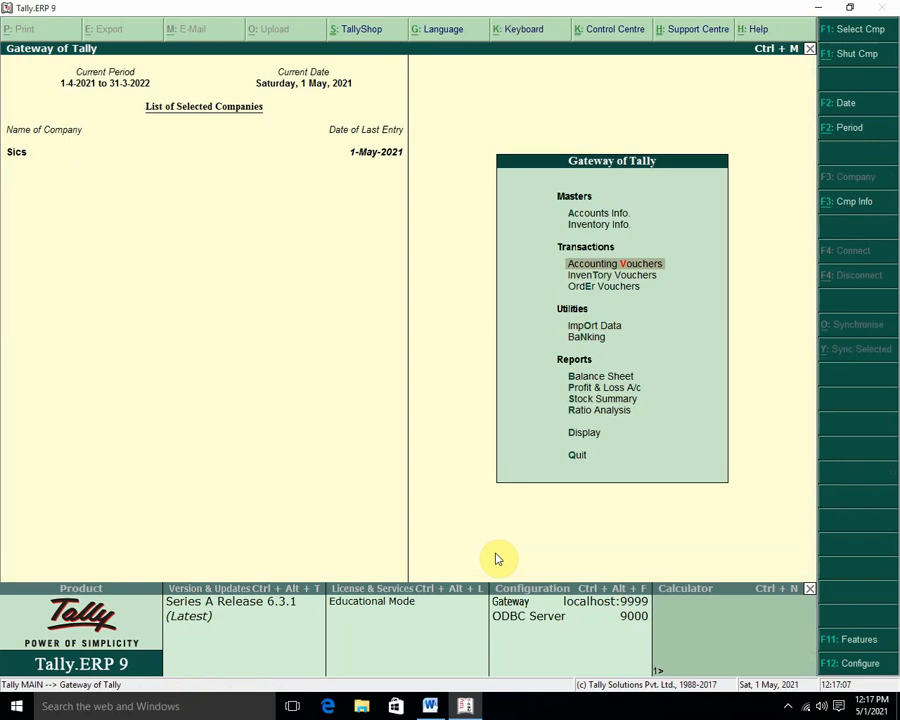
{"action": "key", "text": "Return"}
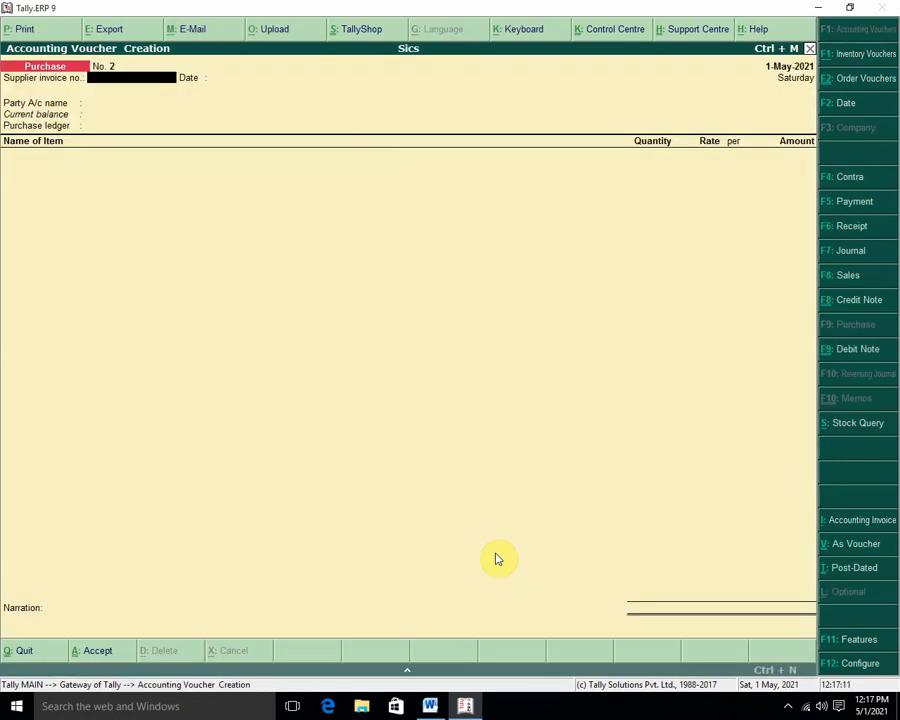
{"action": "key", "text": "F5"}
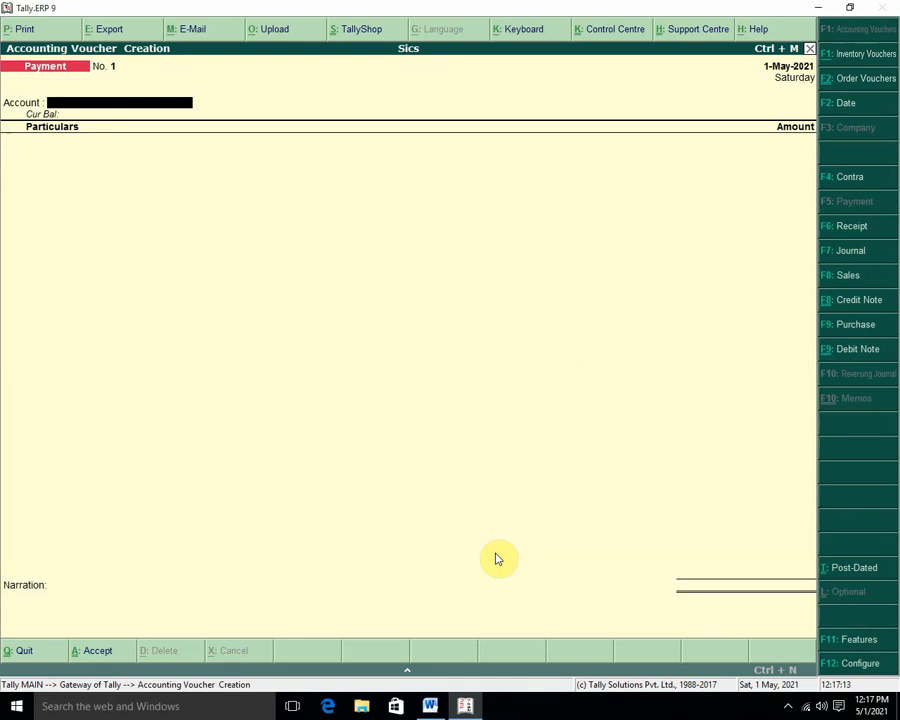
{"action": "key", "text": "Return"}
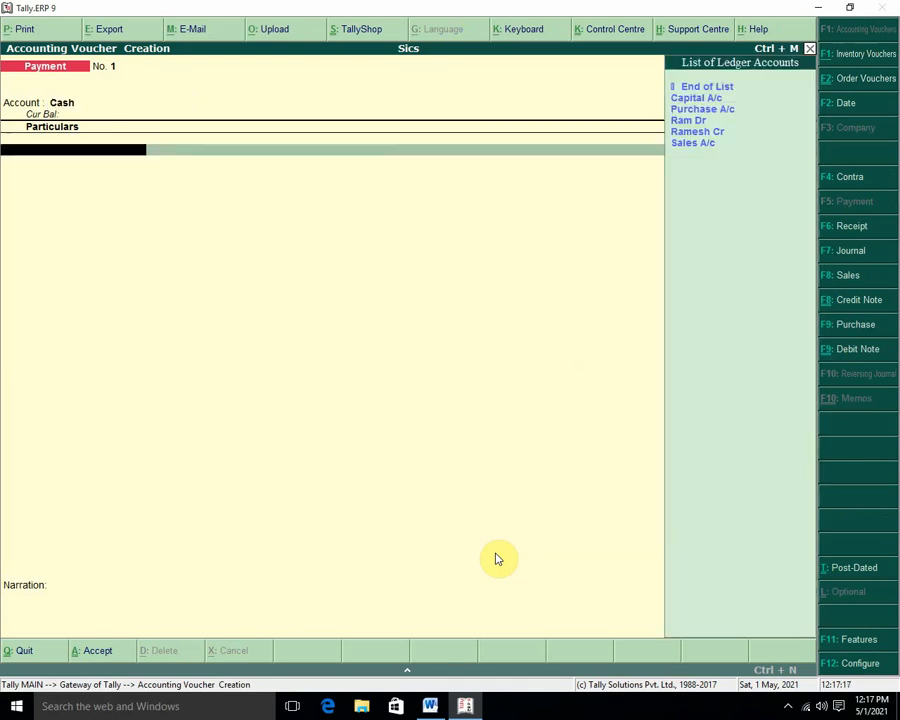
{"action": "key", "text": "F6"}
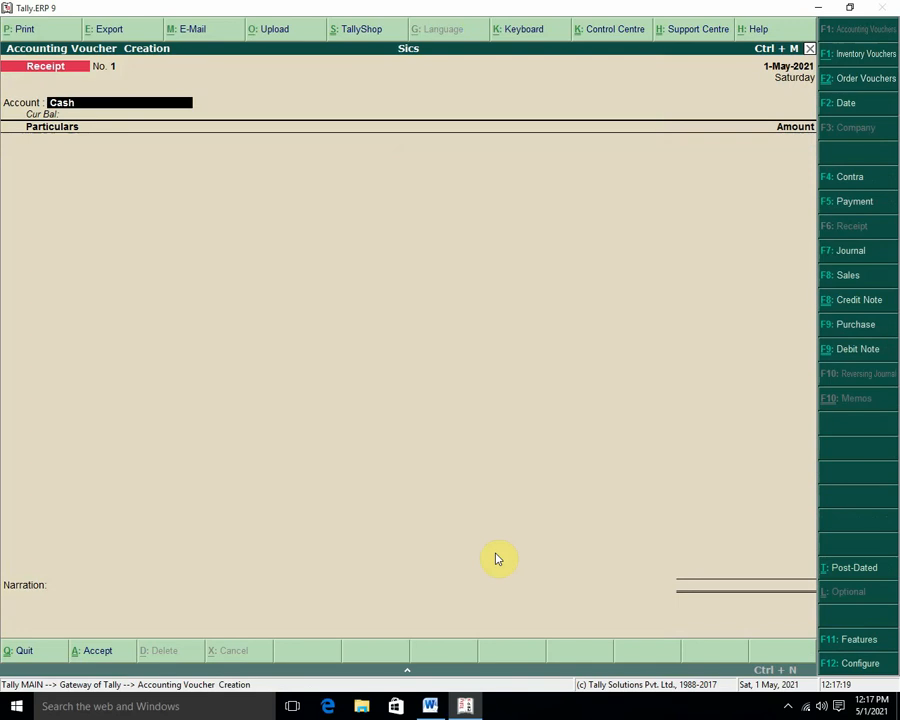
{"action": "key", "text": "Return"}
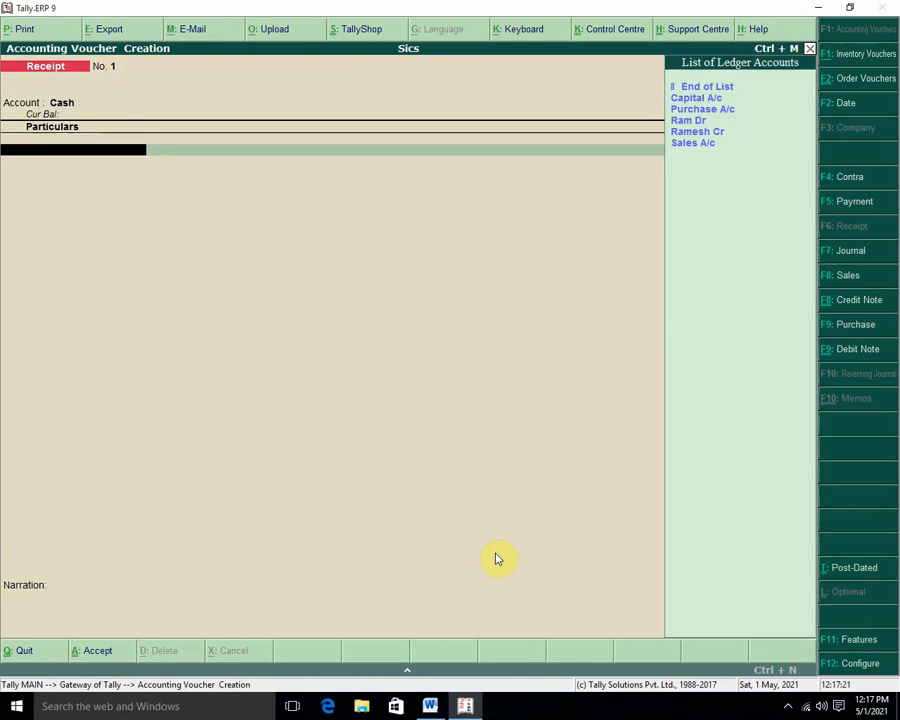
Credit Capital A/c with 1,00,000 in the receipt voucher and save it.
{"action": "key", "text": "Down"}
{"action": "key", "text": "Down"}
{"action": "key", "text": "Up"}
{"action": "key", "text": "Return"}
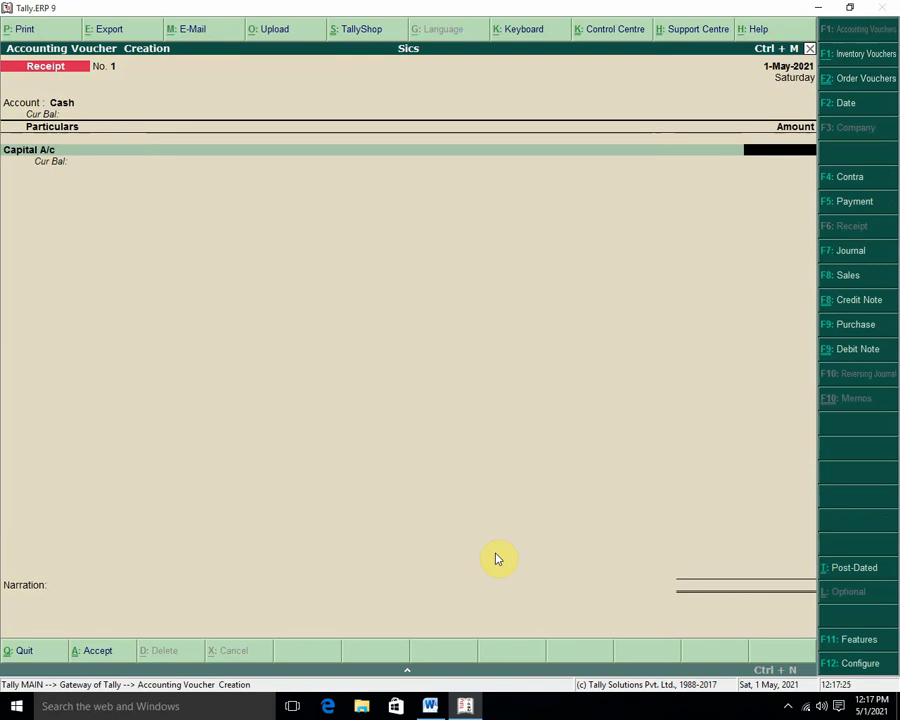
{"action": "type", "text": "1000"}
{"action": "type", "text": "00"}
{"action": "key", "text": "Return"}
{"action": "key", "text": "Return"}
{"action": "key", "text": "Return"}
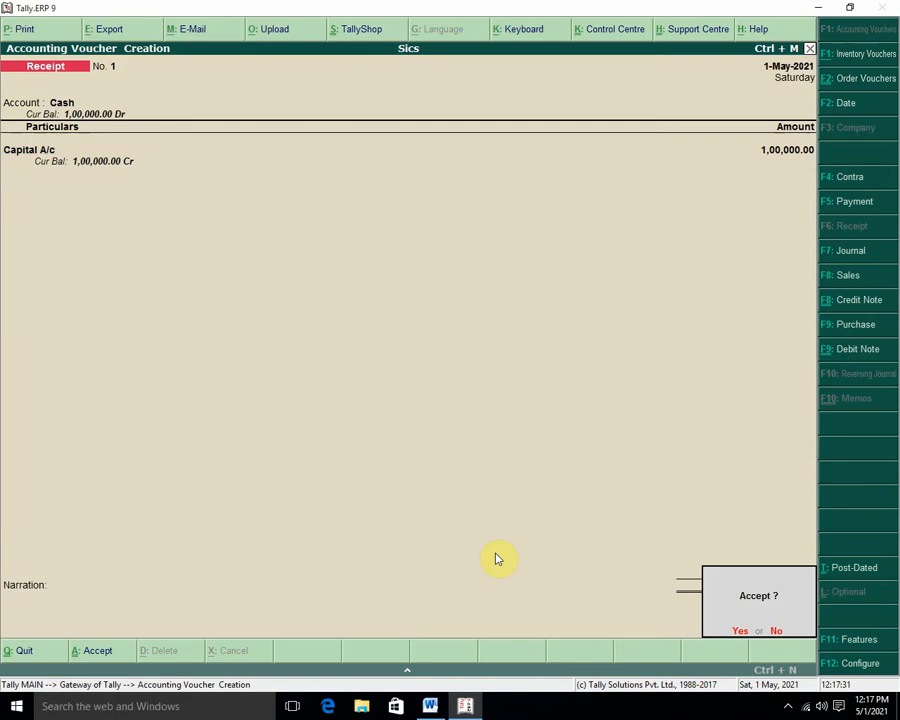
{"action": "key", "text": "Return"}
Start a payment voucher with Cash as the account and choose the supplier's creditor ledger as the party being paid.
{"action": "key", "text": "F5"}
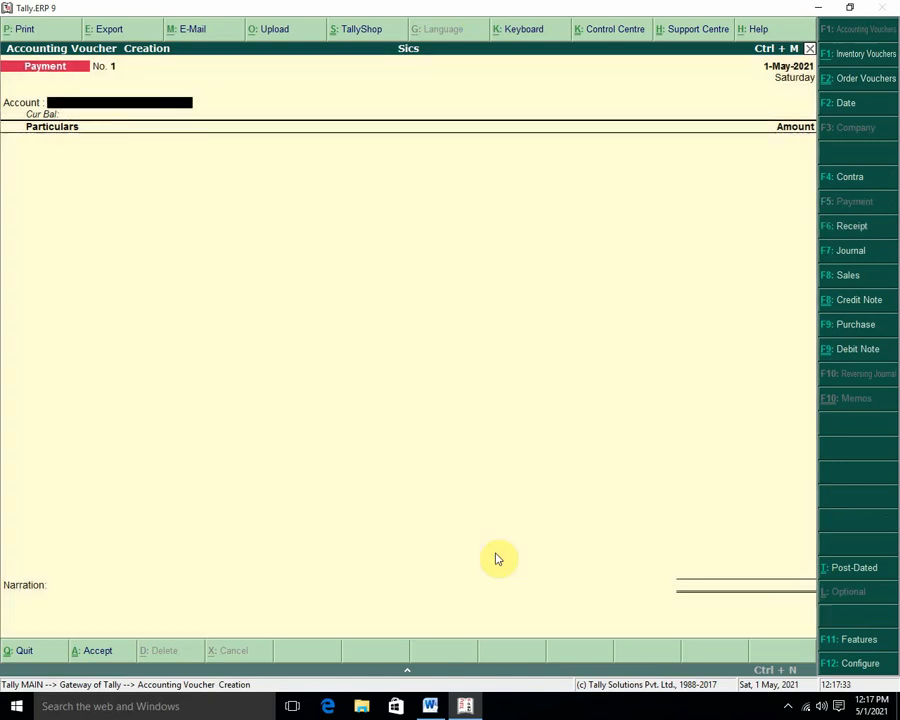
{"action": "key", "text": "Return"}
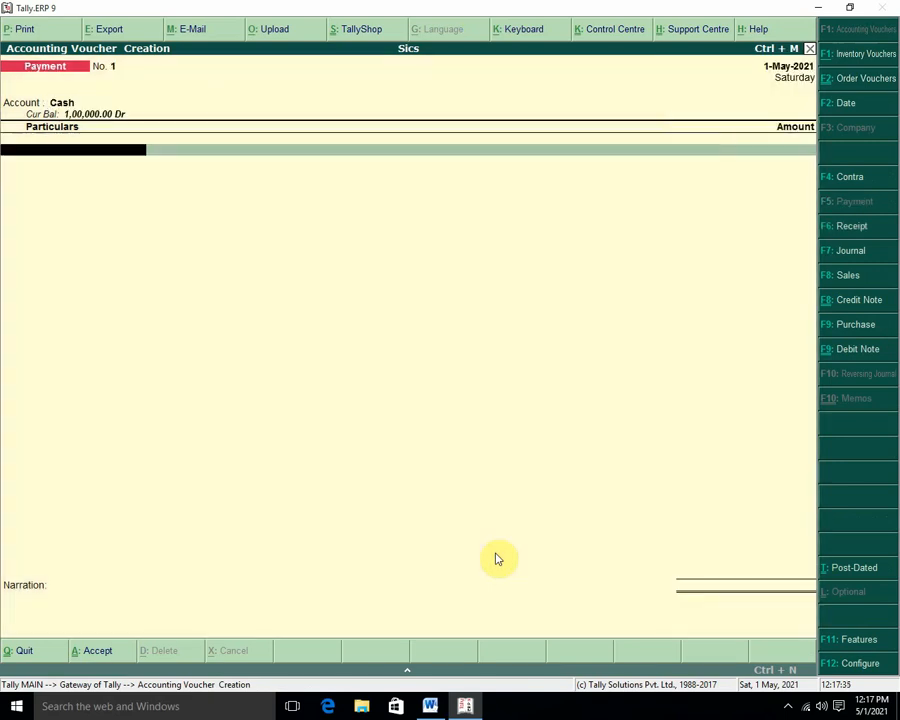
{"action": "key", "text": "Down"}
{"action": "key", "text": "Down"}
{"action": "key", "text": "Down"}
{"action": "key", "text": "Down"}
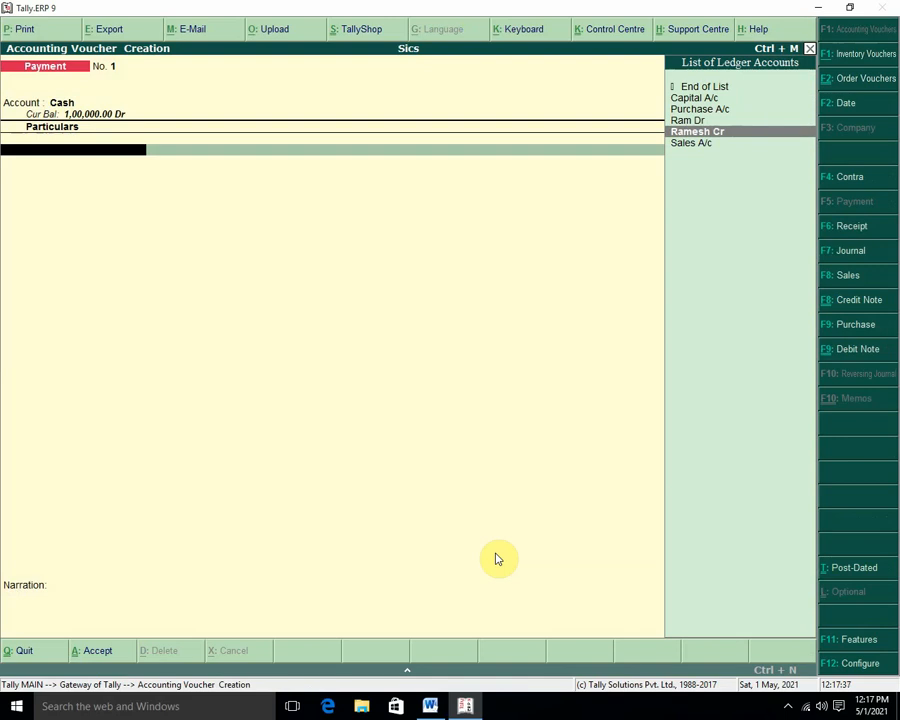
{"action": "key", "text": "Return"}
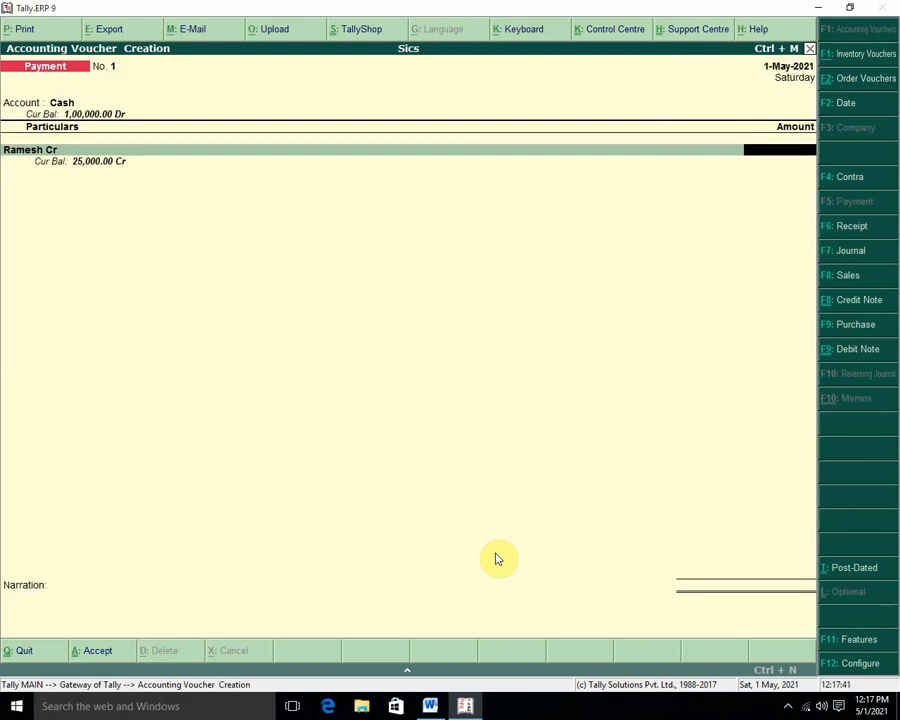
Pay the supplier 15,000 against the pending bill dated 1-May-2021 using Agst Ref, and save the payment voucher.
{"action": "type", "text": "15000"}
{"action": "key", "text": "Return"}
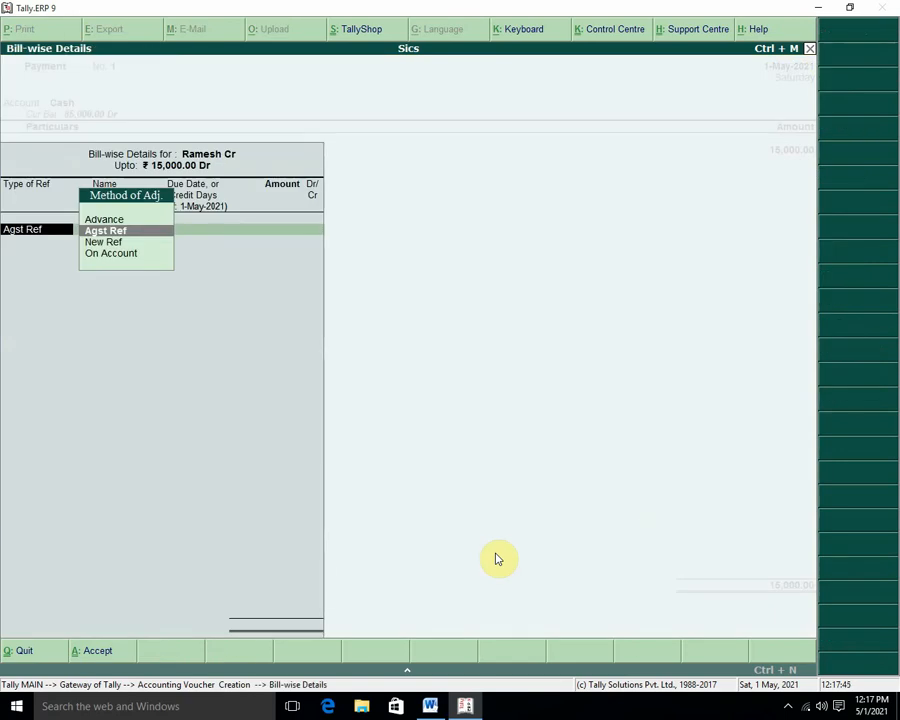
{"action": "key", "text": "Return"}
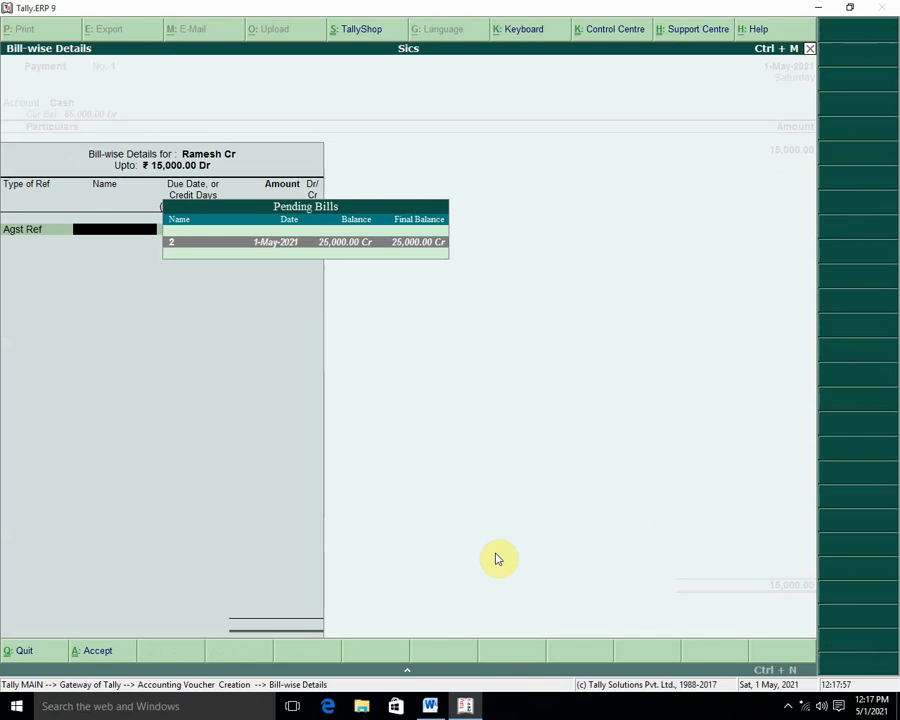
{"action": "key", "text": "Return"}
{"action": "key", "text": "Return"}
{"action": "key", "text": "Return"}
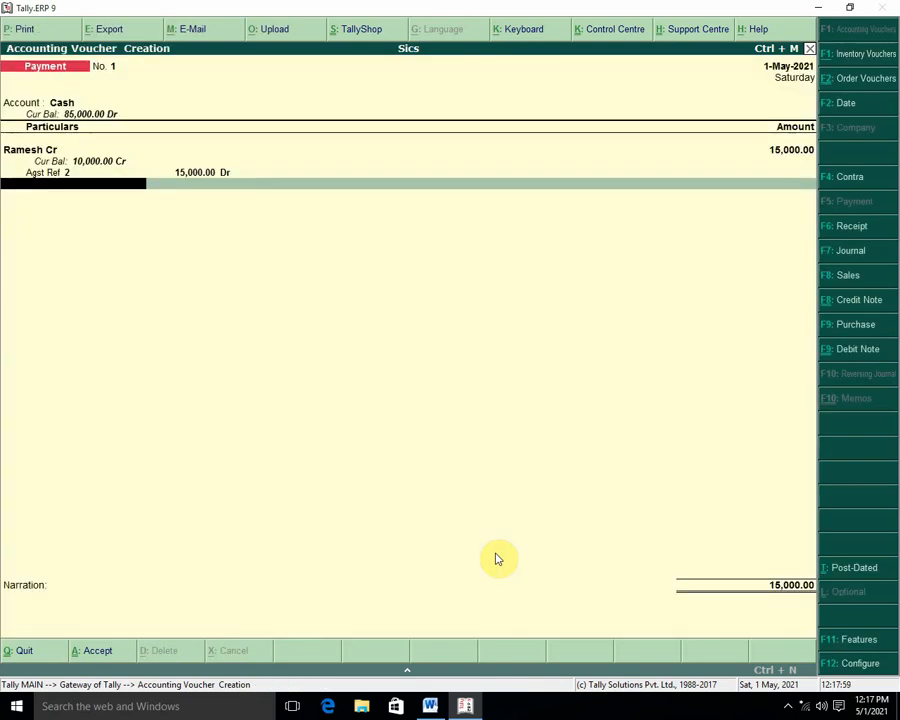
{"action": "key", "text": "Return"}
{"action": "key", "text": "Return"}
{"action": "key", "text": "Return"}
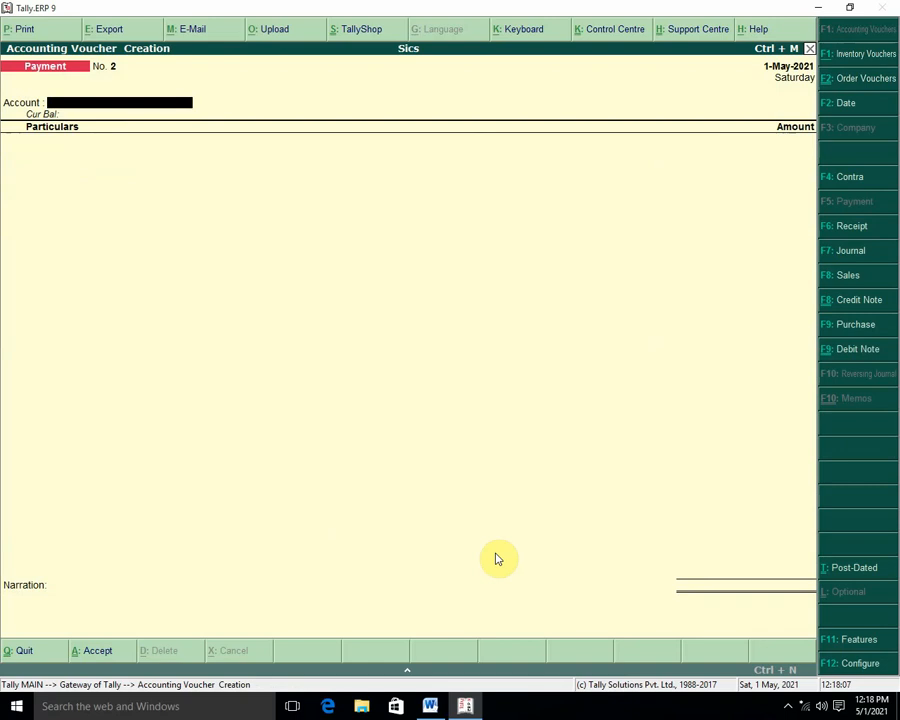
Switch to the Word document and highlight the "Purchase Order" heading in yellow.
{"action": "left_click", "coordinate": [430, 706]}
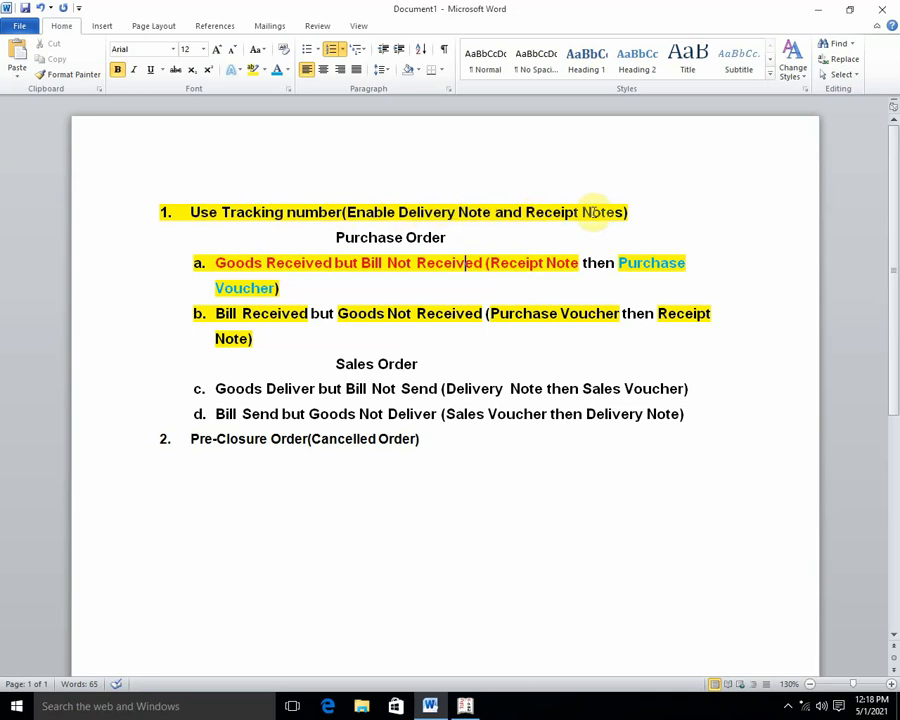
{"action": "left_click", "coordinate": [333, 237]}
{"action": "left_click_drag", "start_coordinate": [401, 237], "coordinate": [467, 236]}
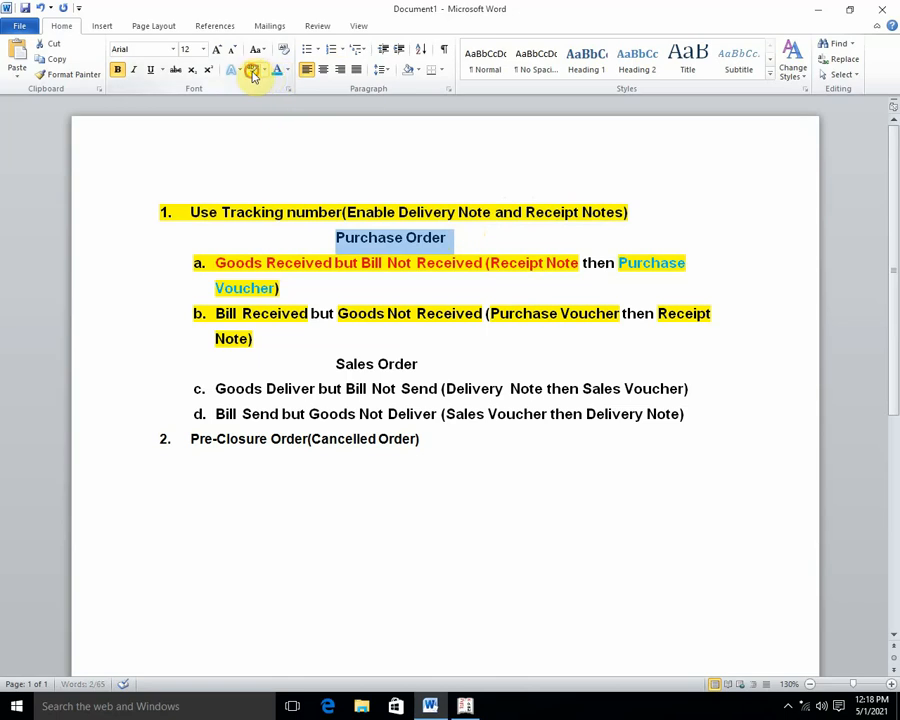
{"action": "left_click", "coordinate": [253, 70]}
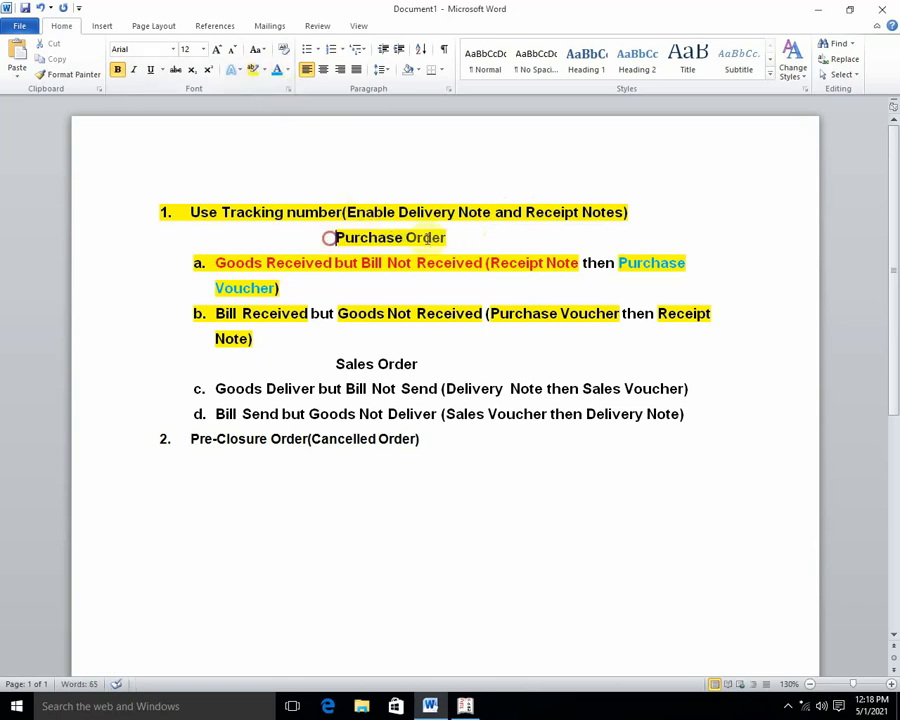
{"action": "left_click_drag", "start_coordinate": [333, 237], "coordinate": [448, 237]}
{"action": "left_click", "coordinate": [287, 70]}
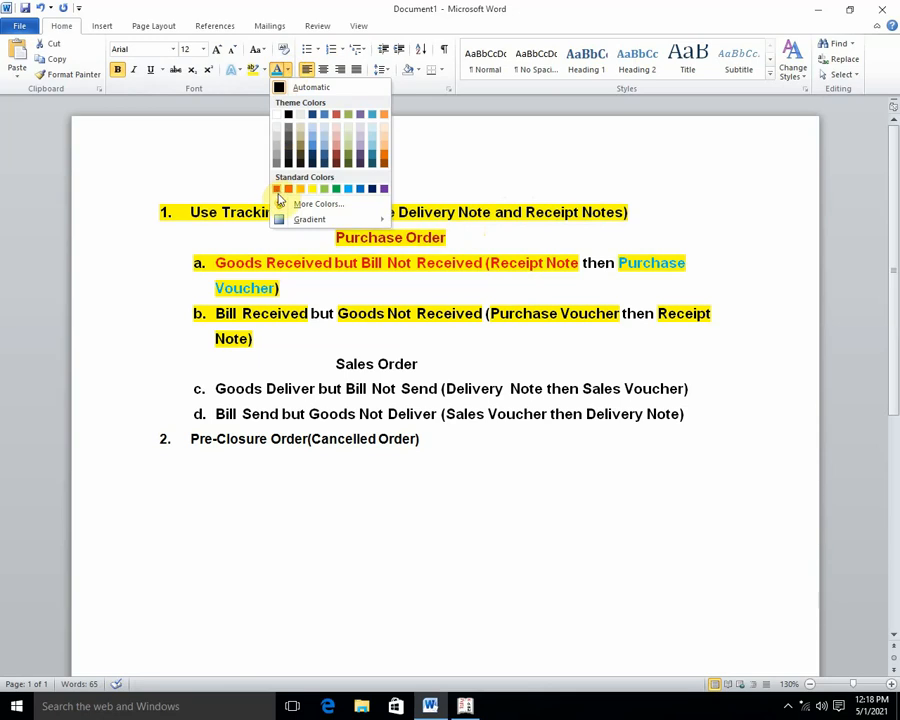
{"action": "left_click", "coordinate": [380, 236]}
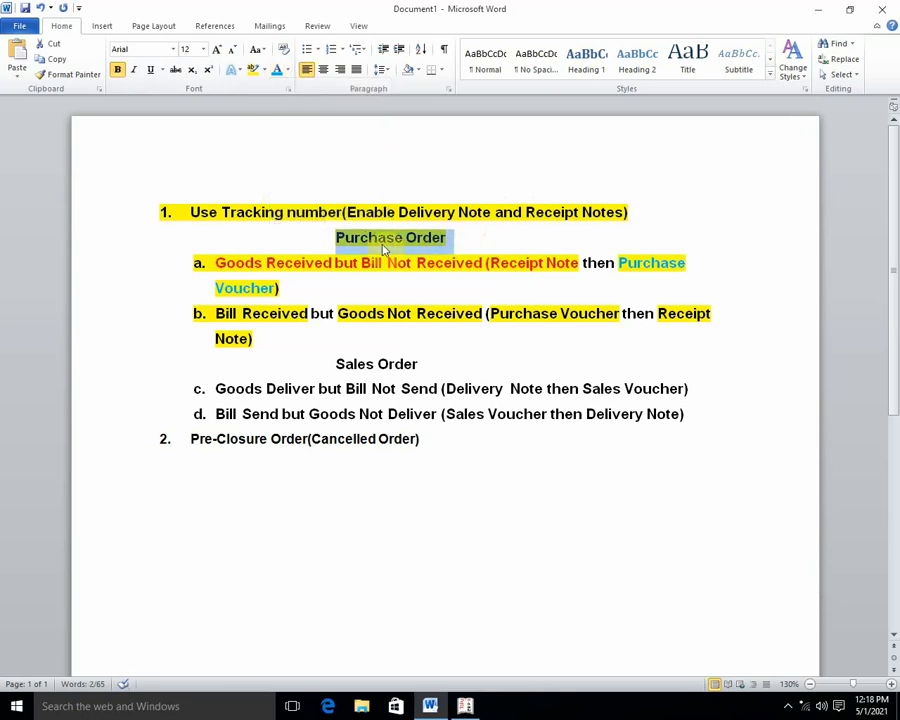
{"action": "left_click", "coordinate": [360, 240]}
Review item a under Purchase Order for the sequence of Receipt Note and Purchase Voucher.
{"action": "left_click_drag", "start_coordinate": [215, 263], "coordinate": [578, 262]}
{"action": "left_click", "coordinate": [491, 260]}
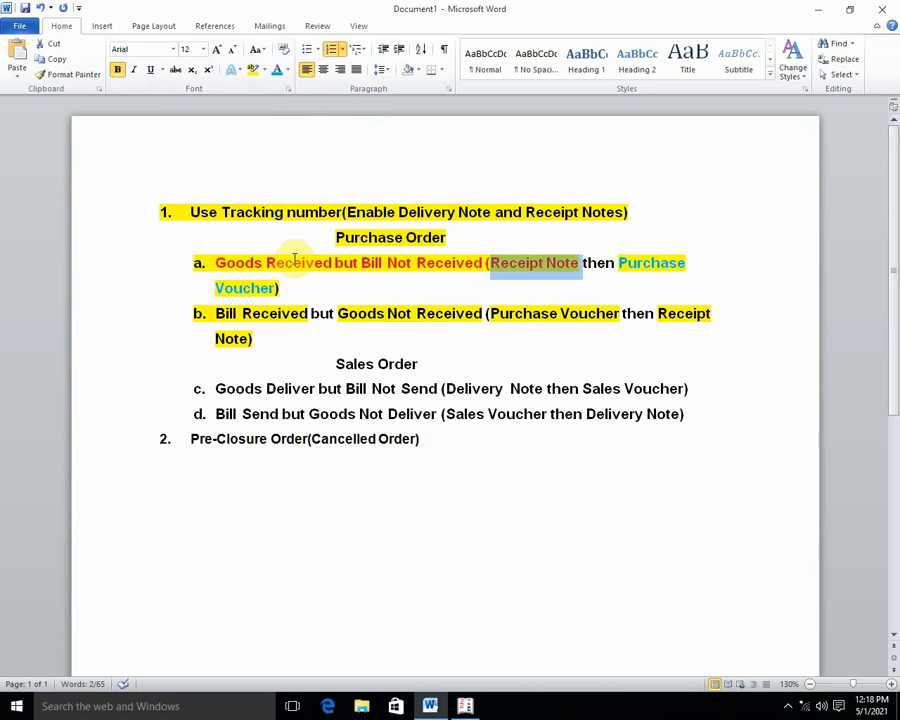
{"action": "left_click_drag", "start_coordinate": [619, 262], "coordinate": [625, 291]}
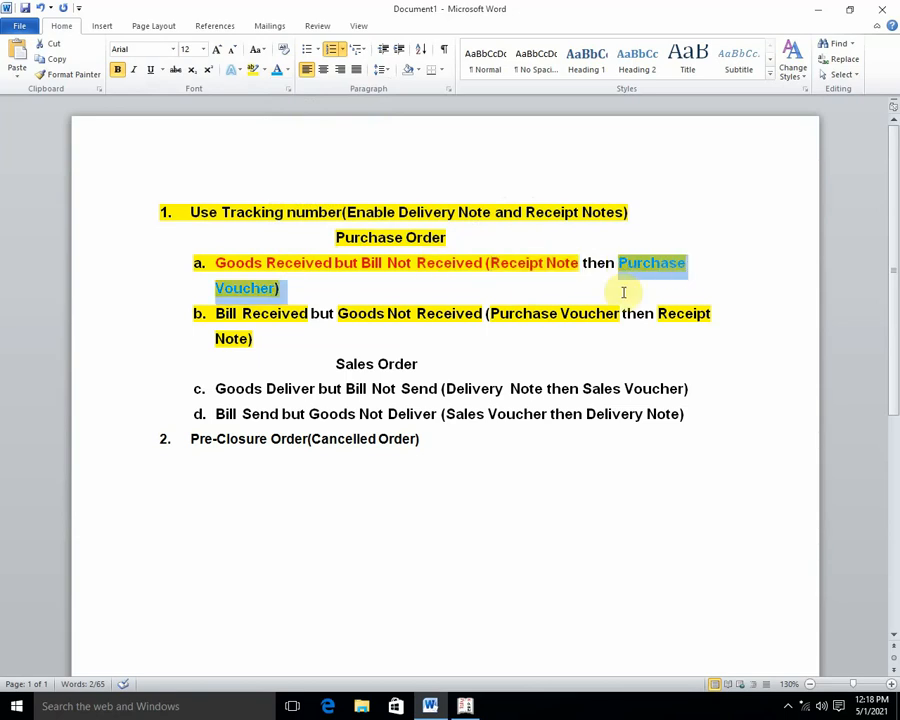
{"action": "left_click", "coordinate": [360, 284]}
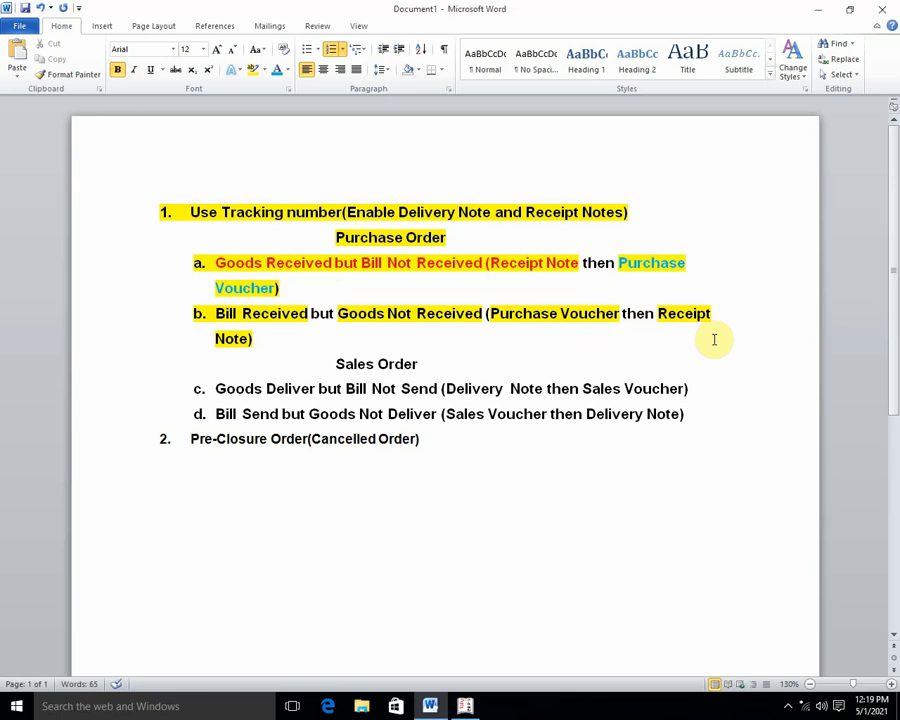
Switch back to Tally.ERP 9 and leave the blank payment voucher for the Gateway of Tally.
{"action": "left_click", "coordinate": [817, 10]}
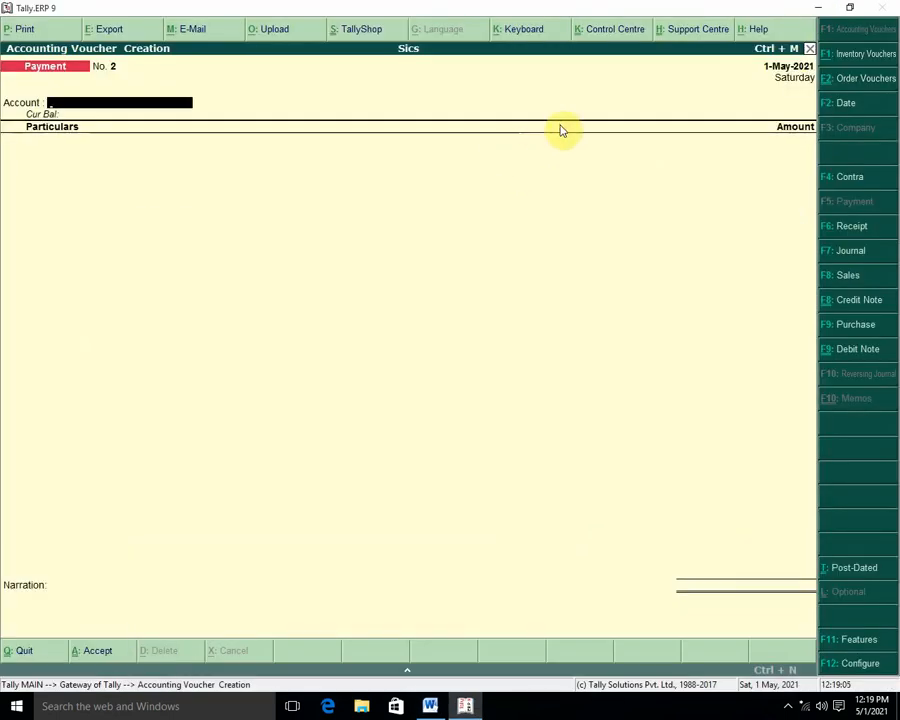
{"action": "key", "text": "Escape"}
{"action": "key", "text": "Return"}
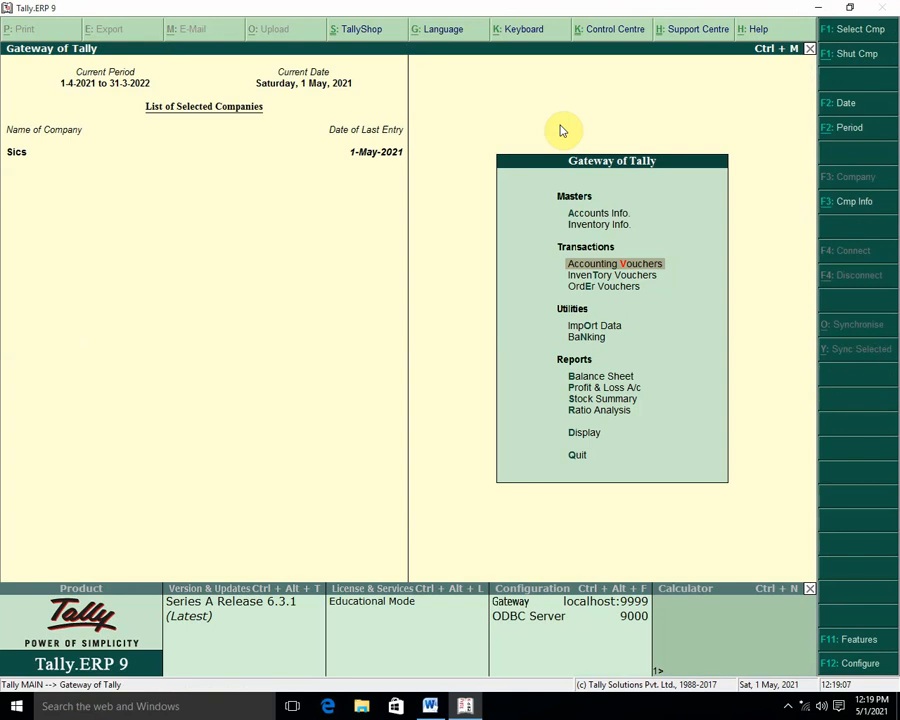
{"action": "key", "text": "Down"}
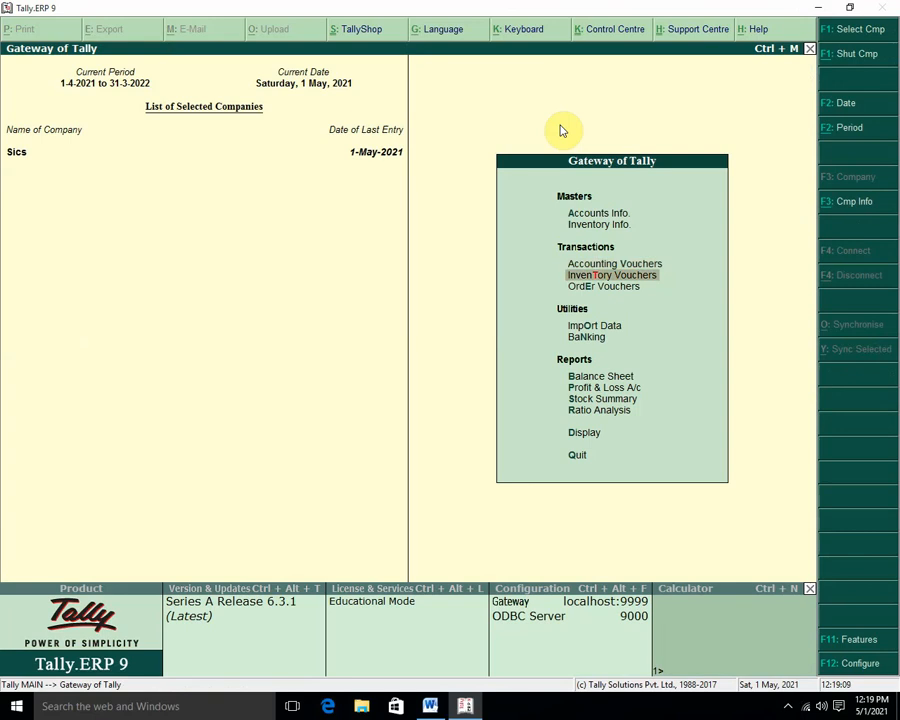
{"action": "key", "text": "Up"}
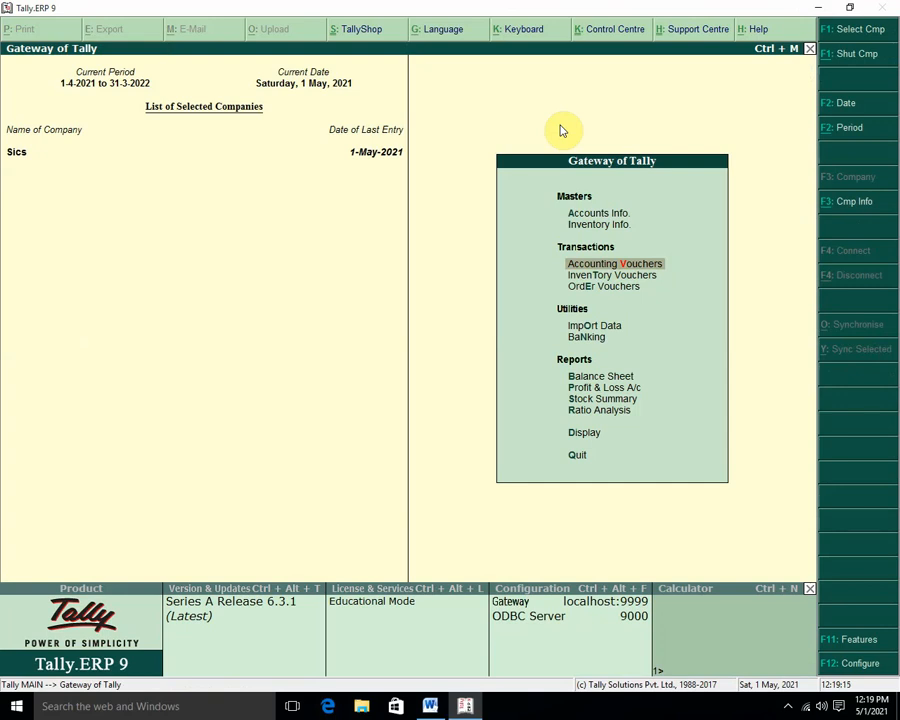
Start a purchase voucher with supplier invoice number 5 dated 1-May-2021 and the supplier's creditor ledger as party.
{"action": "key", "text": "Return"}
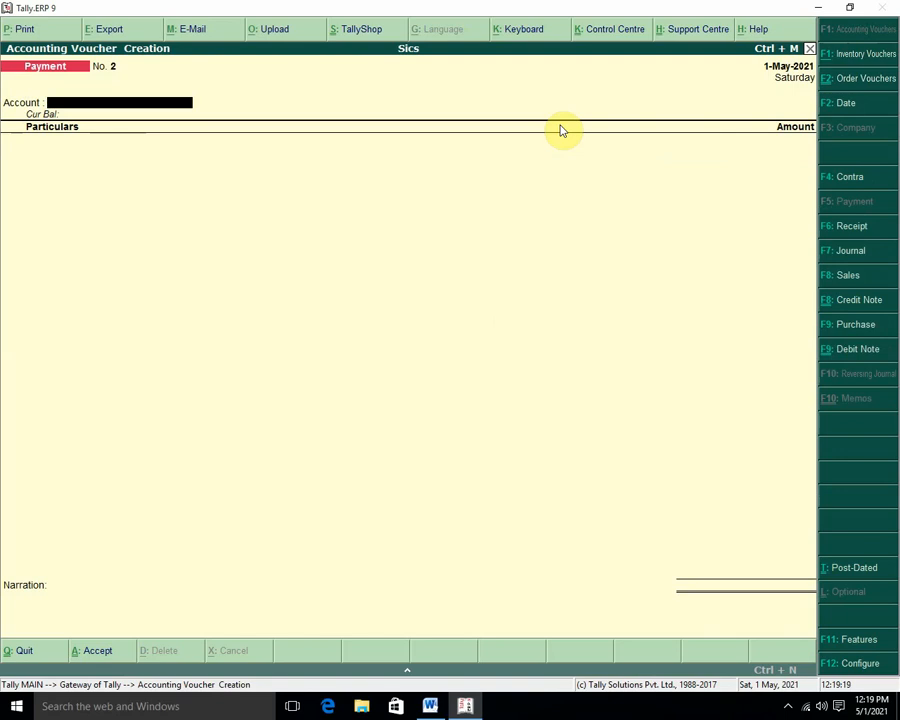
{"action": "key", "text": "F9"}
{"action": "type", "text": "5"}
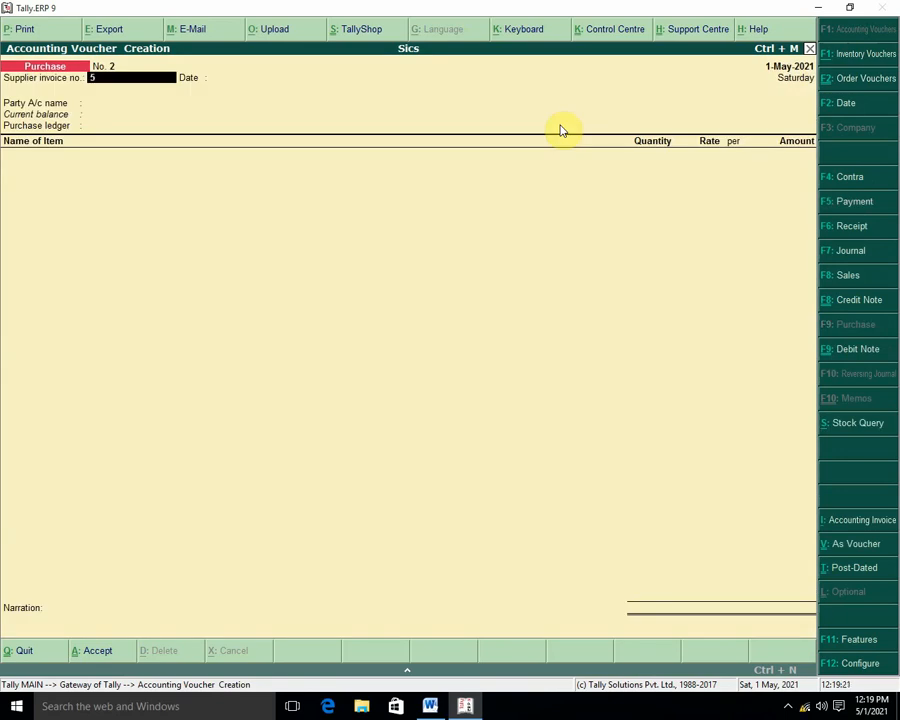
{"action": "key", "text": "Return"}
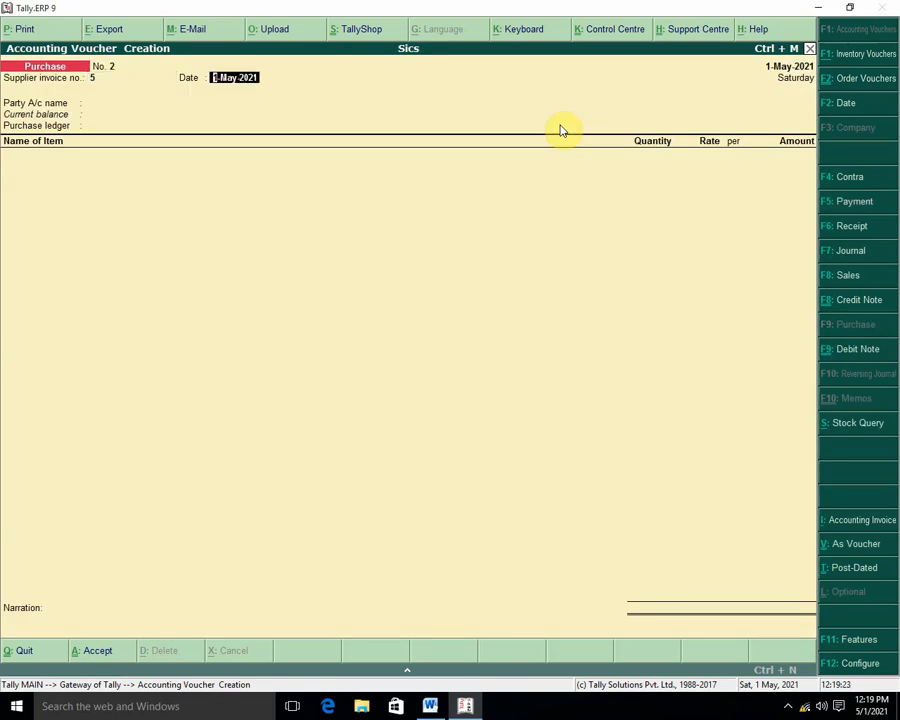
{"action": "key", "text": "Return"}
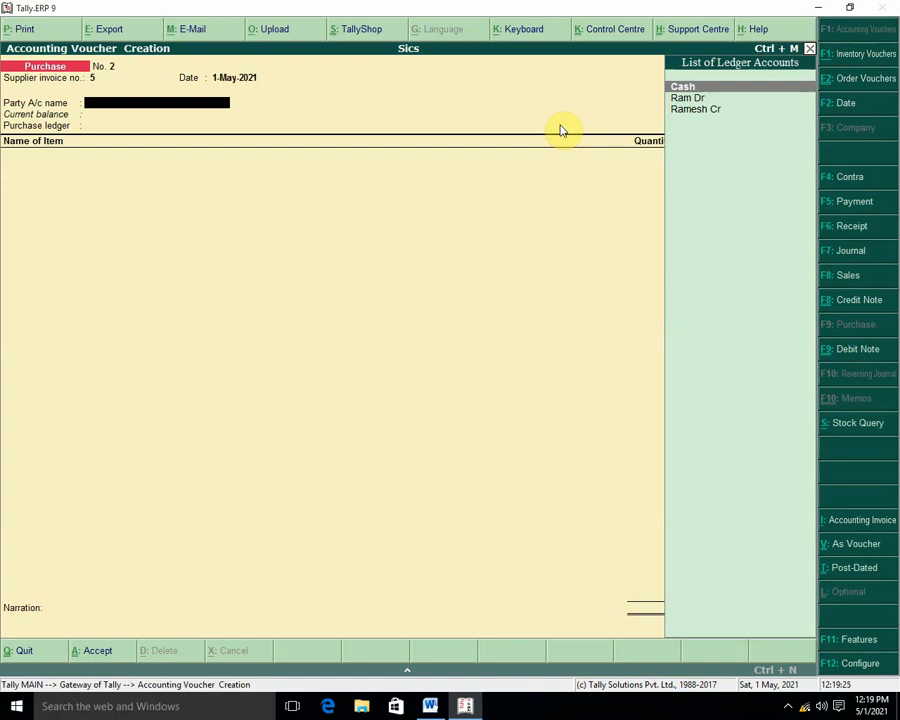
{"action": "key", "text": "Down"}
{"action": "key", "text": "Down"}
{"action": "key", "text": "Return"}
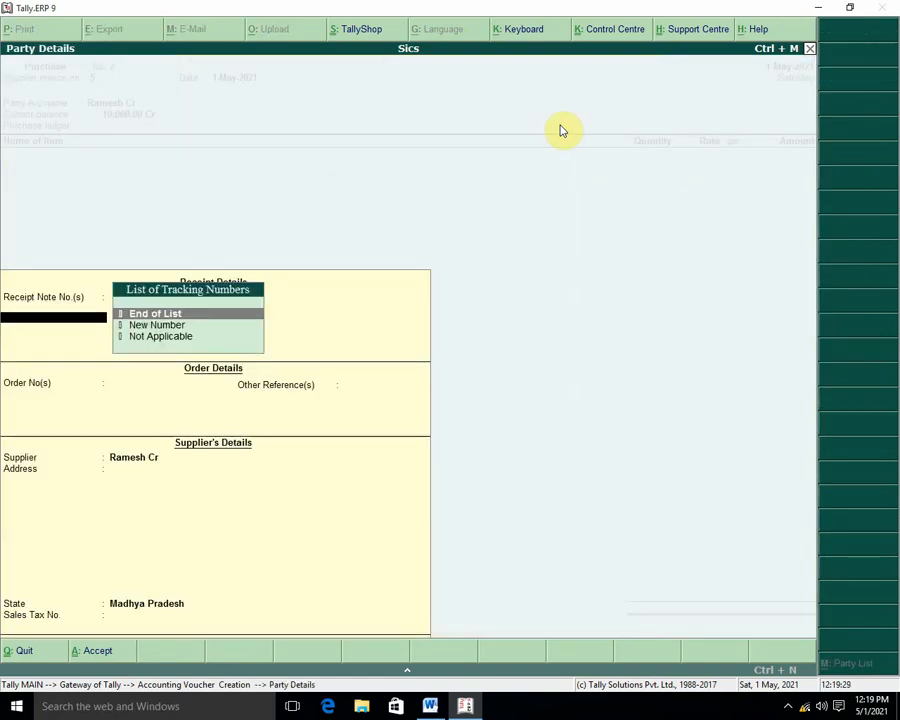
Link the supplier's order dated 2-Apr-2021 in the party details without a receipt note, and accept the details.
{"action": "key", "text": "Return"}
{"action": "key", "text": "Down"}
{"action": "key", "text": "Down"}
{"action": "key", "text": "Down"}
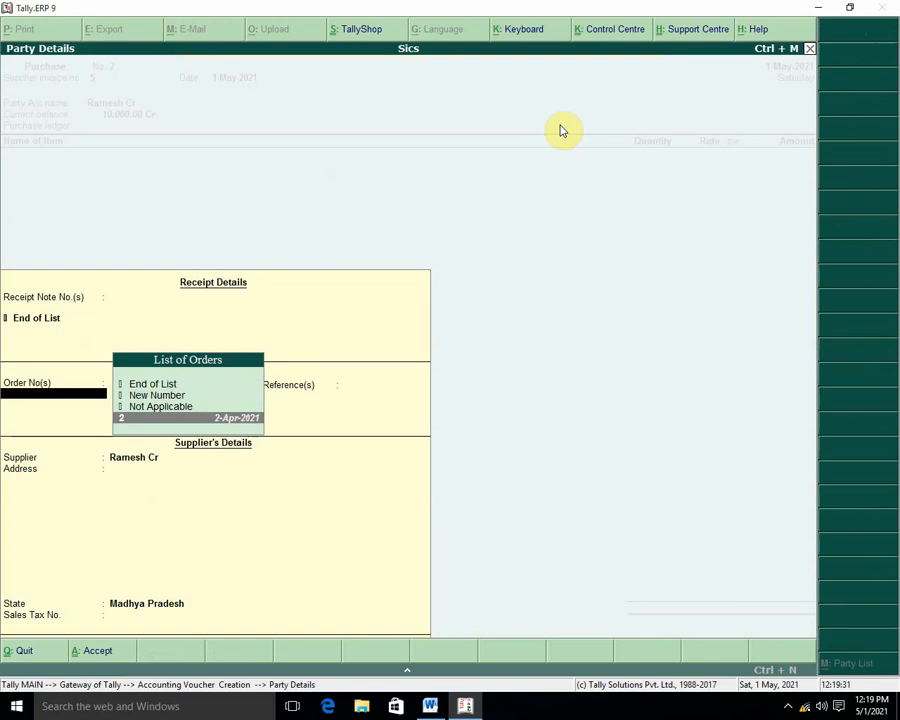
{"action": "key", "text": "Return"}
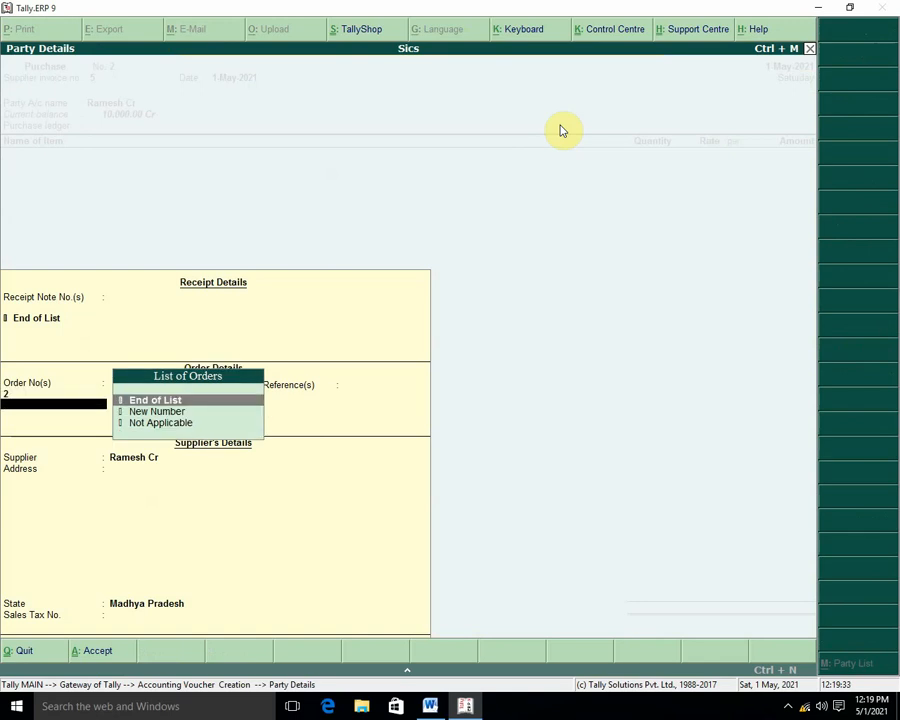
{"action": "key", "text": "Return"}
{"action": "key", "text": "Return"}
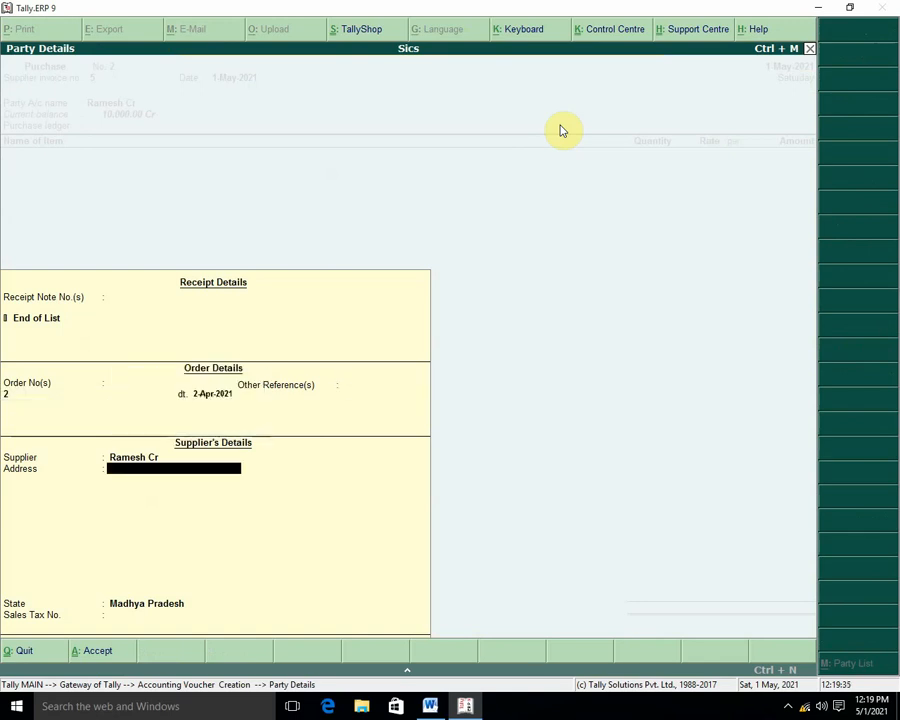
{"action": "key", "text": "Return"}
{"action": "key", "text": "Return"}
{"action": "key", "text": "Return"}
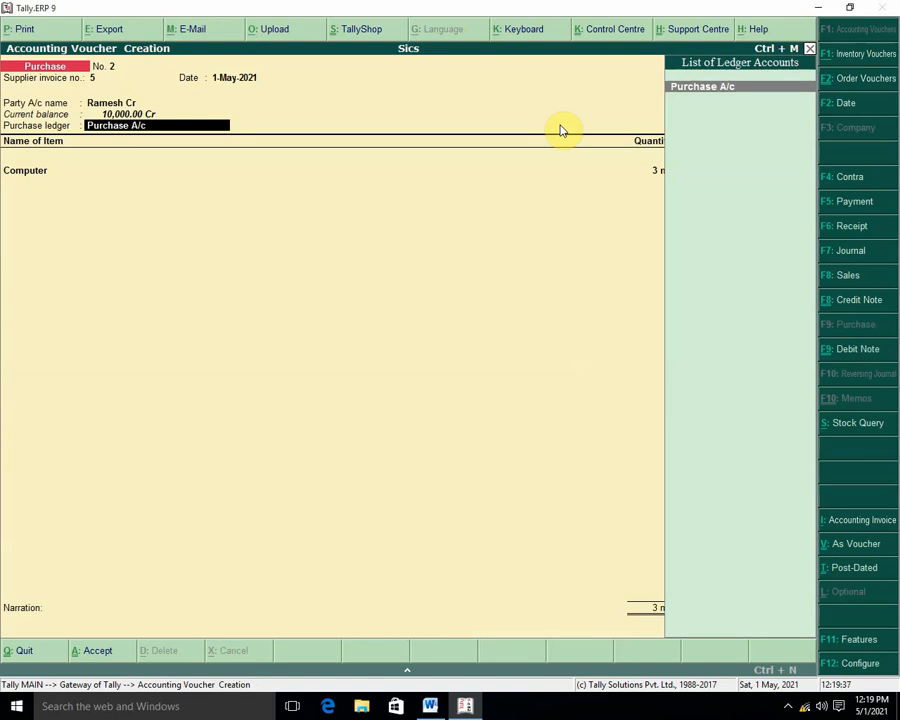
Use Purchase A/c as the purchase ledger and give the Computer item the new tracking number P-20.
{"action": "key", "text": "Return"}
{"action": "key", "text": "Return"}
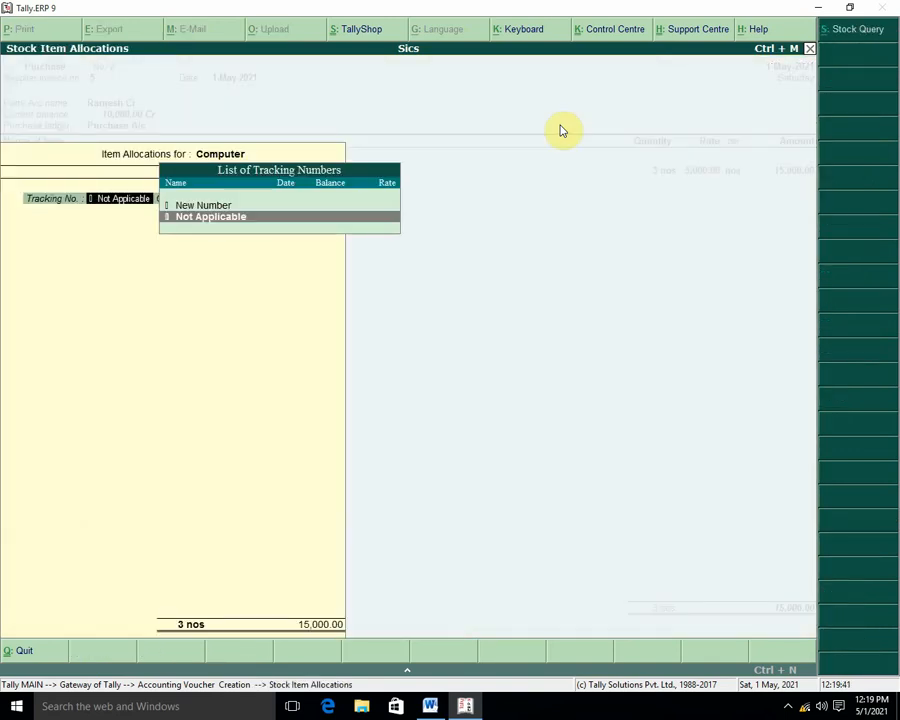
{"action": "key", "text": "Up"}
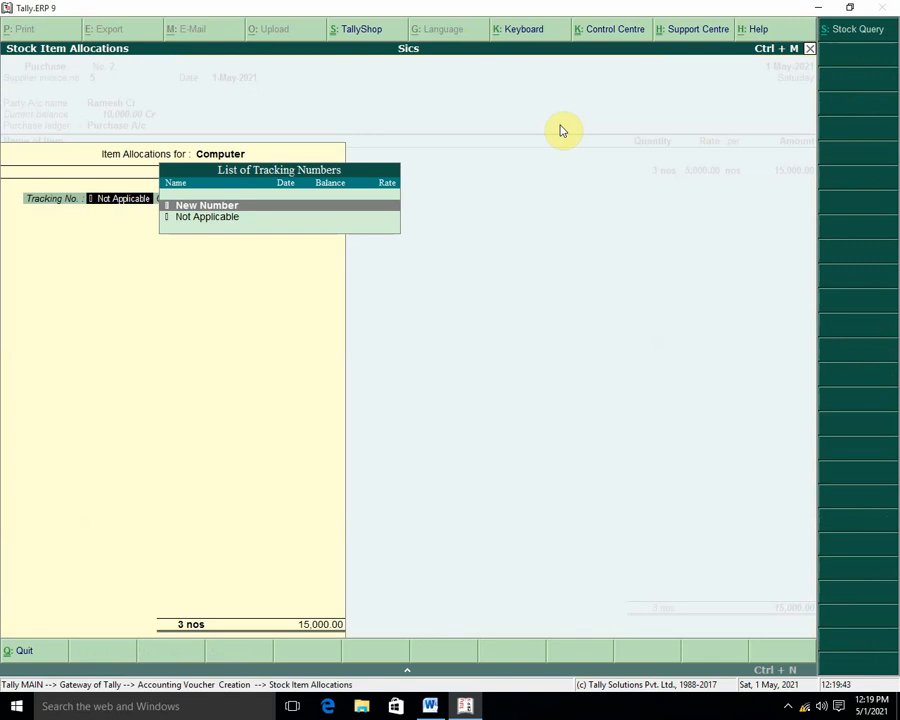
{"action": "key", "text": "Return"}
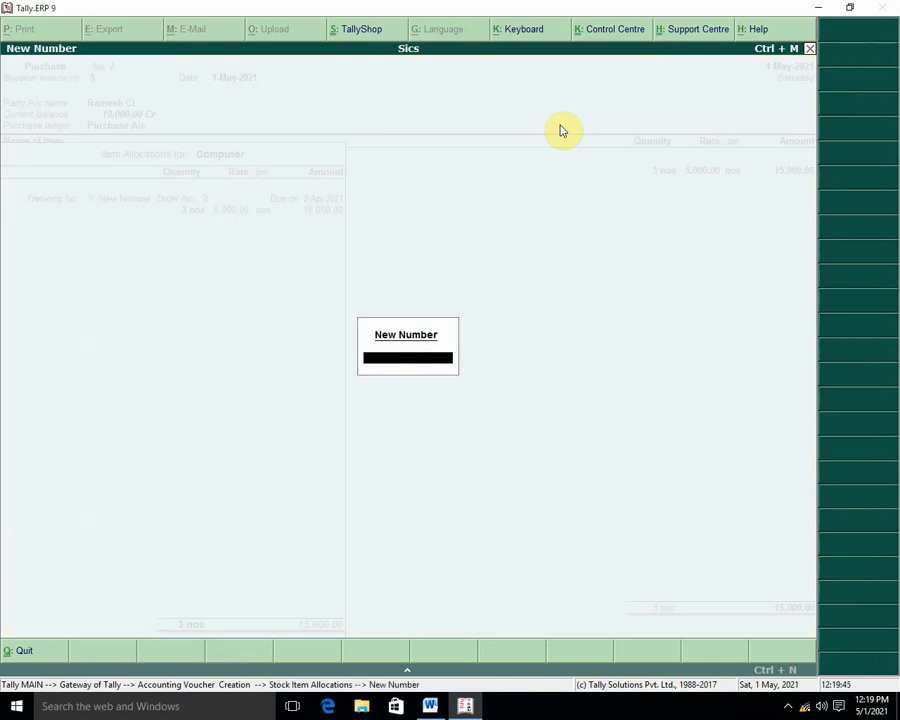
{"action": "type", "text": "P-20"}
{"action": "key", "text": "Return"}
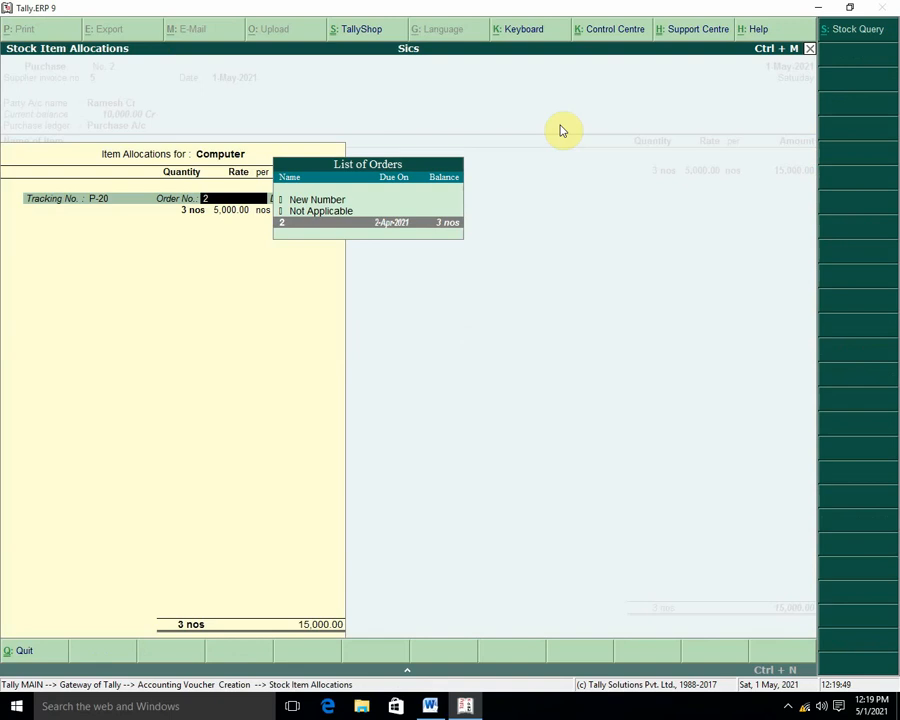
Allocate 3 nos of Computer at 5,000.00 to the order due 2-Apr-2021, and save the purchase voucher.
{"action": "key", "text": "Return"}
{"action": "key", "text": "Return"}
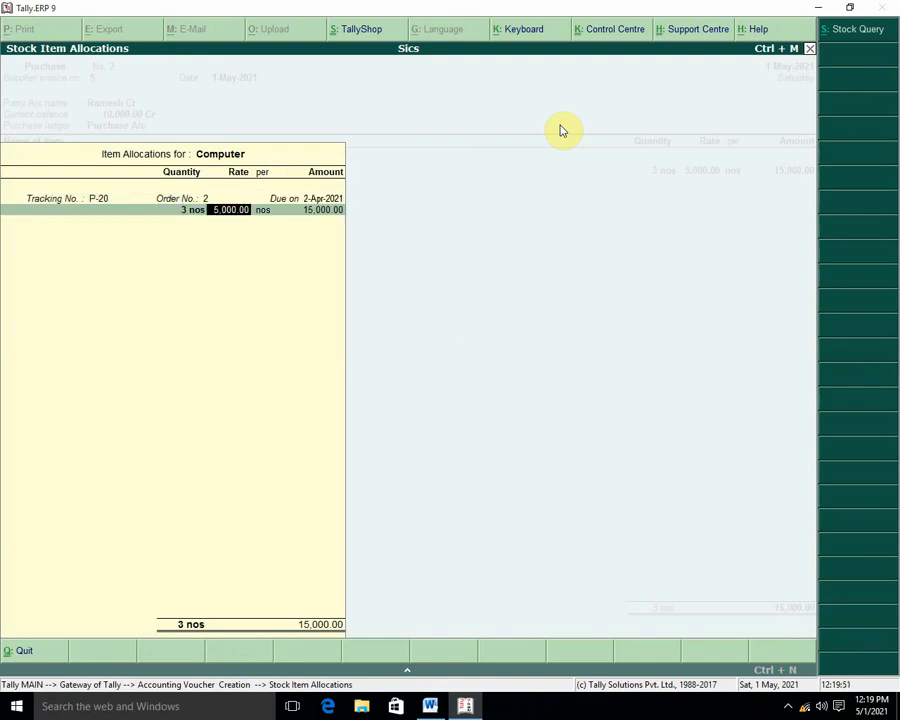
{"action": "key", "text": "Return"}
{"action": "key", "text": "Return"}
{"action": "key", "text": "Return"}
{"action": "key", "text": "Return"}
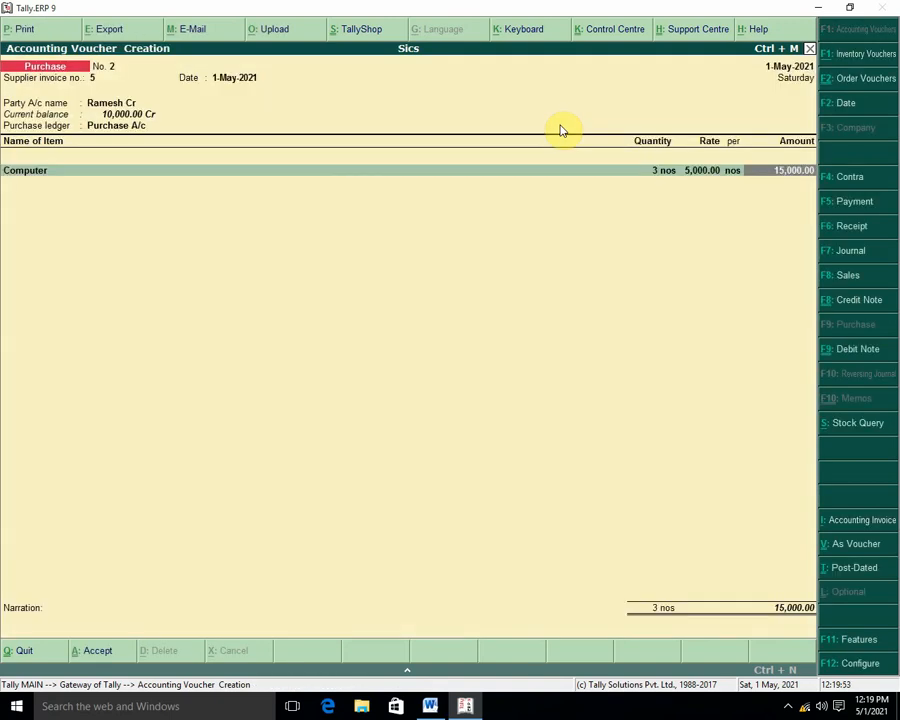
{"action": "key", "text": "Return"}
{"action": "key", "text": "Return"}
{"action": "key", "text": "Return"}
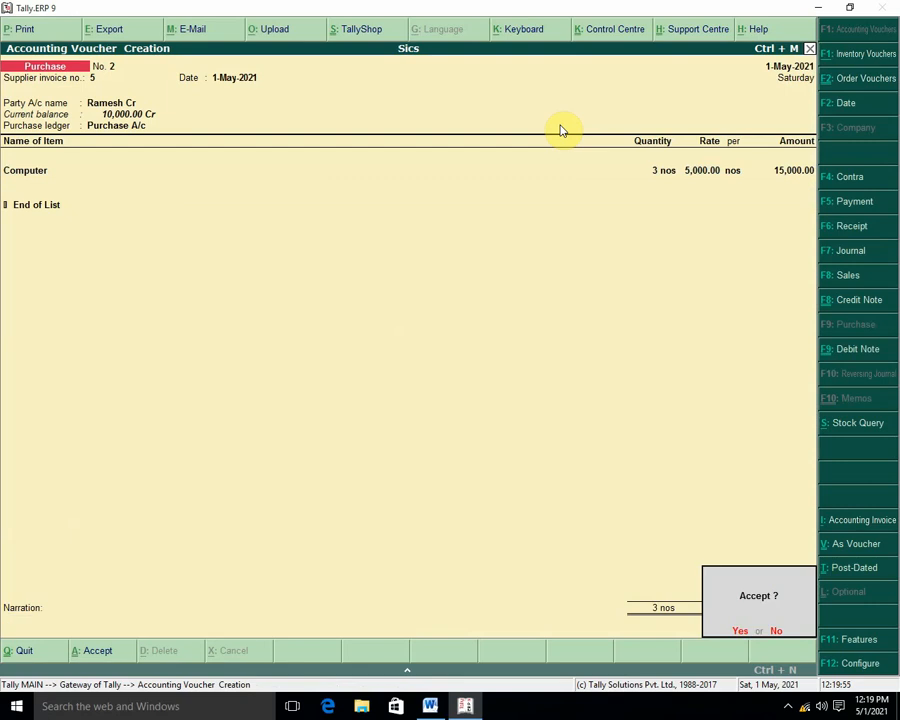
{"action": "key", "text": "Return"}
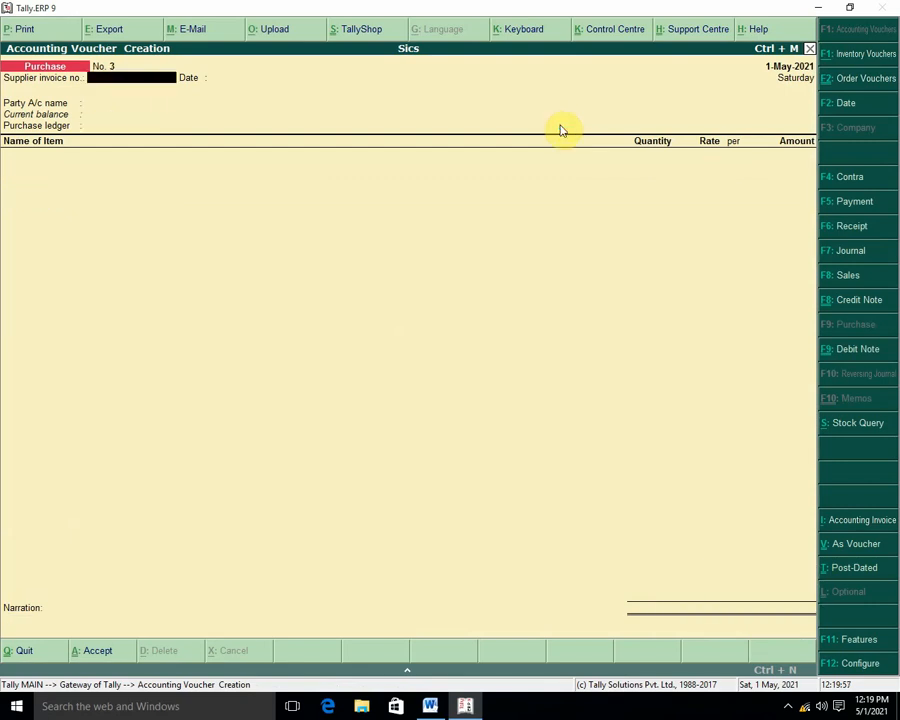
Leave voucher creation without another entry and open the Balance Sheet.
{"action": "key", "text": "Escape"}
{"action": "key", "text": "Return"}
{"action": "key", "text": "Escape"}
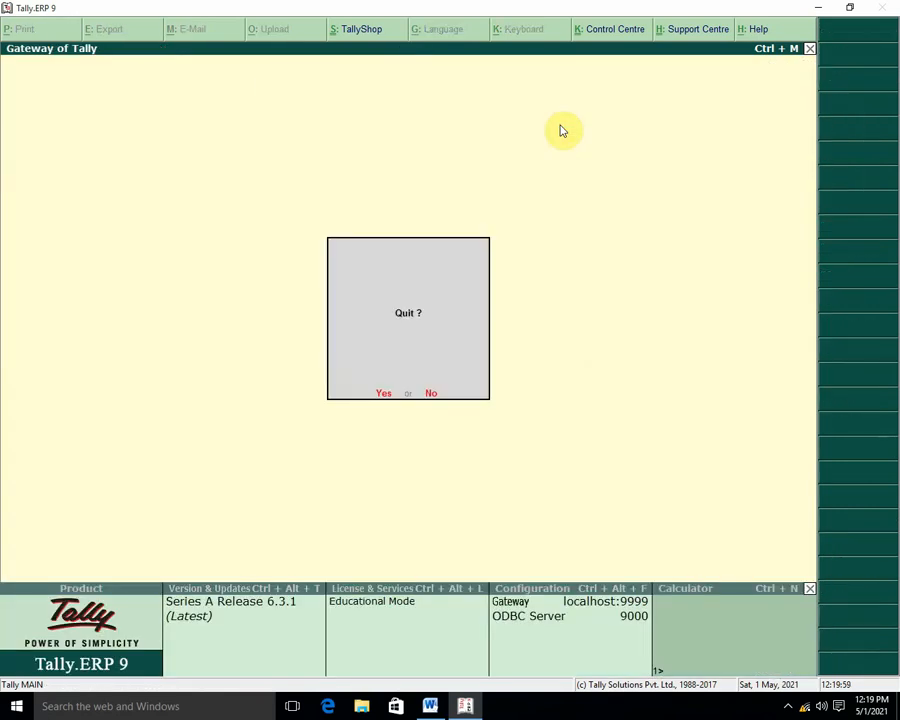
{"action": "key", "text": "n"}
{"action": "key", "text": "b"}
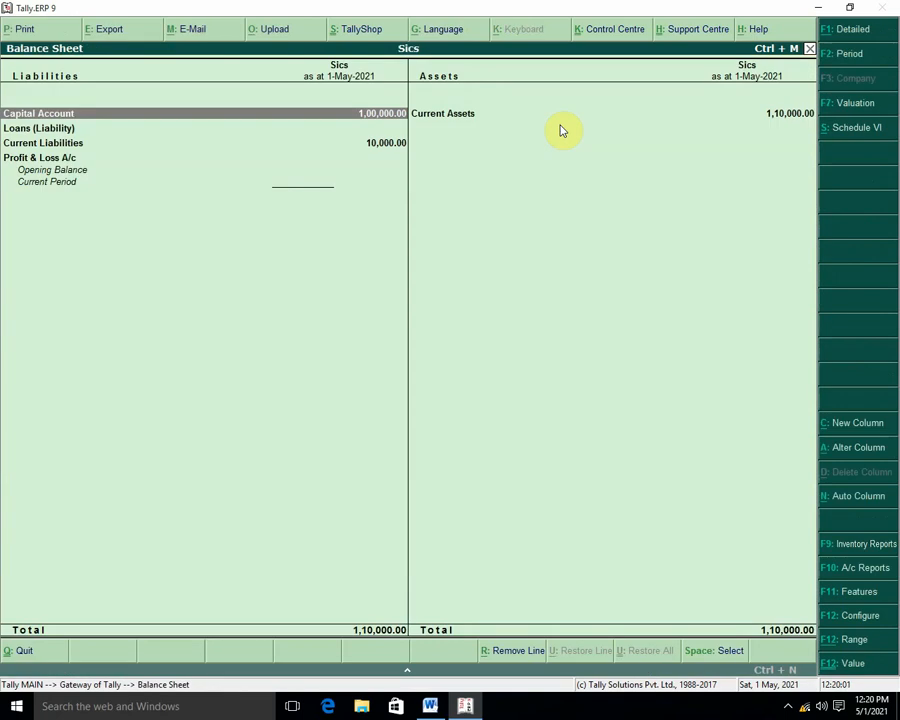
Drill down from Current Liabilities through Sundry Creditors to examine the Purchase Bills to Come.
{"action": "key", "text": "Down"}
{"action": "key", "text": "Down"}
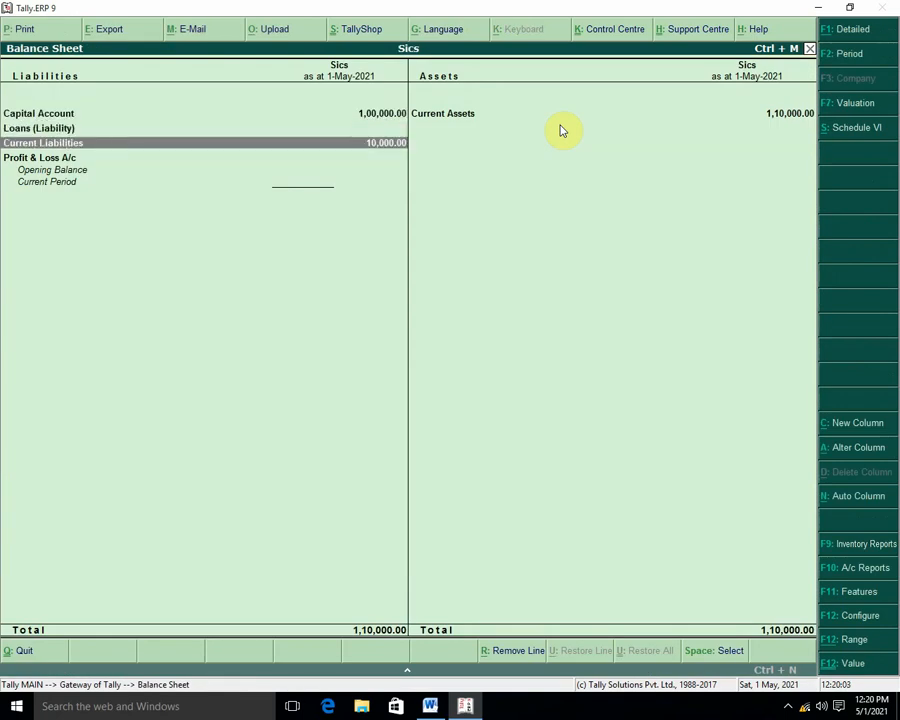
{"action": "key", "text": "Return"}
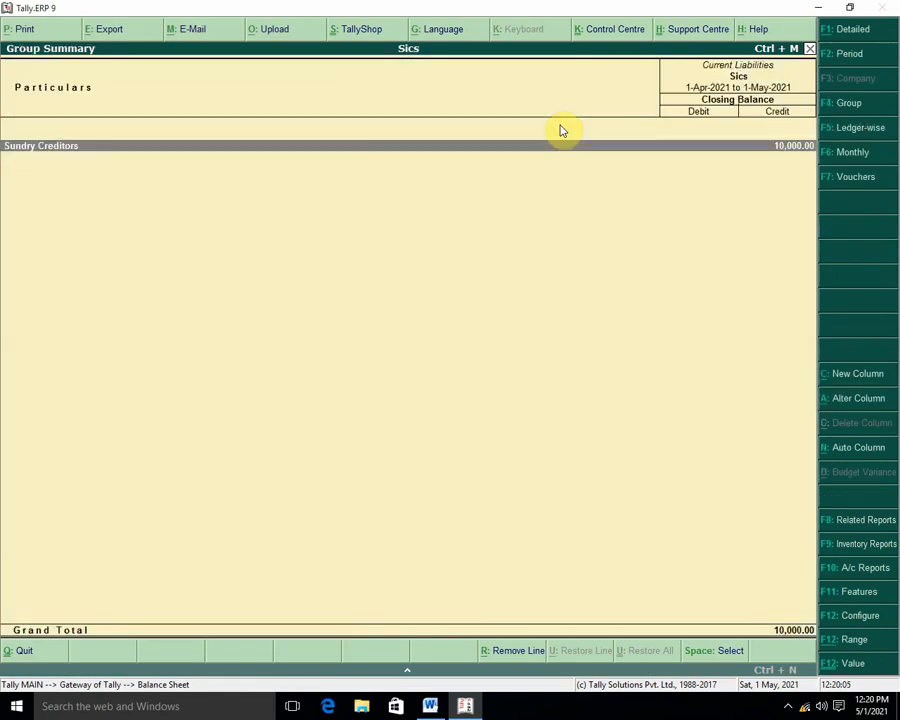
{"action": "key", "text": "Return"}
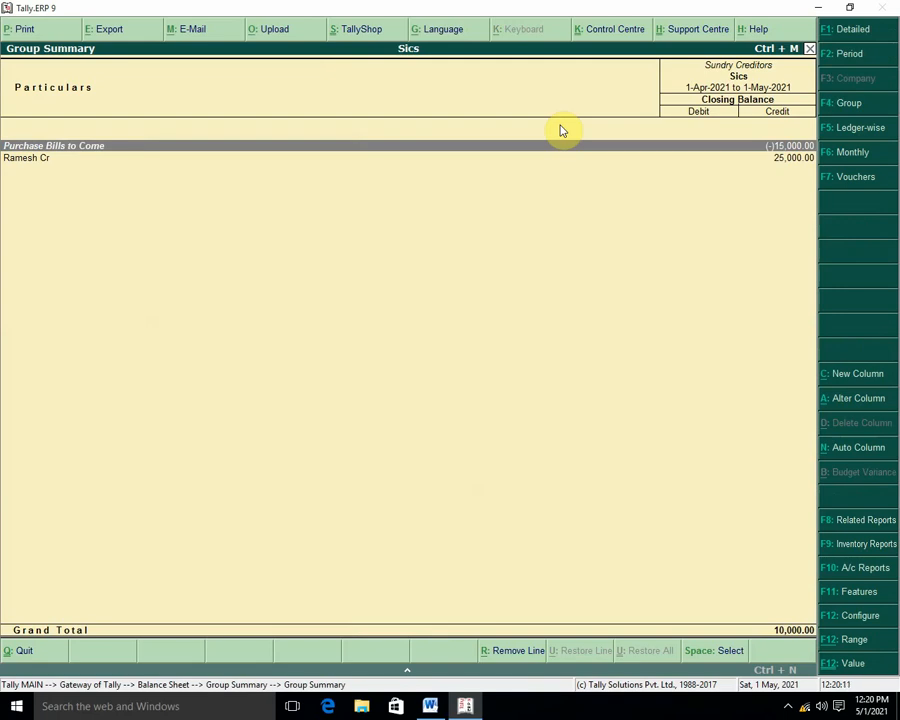
{"action": "key", "text": "Return"}
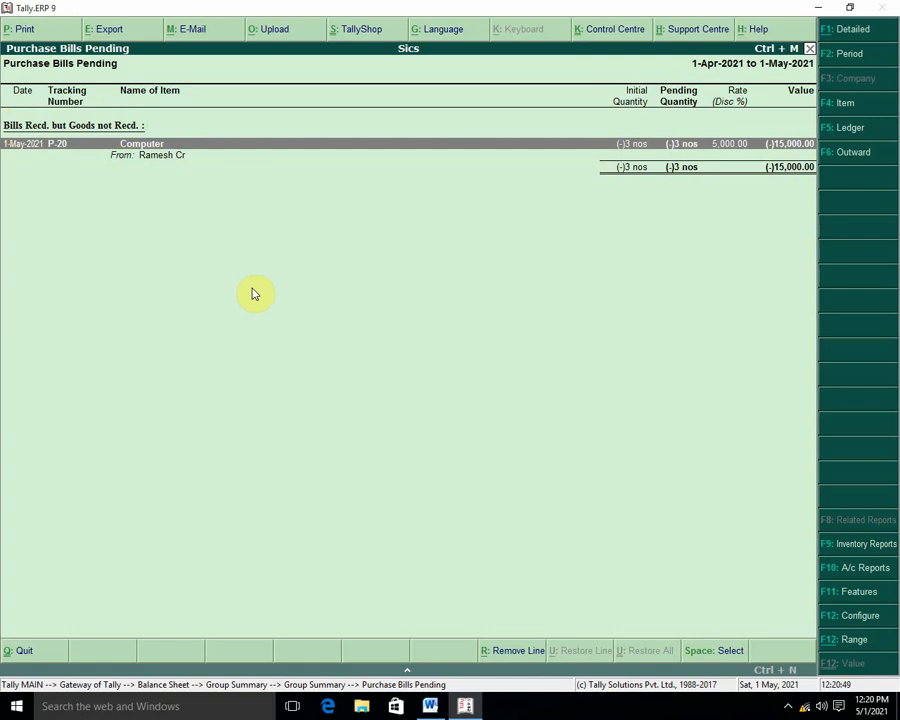
Return to the Gateway of Tally, check the bill-first procedure in the Word notes, and switch back to Tally.
{"action": "key", "text": "Escape"}
{"action": "key", "text": "Escape"}
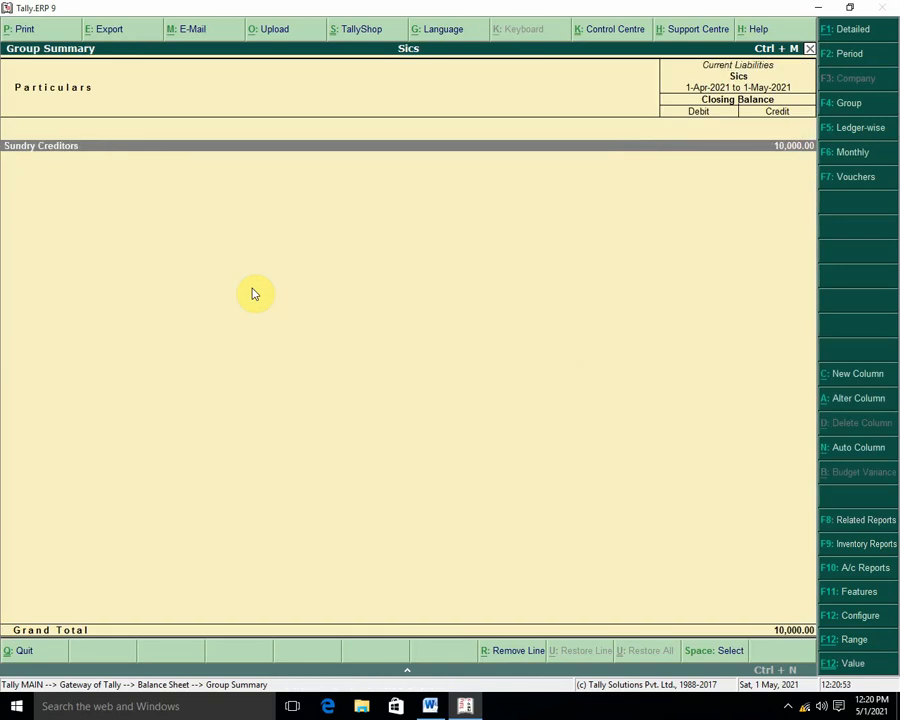
{"action": "key", "text": "Escape"}
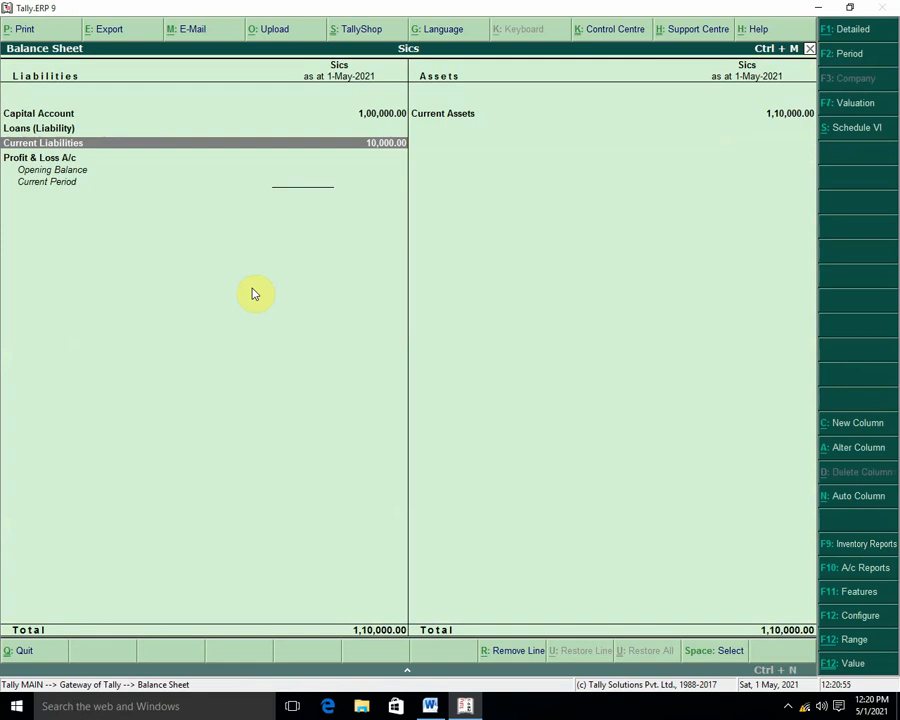
{"action": "key", "text": "Escape"}
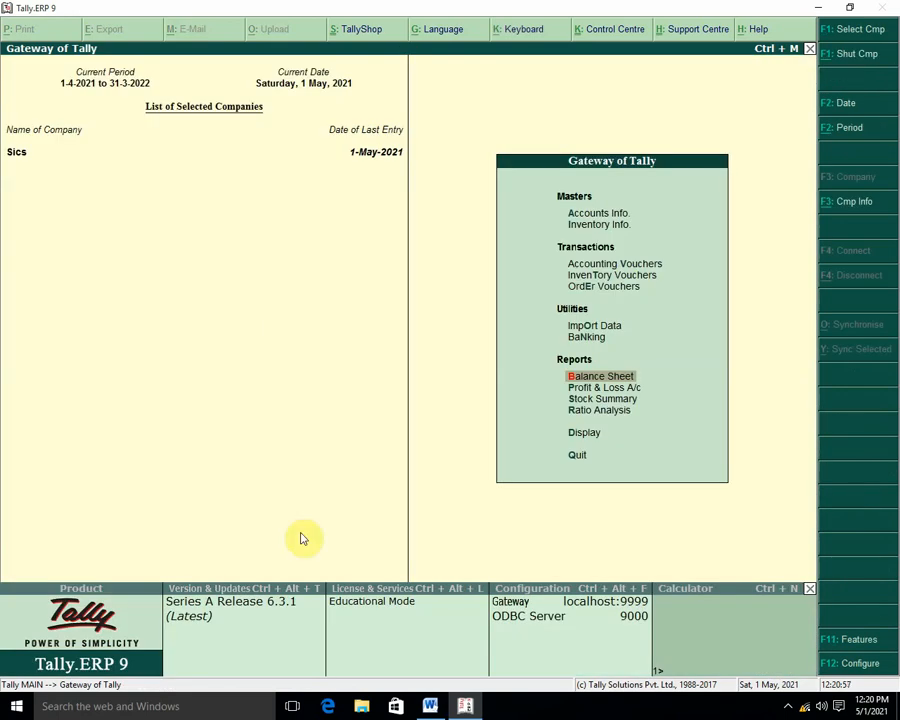
{"action": "left_click", "coordinate": [432, 706]}
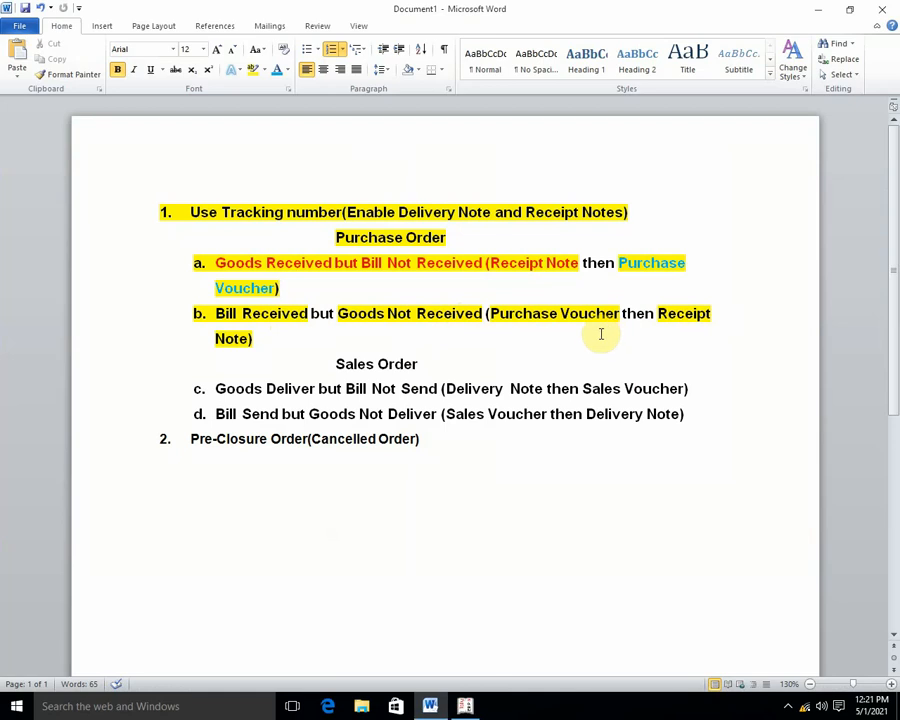
{"action": "left_click", "coordinate": [465, 706]}
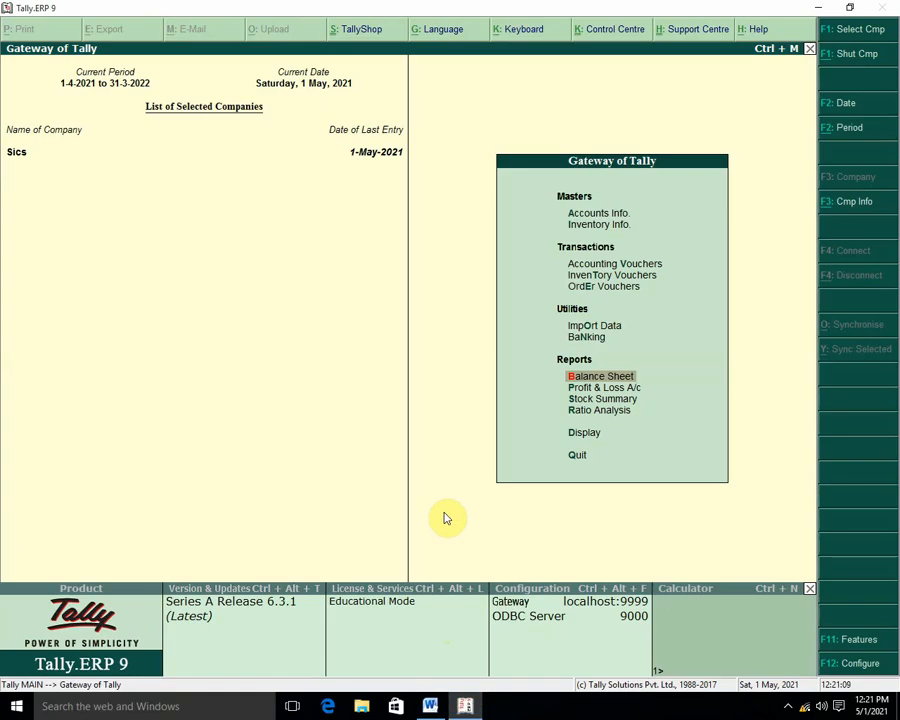
Start a new Receipt Note from the inventory vouchers.
{"action": "key", "text": "Up"}
{"action": "key", "text": "Up"}
{"action": "key", "text": "Up"}
{"action": "key", "text": "Up"}
{"action": "key", "text": "Up"}
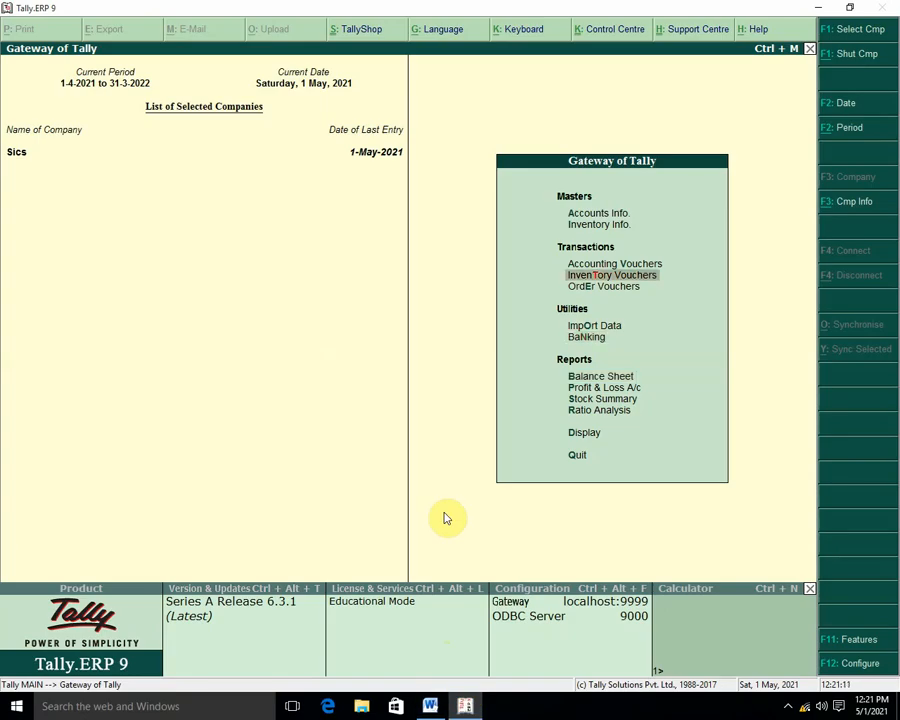
{"action": "key", "text": "Return"}
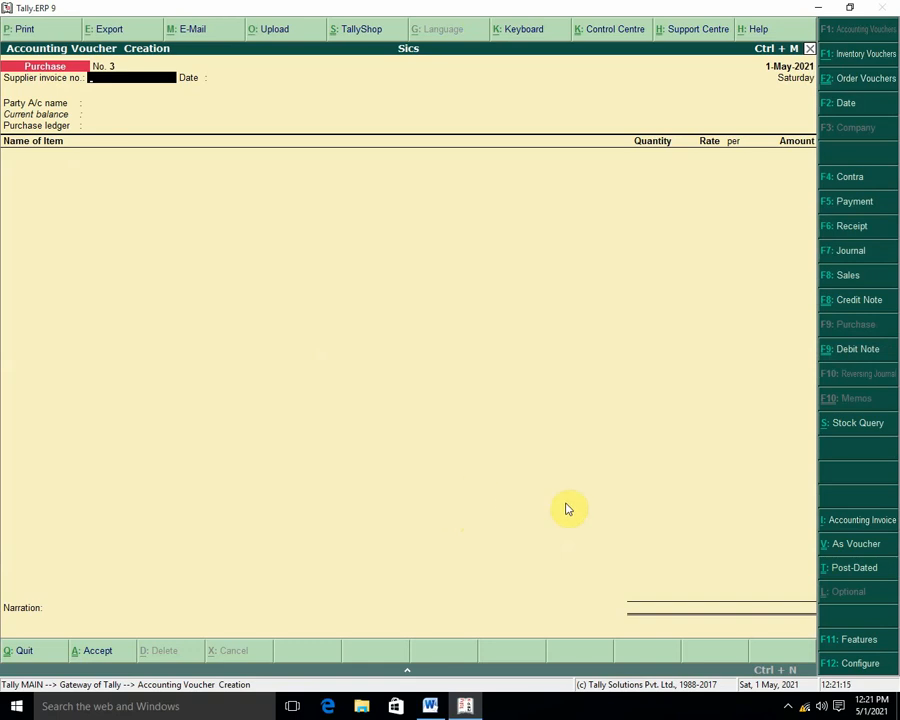
{"action": "key", "text": "Escape"}
{"action": "key", "text": "Return"}
{"action": "key", "text": "Down"}
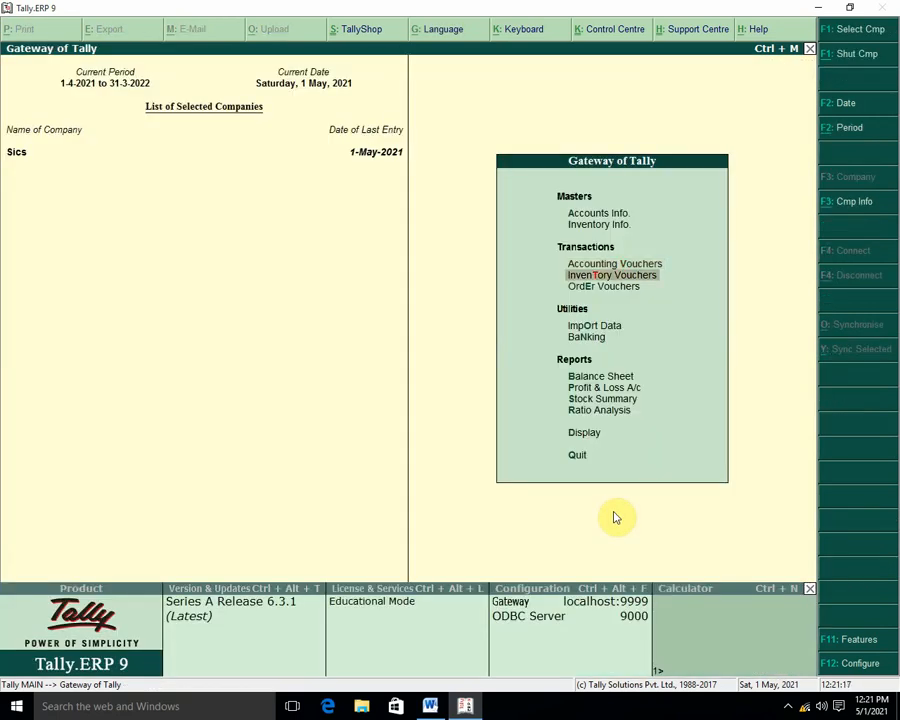
{"action": "key", "text": "Return"}
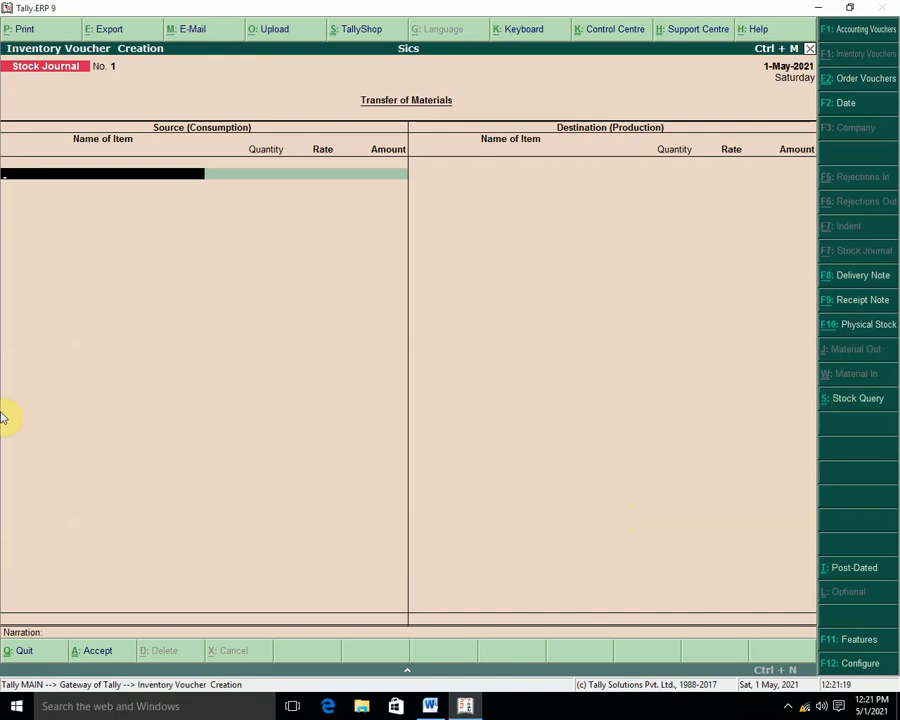
{"action": "left_click", "coordinate": [860, 302]}
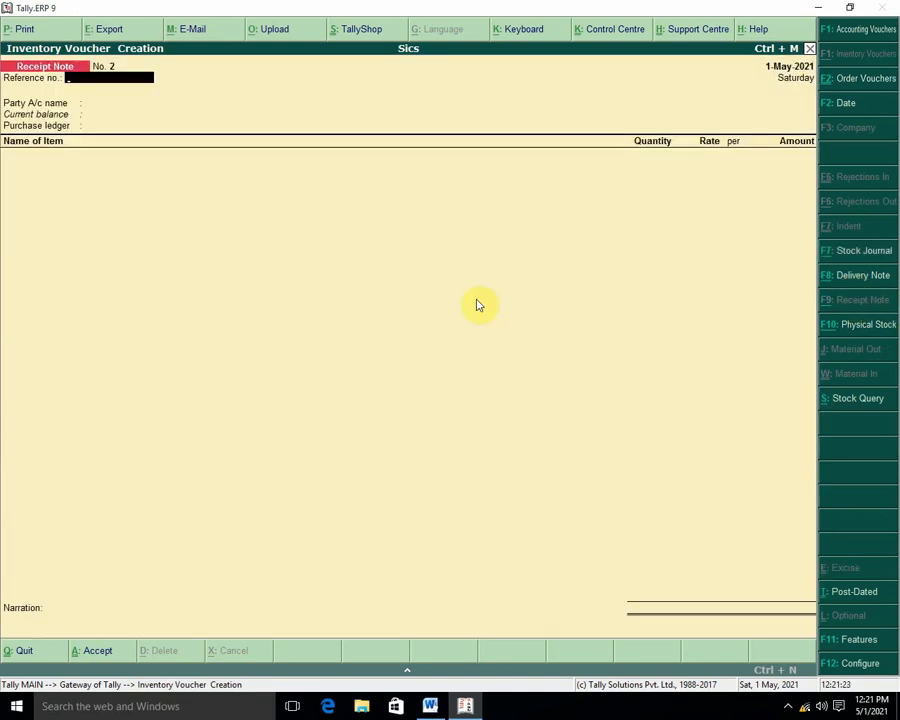
Enter reference number 5 on the receipt note and choose the supplier's creditor ledger as the party account.
{"action": "type", "text": "5"}
{"action": "key", "text": "Return"}
{"action": "key", "text": "Down"}
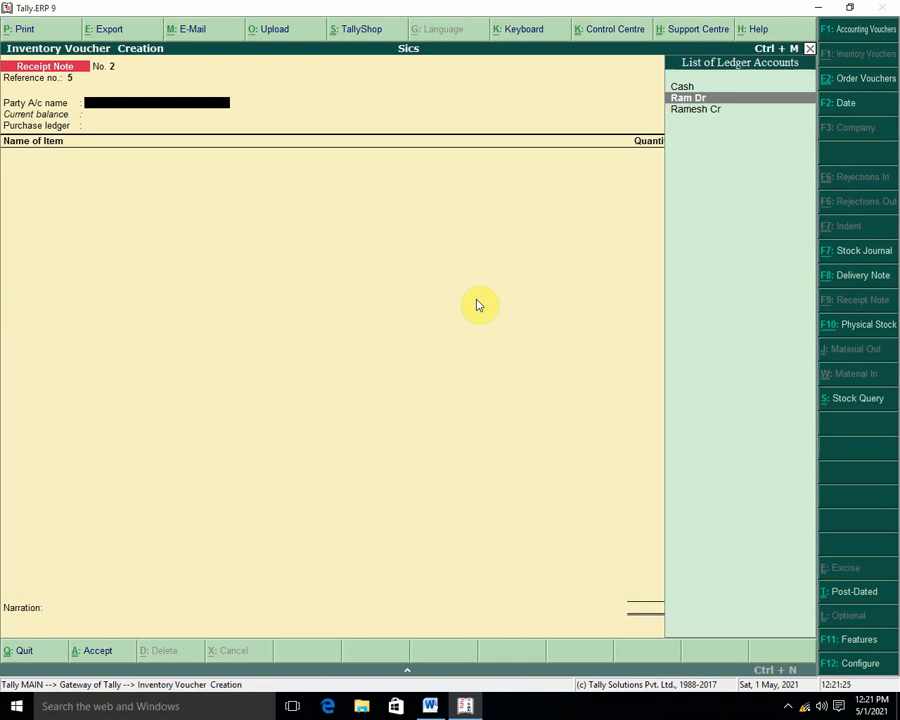
{"action": "key", "text": "Down"}
{"action": "key", "text": "Return"}
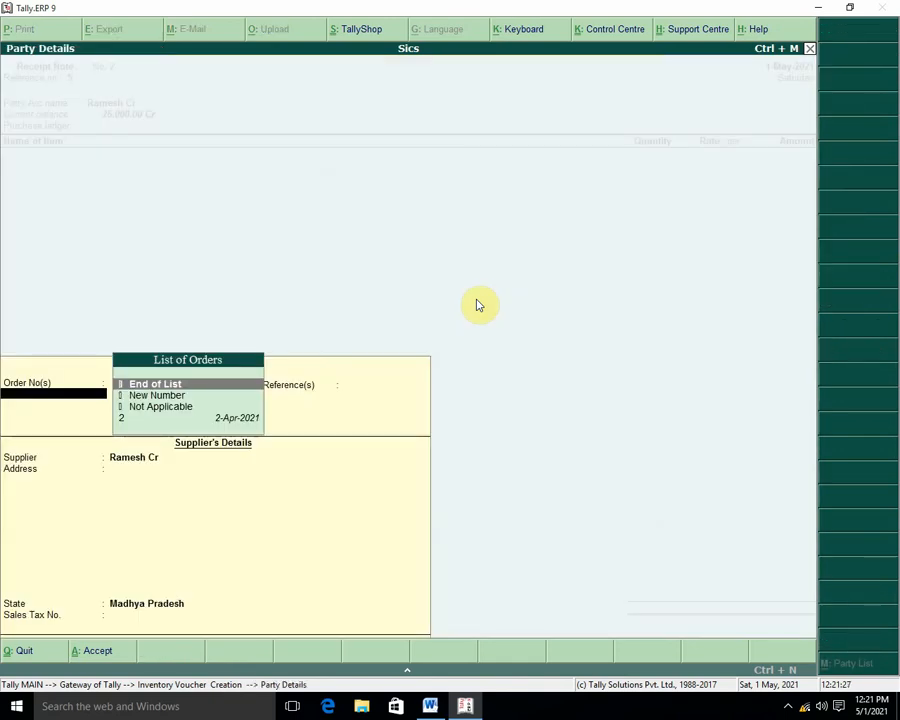
Link the supplier's order dated 2-Apr-2021, accept the party details with Madhya Pradesh as the state, and keep Purchase A/c as the ledger.
{"action": "key", "text": "Down"}
{"action": "key", "text": "Down"}
{"action": "key", "text": "Down"}
{"action": "key", "text": "Return"}
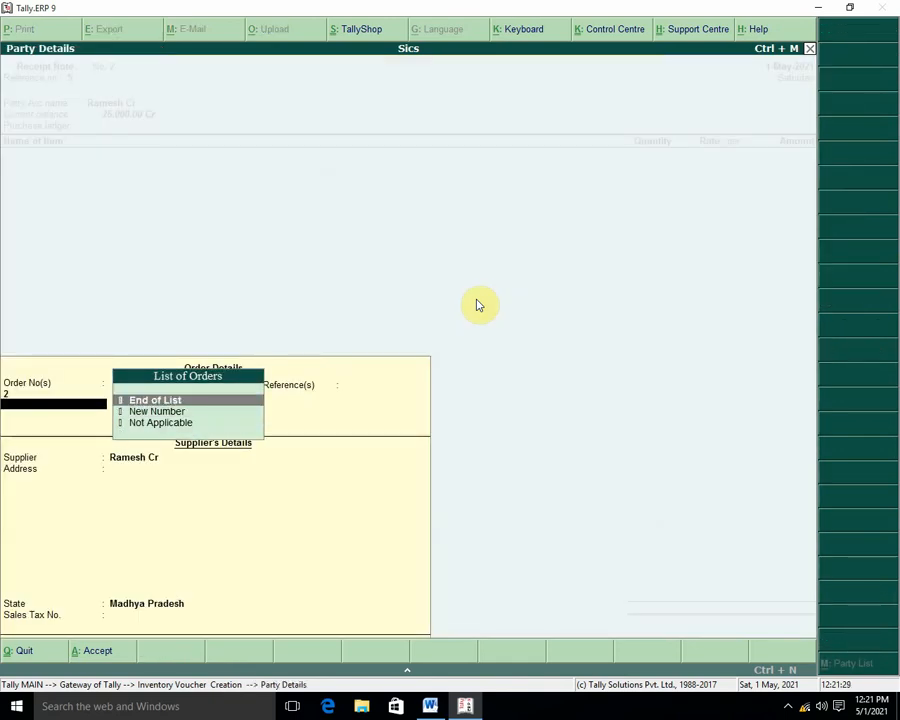
{"action": "key", "text": "Return"}
{"action": "key", "text": "Return"}
{"action": "key", "text": "Return"}
{"action": "key", "text": "Return"}
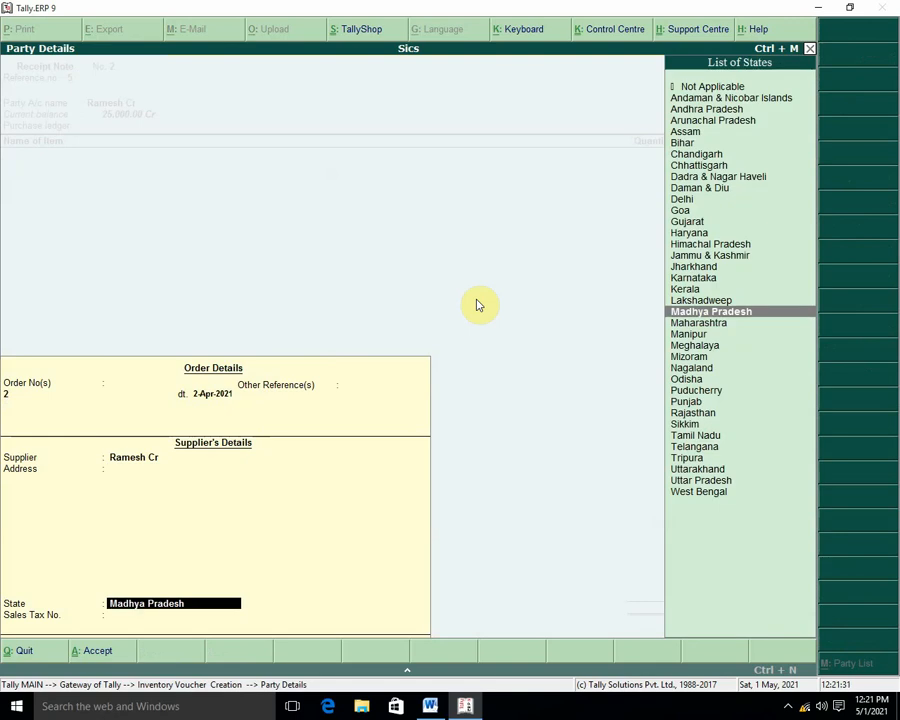
{"action": "key", "text": "Return"}
{"action": "key", "text": "Return"}
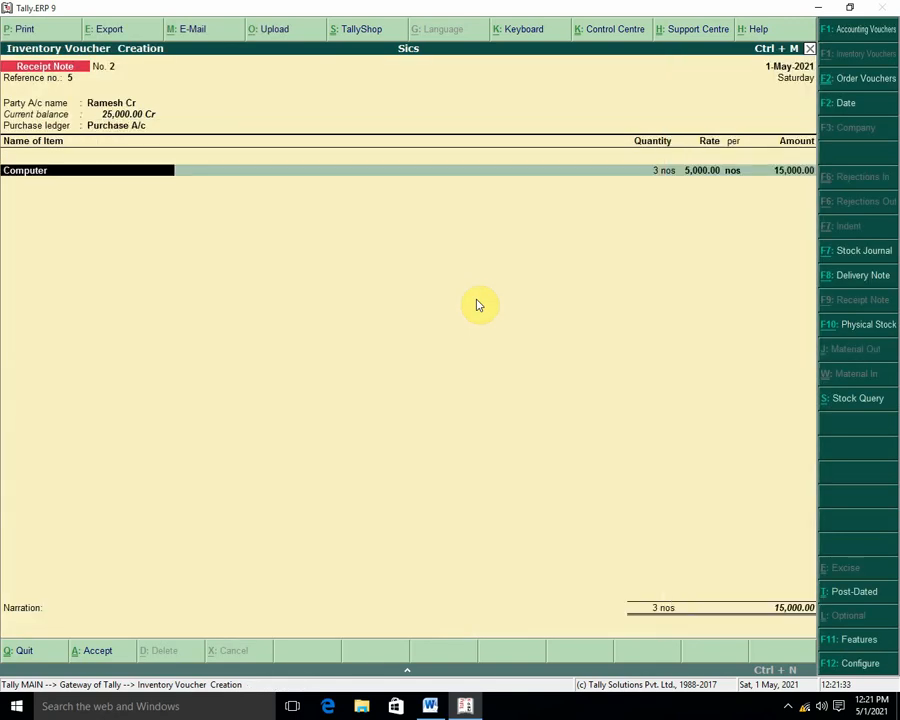
Allocate 3 nos of Computer at 5,000.00 to tracking number P-20 and the order due 2-Apr-2021.
{"action": "key", "text": "Return"}
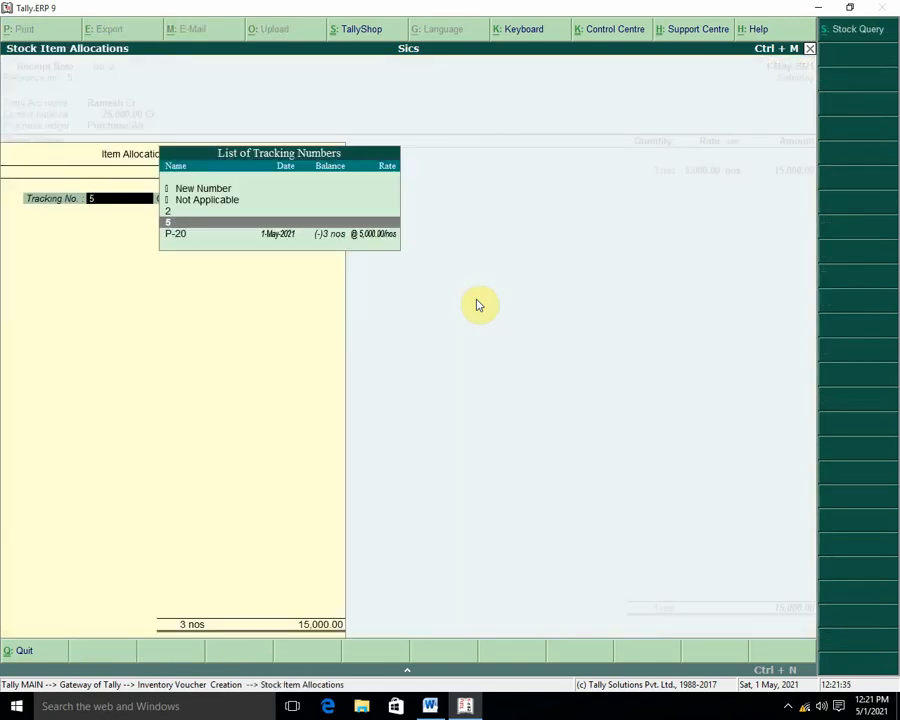
{"action": "key", "text": "Down"}
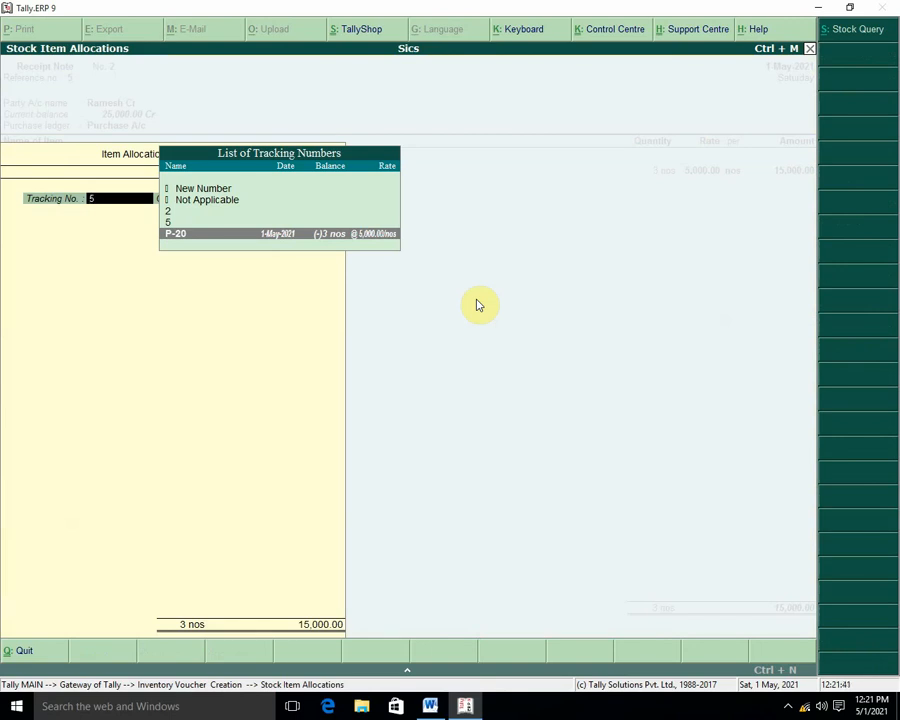
{"action": "key", "text": "Return"}
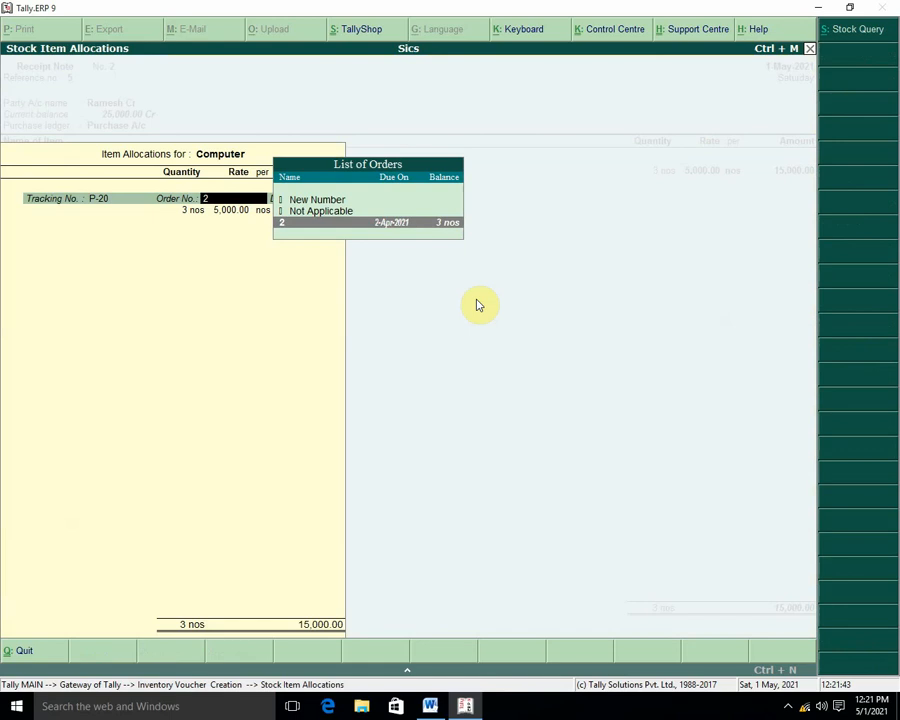
{"action": "key", "text": "Return"}
{"action": "key", "text": "Return"}
{"action": "key", "text": "Return"}
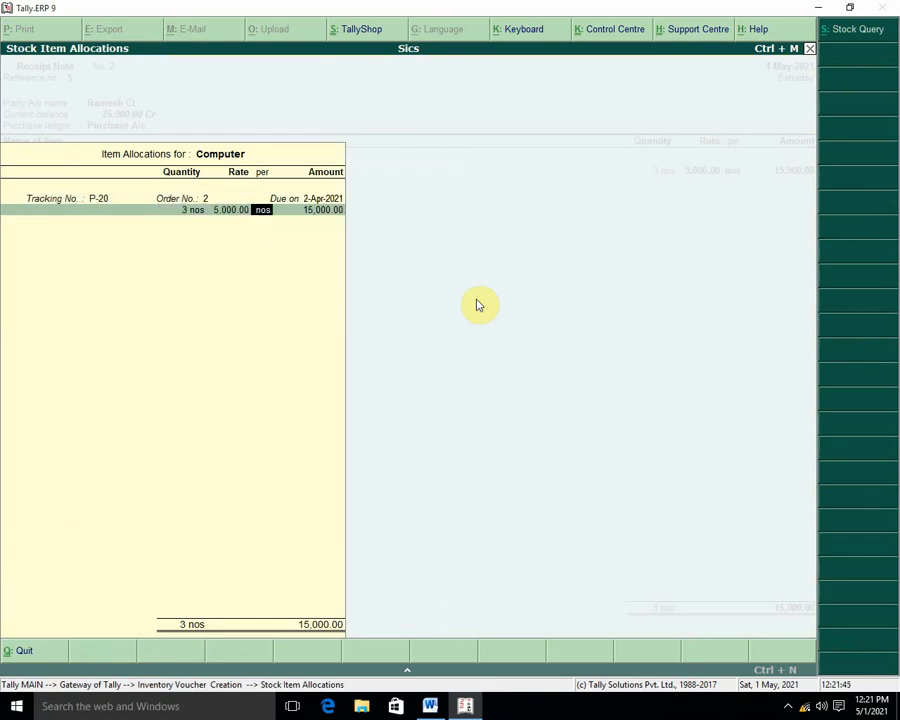
{"action": "key", "text": "Return"}
{"action": "key", "text": "Return"}
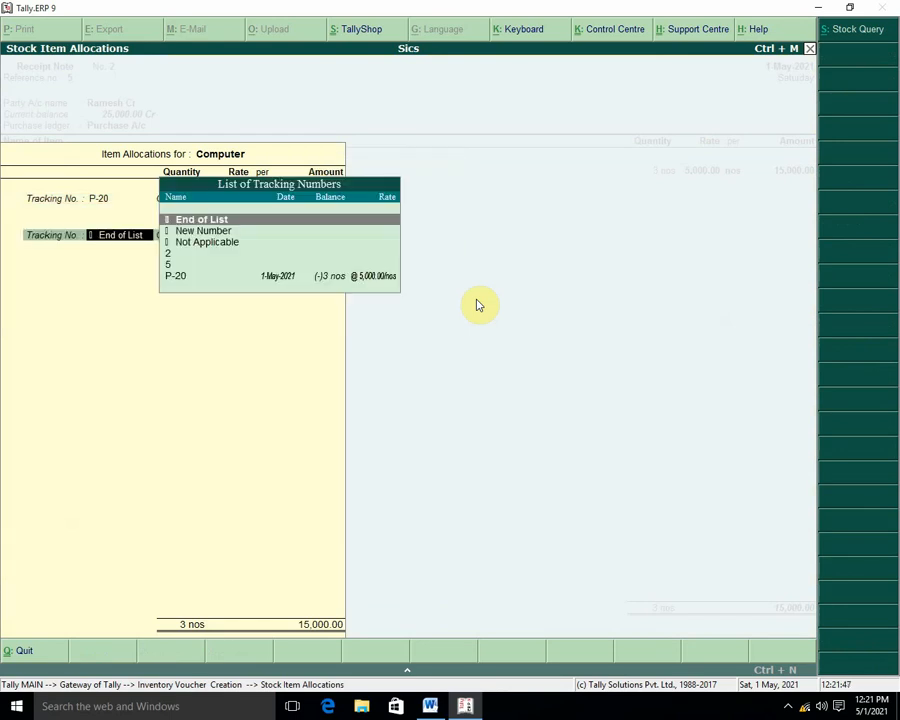
Finish the item allocation and item list, leave the narration blank, and save the receipt note.
{"action": "key", "text": "Return"}
{"action": "key", "text": "Return"}
{"action": "key", "text": "Return"}
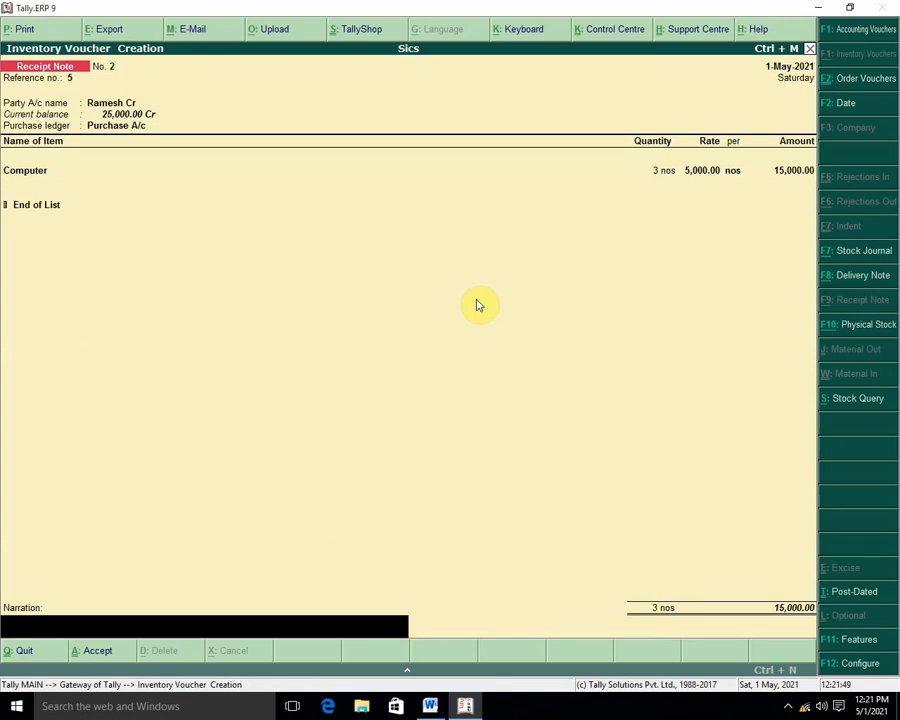
{"action": "key", "text": "Return"}
{"action": "key", "text": "Return"}
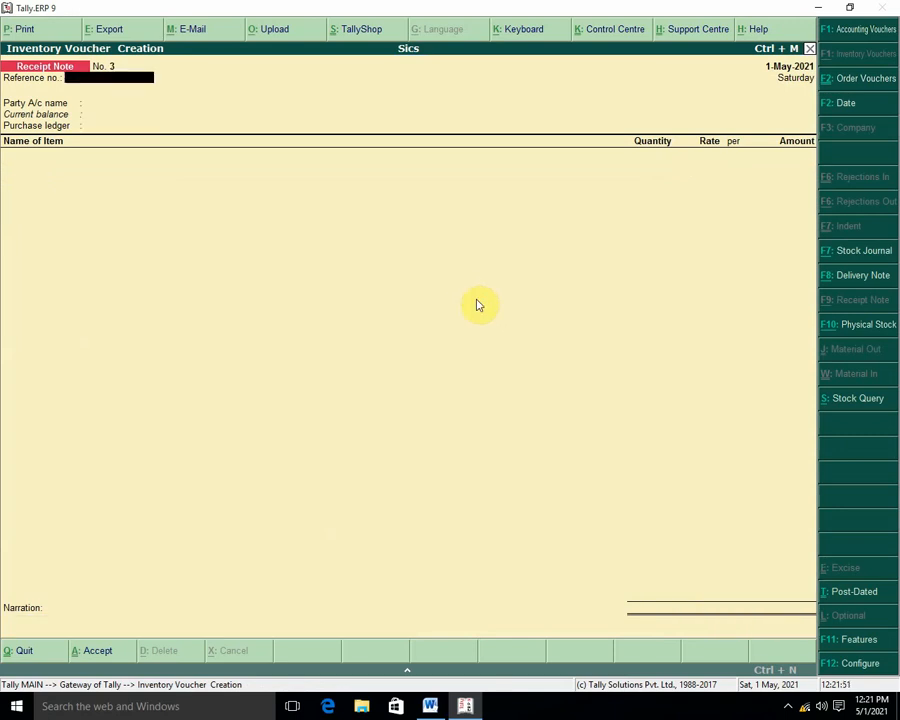
Leave receipt note creation without another entry and open the Balance Sheet.
{"action": "key", "text": "Escape"}
{"action": "key", "text": "Return"}
{"action": "key", "text": "Escape"}
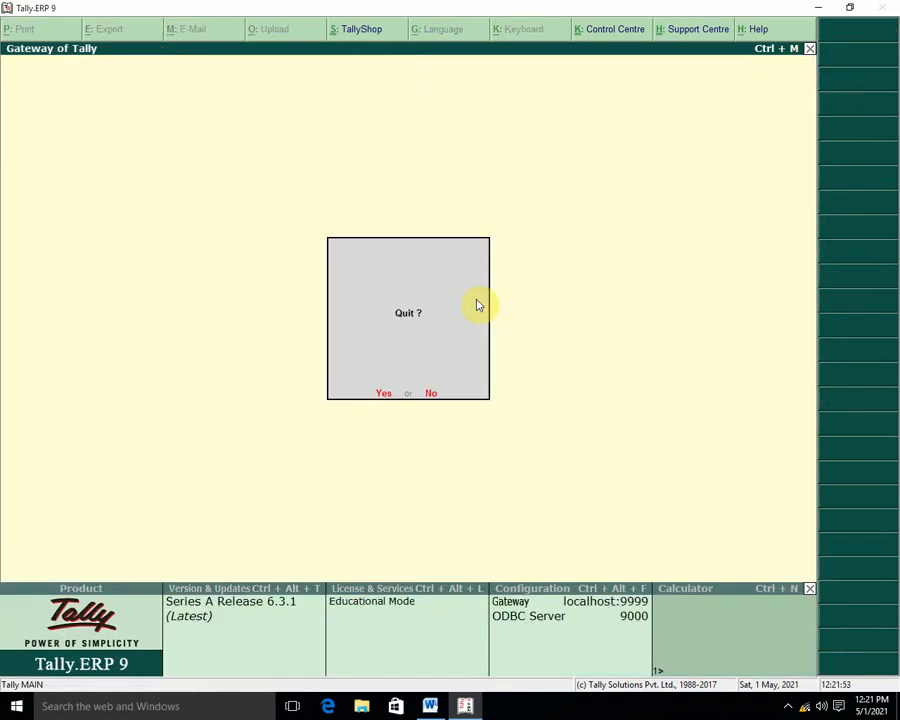
{"action": "key", "text": "Escape"}
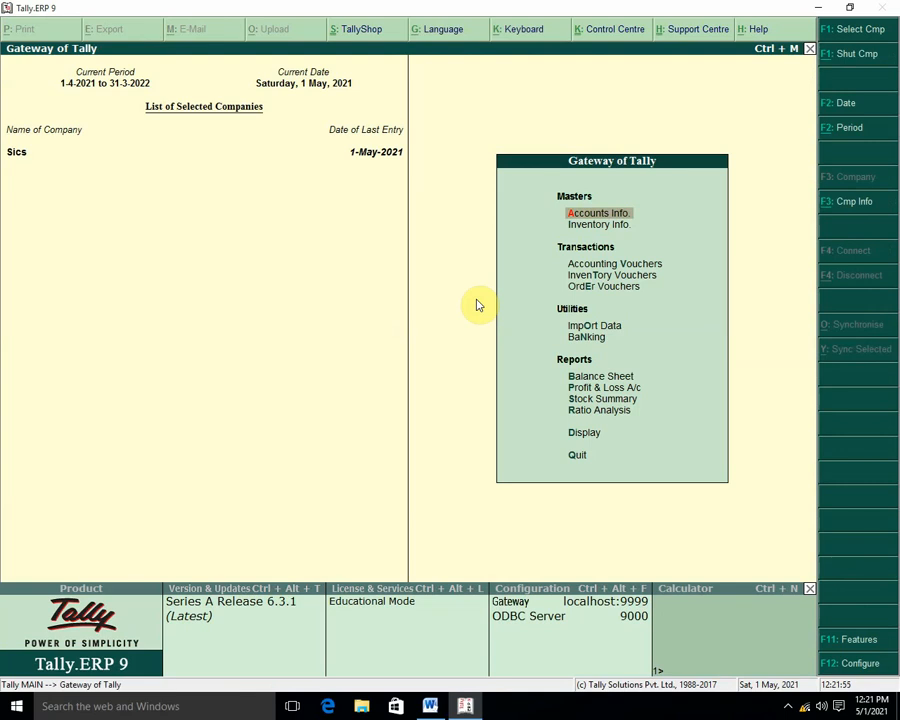
{"action": "key", "text": "b"}
Drill down from Current Liabilities through Sundry Creditors to the supplier's ledger vouchers for May.
{"action": "key", "text": "Down"}
{"action": "key", "text": "Down"}
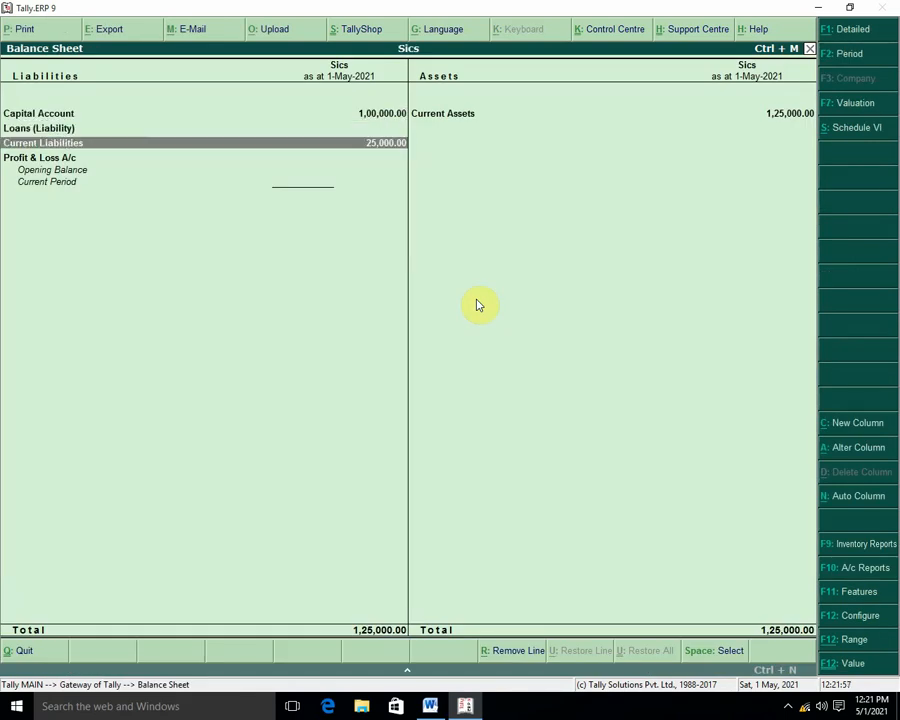
{"action": "key", "text": "Return"}
{"action": "key", "text": "Return"}
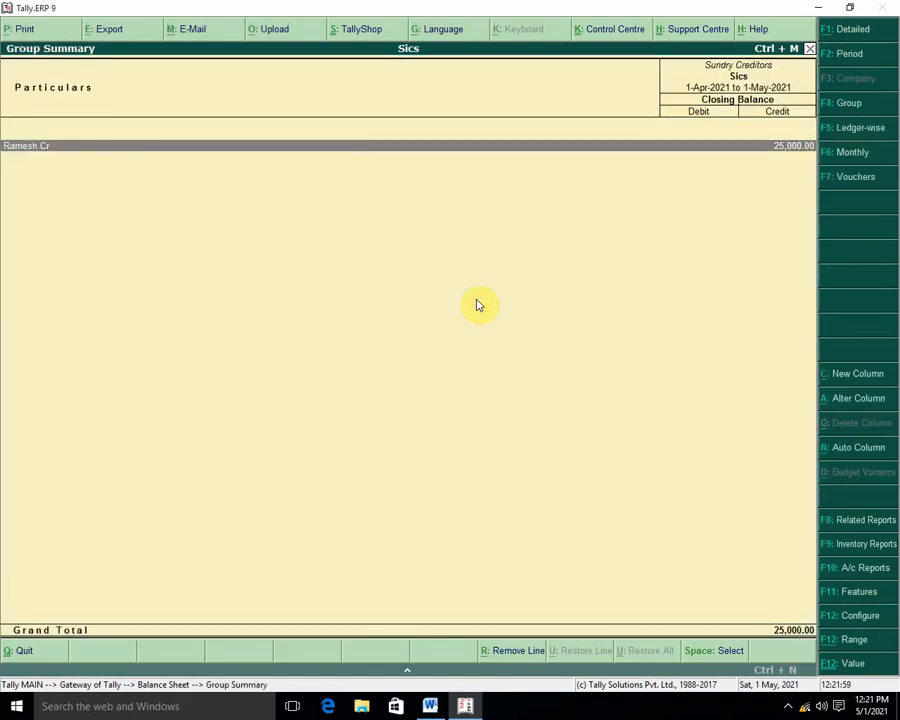
{"action": "key", "text": "Return"}
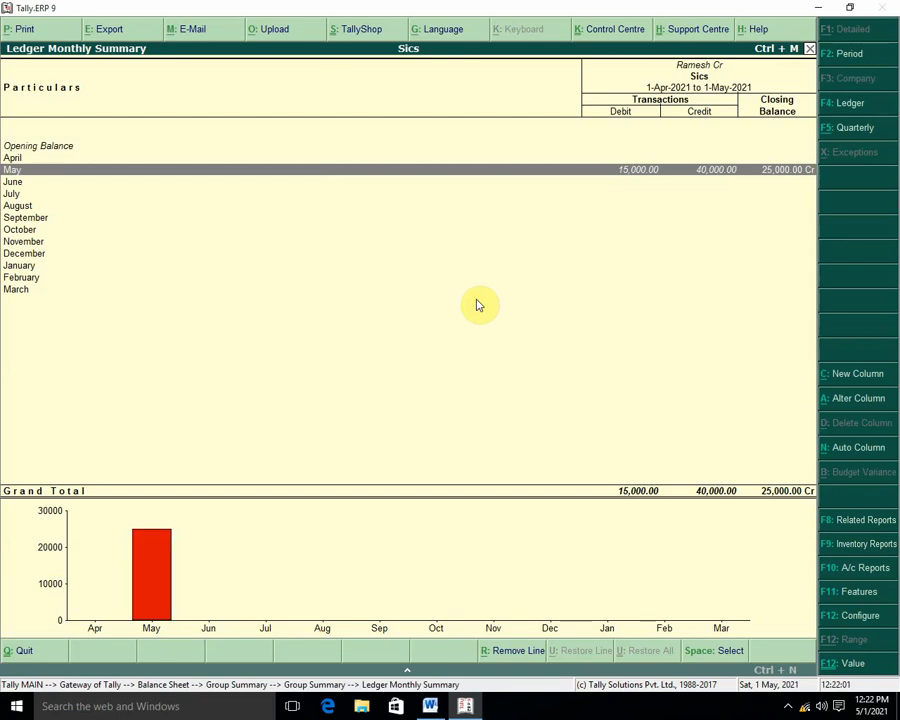
{"action": "key", "text": "Return"}
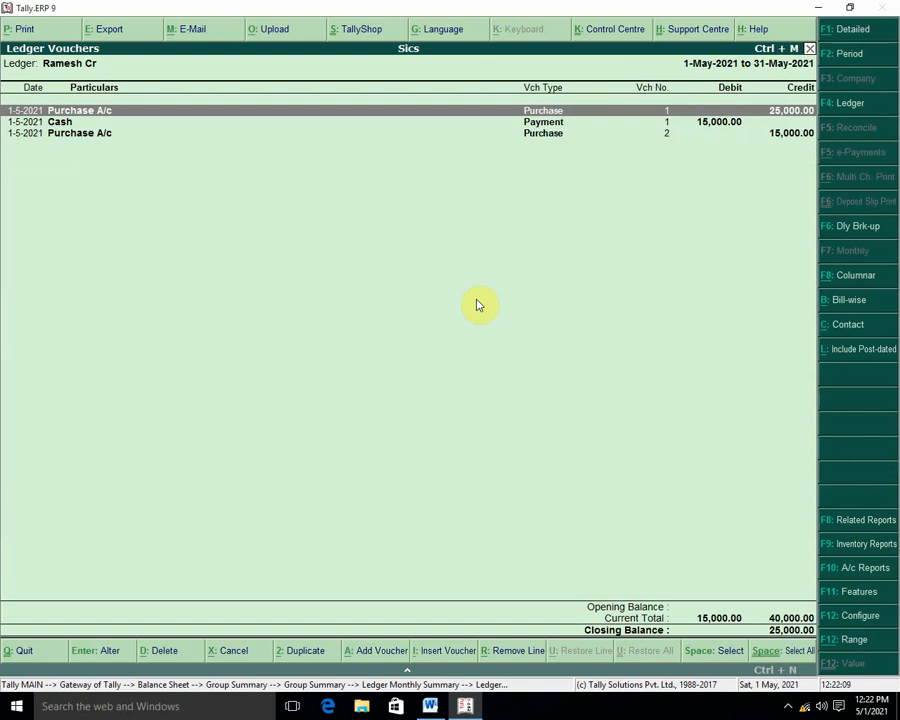
Inspect purchase voucher no. 2 in the supplier's ledger and close it without changes.
{"action": "key", "text": "Down"}
{"action": "key", "text": "Down"}
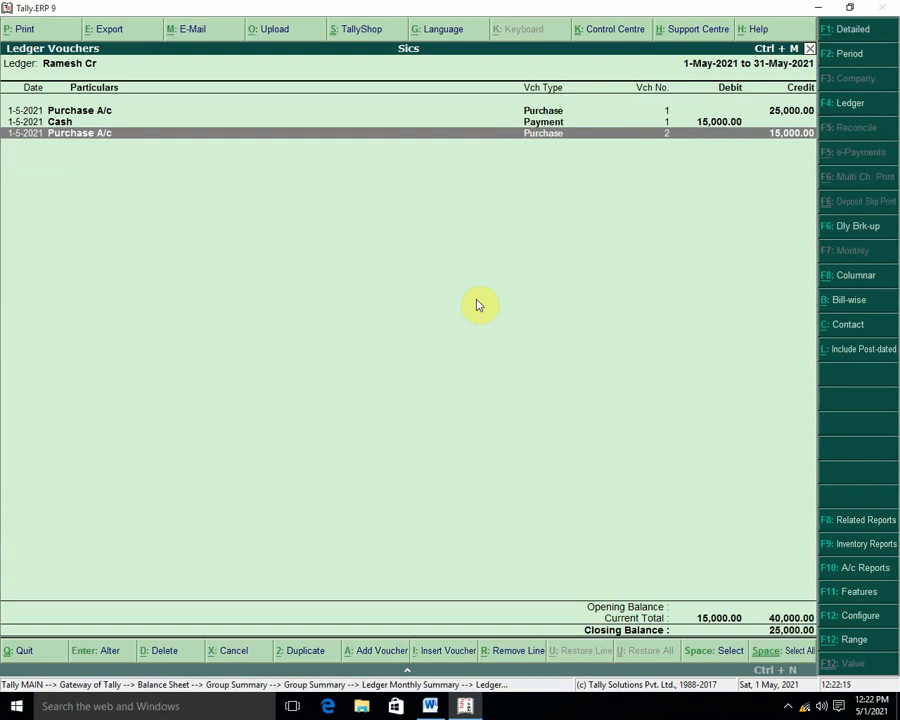
{"action": "key", "text": "Return"}
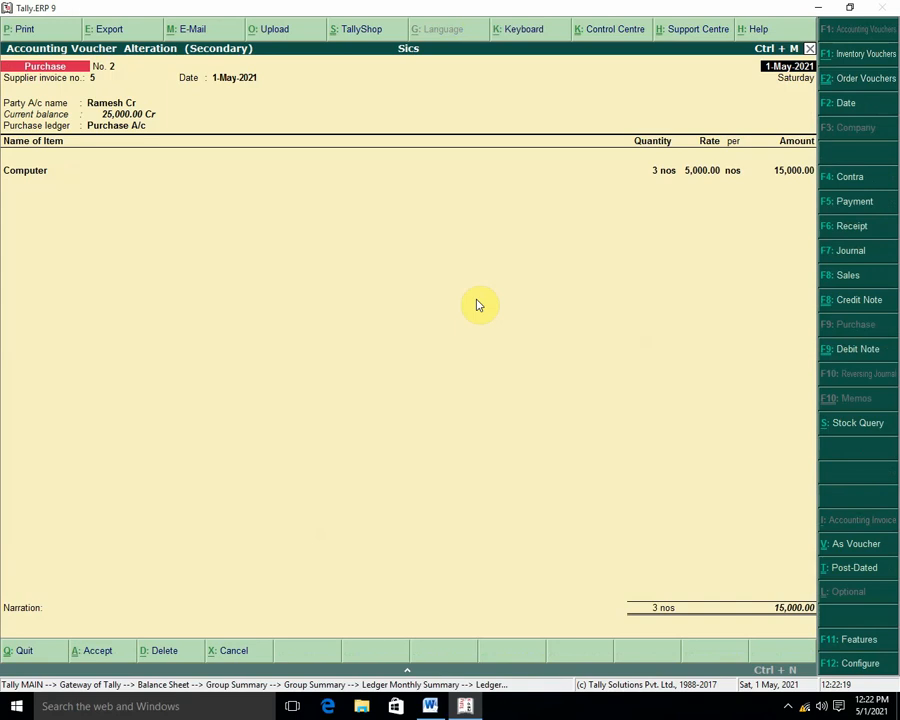
{"action": "key", "text": "Escape"}
{"action": "key", "text": "y"}
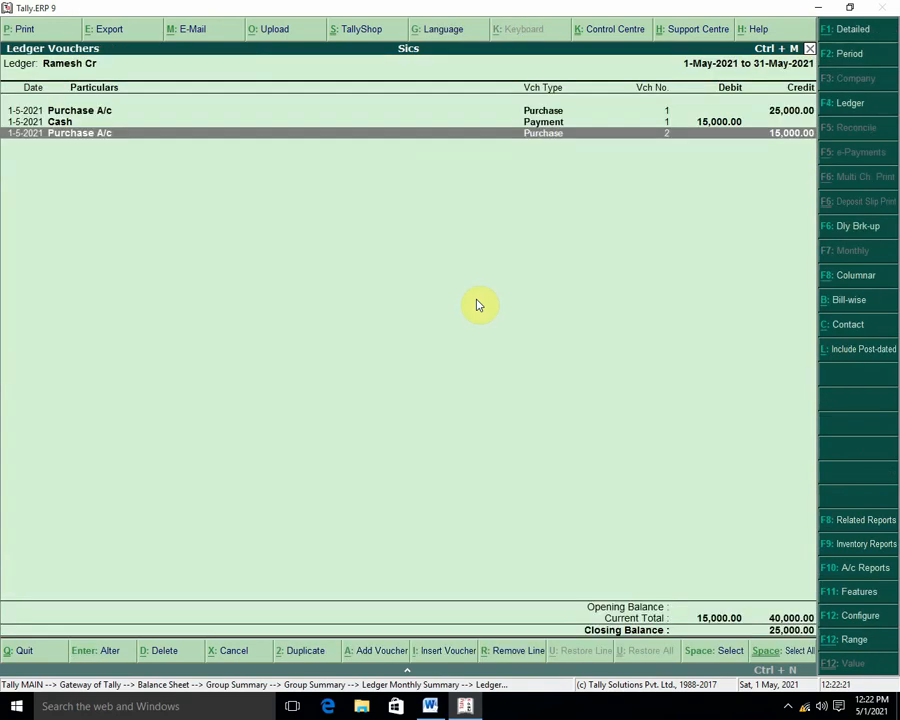
Close the supplier's ledger vouchers, the group summaries and the Balance Sheet to return to Gateway of Tally.
{"action": "key", "text": "Escape"}
{"action": "key", "text": "Escape"}
{"action": "key", "text": "Escape"}
{"action": "key", "text": "Escape"}
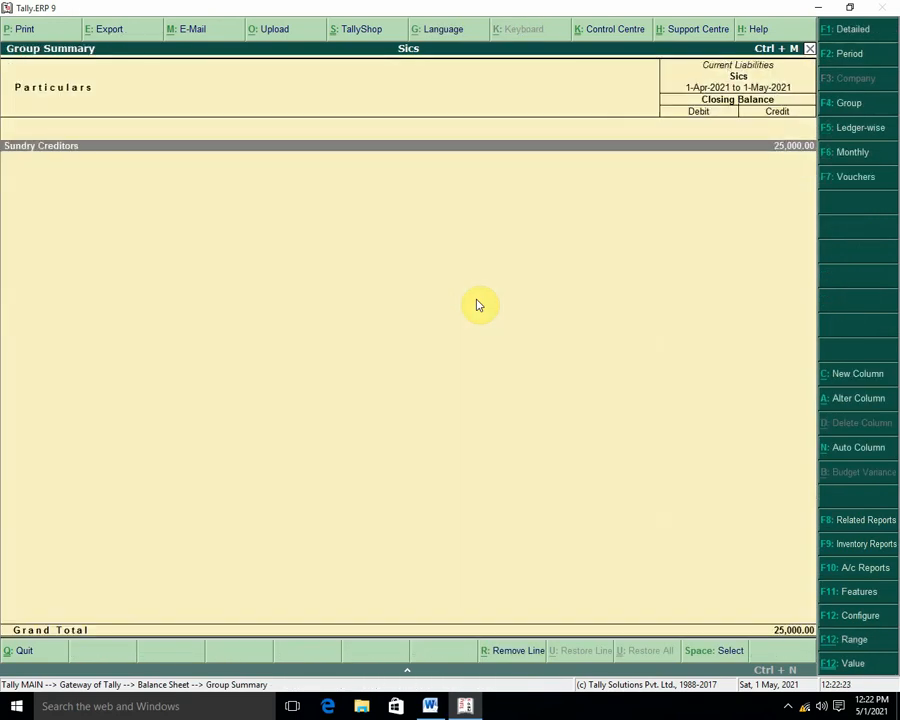
{"action": "key", "text": "Escape"}
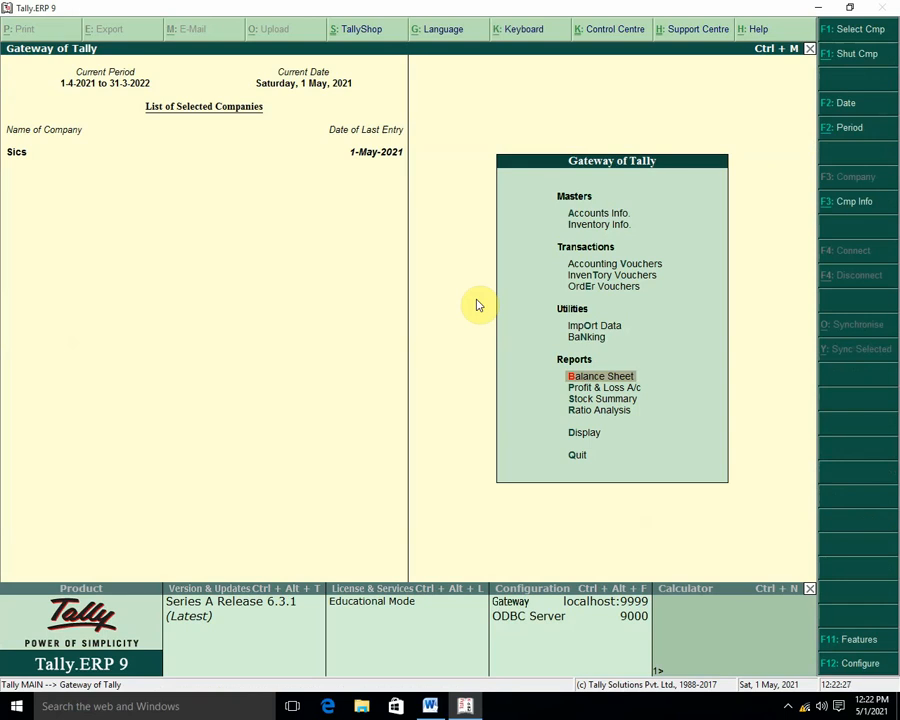
Examine the Computer item's monthly quantities and values for April and May through the Stock Summary.
{"action": "key", "text": "s"}
{"action": "key", "text": "Return"}
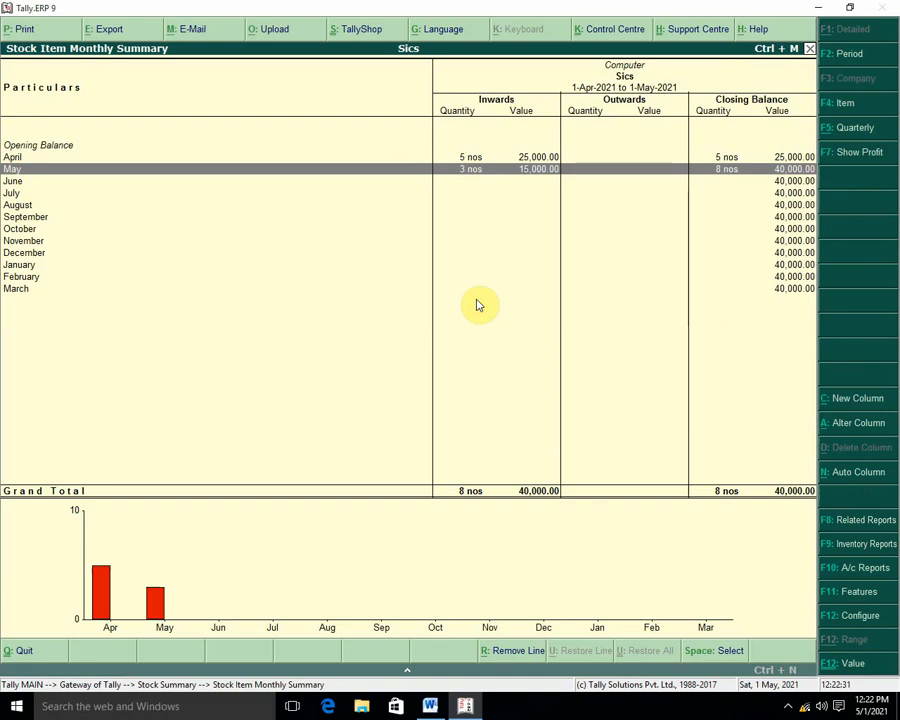
{"action": "key", "text": "Up"}
{"action": "key", "text": "Down"}
{"action": "key", "text": "Down"}
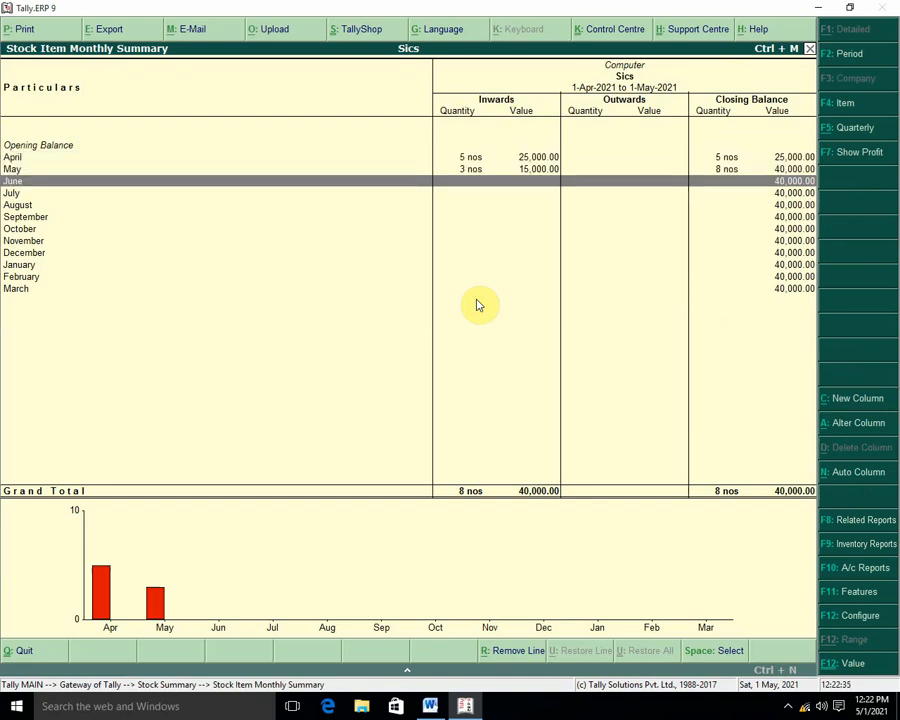
Close the stock reports and switch to the Word document outlining the tracking number cases.
{"action": "key", "text": "Escape"}
{"action": "key", "text": "Escape"}
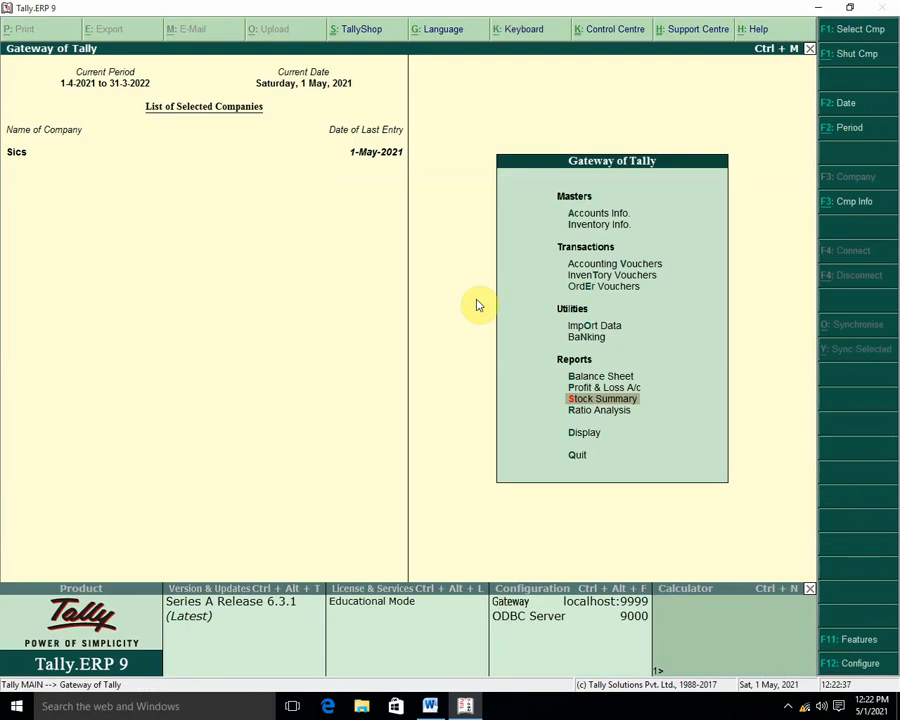
{"action": "left_click", "coordinate": [429, 705]}
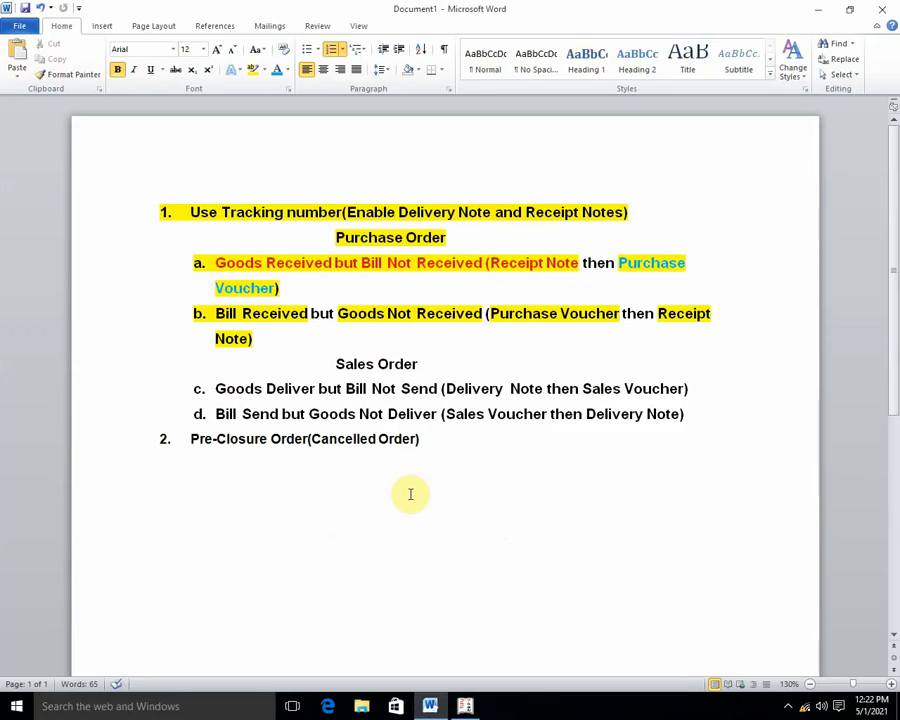